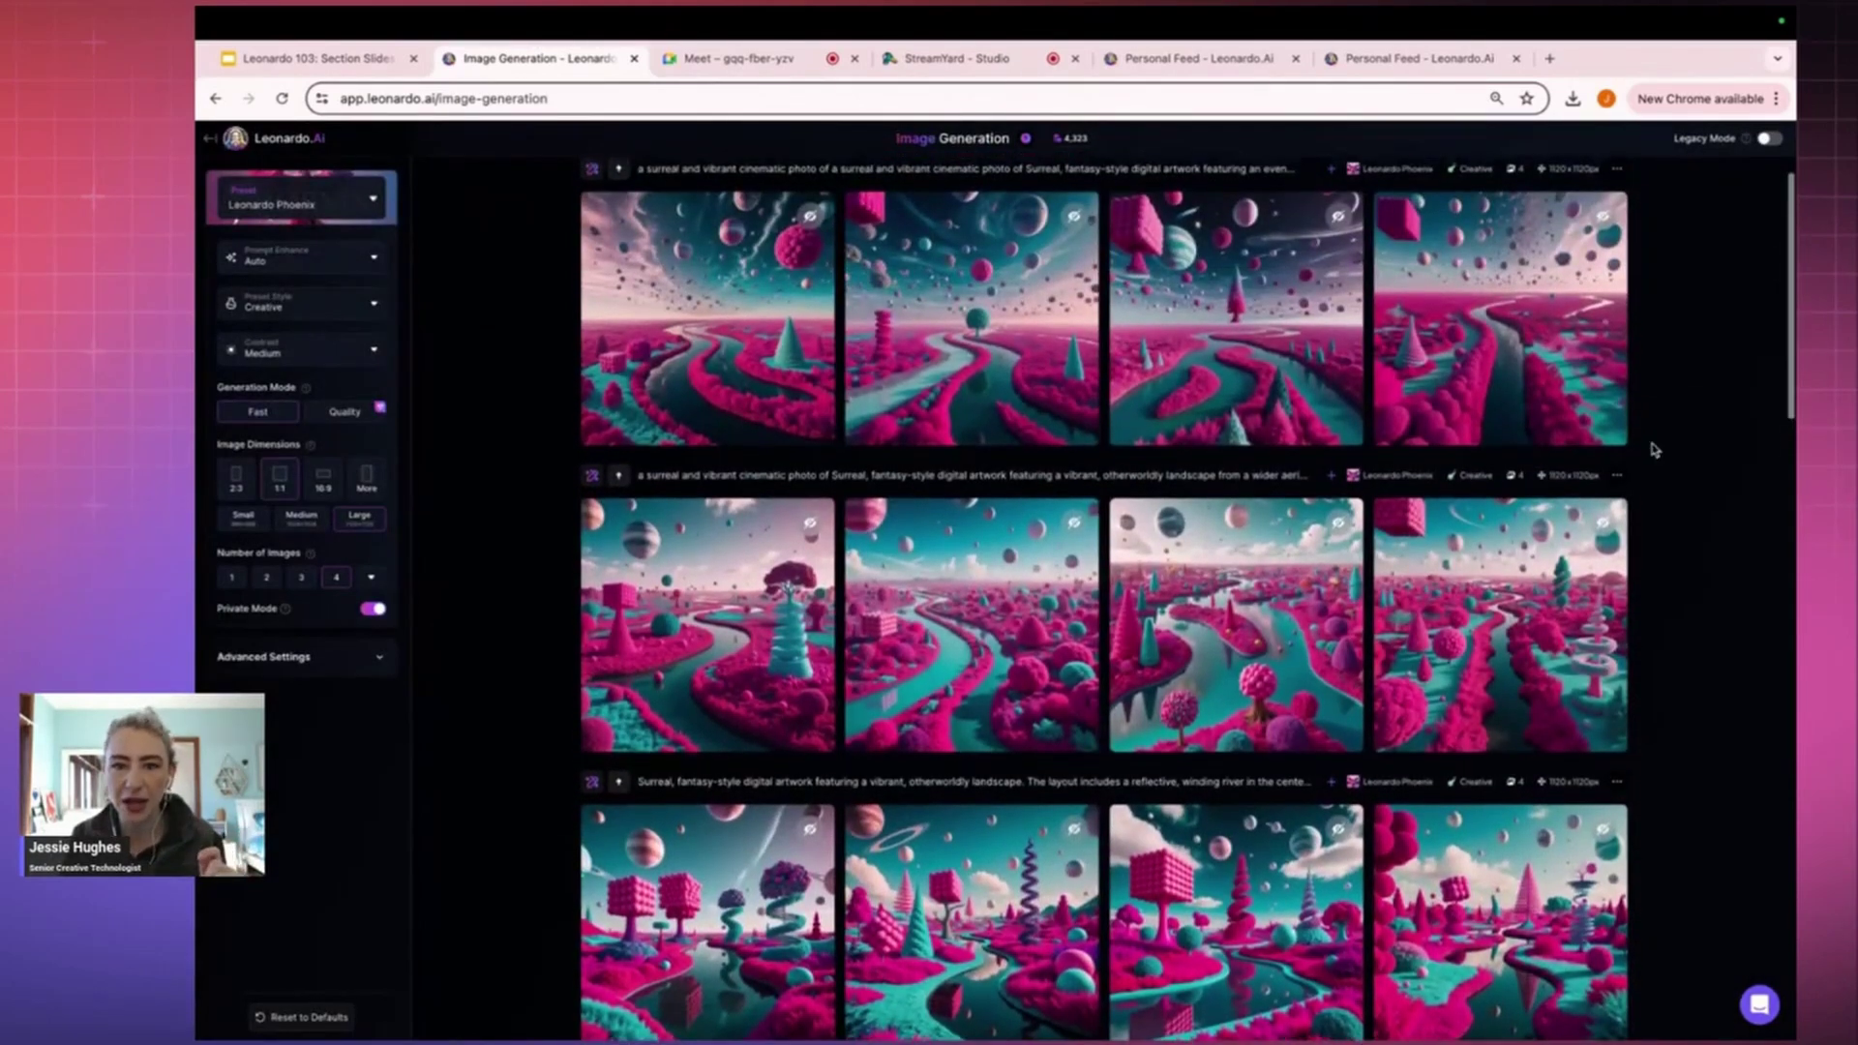
pyautogui.scroll(2, 1654, 450)
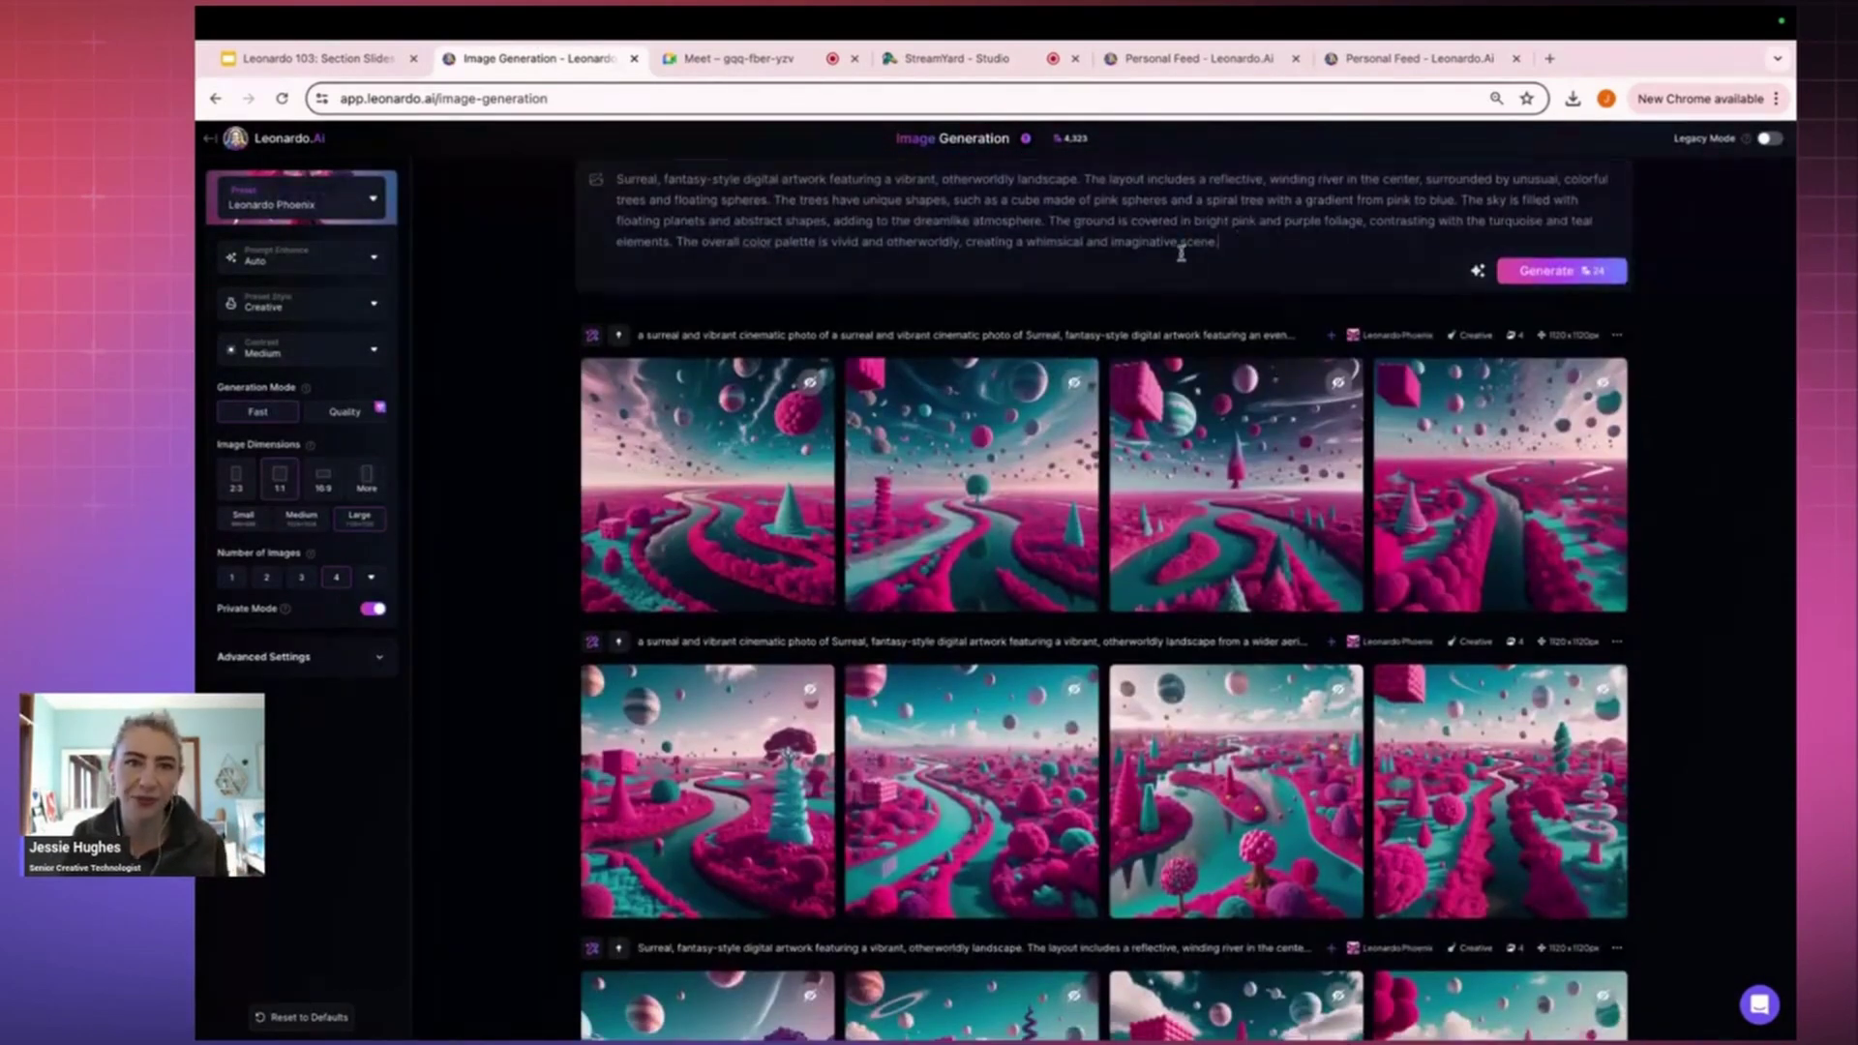
# Empty the prompt box of the old surreal landscape prompt and look over the Preset options.
pyautogui.hotkey('ctrl', 'a')
pyautogui.press('BackSpace')
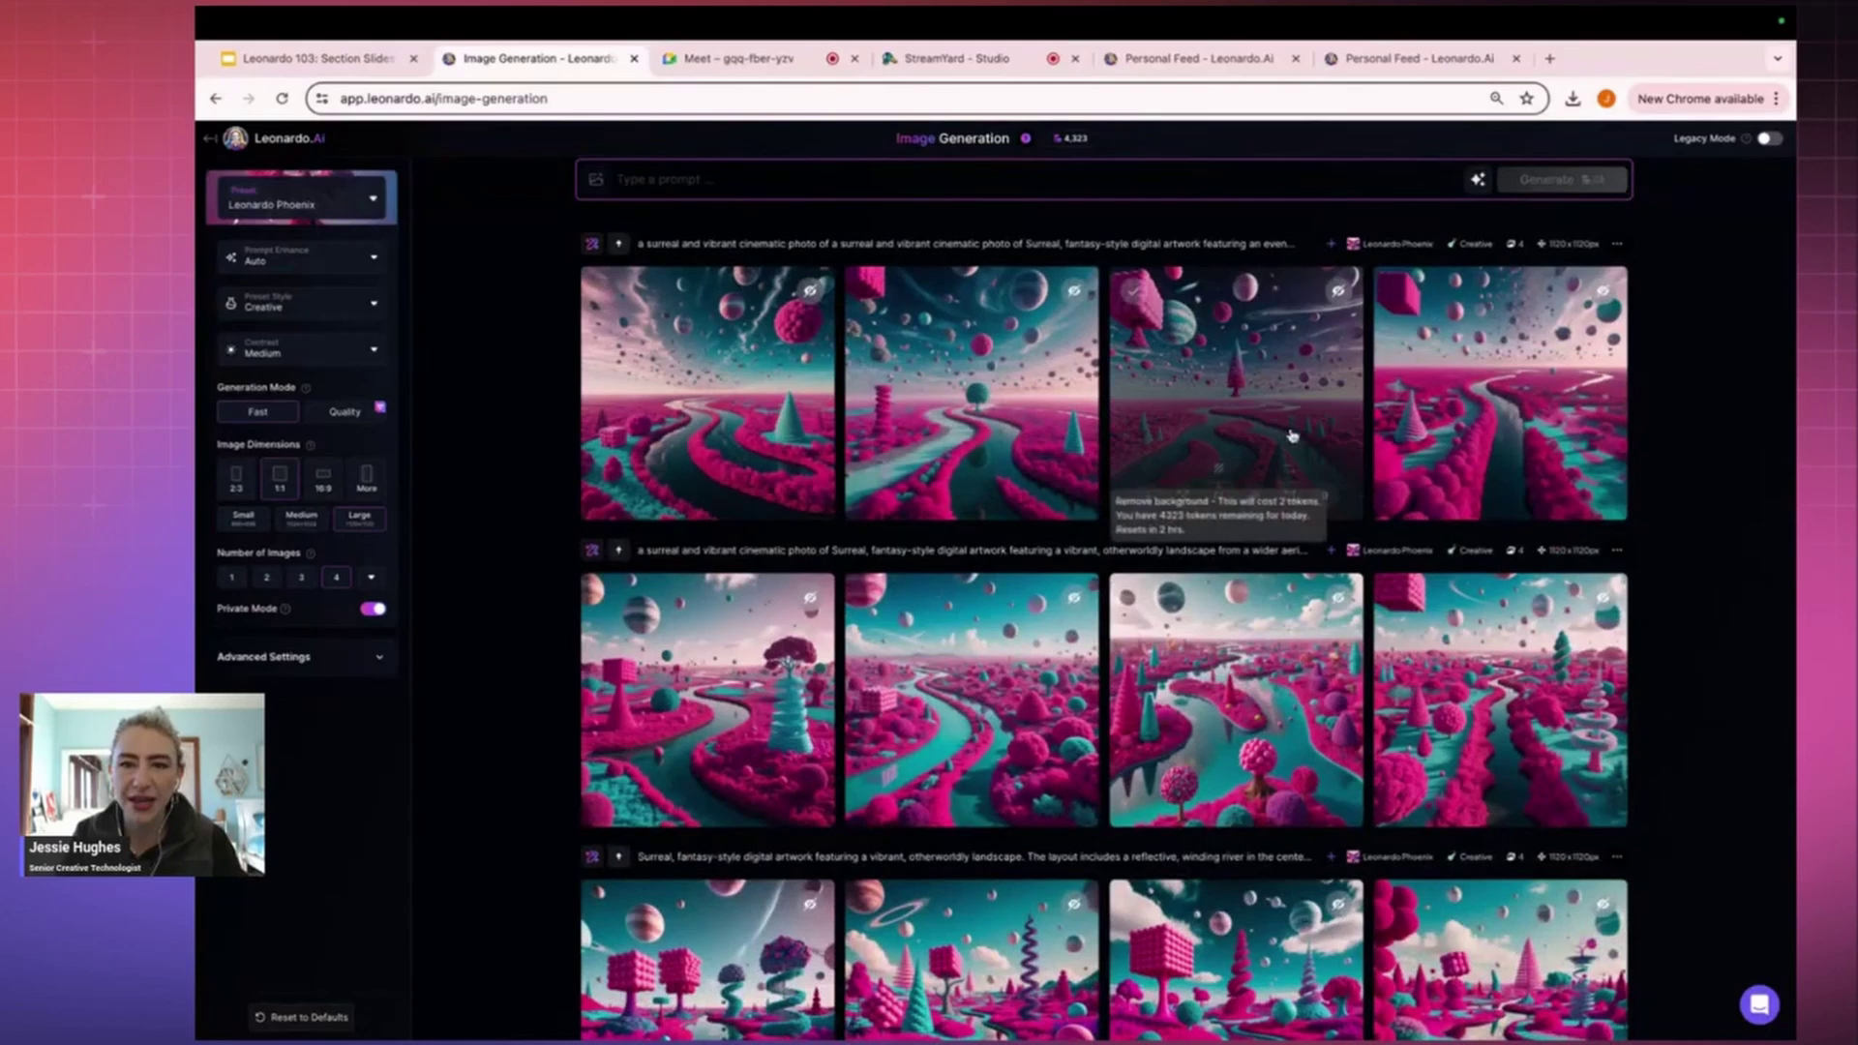
pyautogui.scroll(1, 1452, 454)
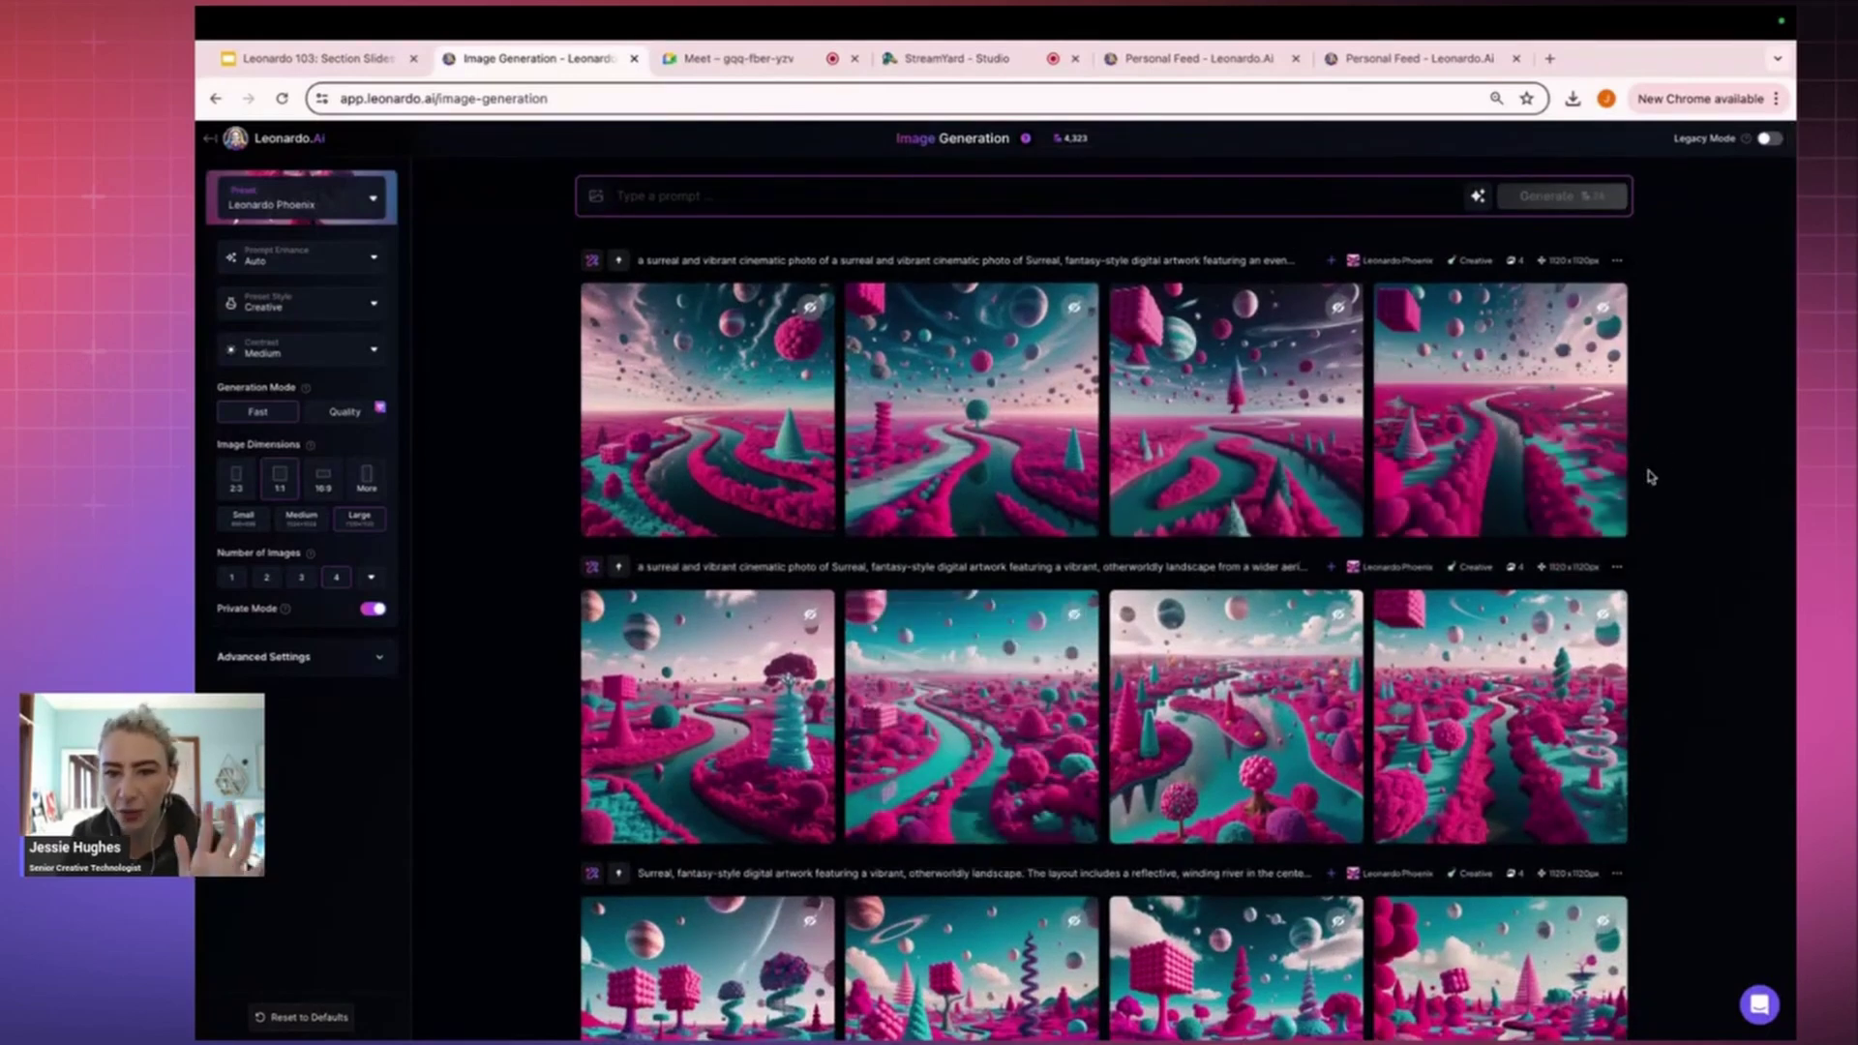
pyautogui.scroll(-1, 1650, 476)
pyautogui.scroll(1, 1651, 476)
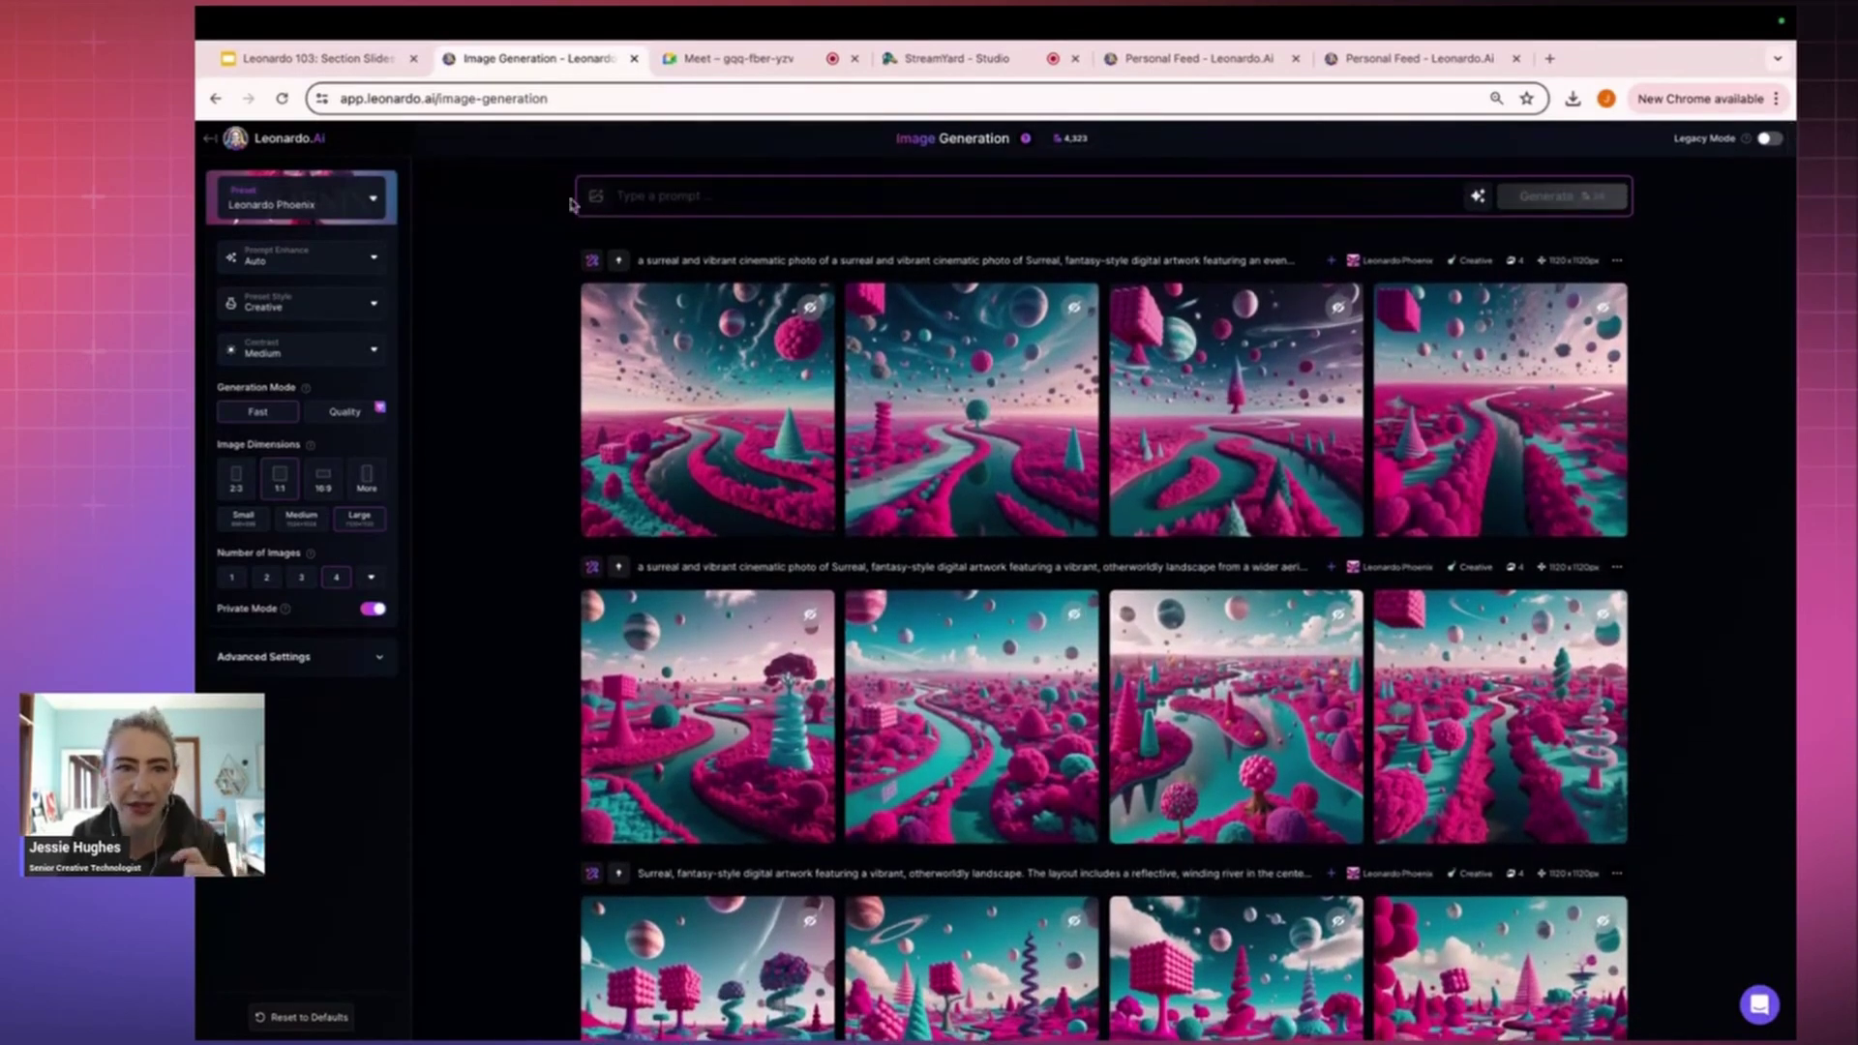
pyautogui.click(353, 198)
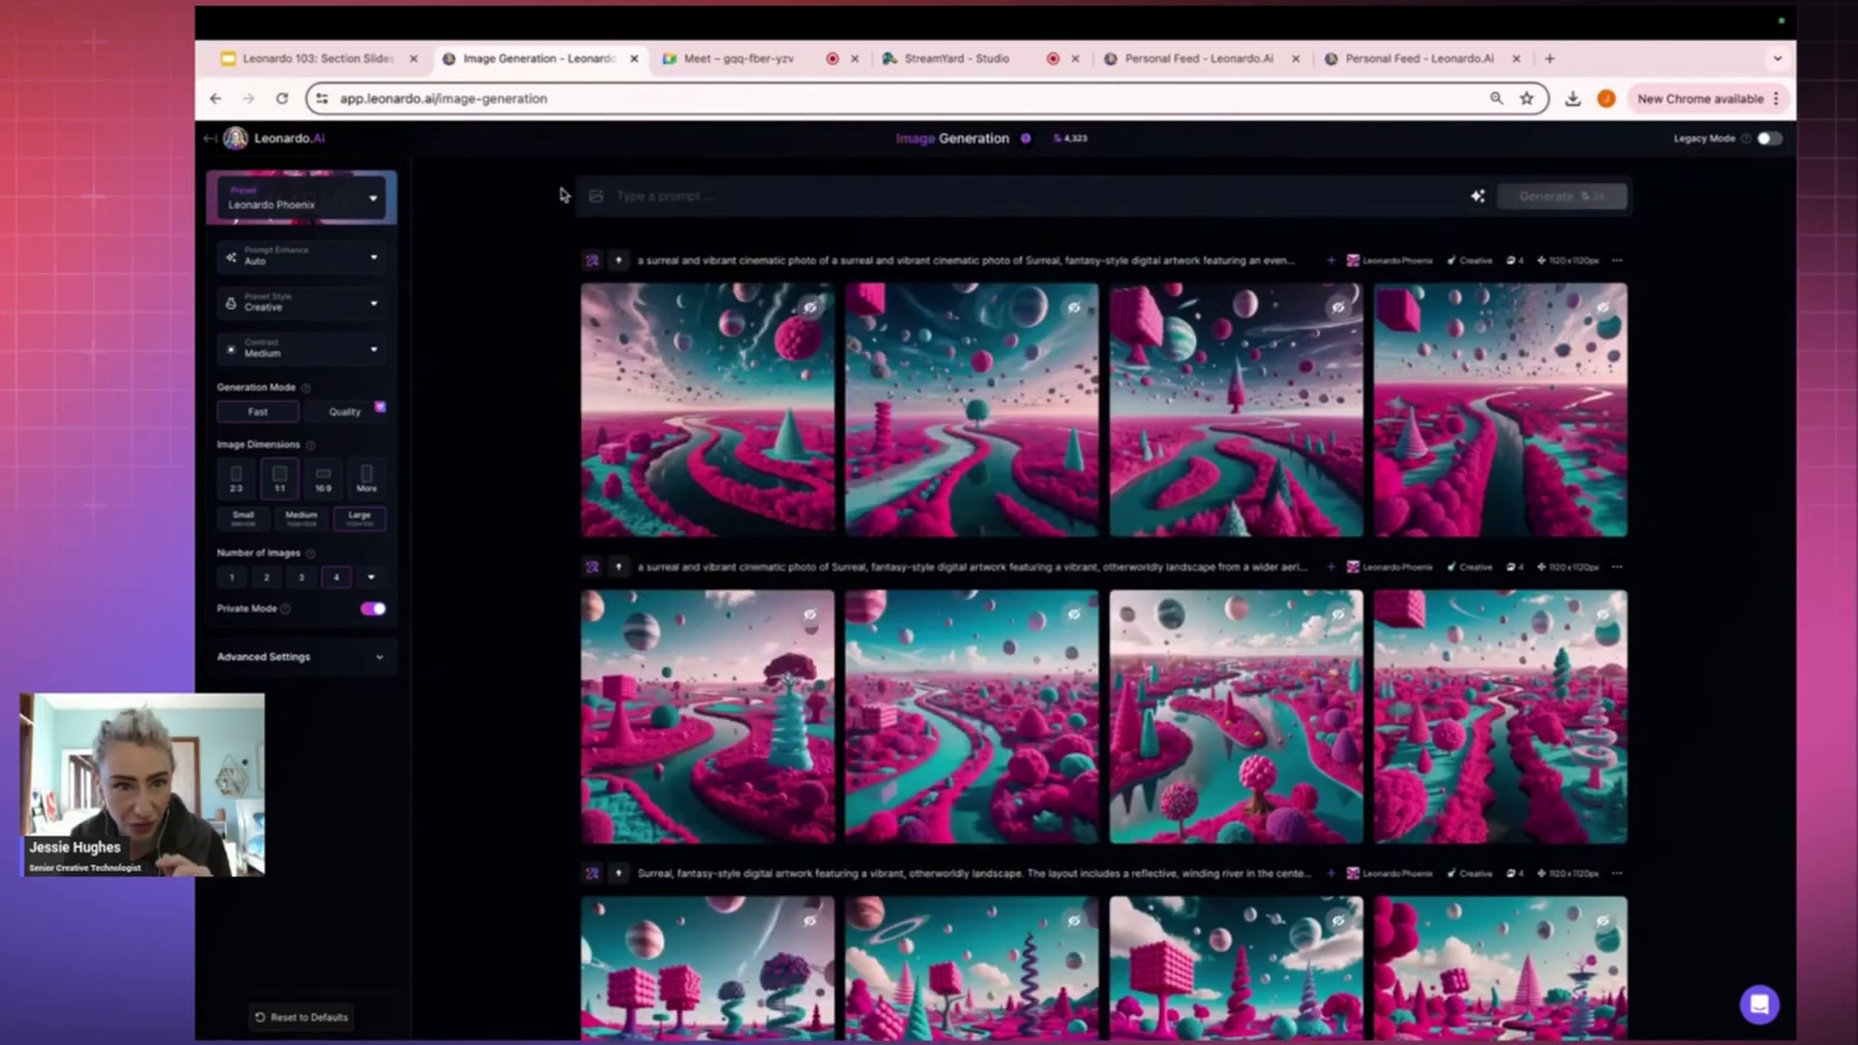
pyautogui.moveTo(600, 203)
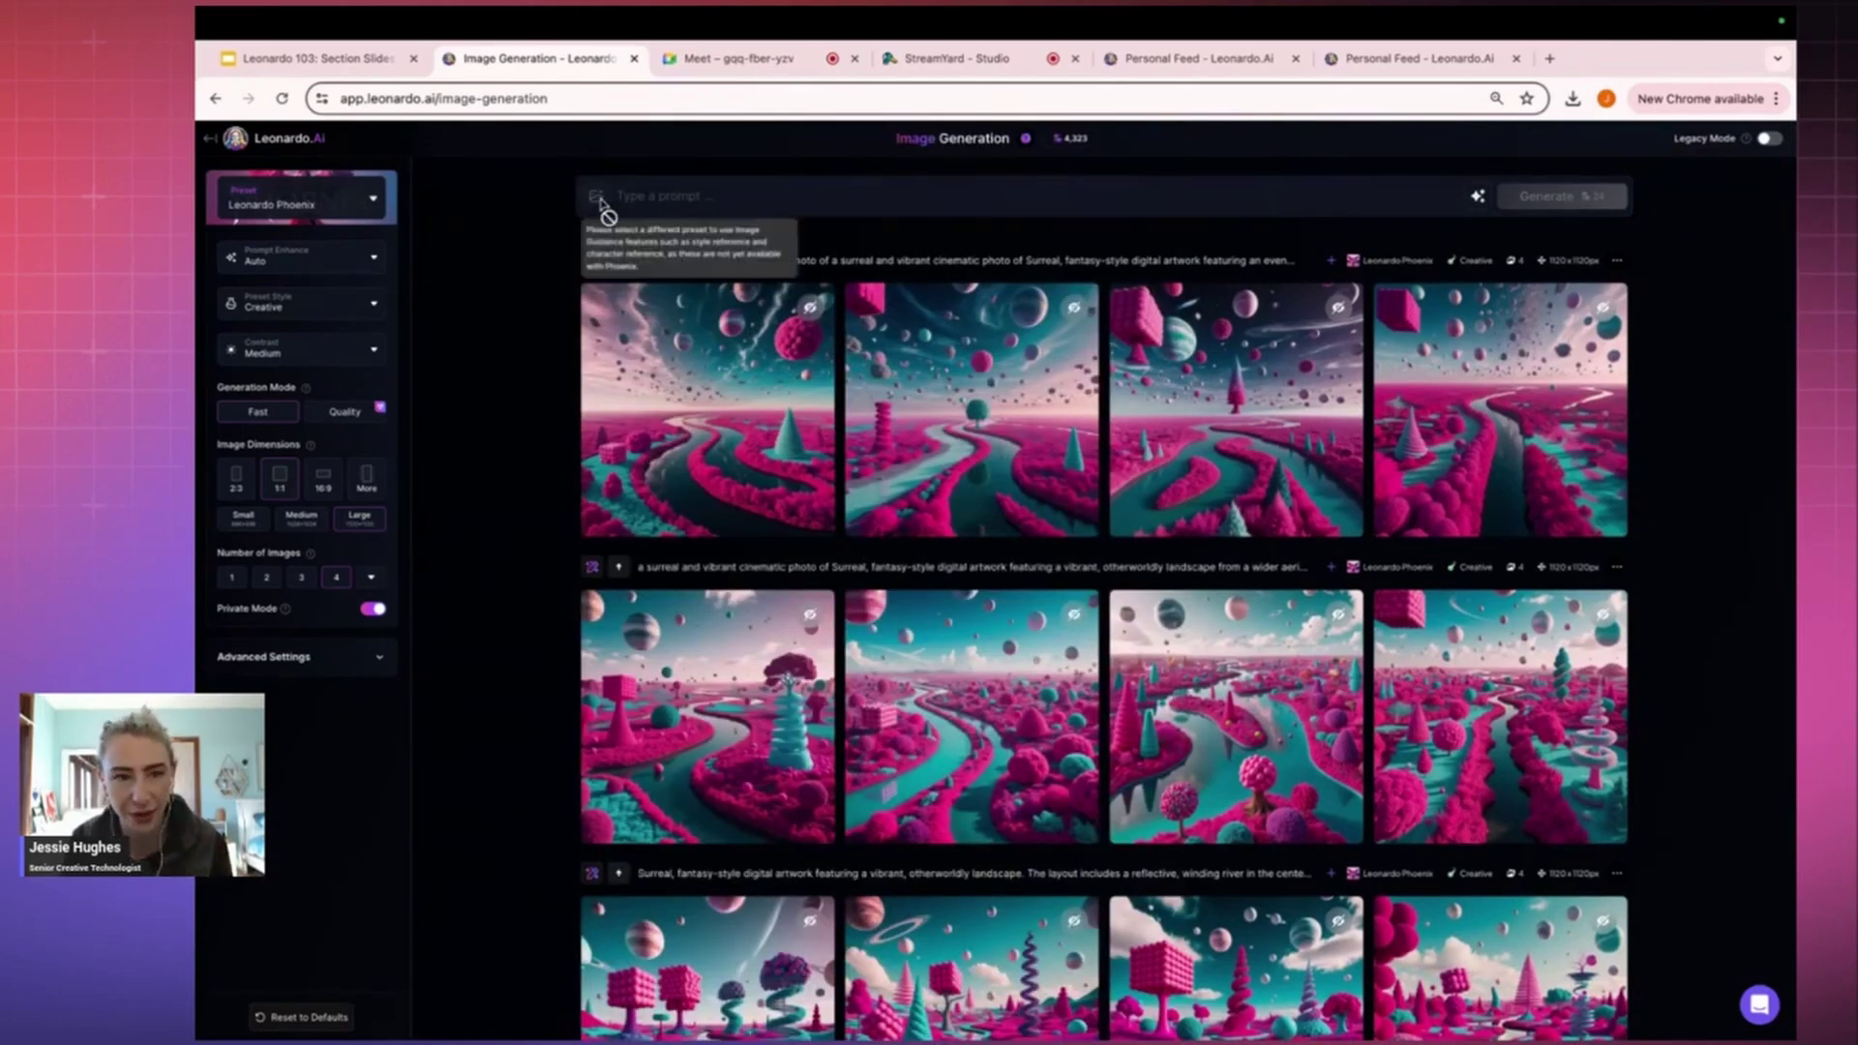
# Switch the preset from Leonardo Phoenix to Cinematic Kino with its Cinematic style.
pyautogui.click(353, 211)
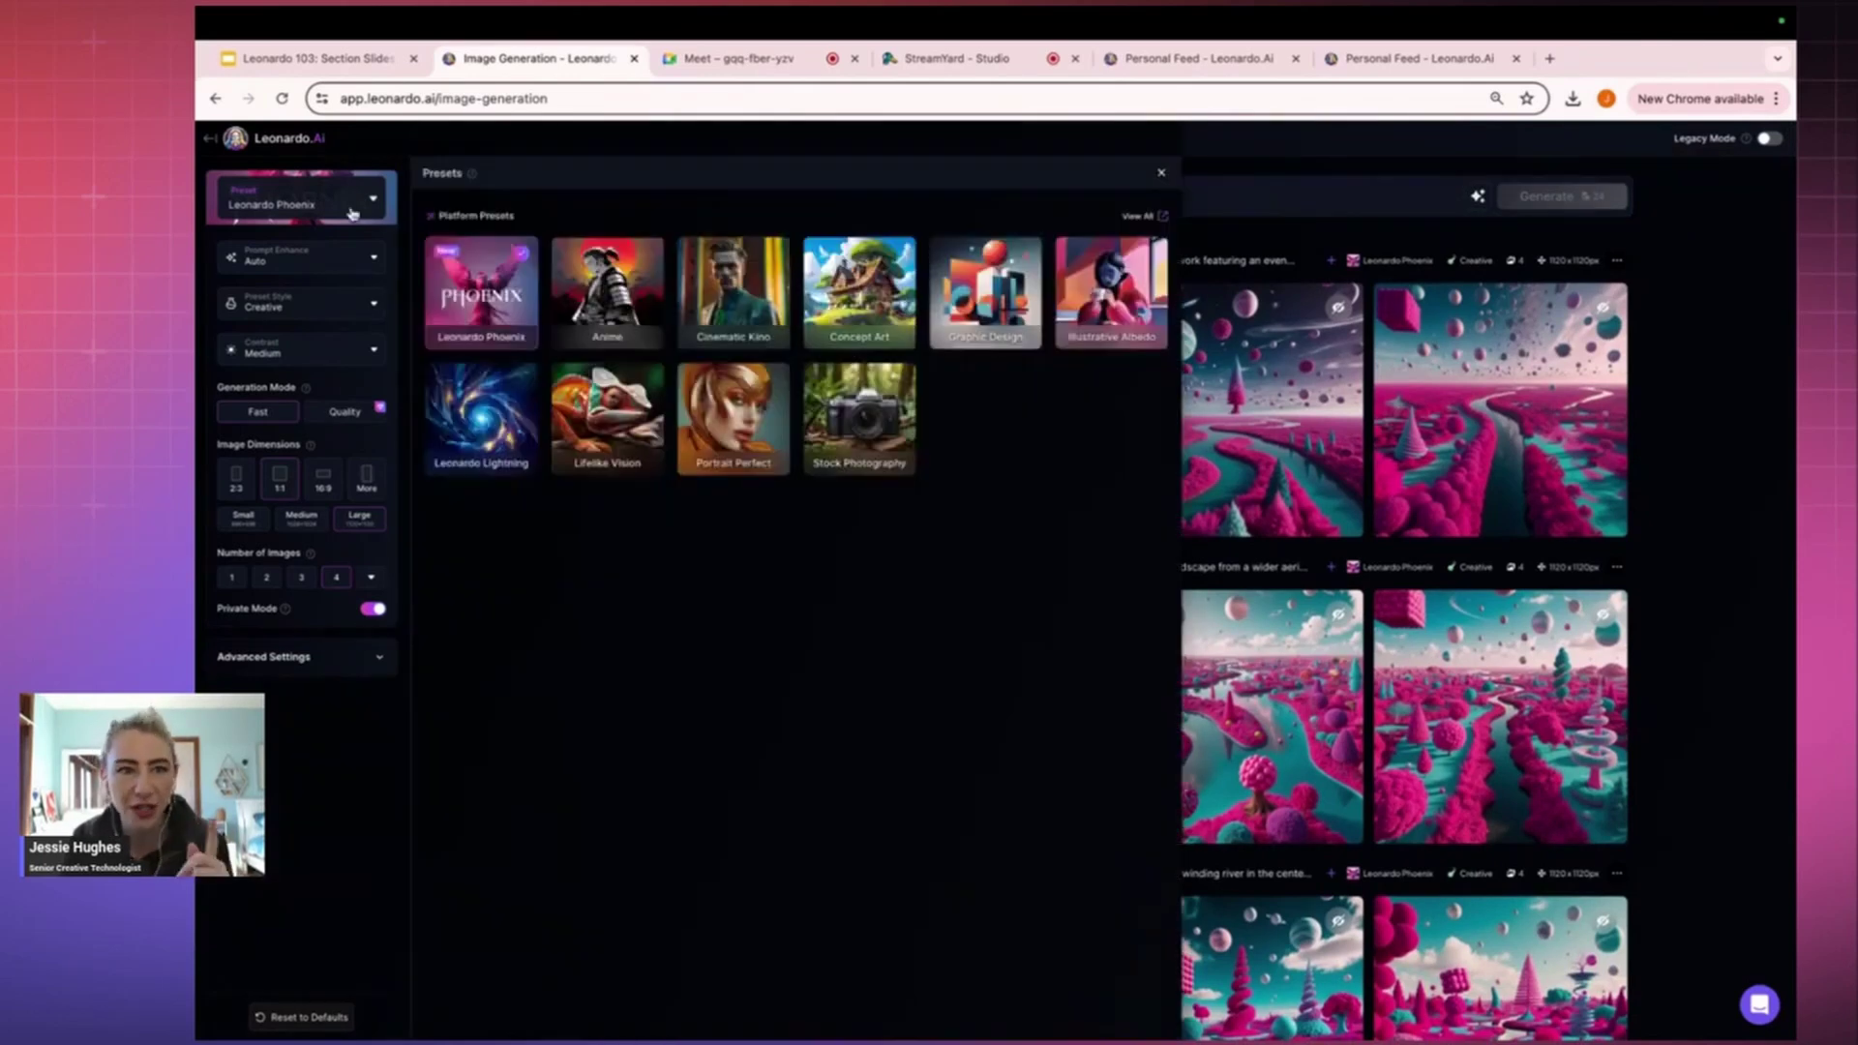
pyautogui.click(751, 306)
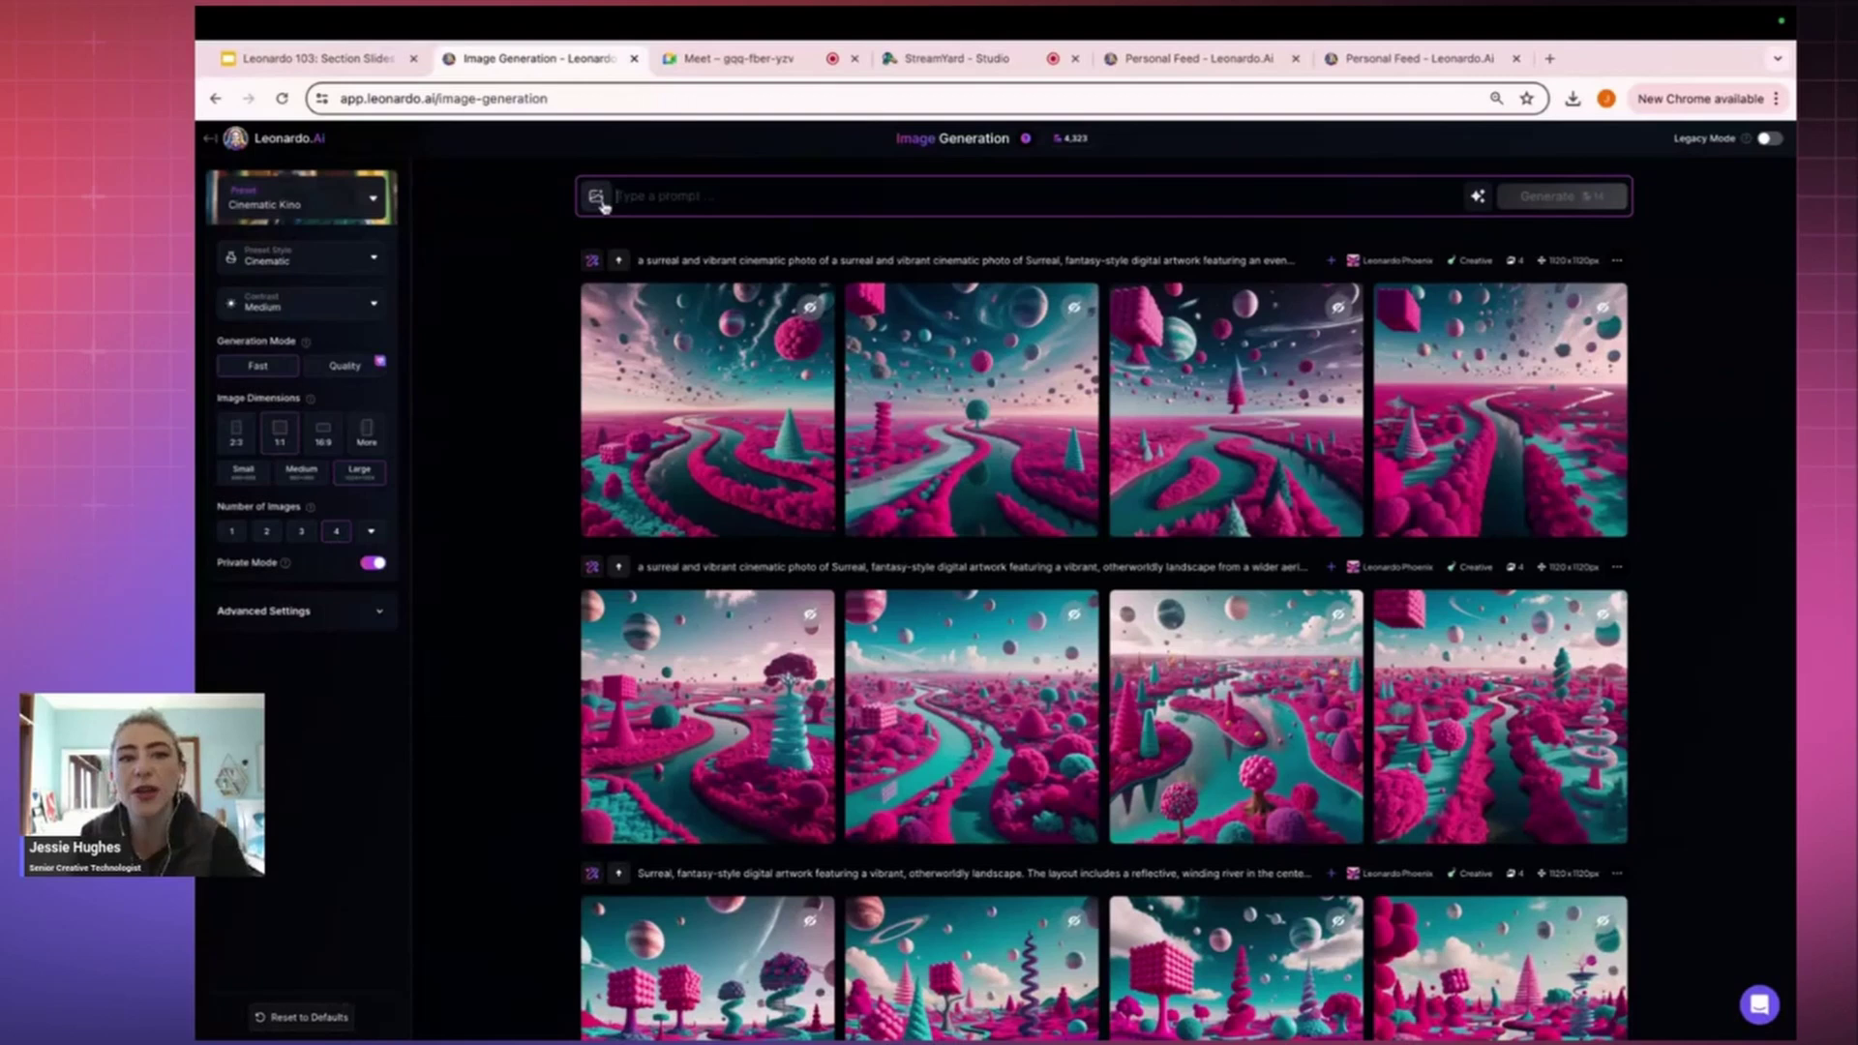
# Show the Style, Character and Content Reference choices after reviewing the Part 3: Style Consistency slide.
pyautogui.click(597, 199)
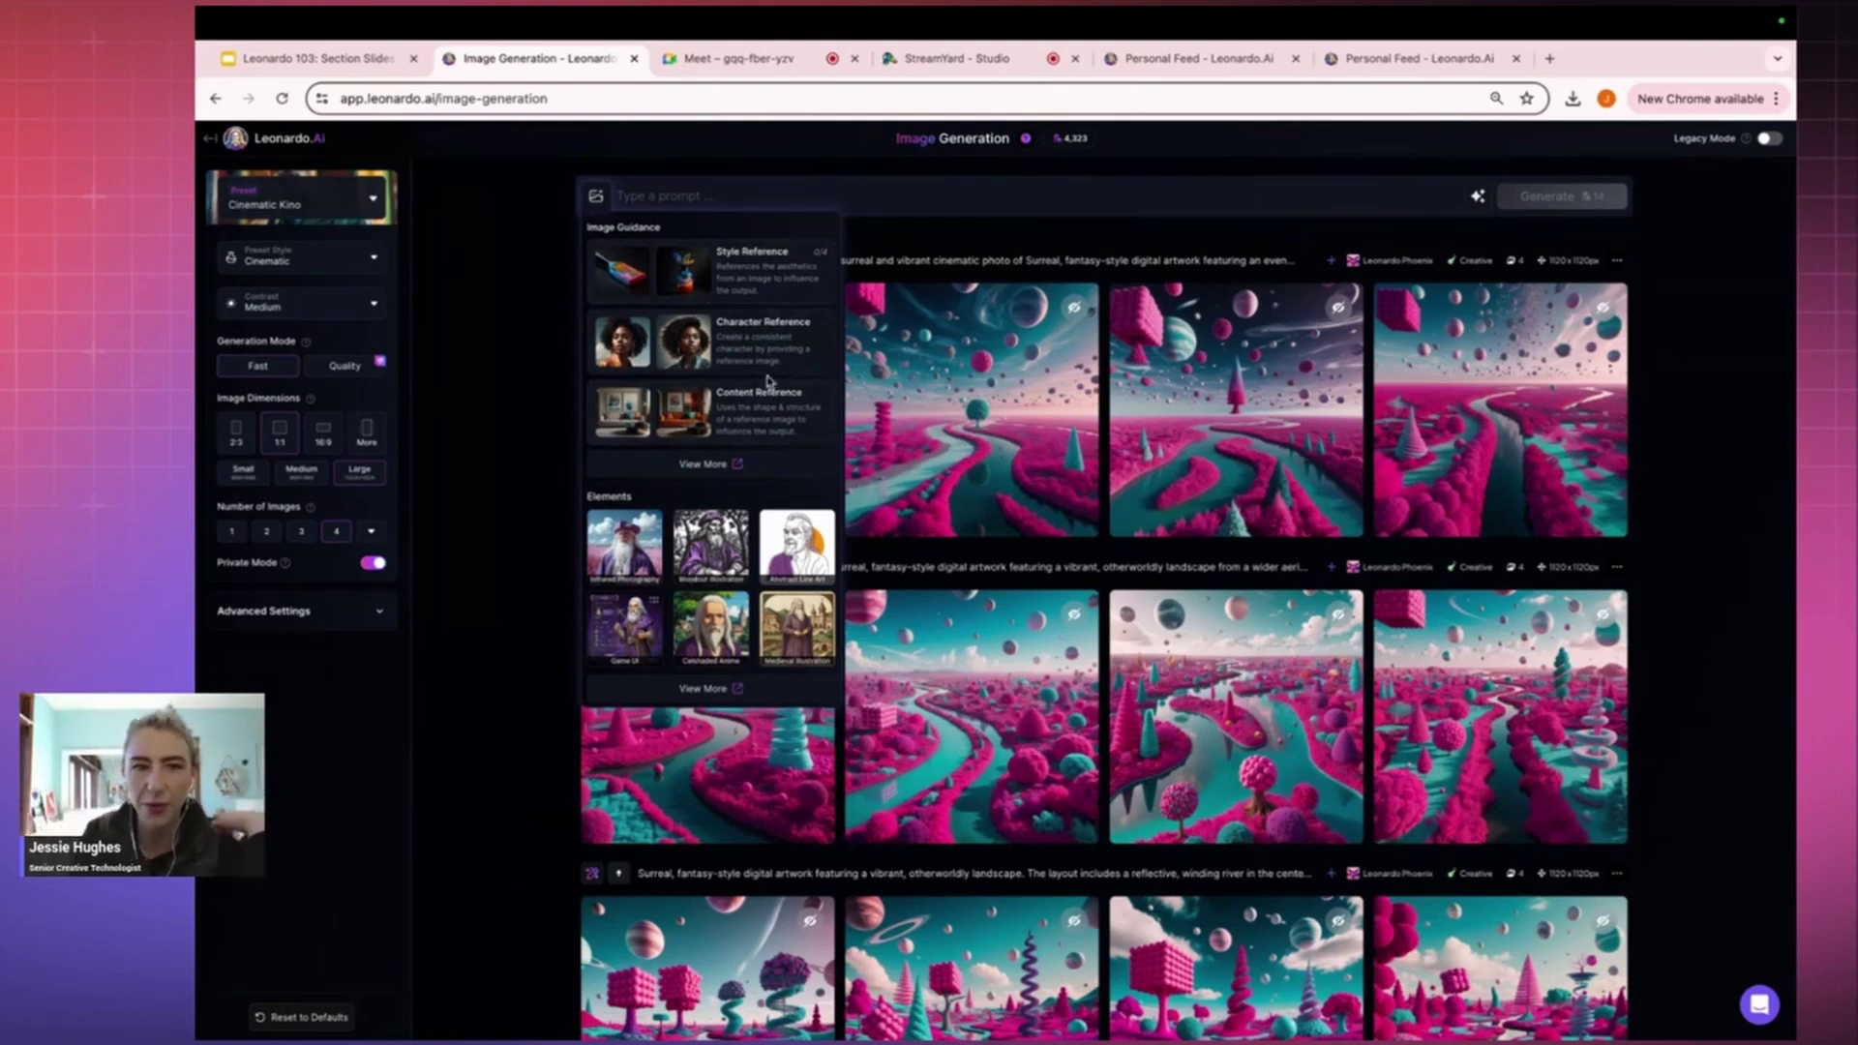
pyautogui.hotkey('ctrl', 'shift', 'Tab')
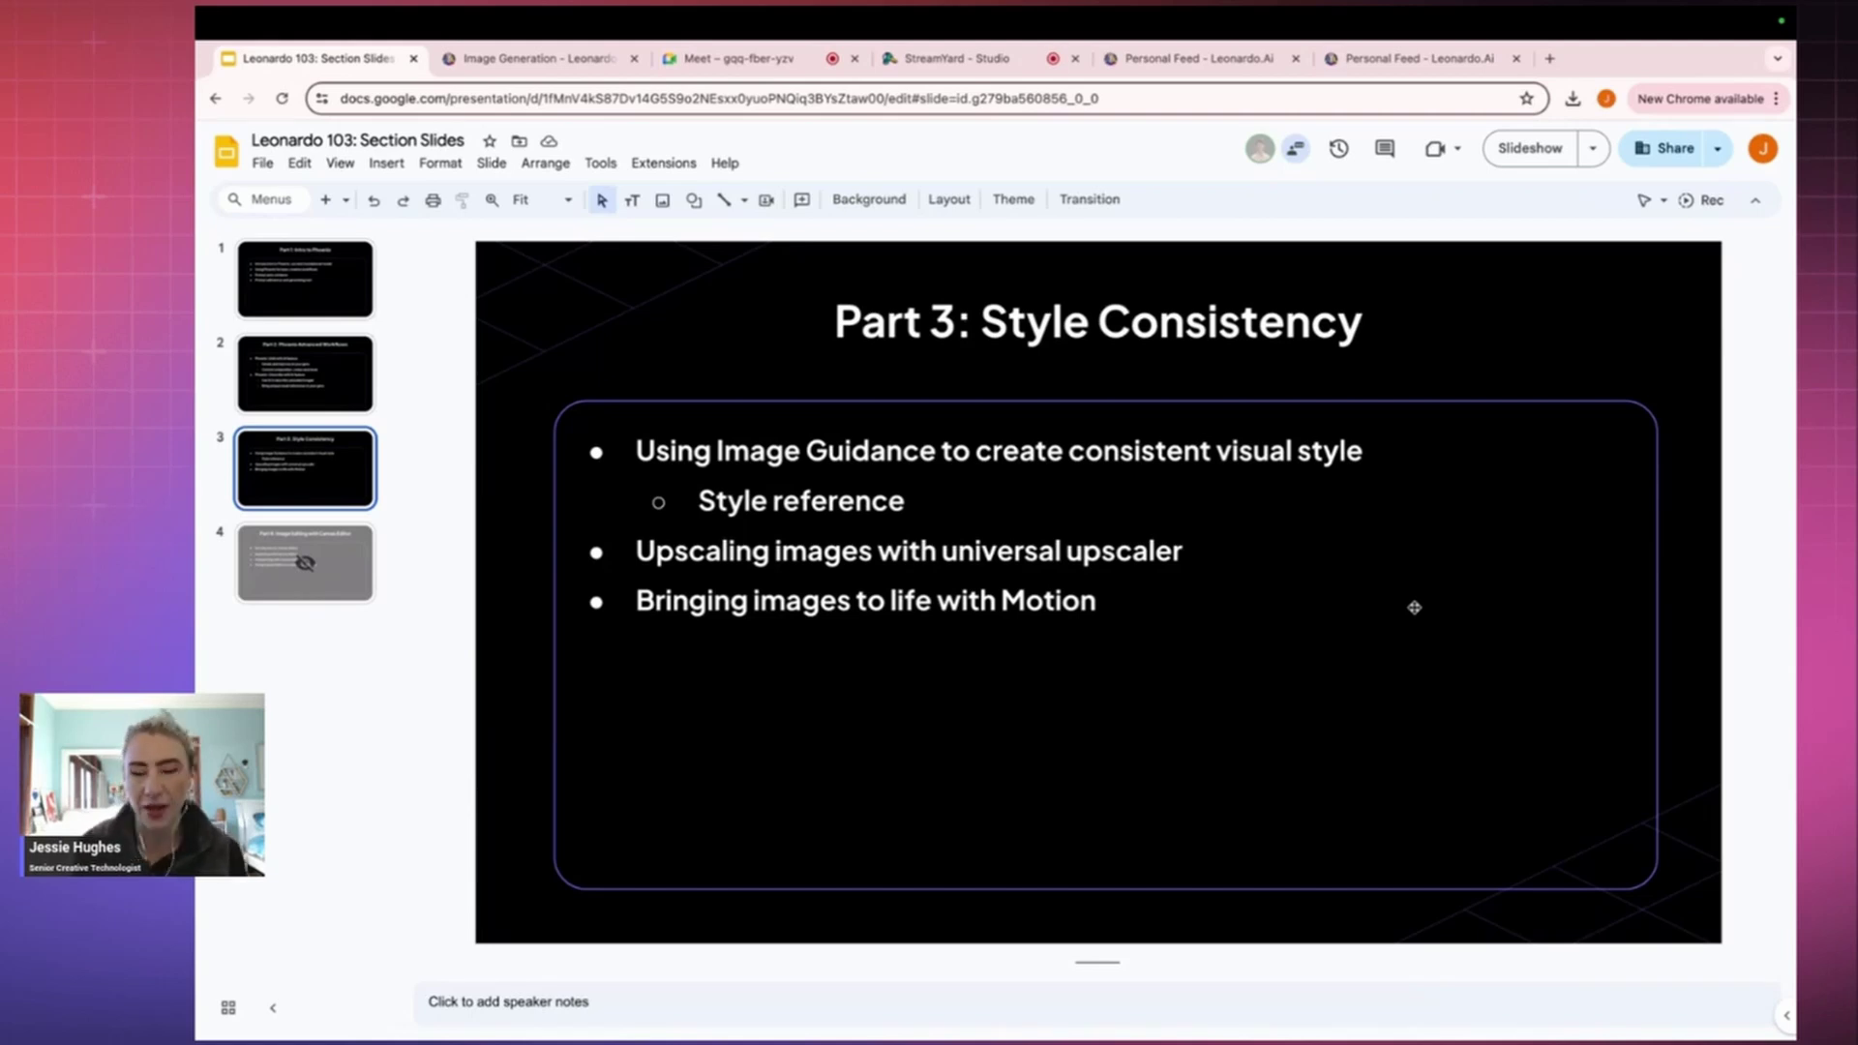
pyautogui.hotkey('ctrl', 'Tab')
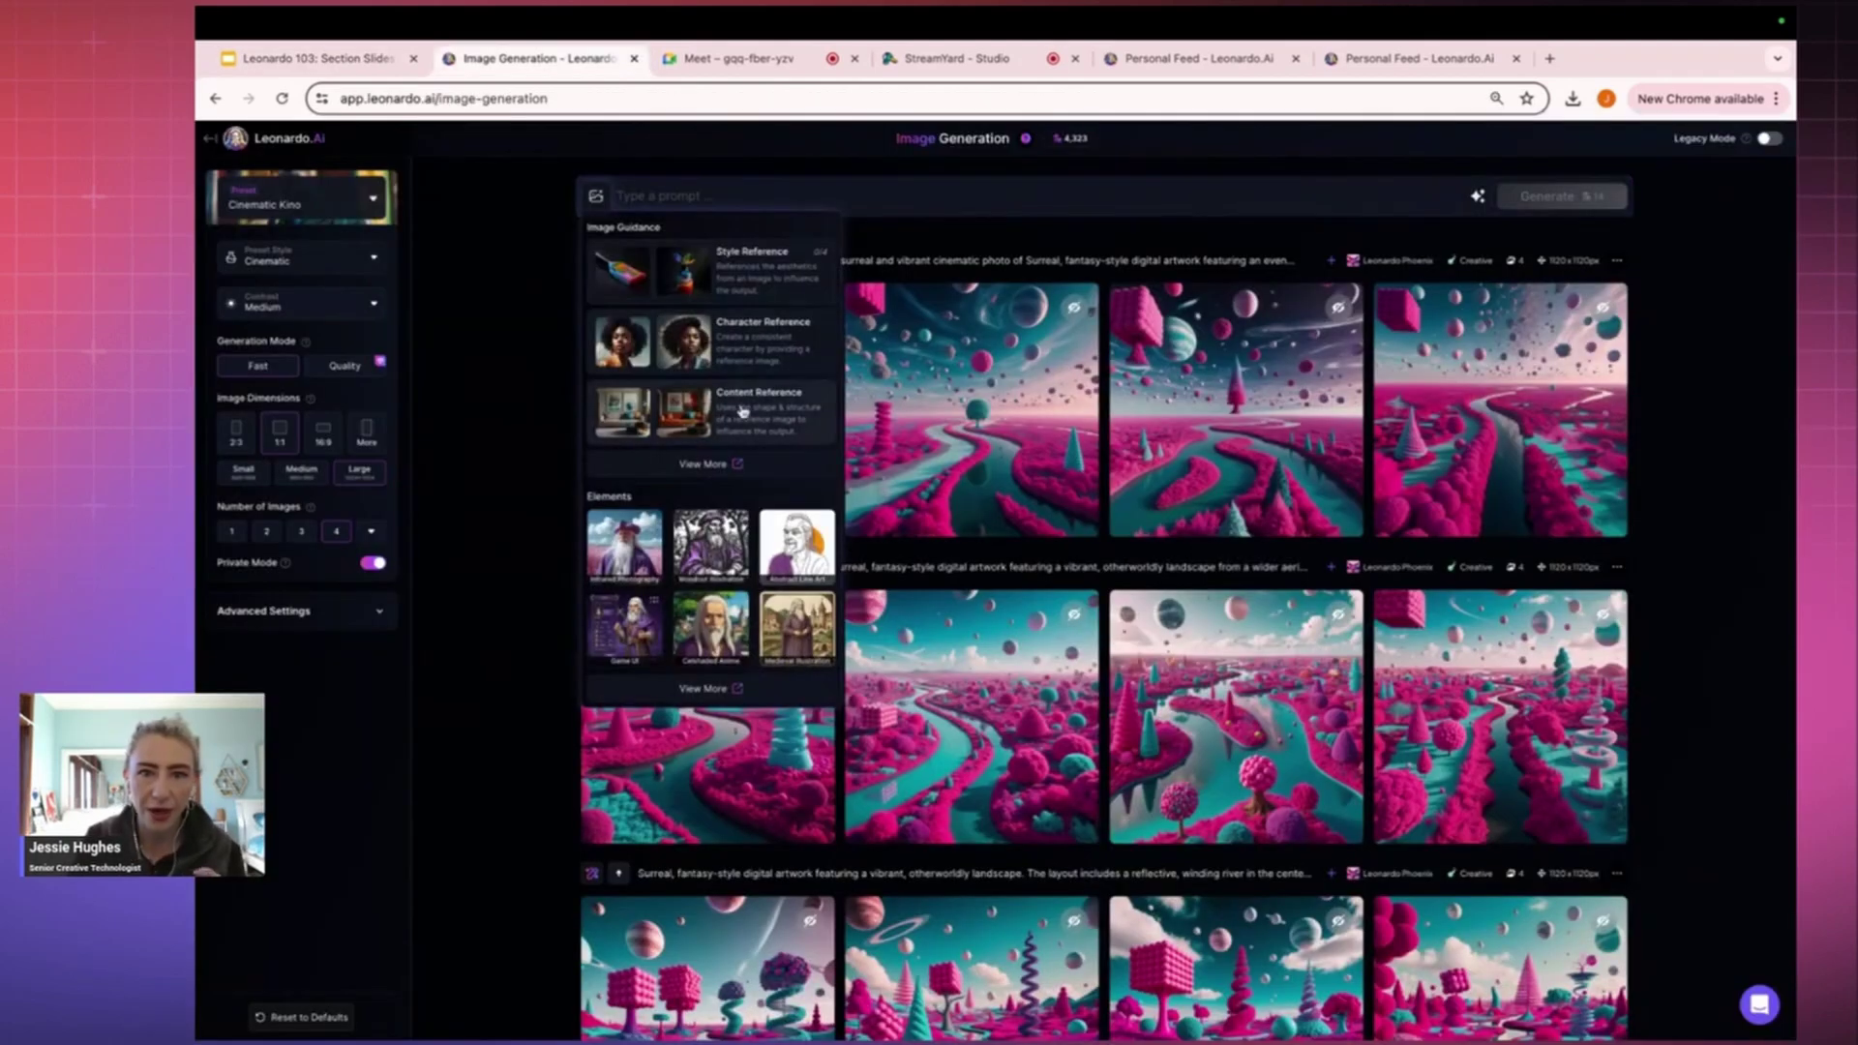
# Attach an earlier pink-and-green sphere generation as the Style Reference at Ultra strength.
pyautogui.click(753, 277)
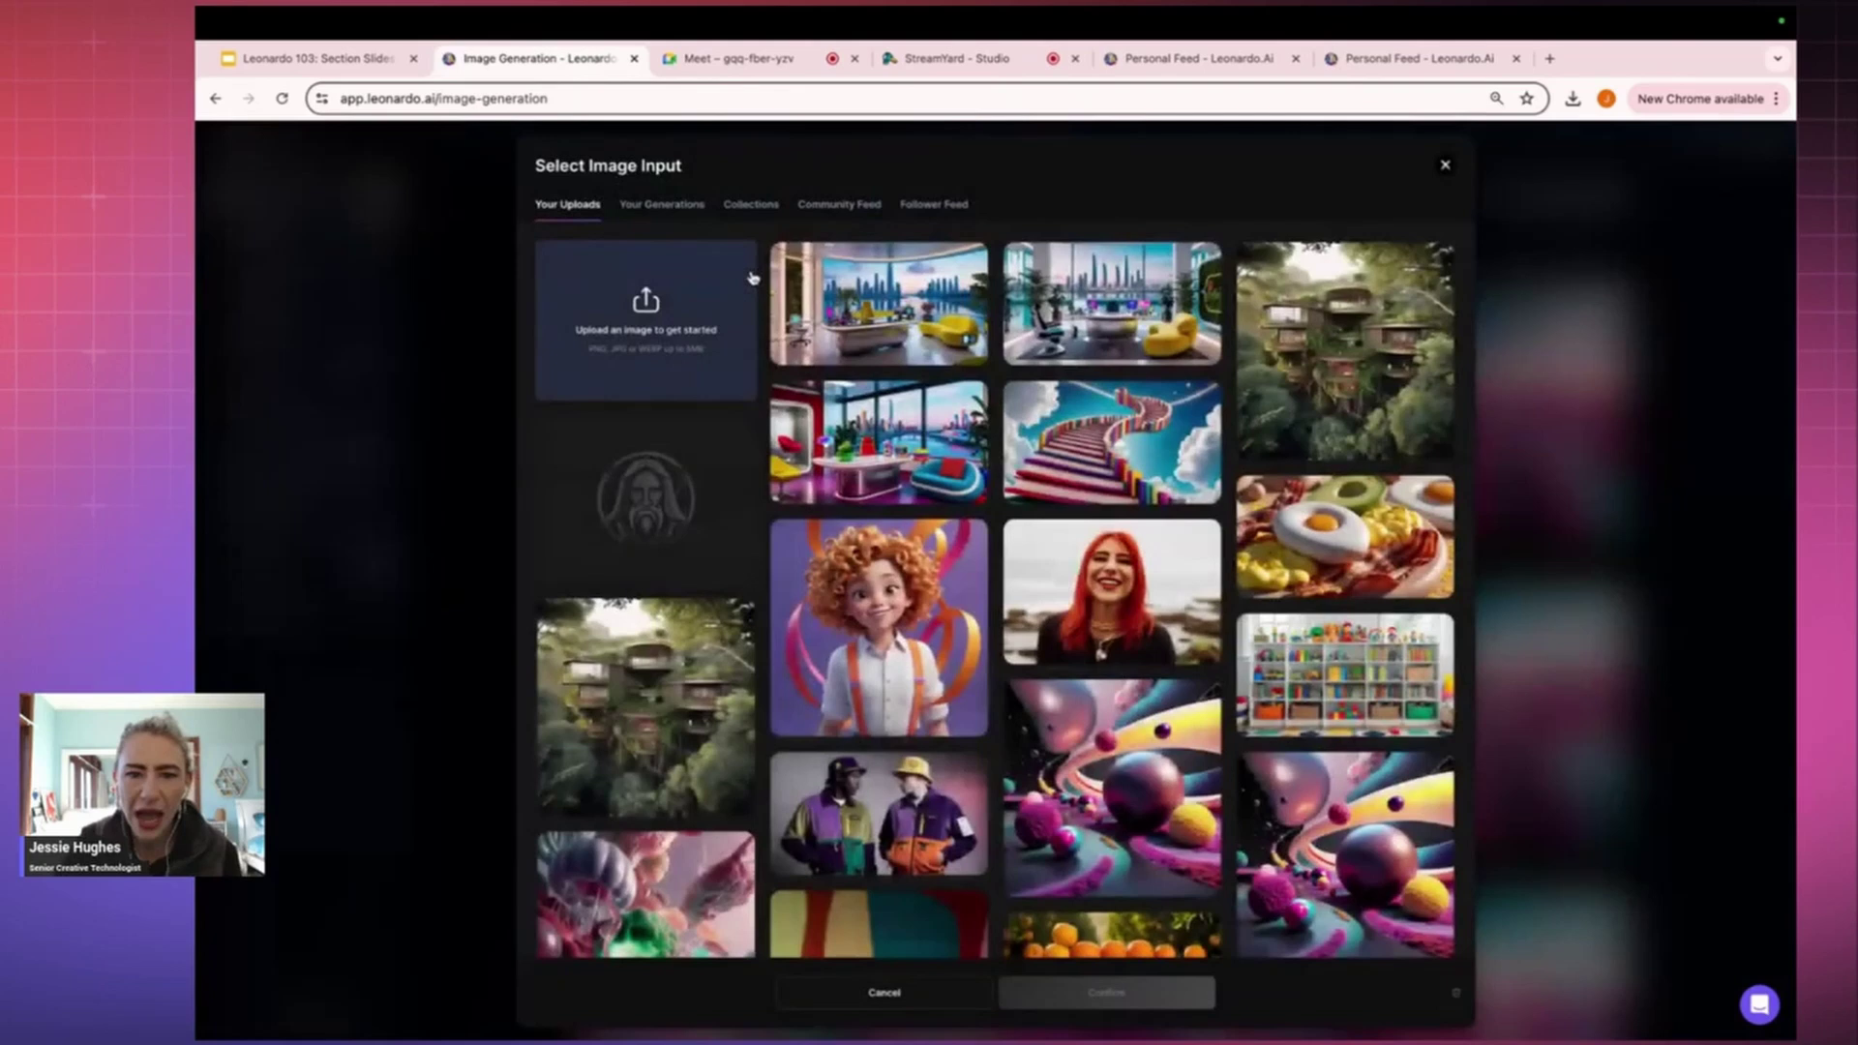
pyautogui.click(685, 215)
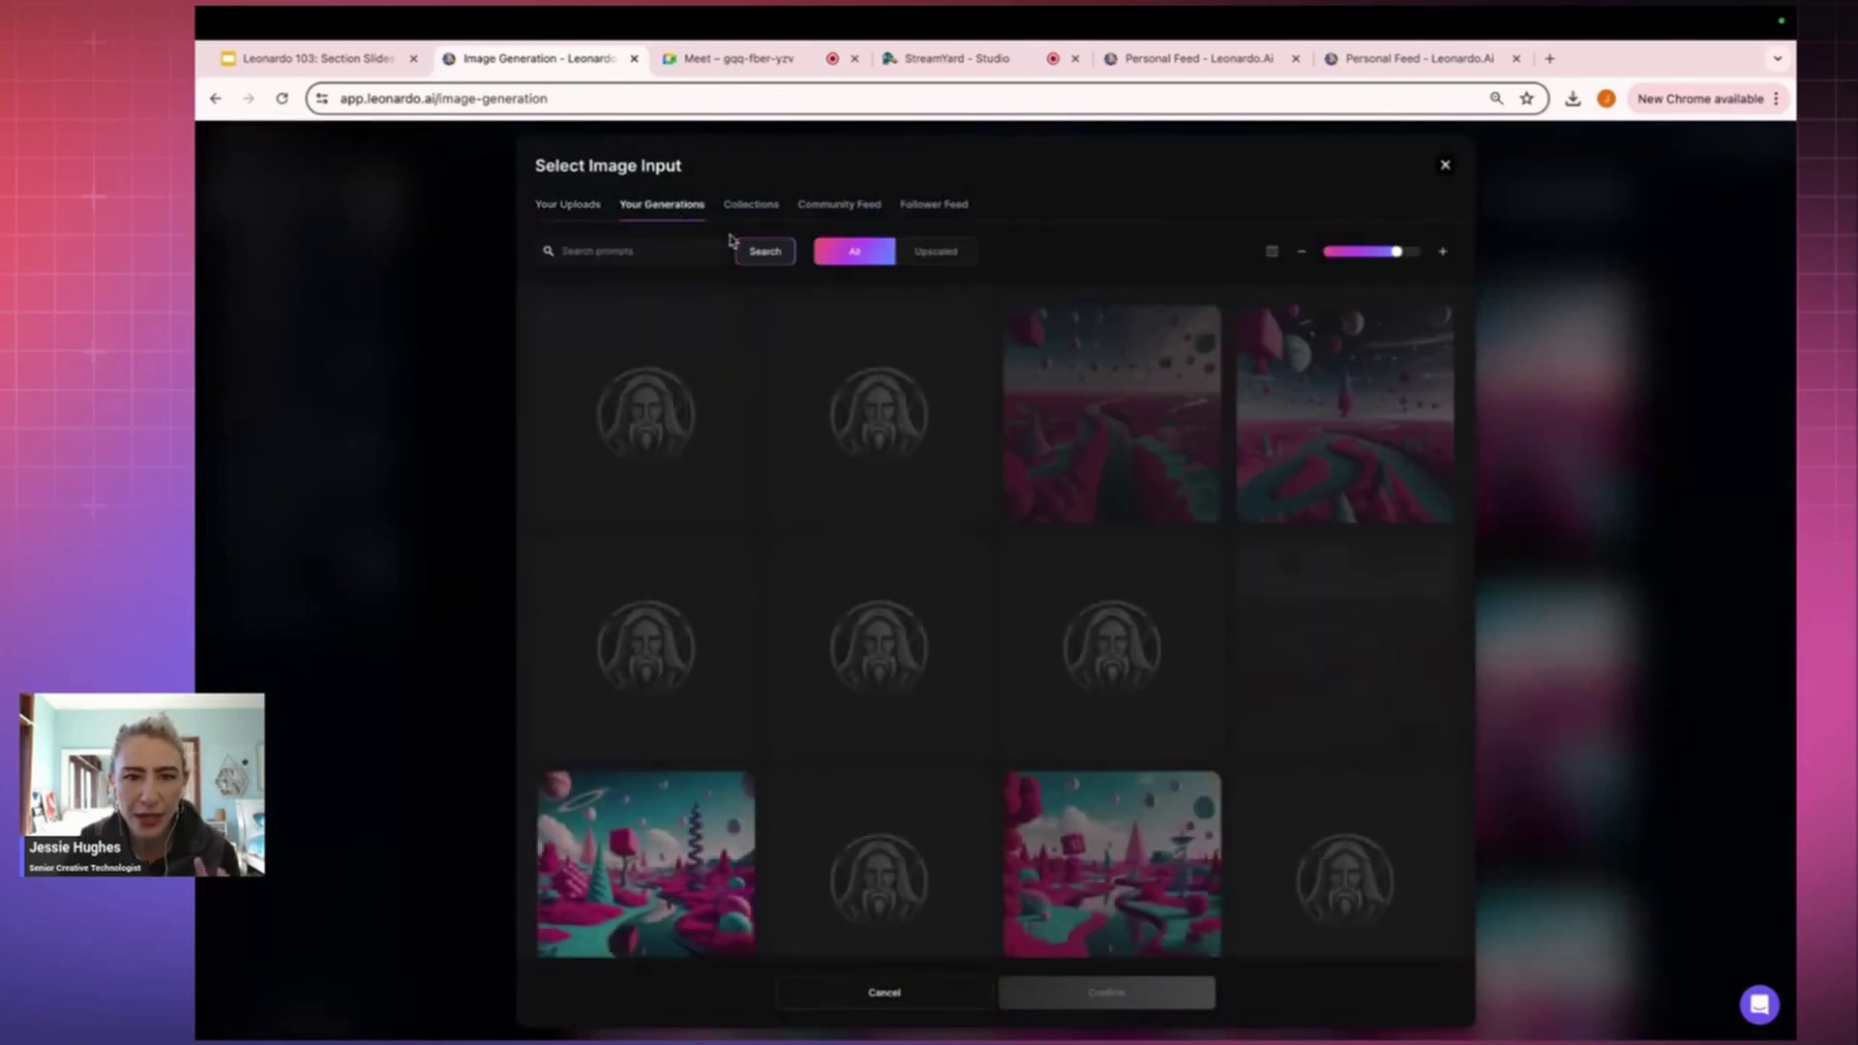
pyautogui.click(1146, 656)
pyautogui.click(1148, 999)
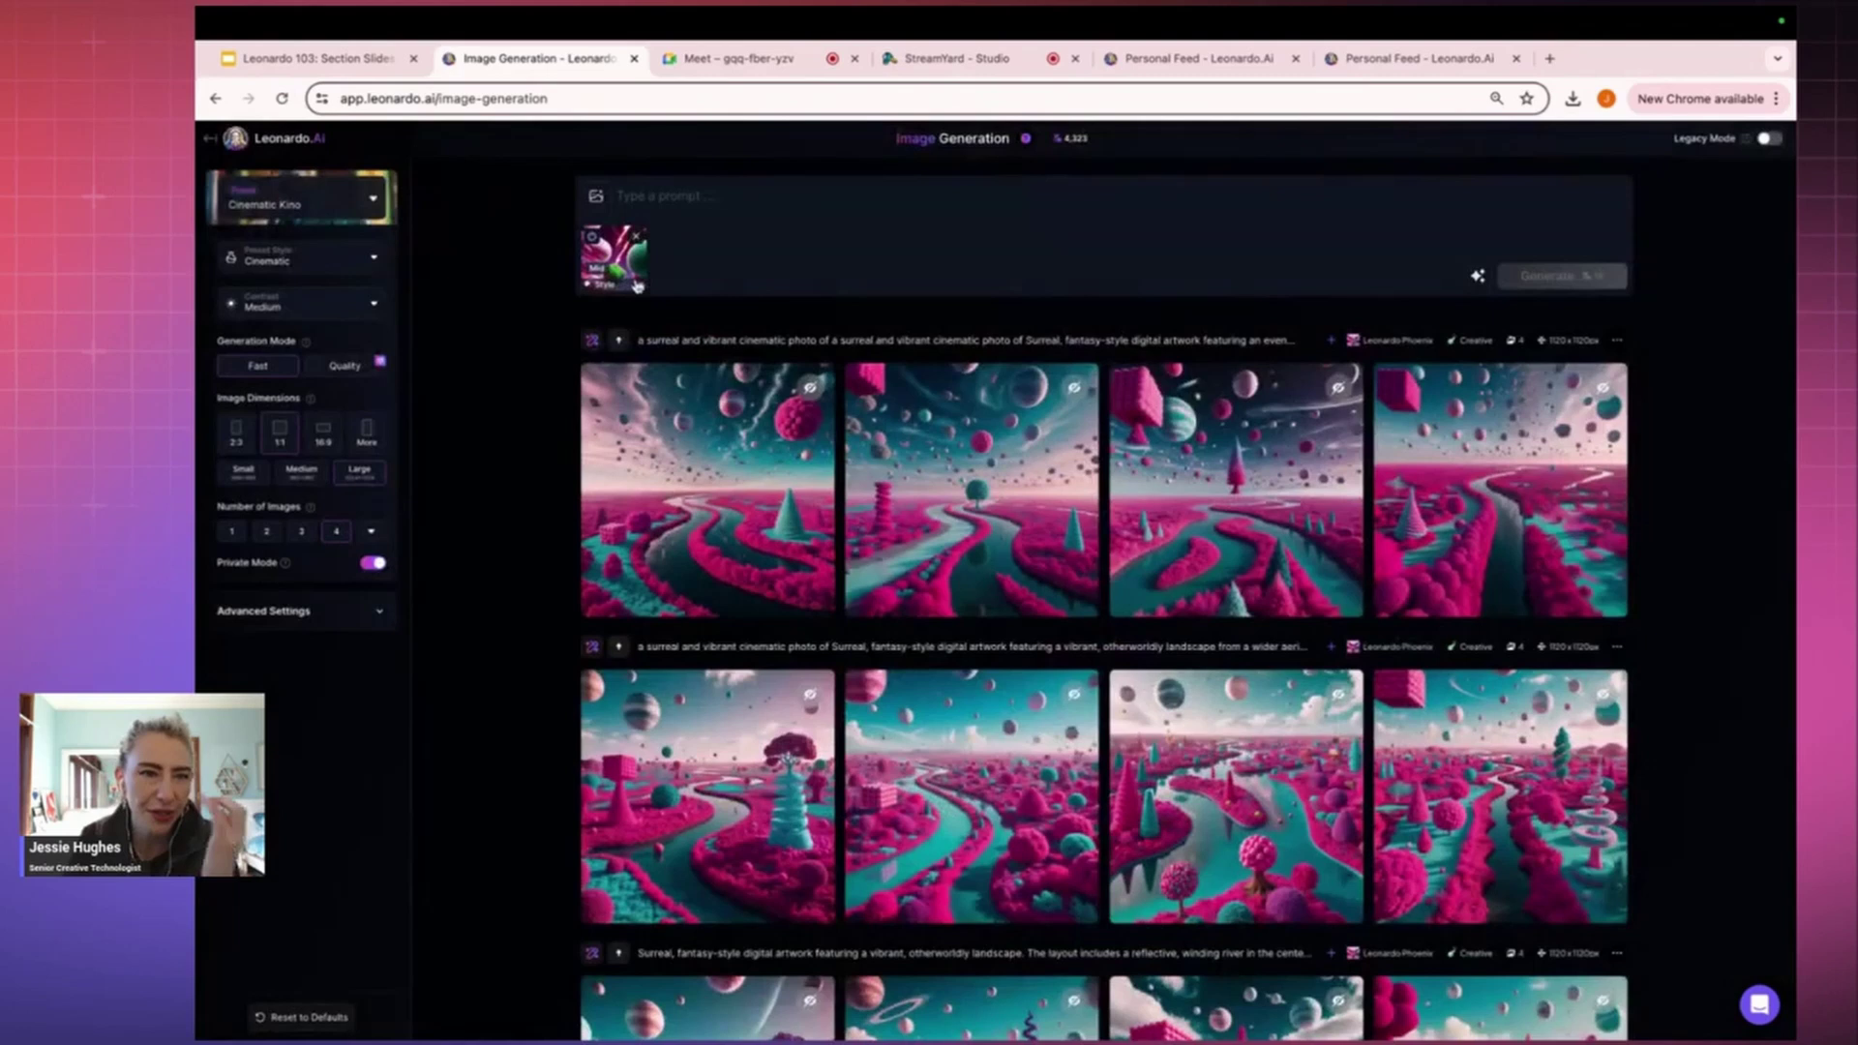
pyautogui.click(640, 291)
pyautogui.click(641, 286)
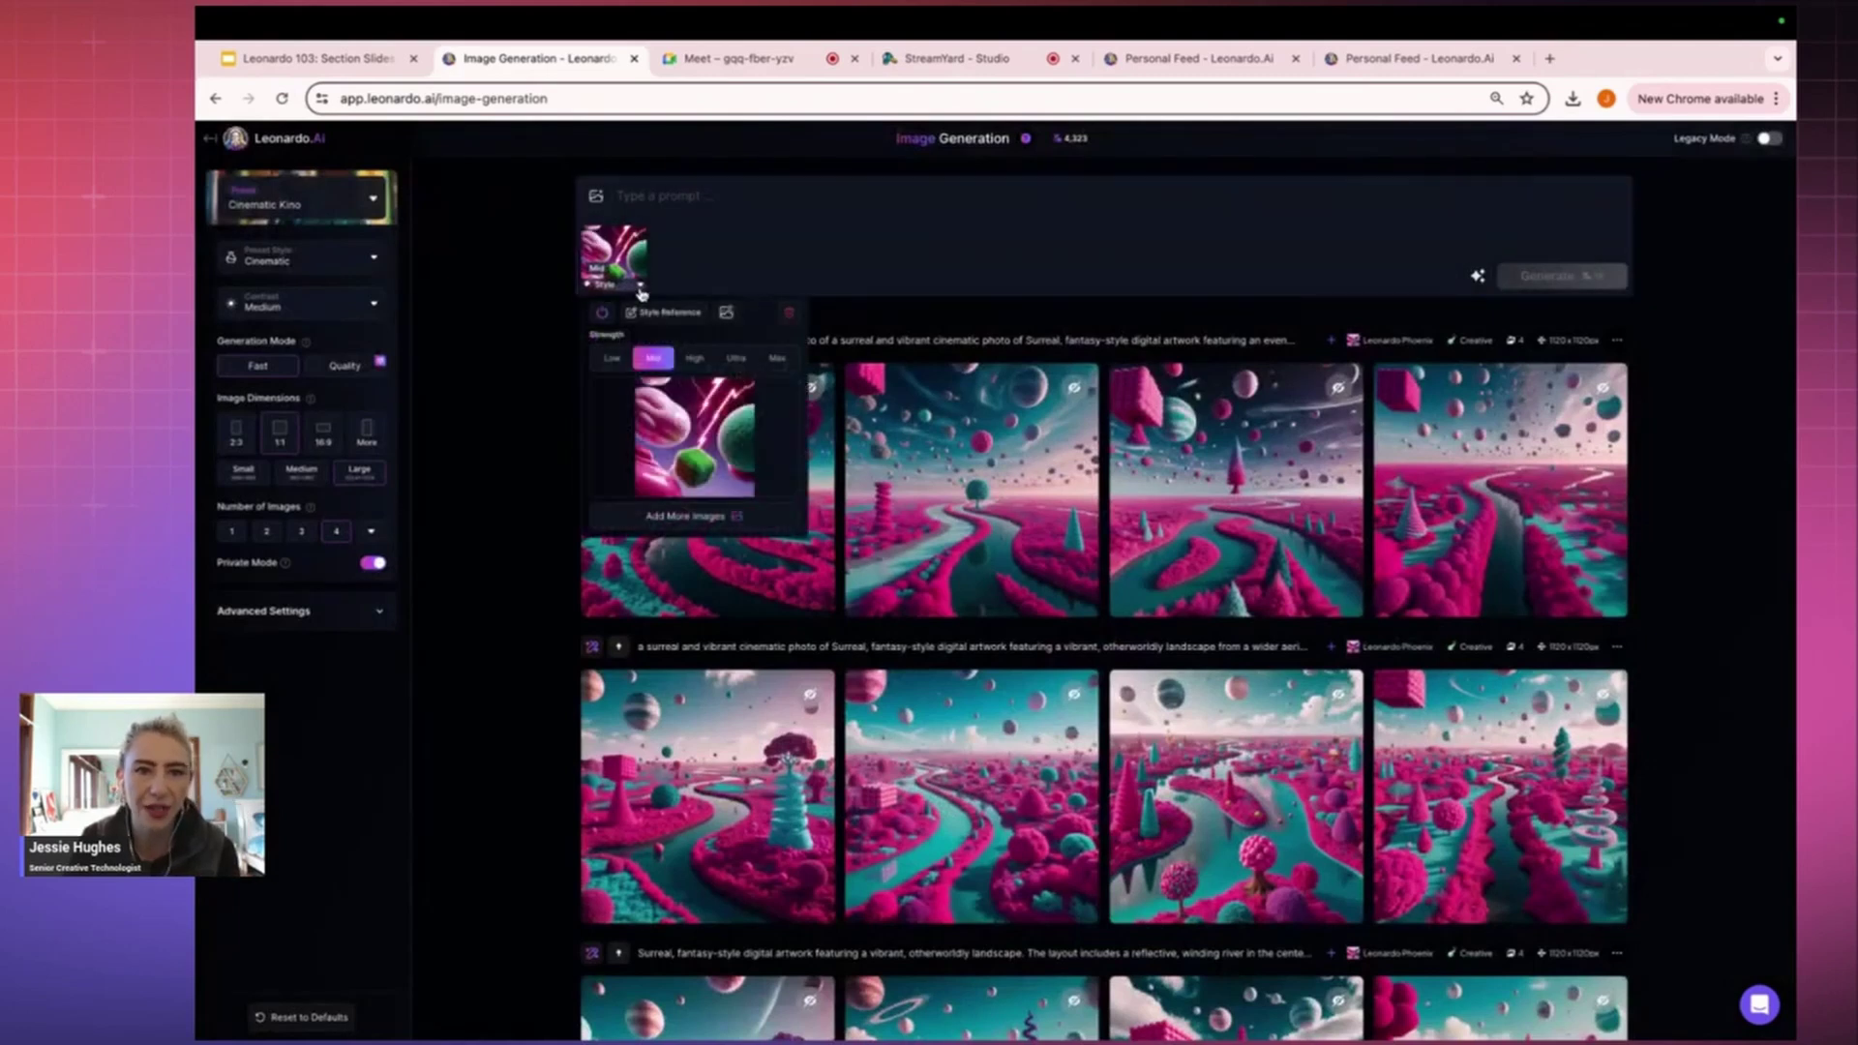
pyautogui.click(735, 359)
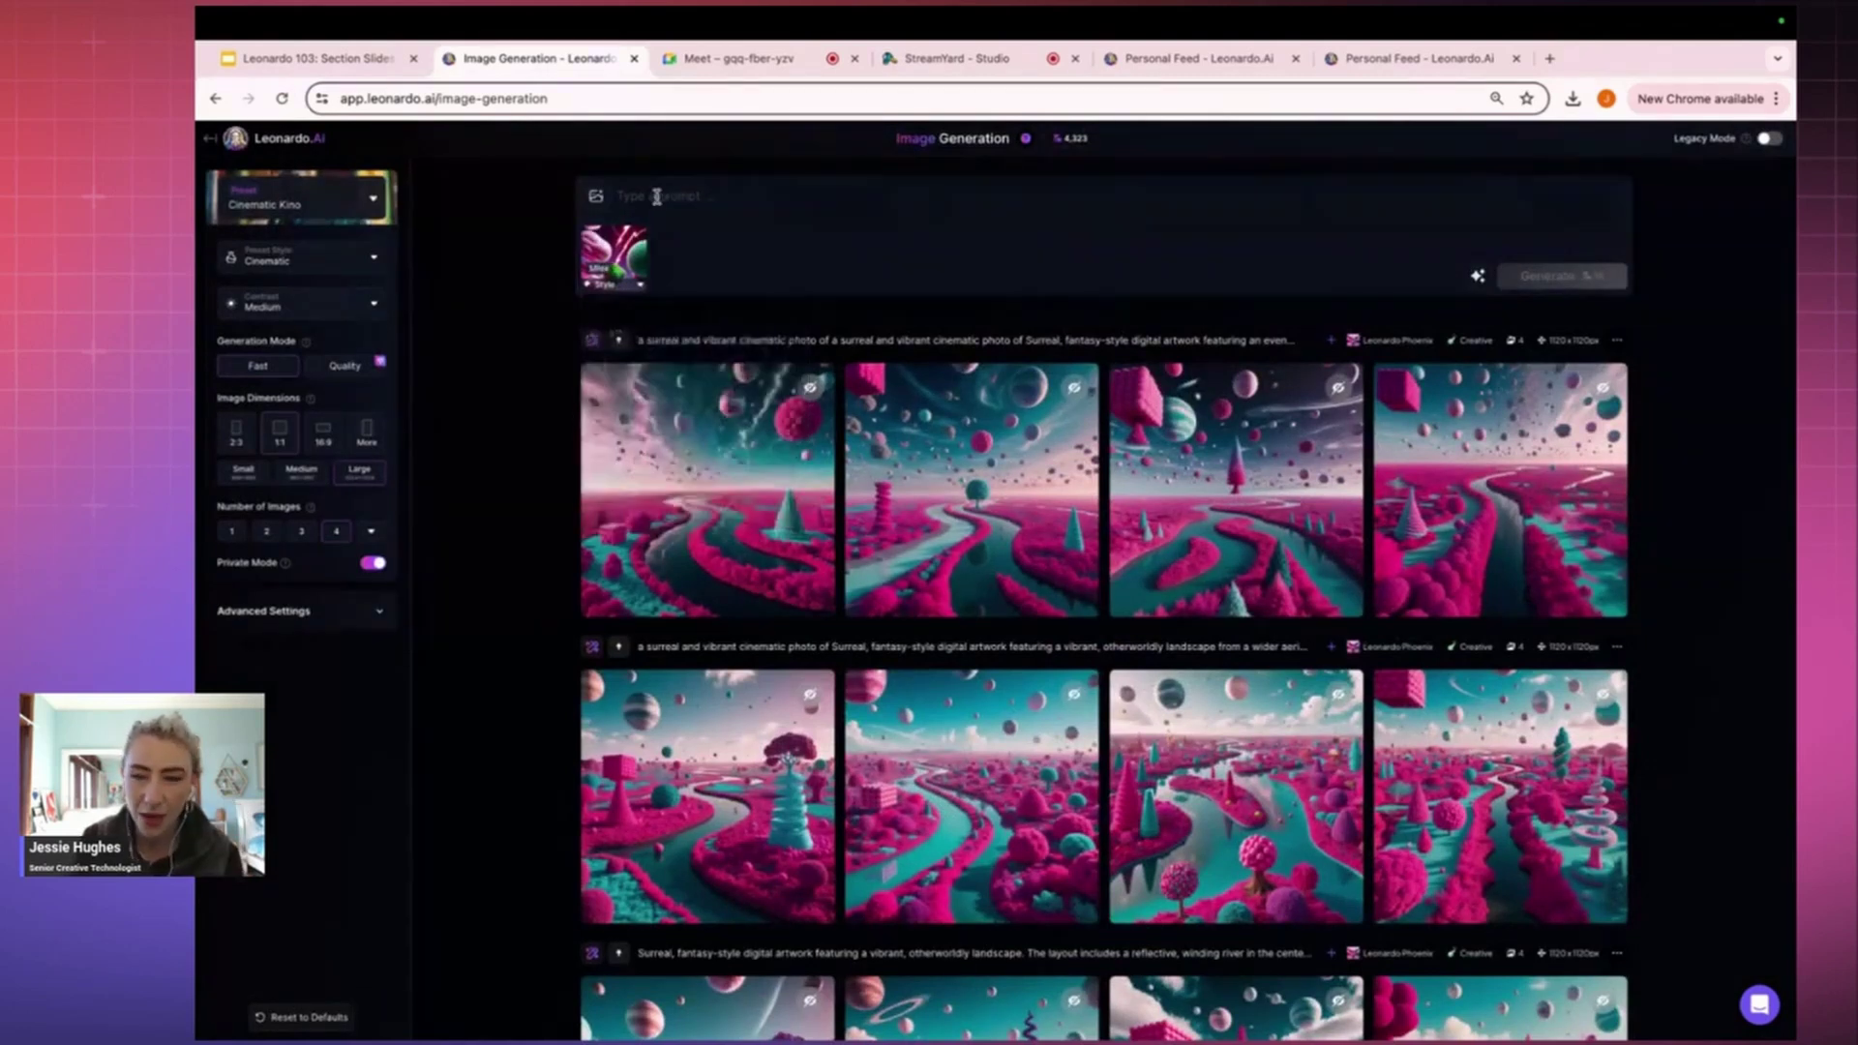
# Preview the second image in row two of the gallery full size.
pyautogui.click(1065, 240)
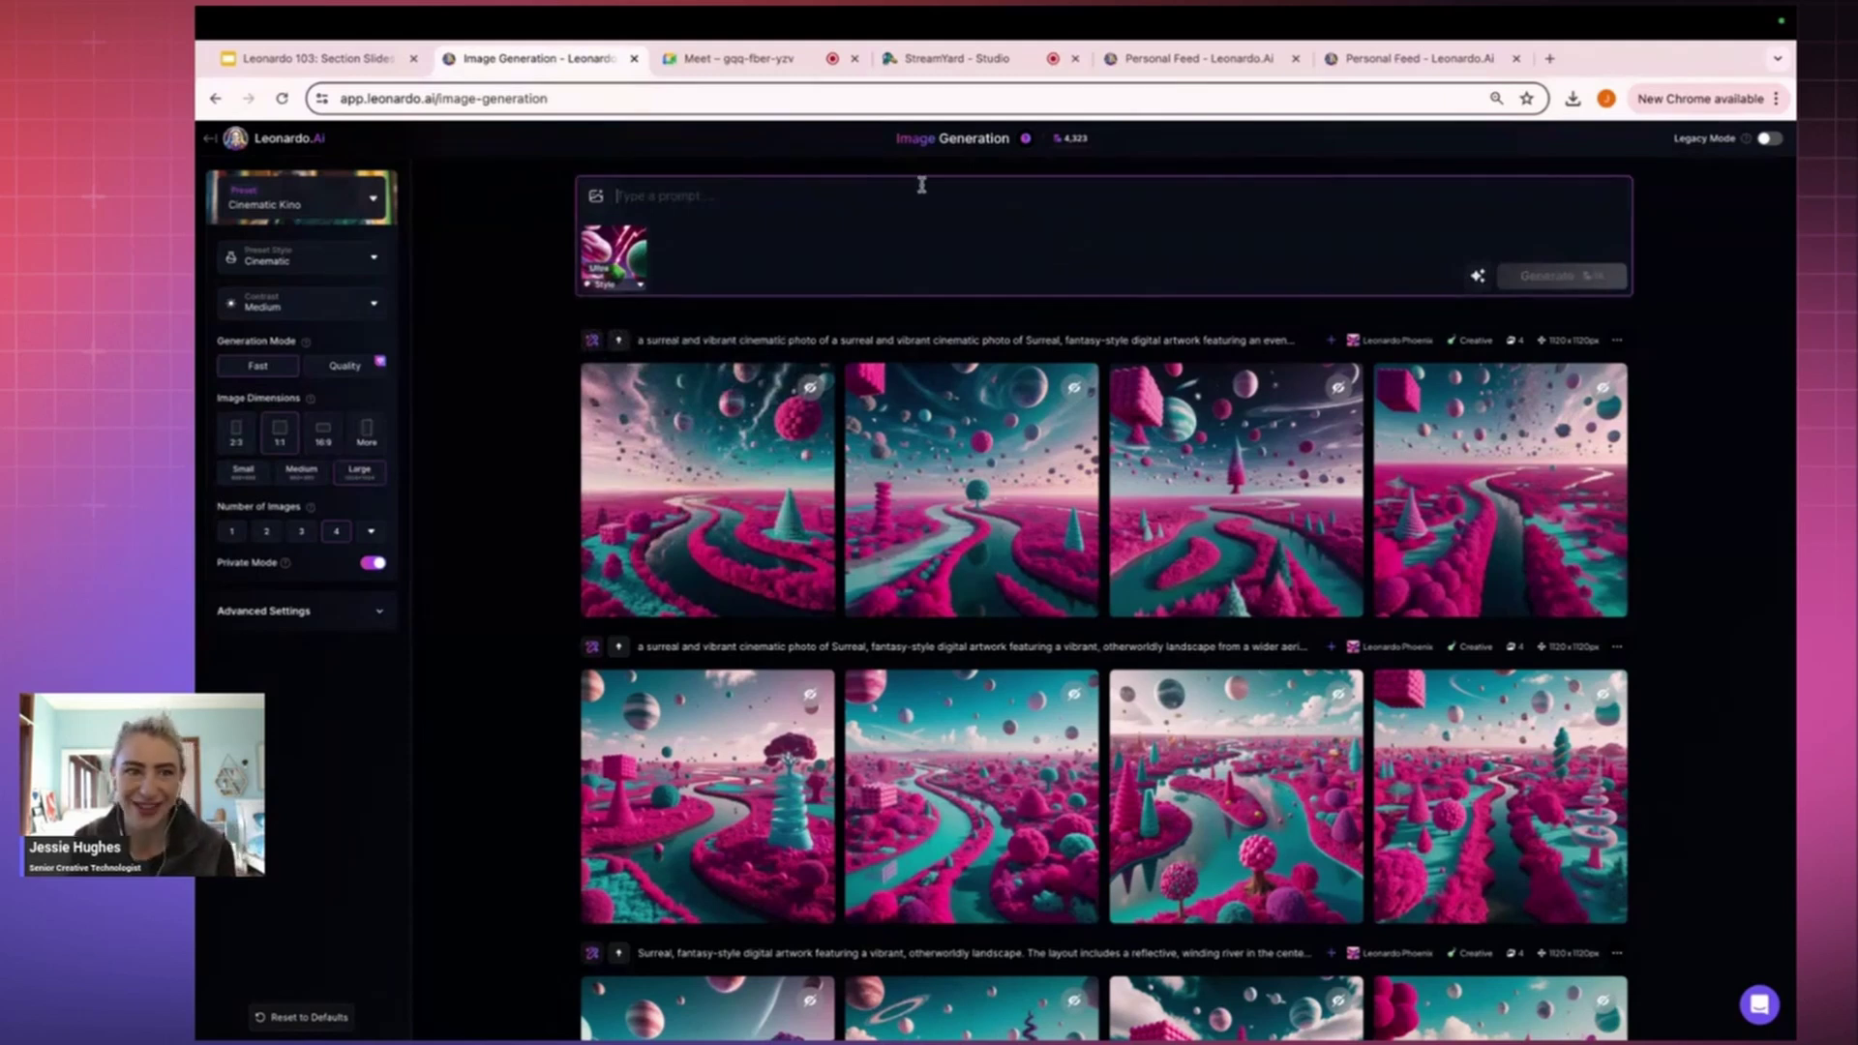
pyautogui.click(1034, 846)
pyautogui.click(1474, 518)
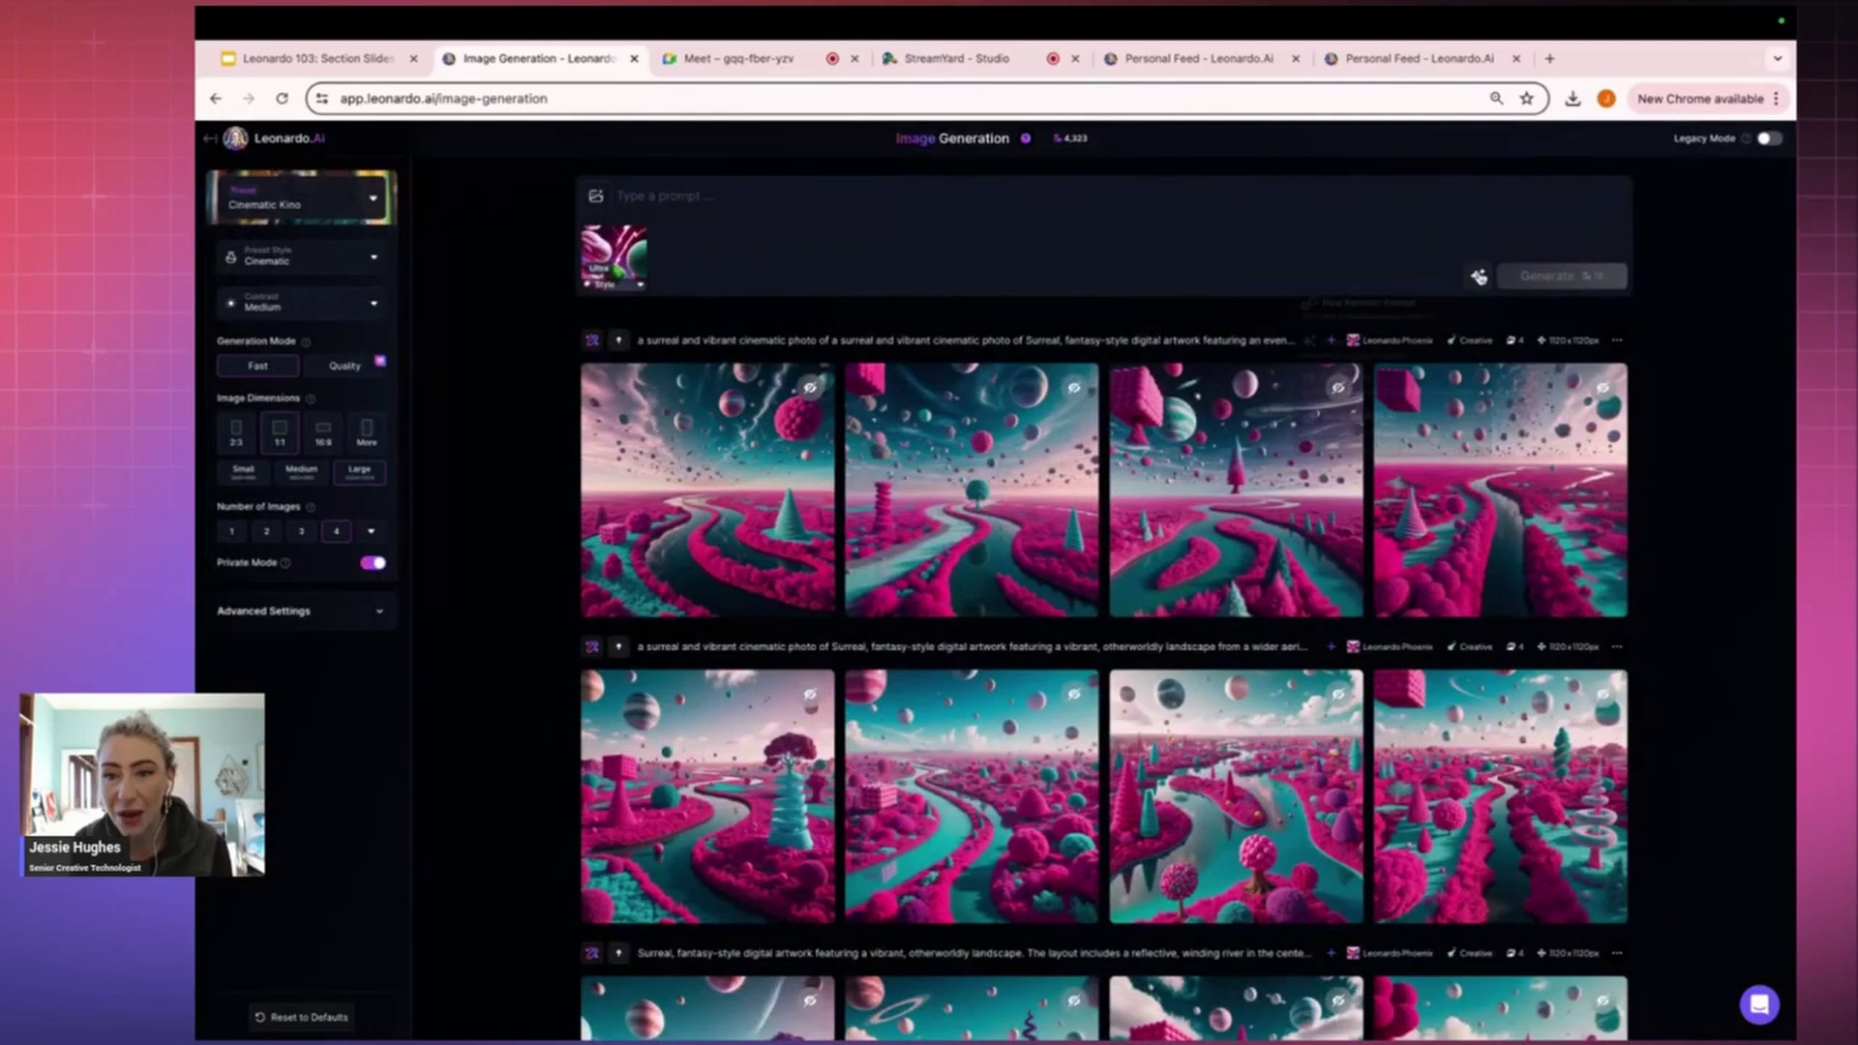
# Add the dark red-cube landscape from Your Generations as a High-strength Content Reference.
pyautogui.click(636, 232)
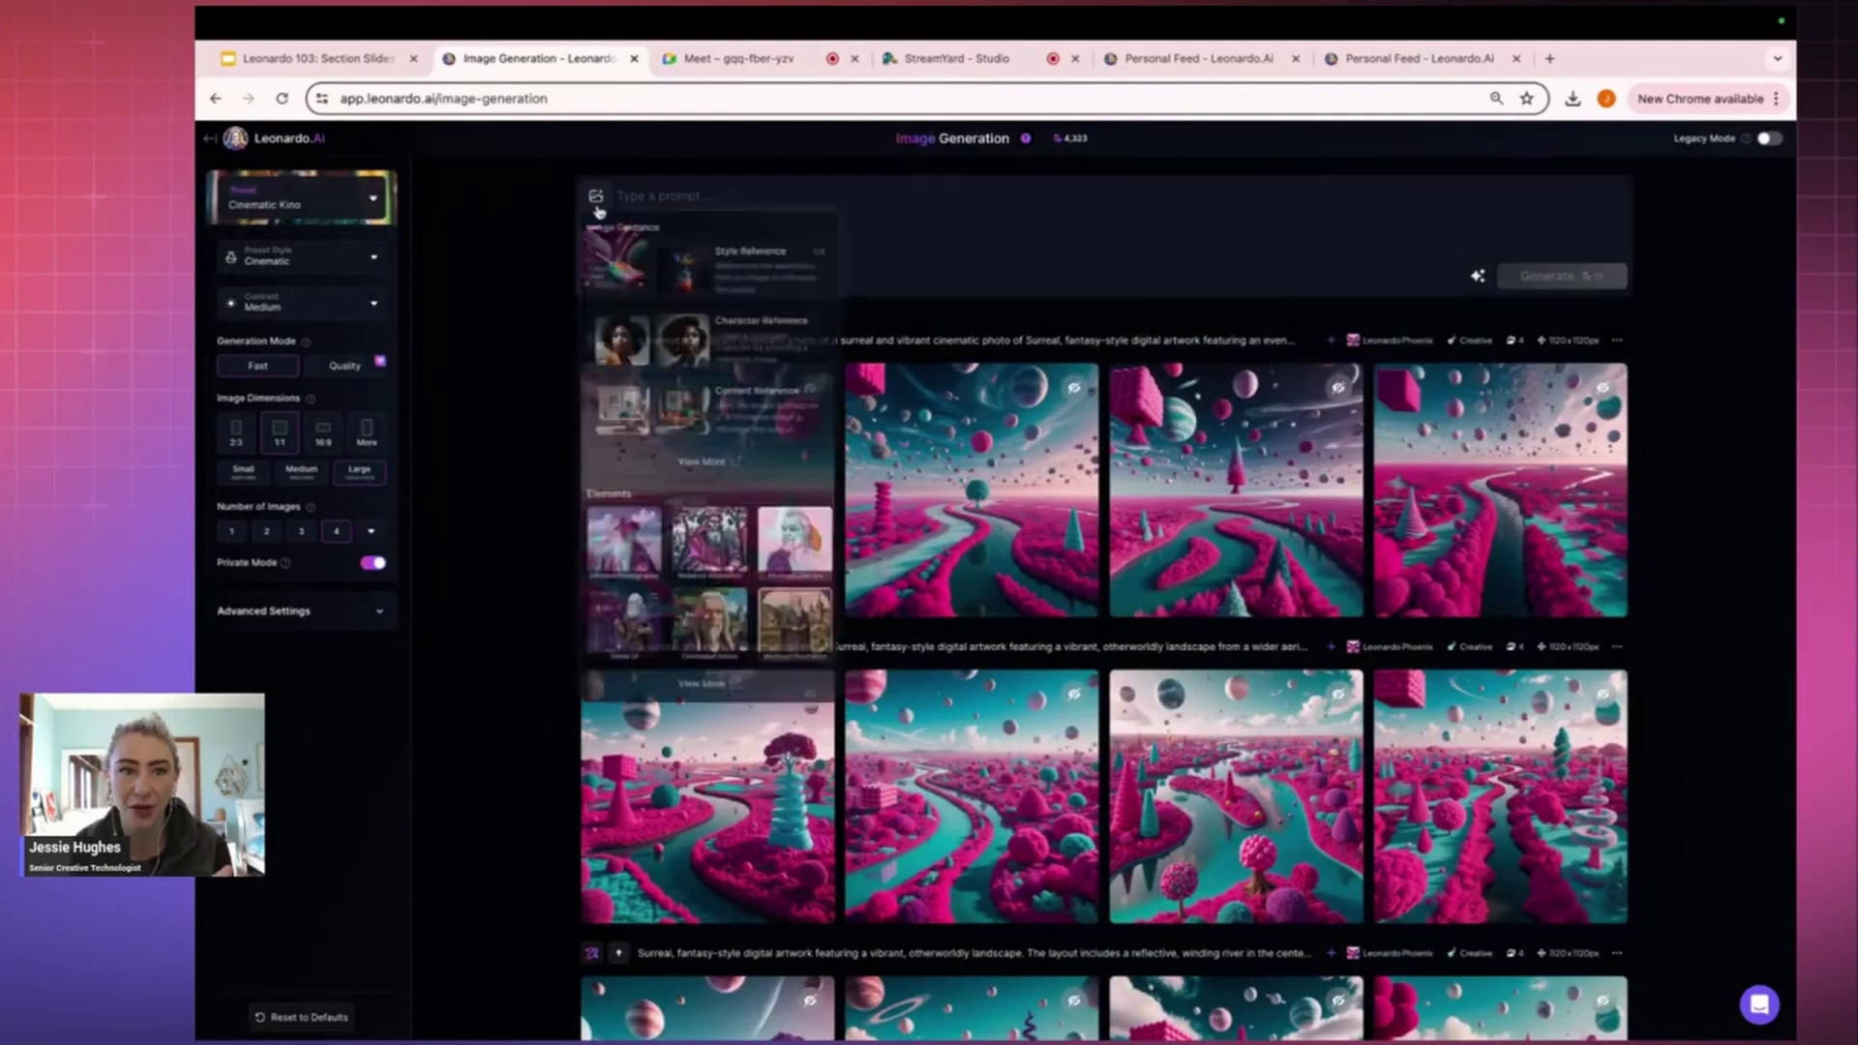
pyautogui.click(778, 414)
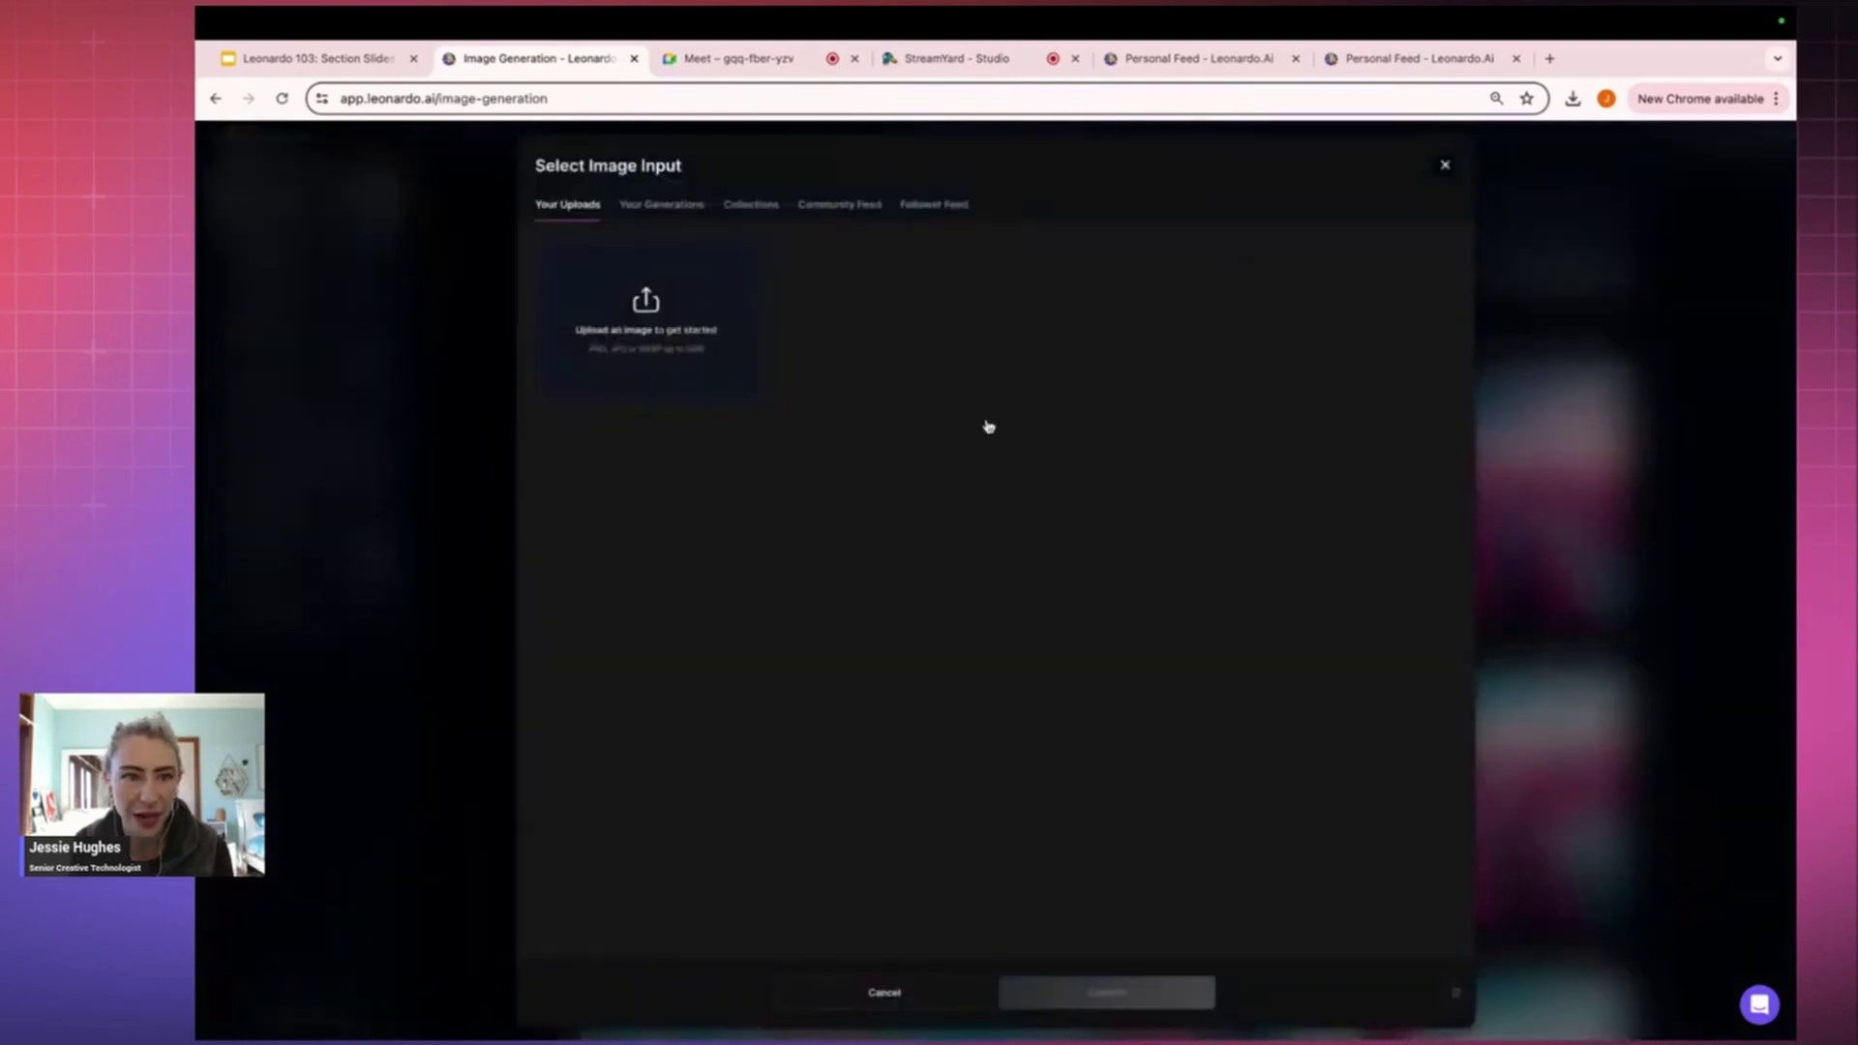
pyautogui.click(662, 204)
pyautogui.scroll(-3, 1164, 469)
pyautogui.click(871, 676)
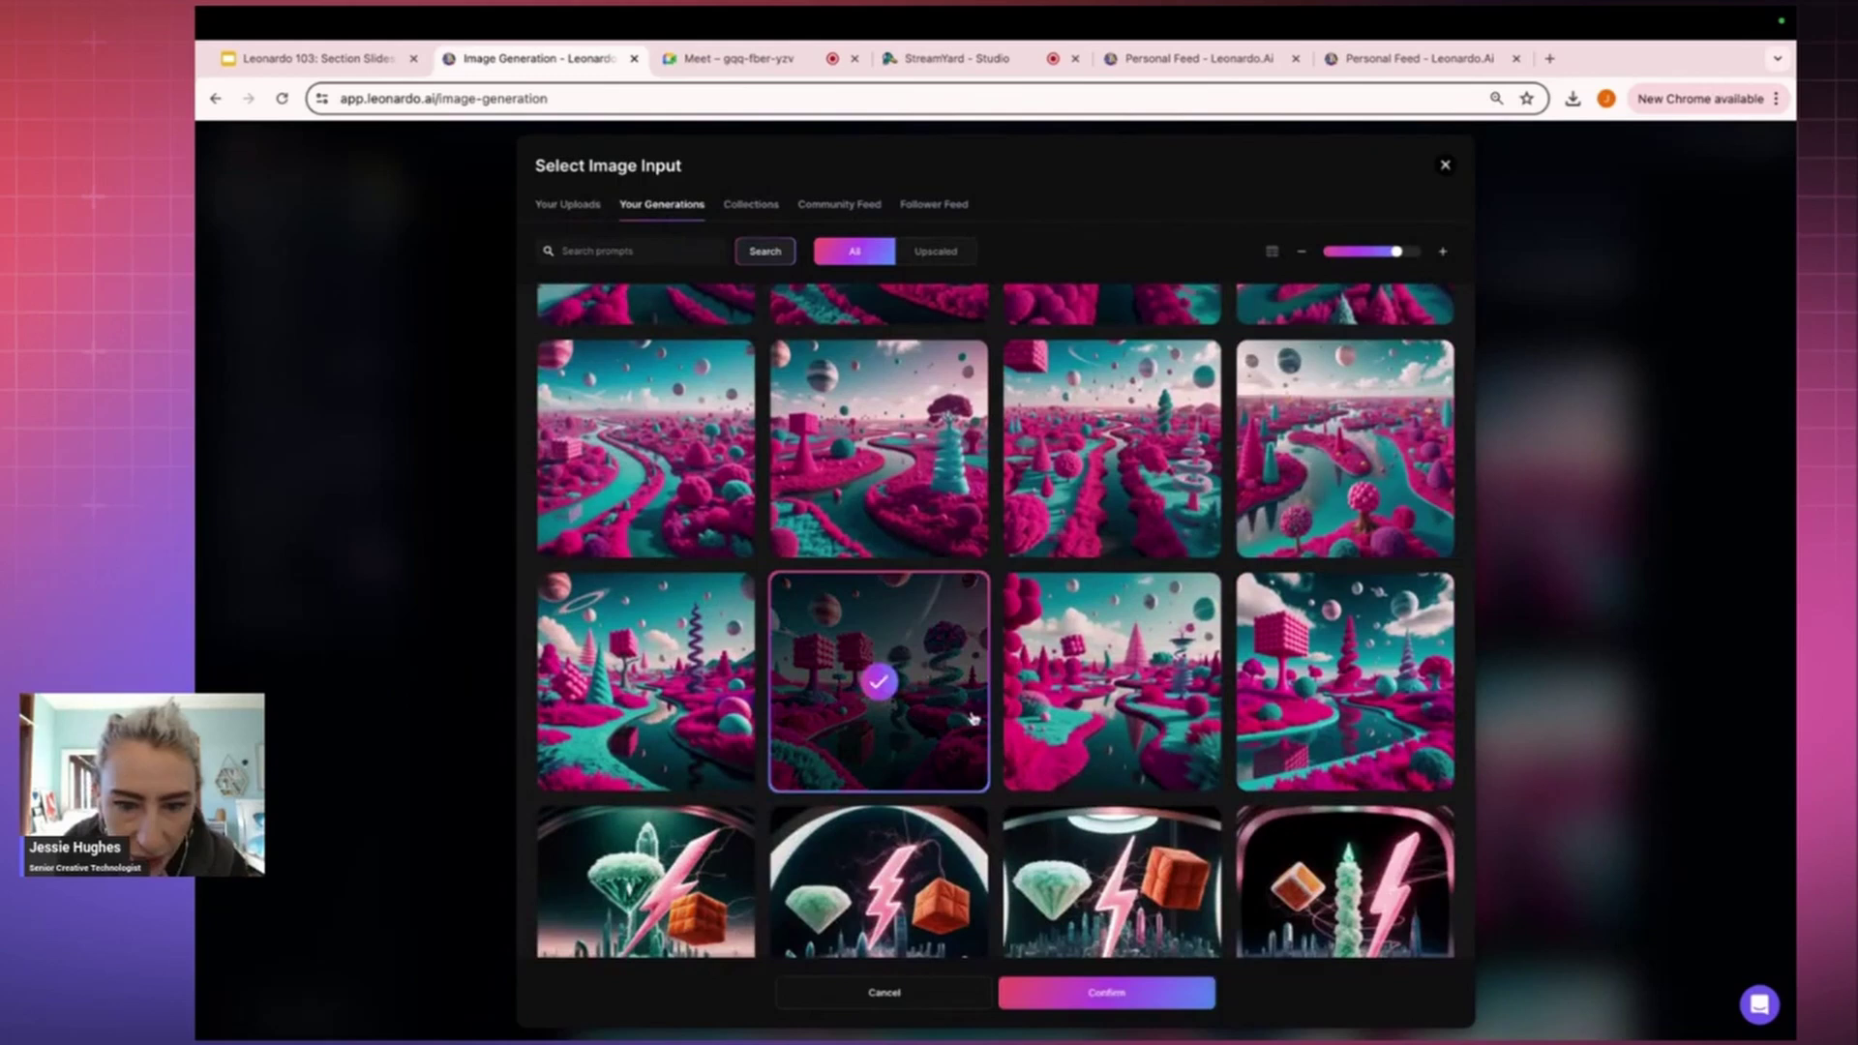
pyautogui.click(1107, 995)
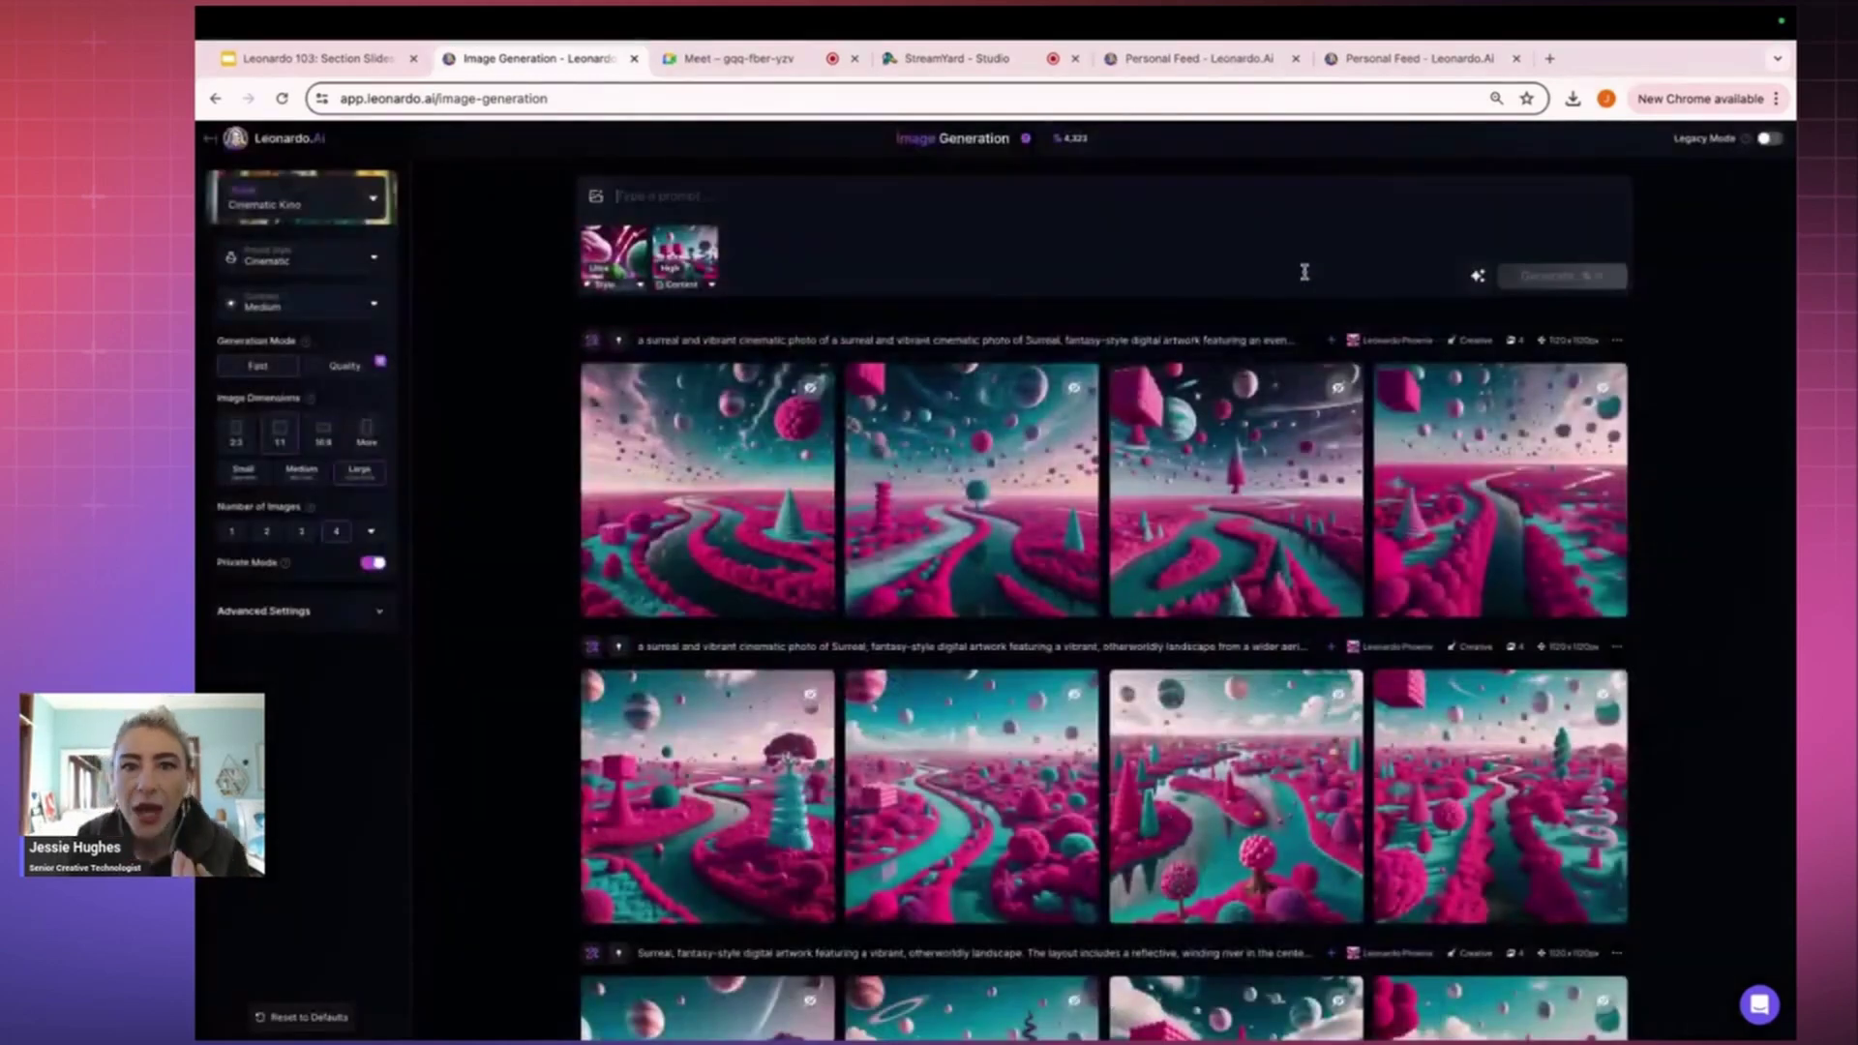
# Have Describe With AI write the prompt from the dark red-cube landscape.
pyautogui.click(1477, 277)
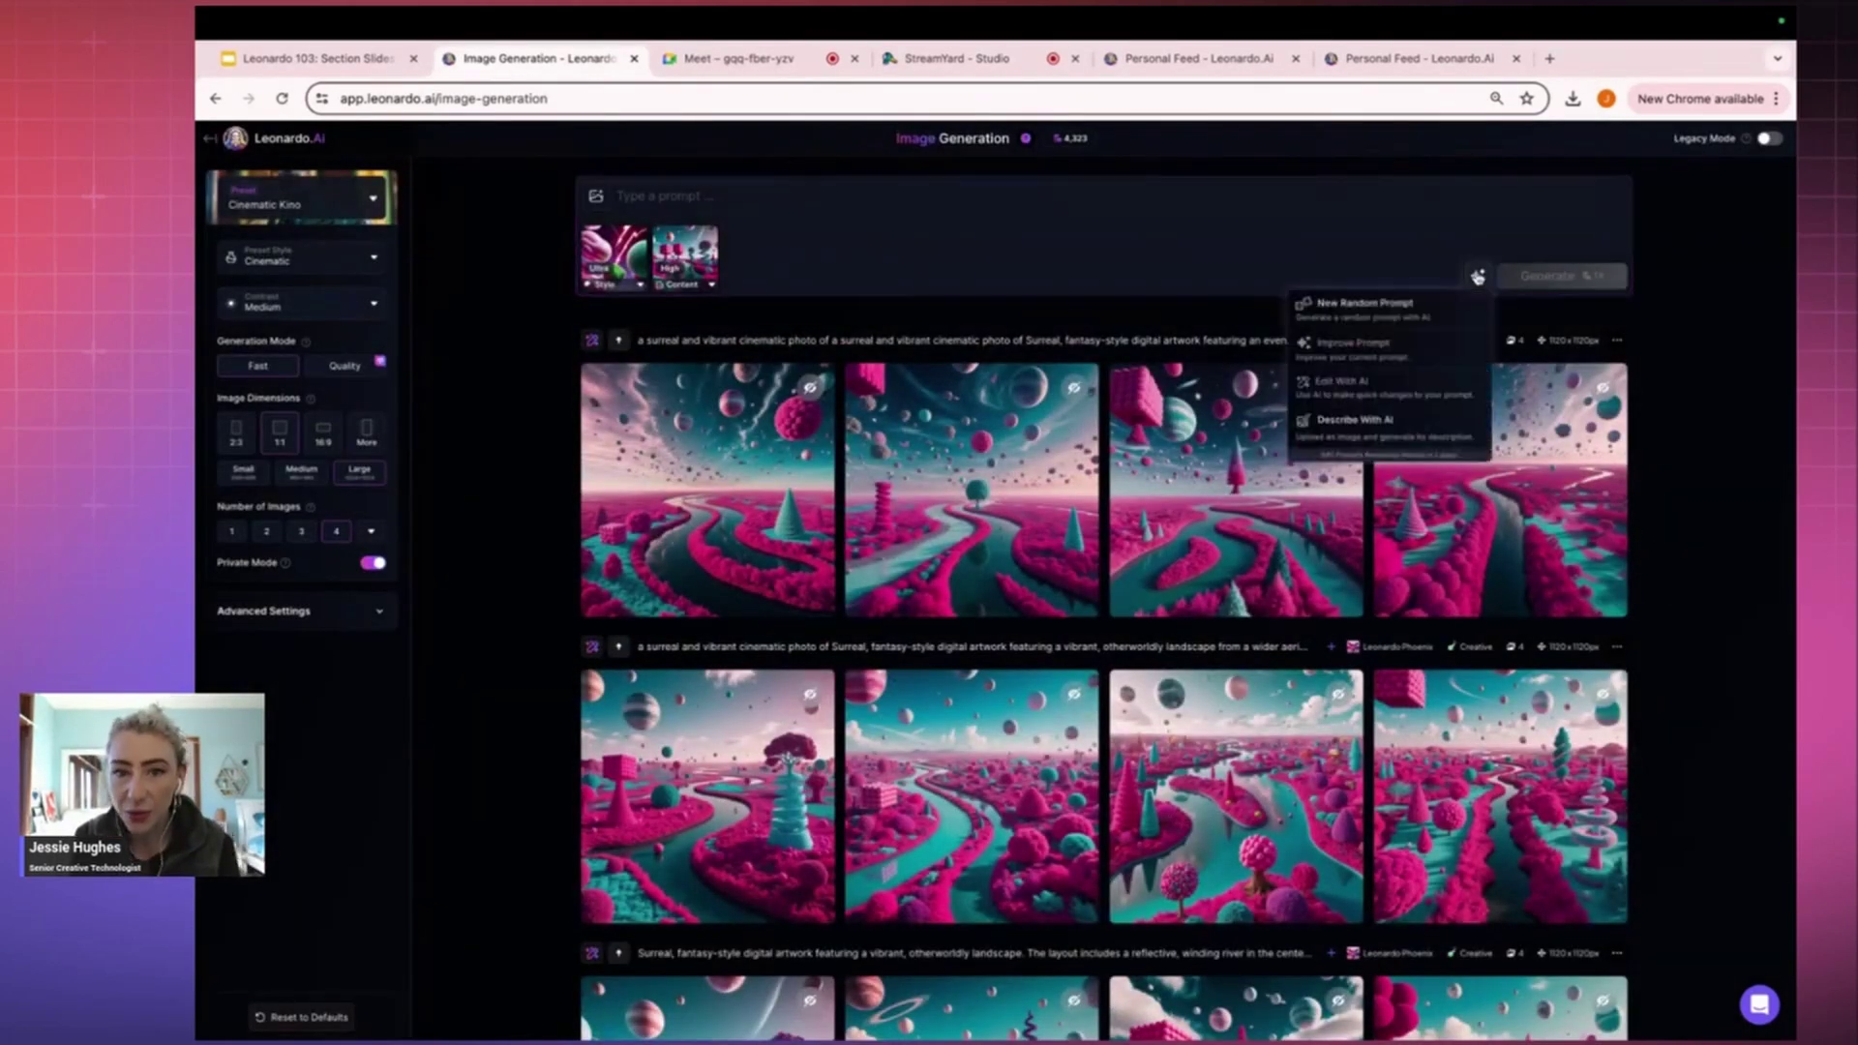
pyautogui.click(1409, 419)
pyautogui.click(658, 204)
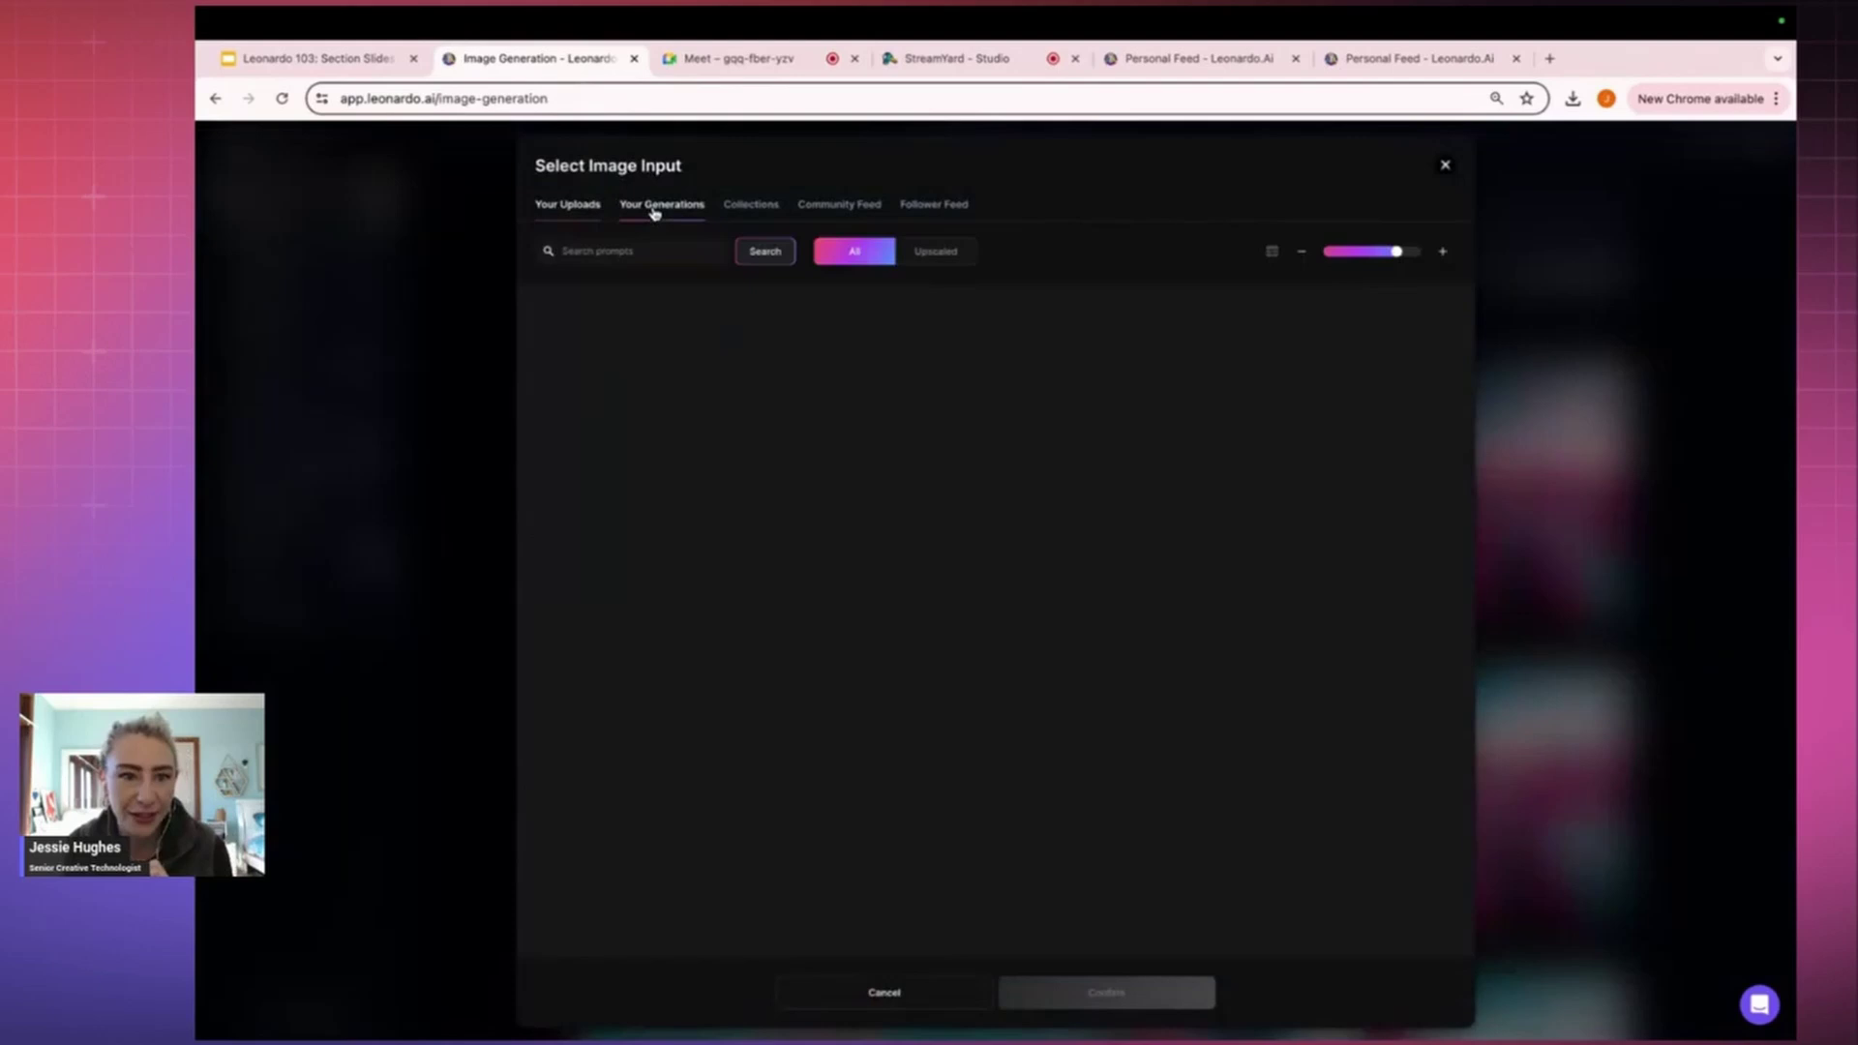
pyautogui.scroll(-3, 1029, 619)
pyautogui.click(842, 494)
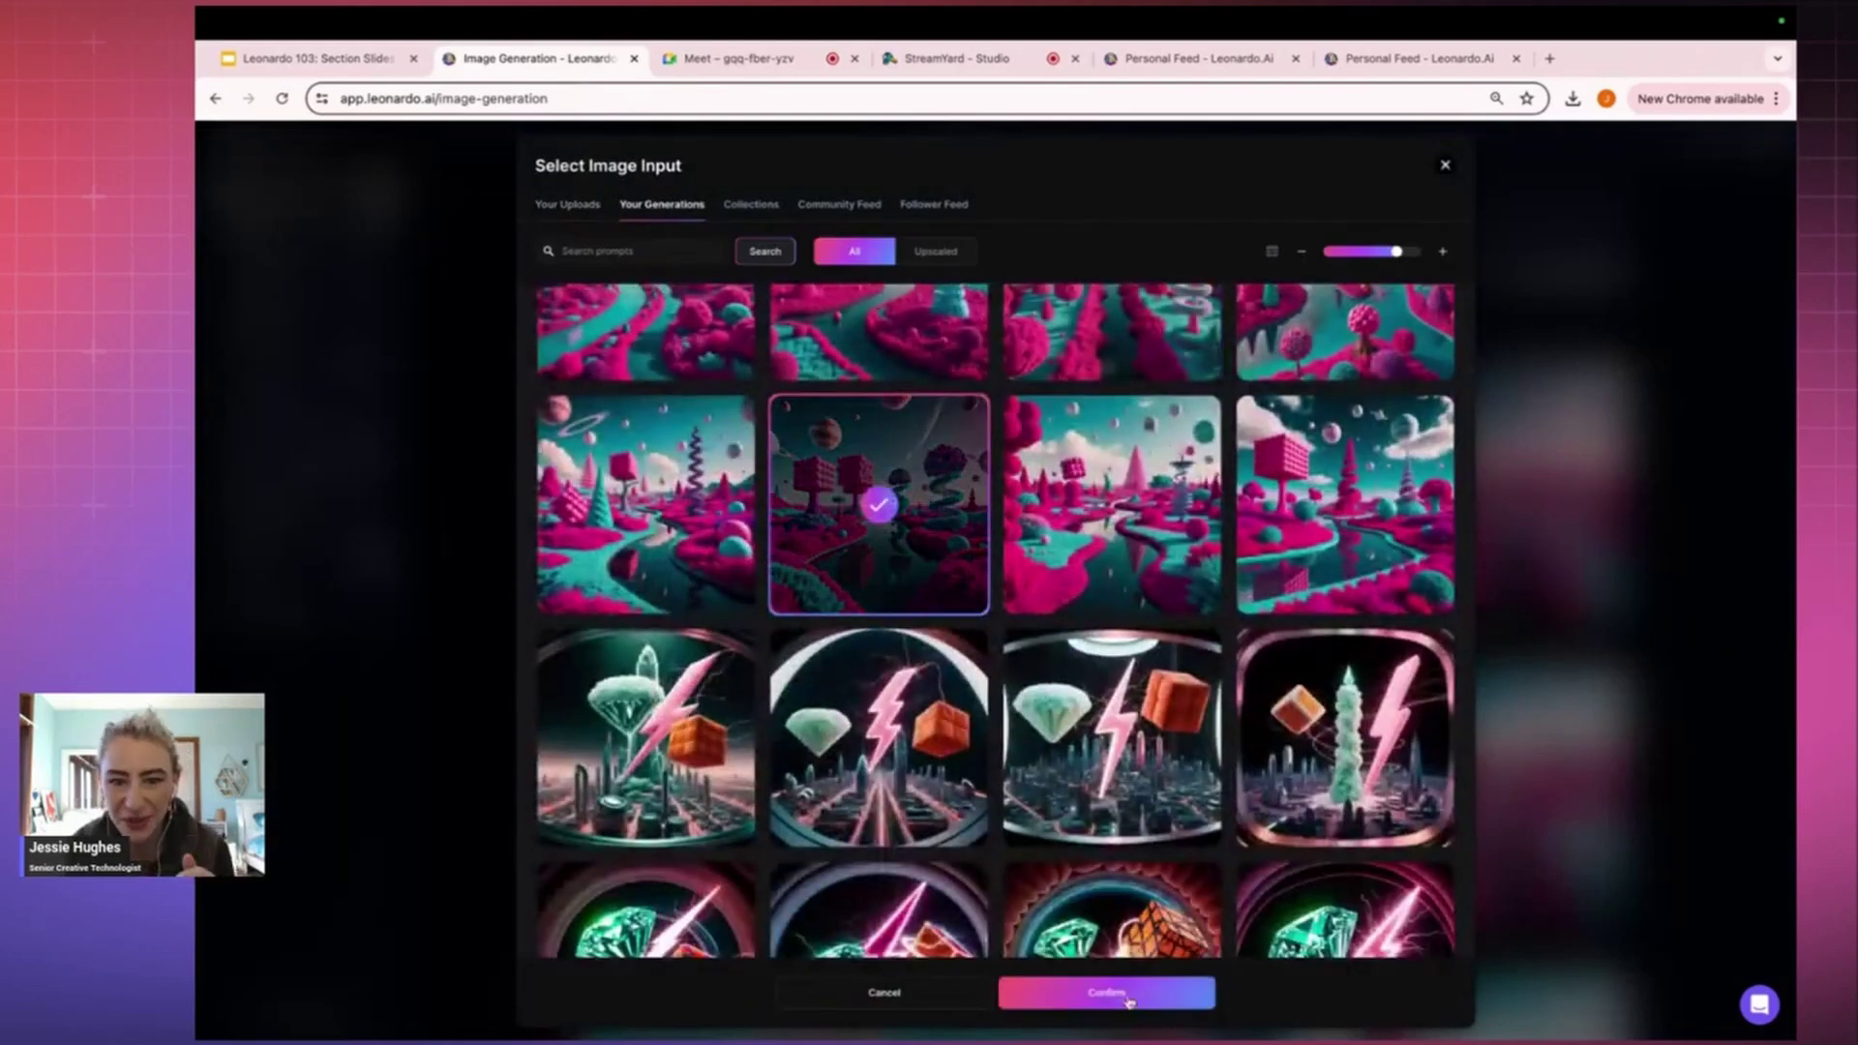
pyautogui.click(1132, 997)
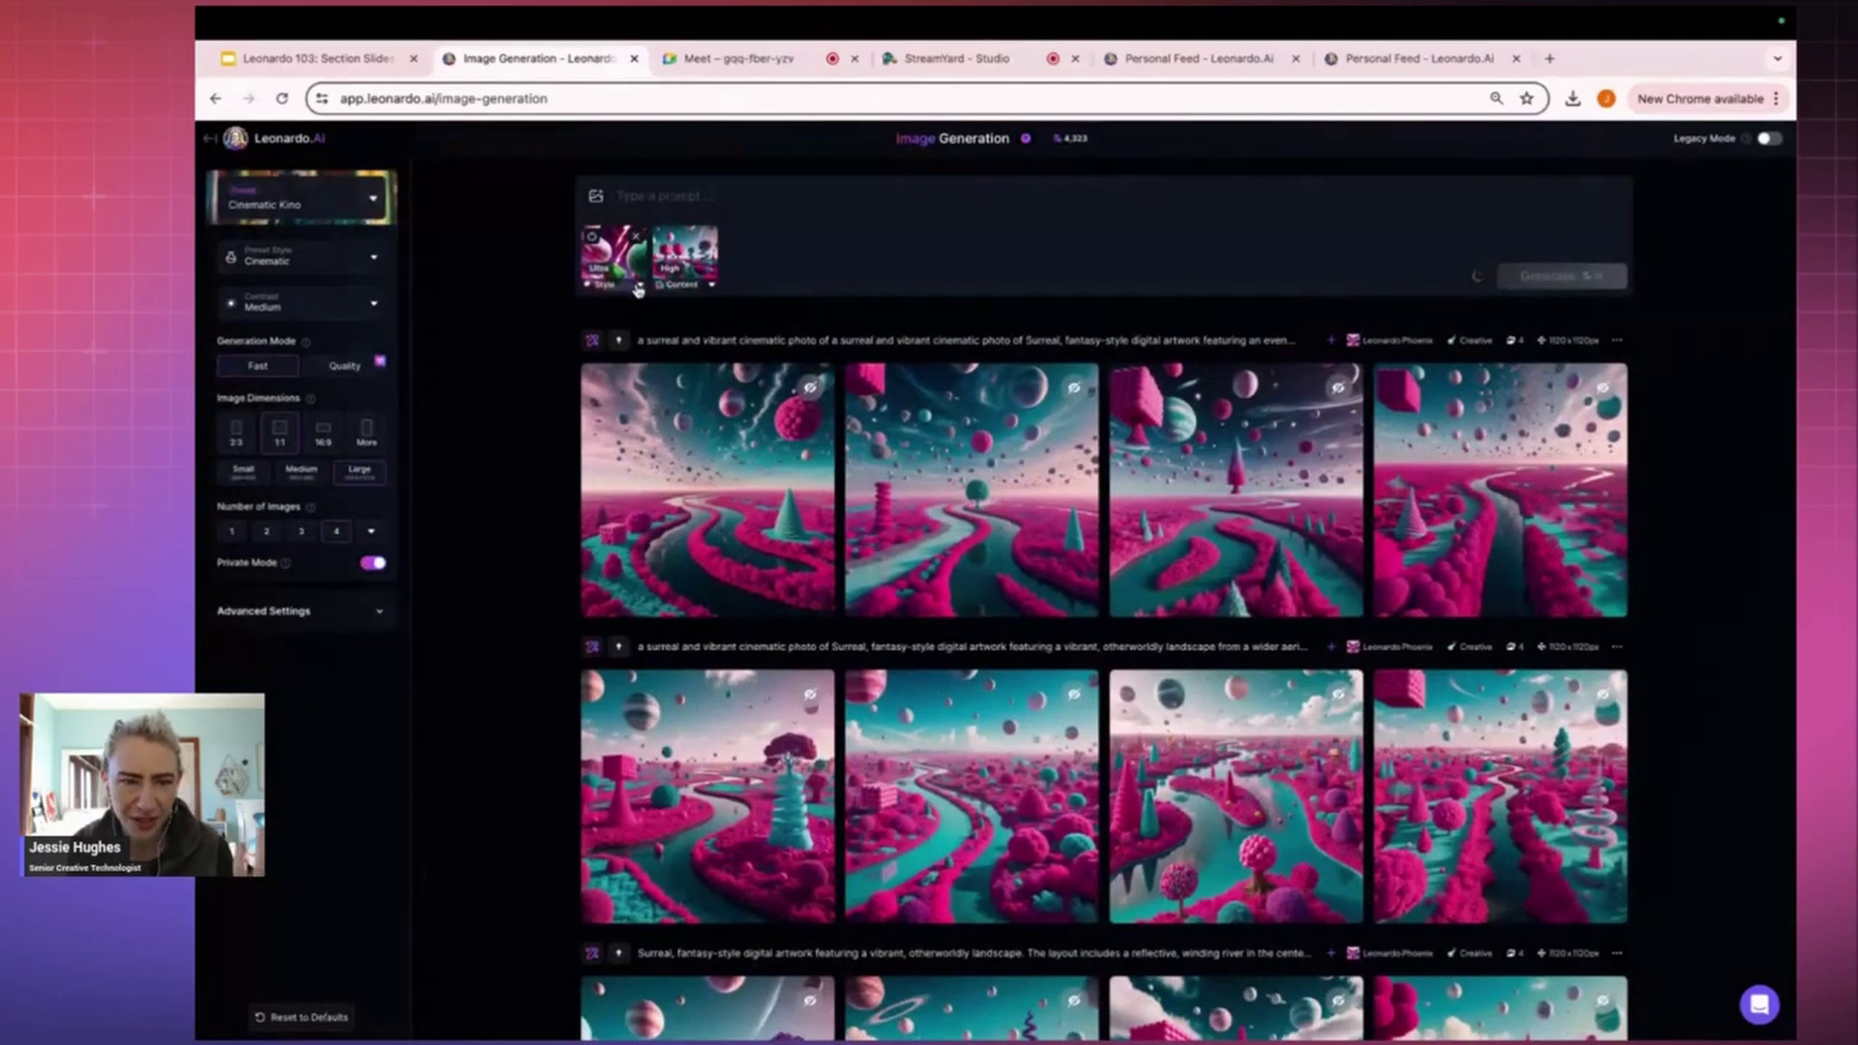
# Check the style reference strength, keeping it at Ultra.
pyautogui.click(646, 344)
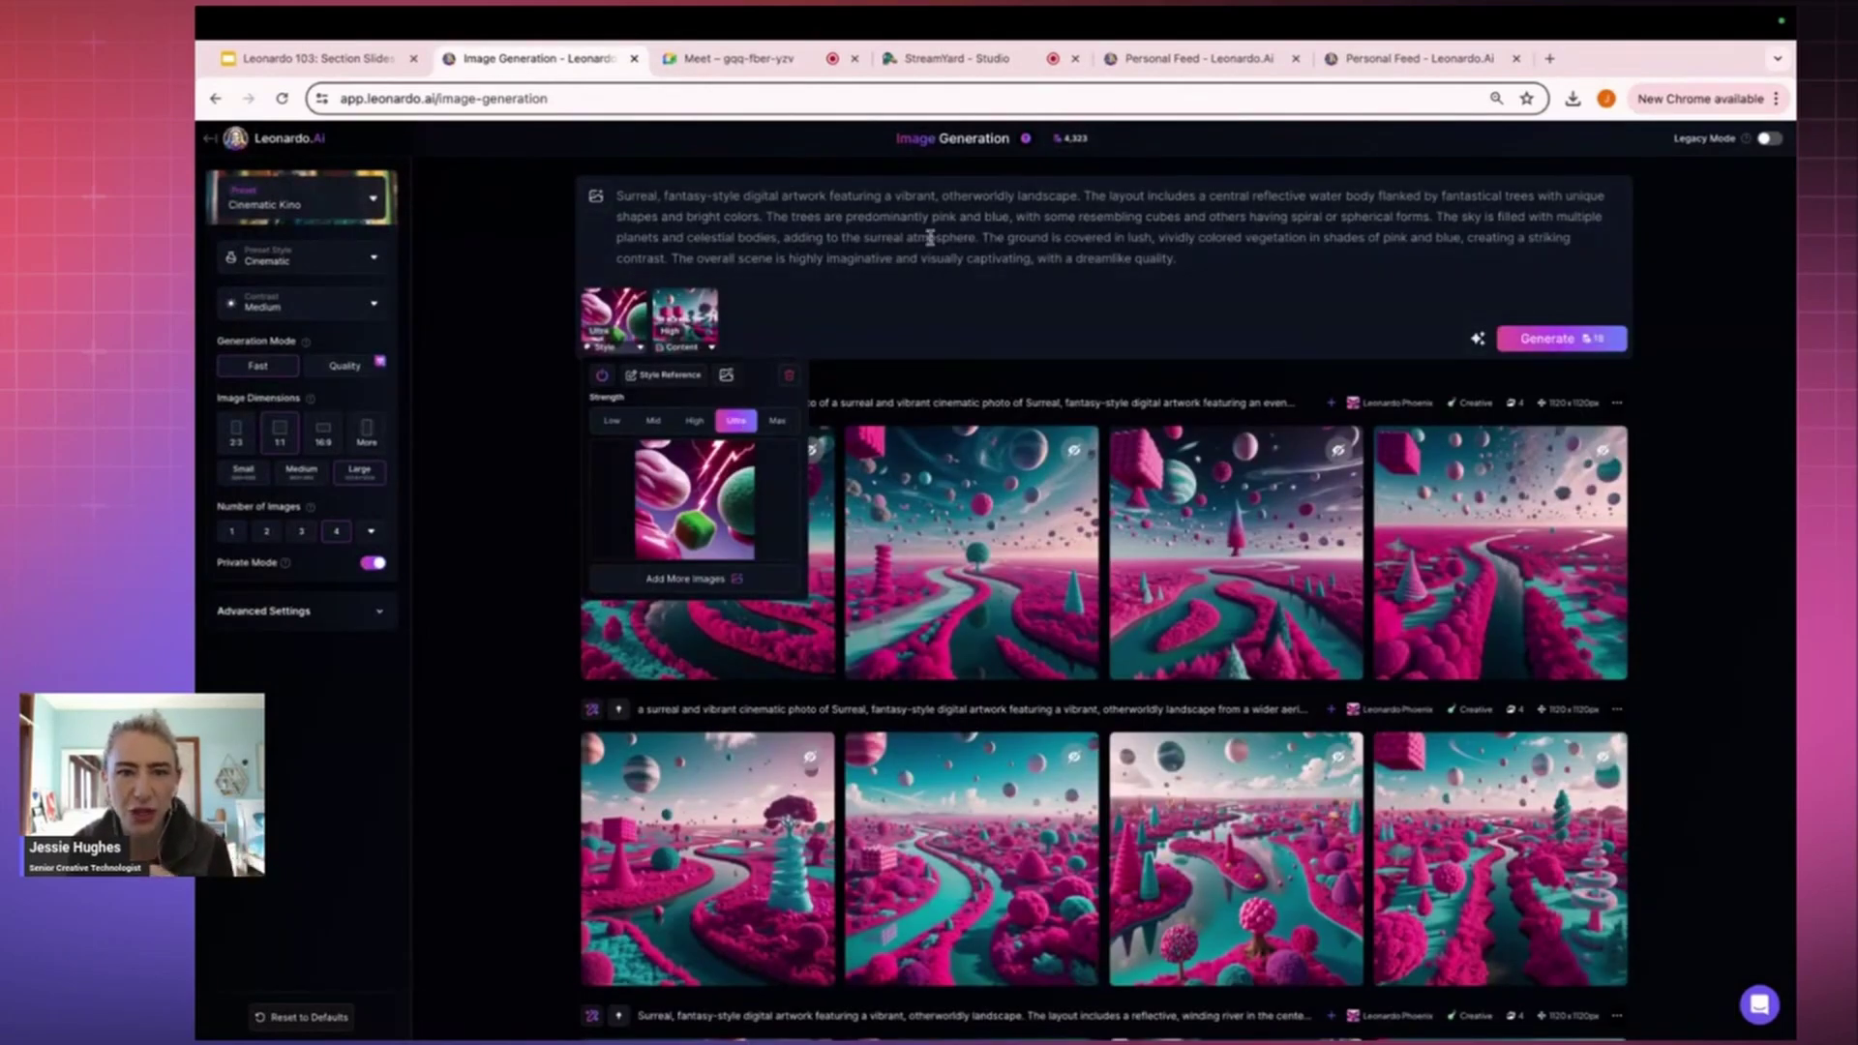
pyautogui.click(1017, 245)
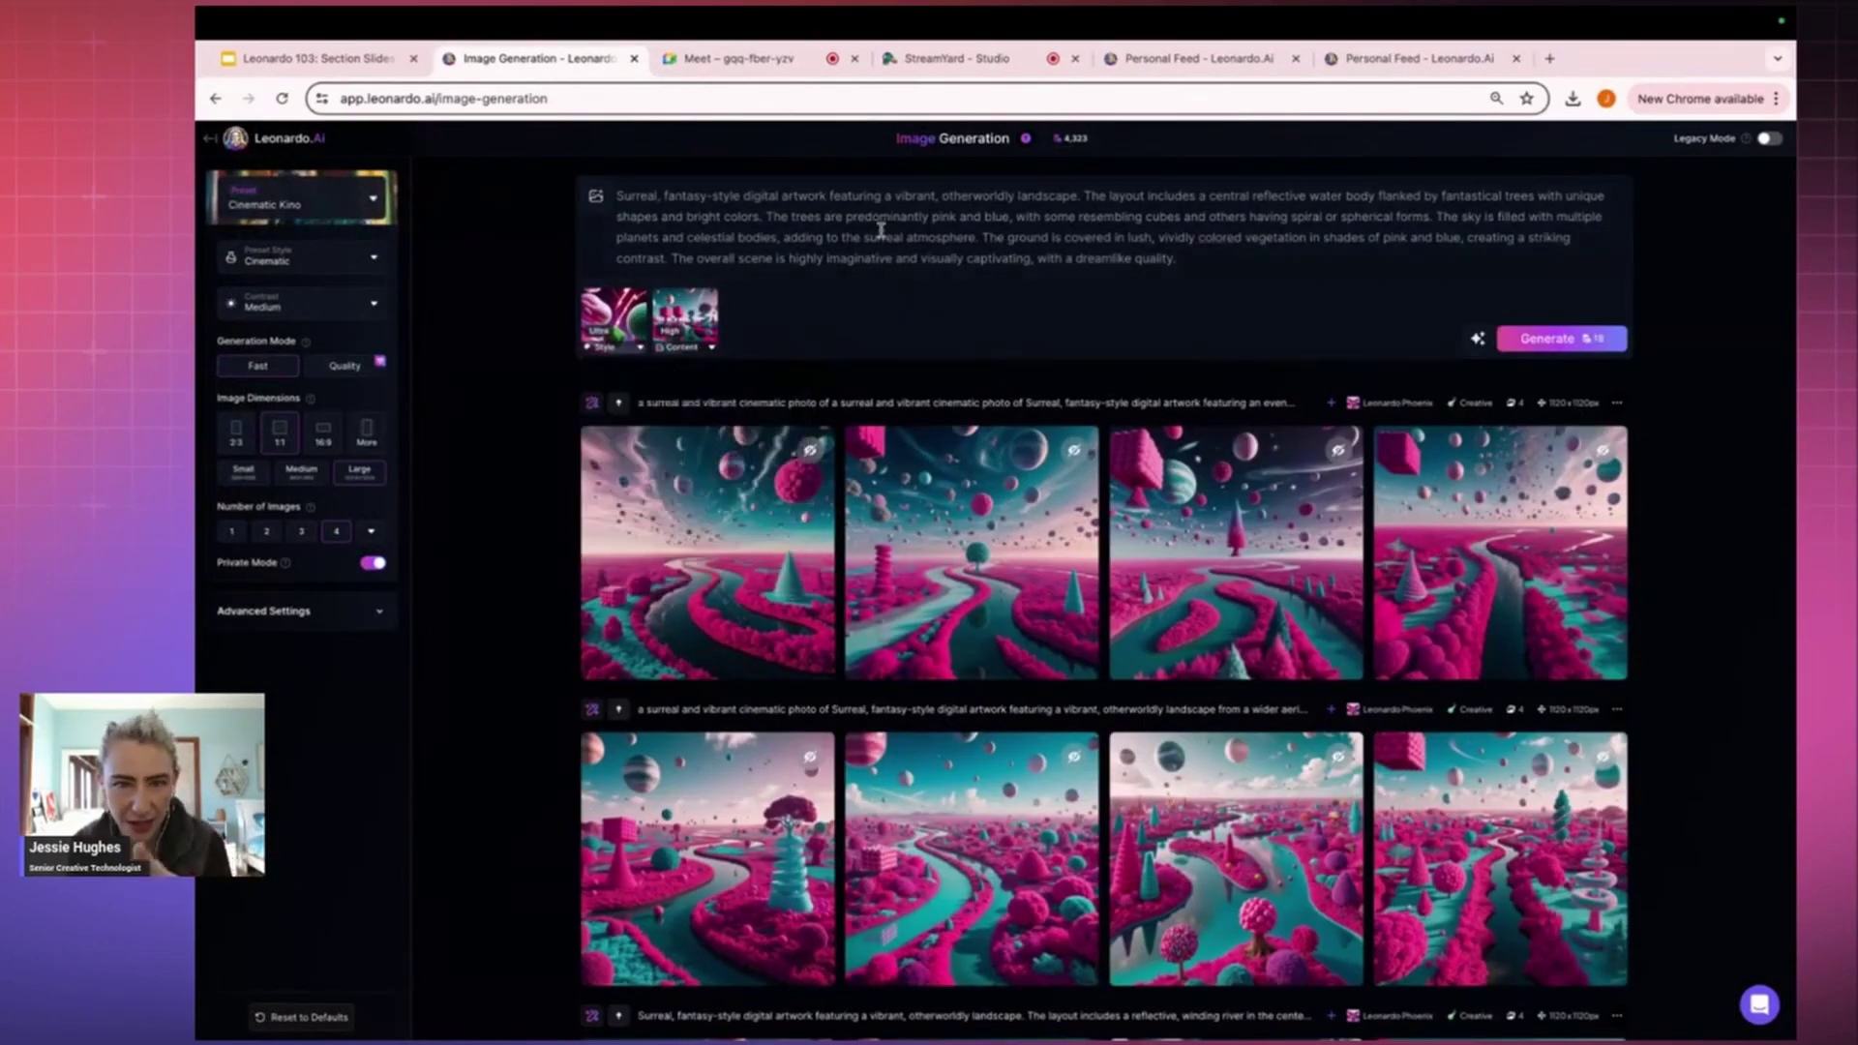
pyautogui.click(1051, 222)
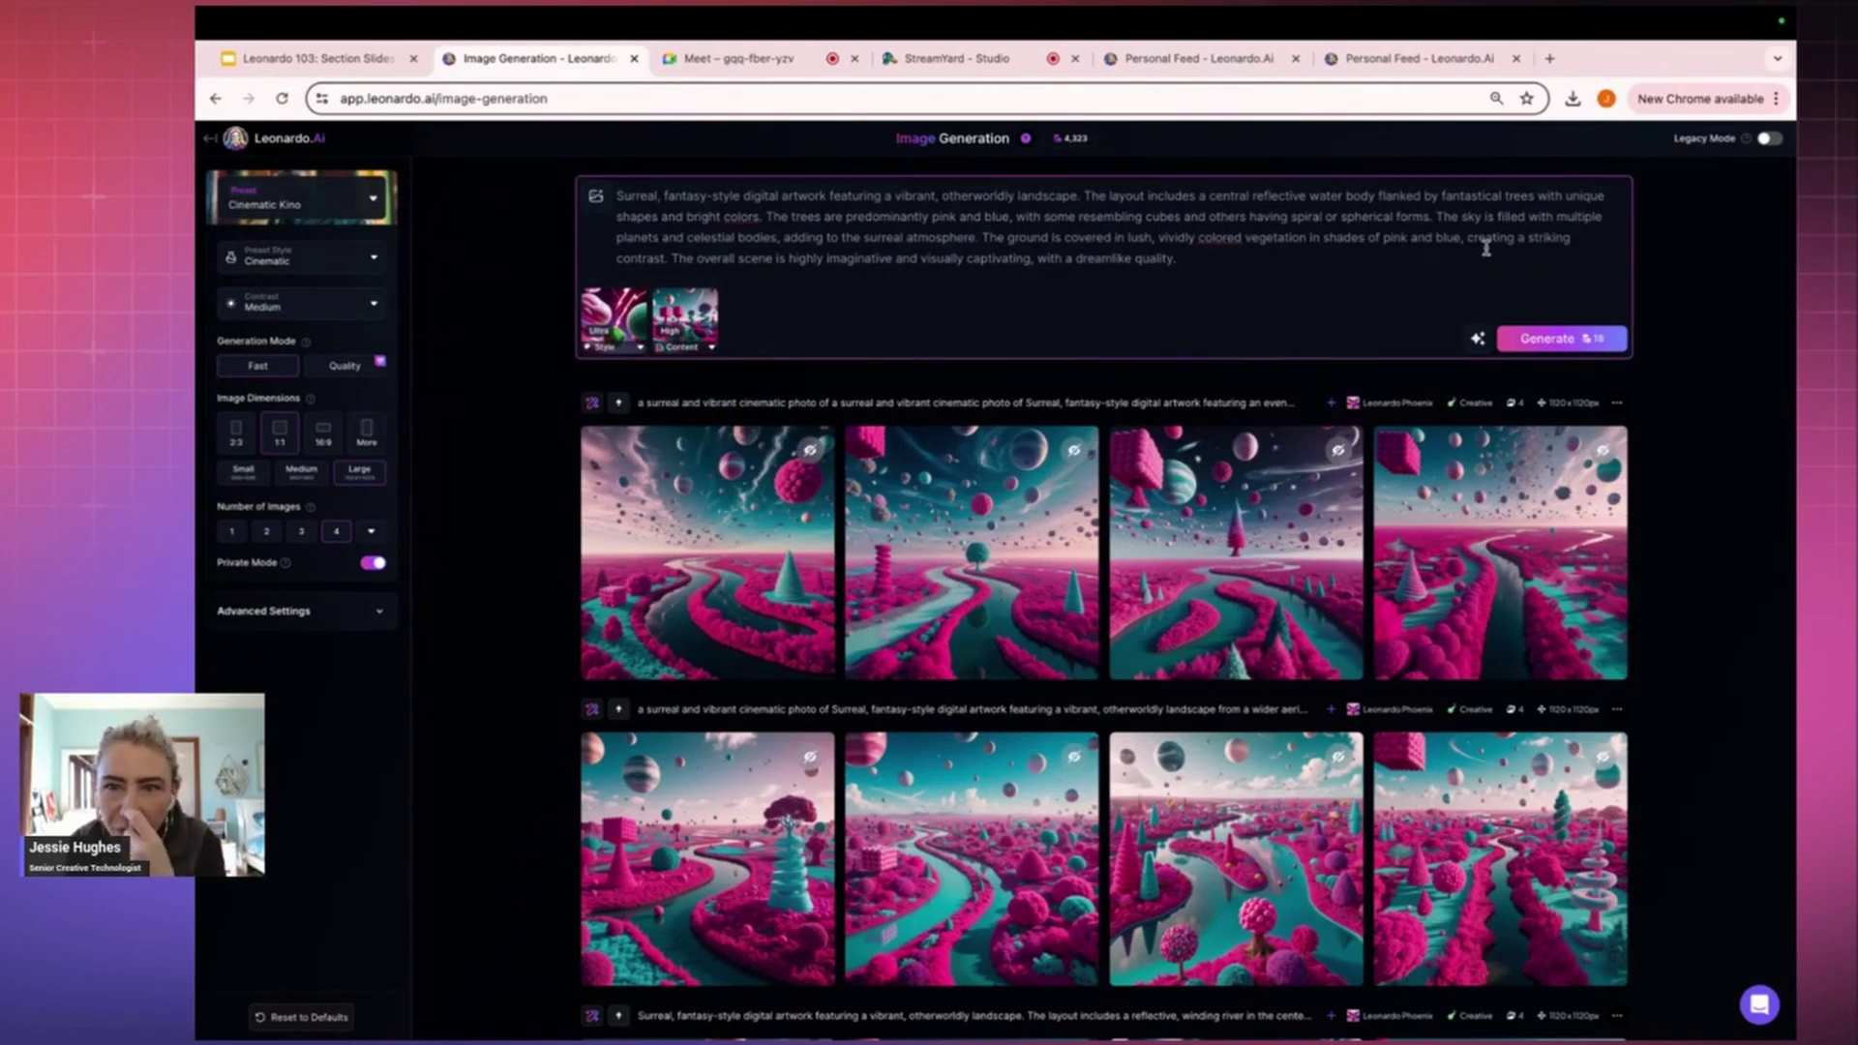
pyautogui.click(639, 346)
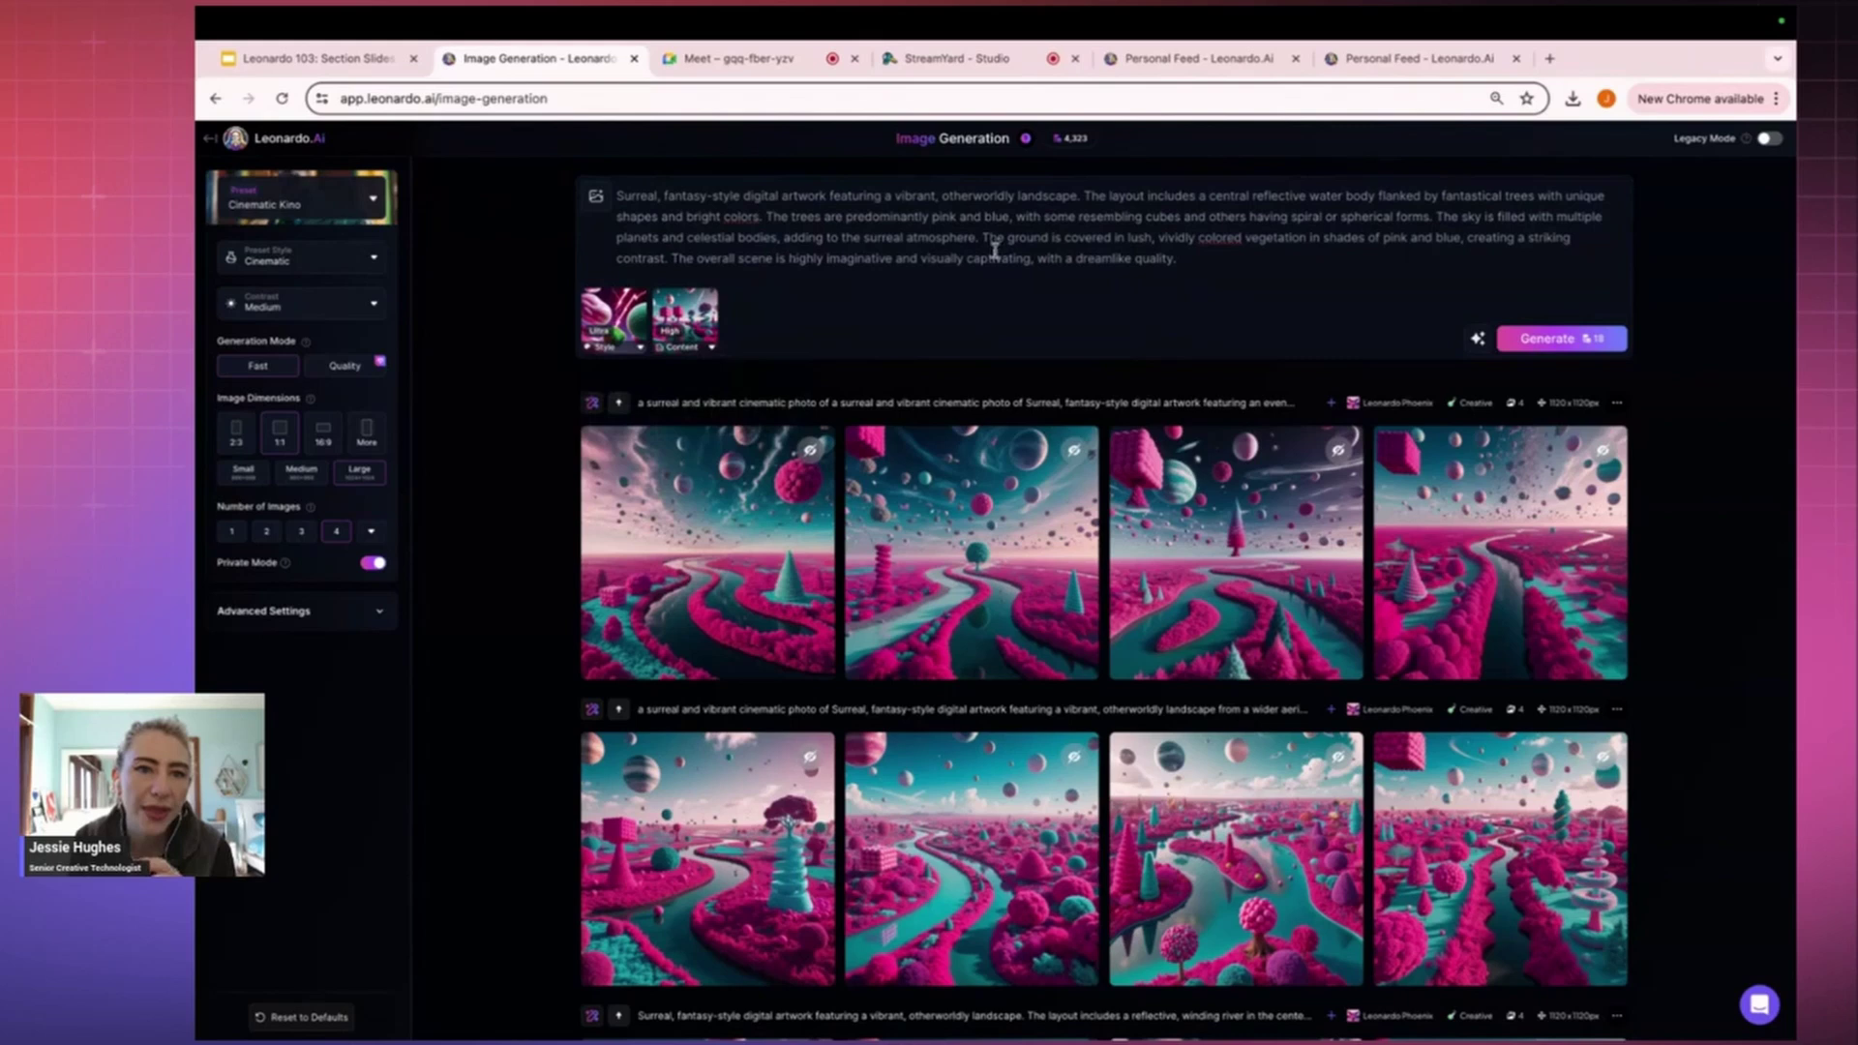
# Generate four images from the surreal fantasy prompt, then review the content reference strength.
pyautogui.click(1532, 340)
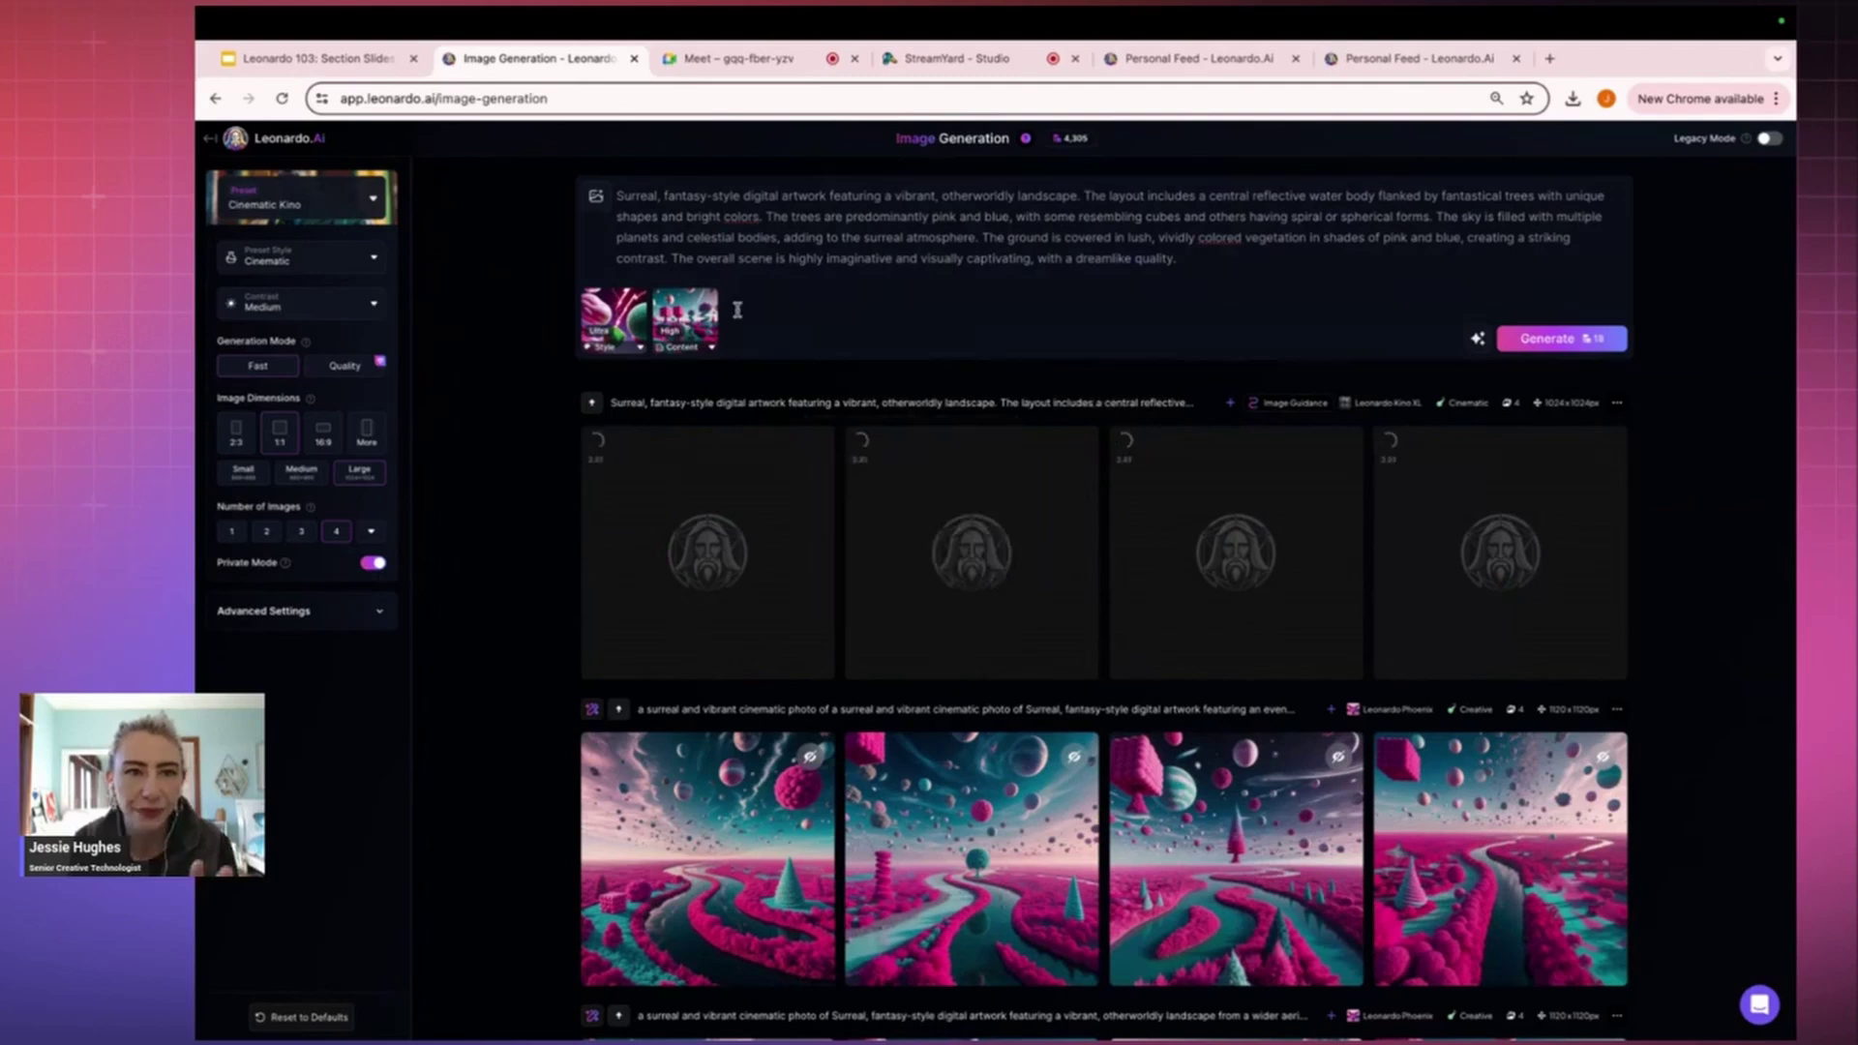
pyautogui.scroll(-3, 721, 416)
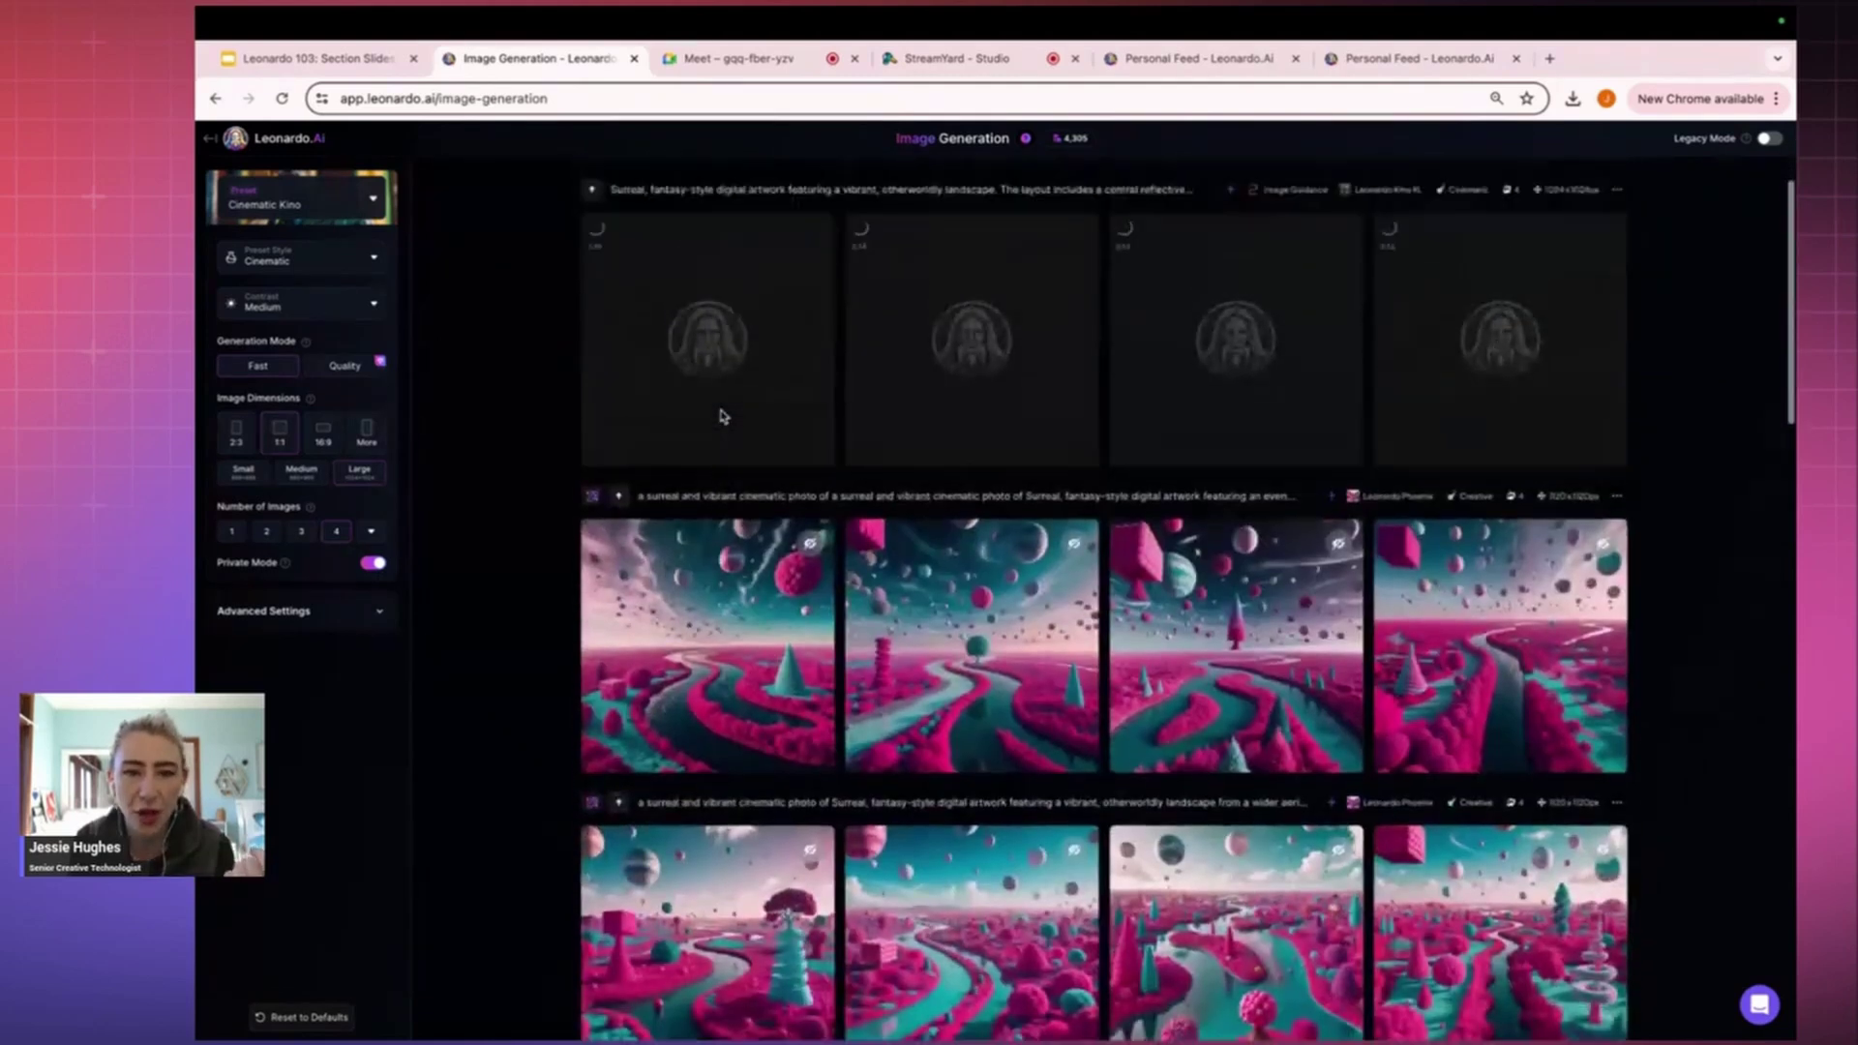
pyautogui.scroll(3, 726, 414)
pyautogui.click(707, 349)
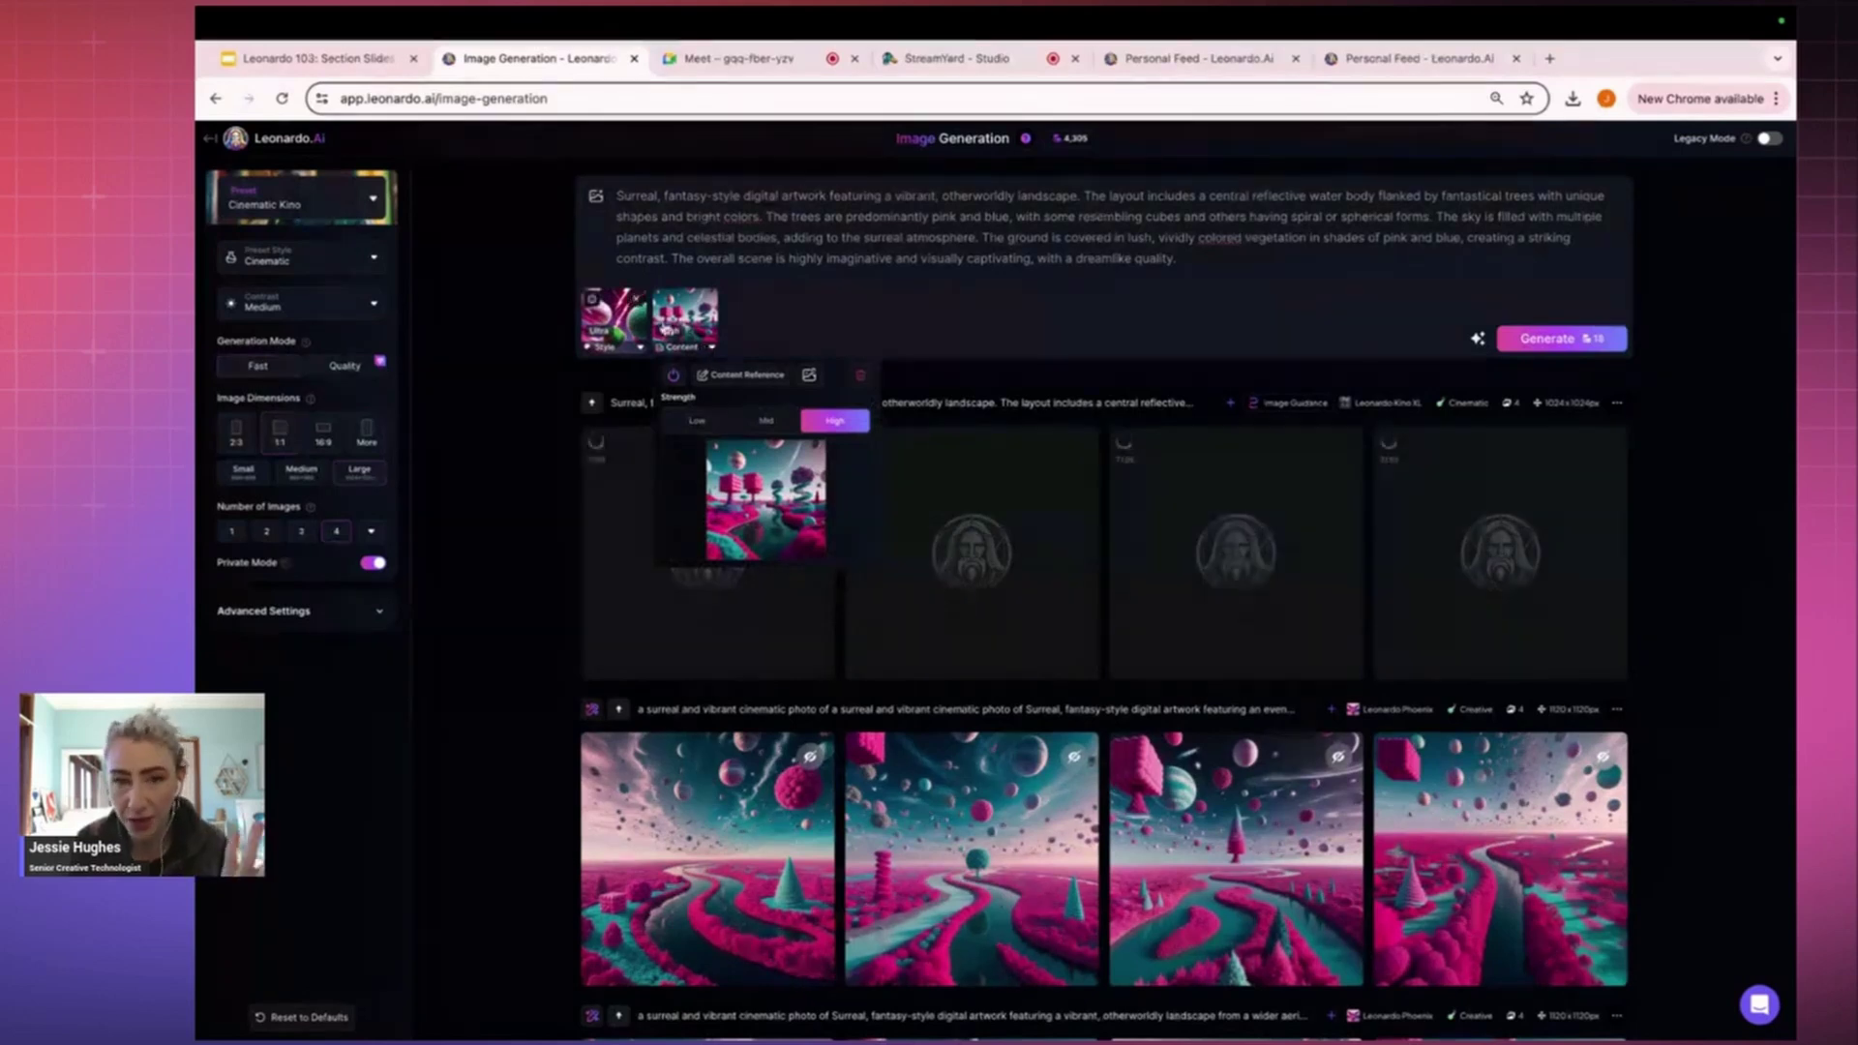
pyautogui.click(596, 195)
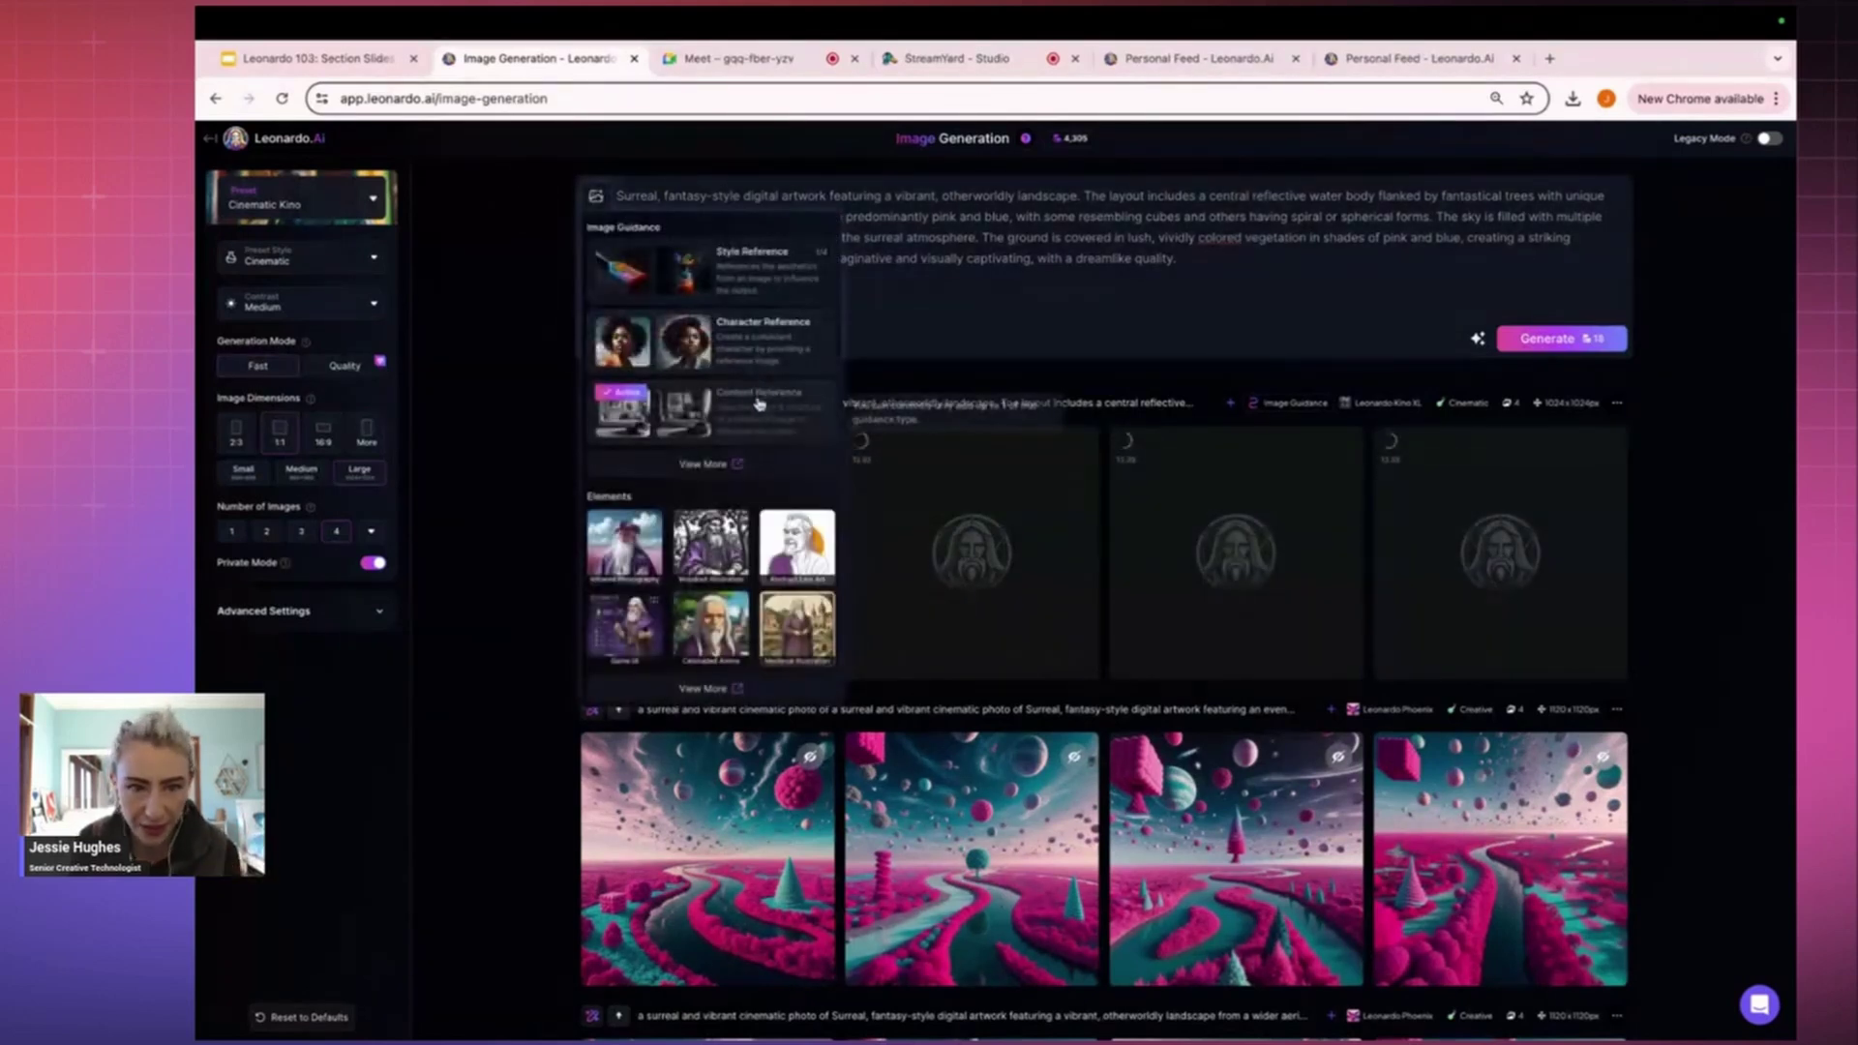
pyautogui.click(1014, 258)
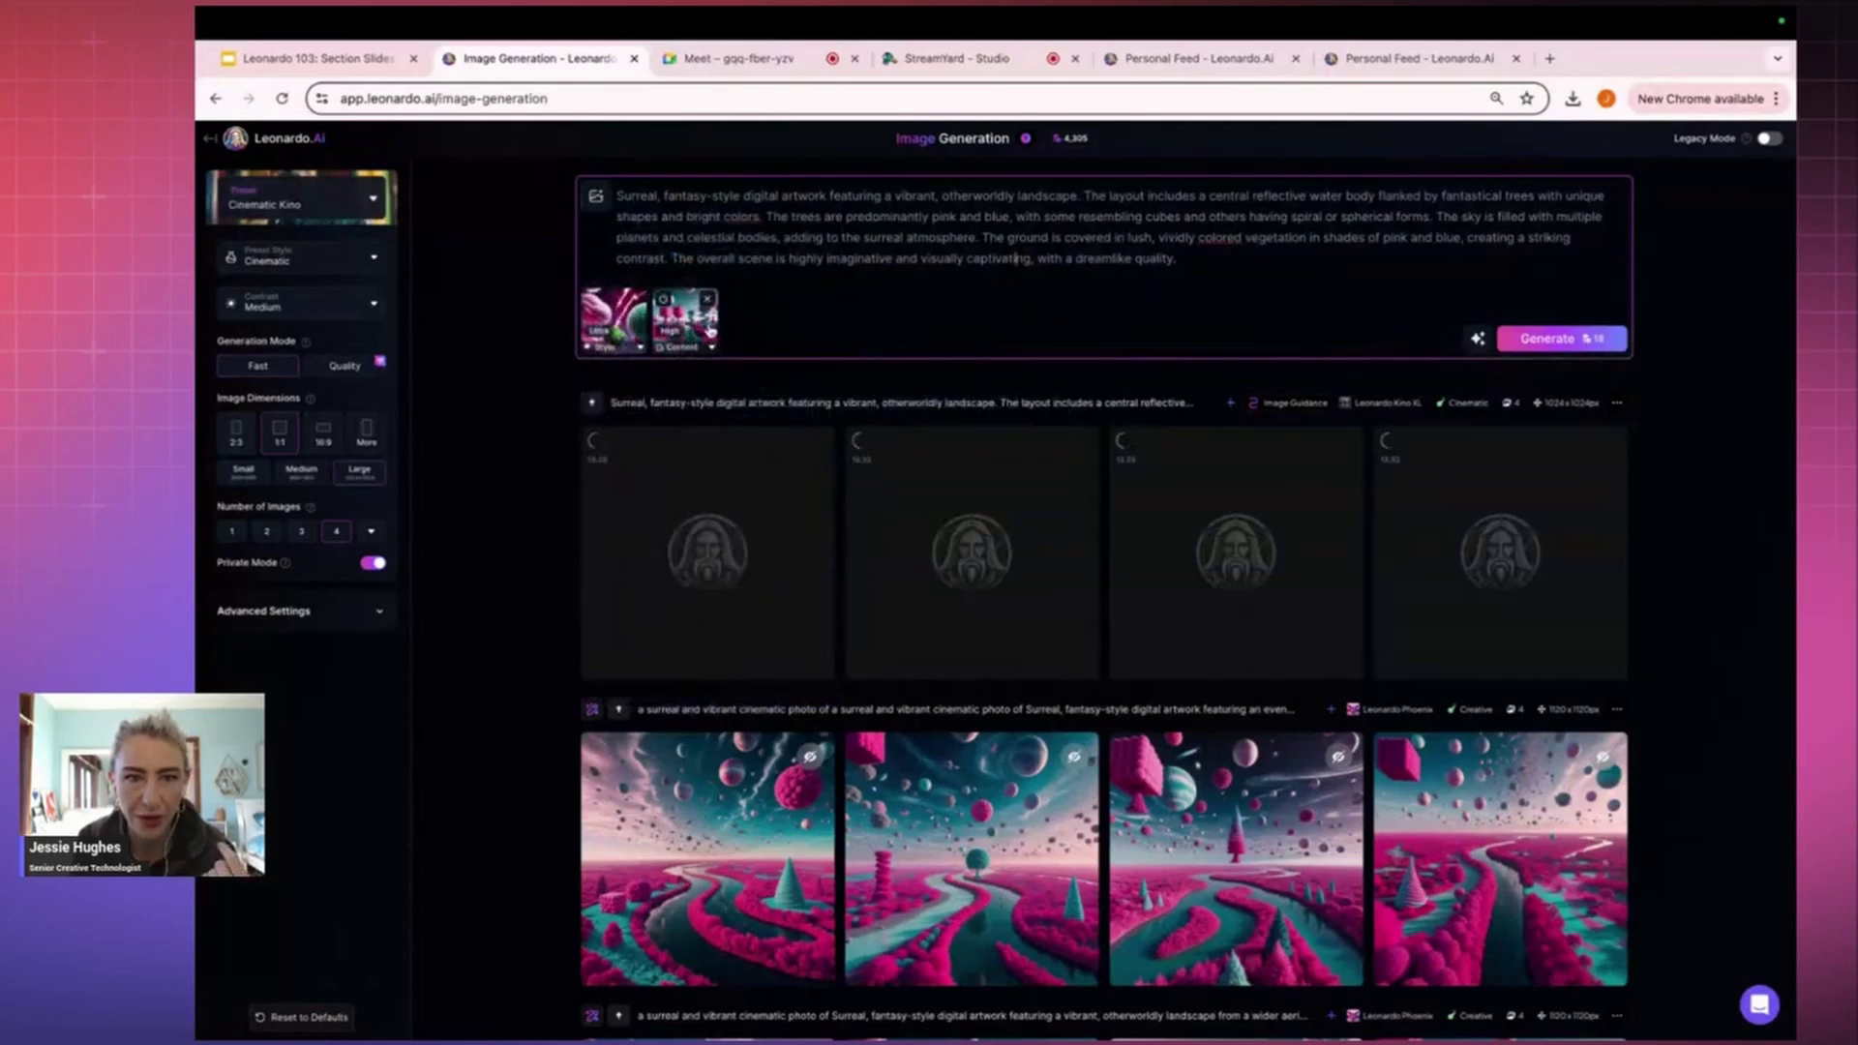
# Remove the current content reference and delete the old prompt text.
pyautogui.click(707, 298)
pyautogui.moveTo(1244, 276); pyautogui.dragTo(410, 60)
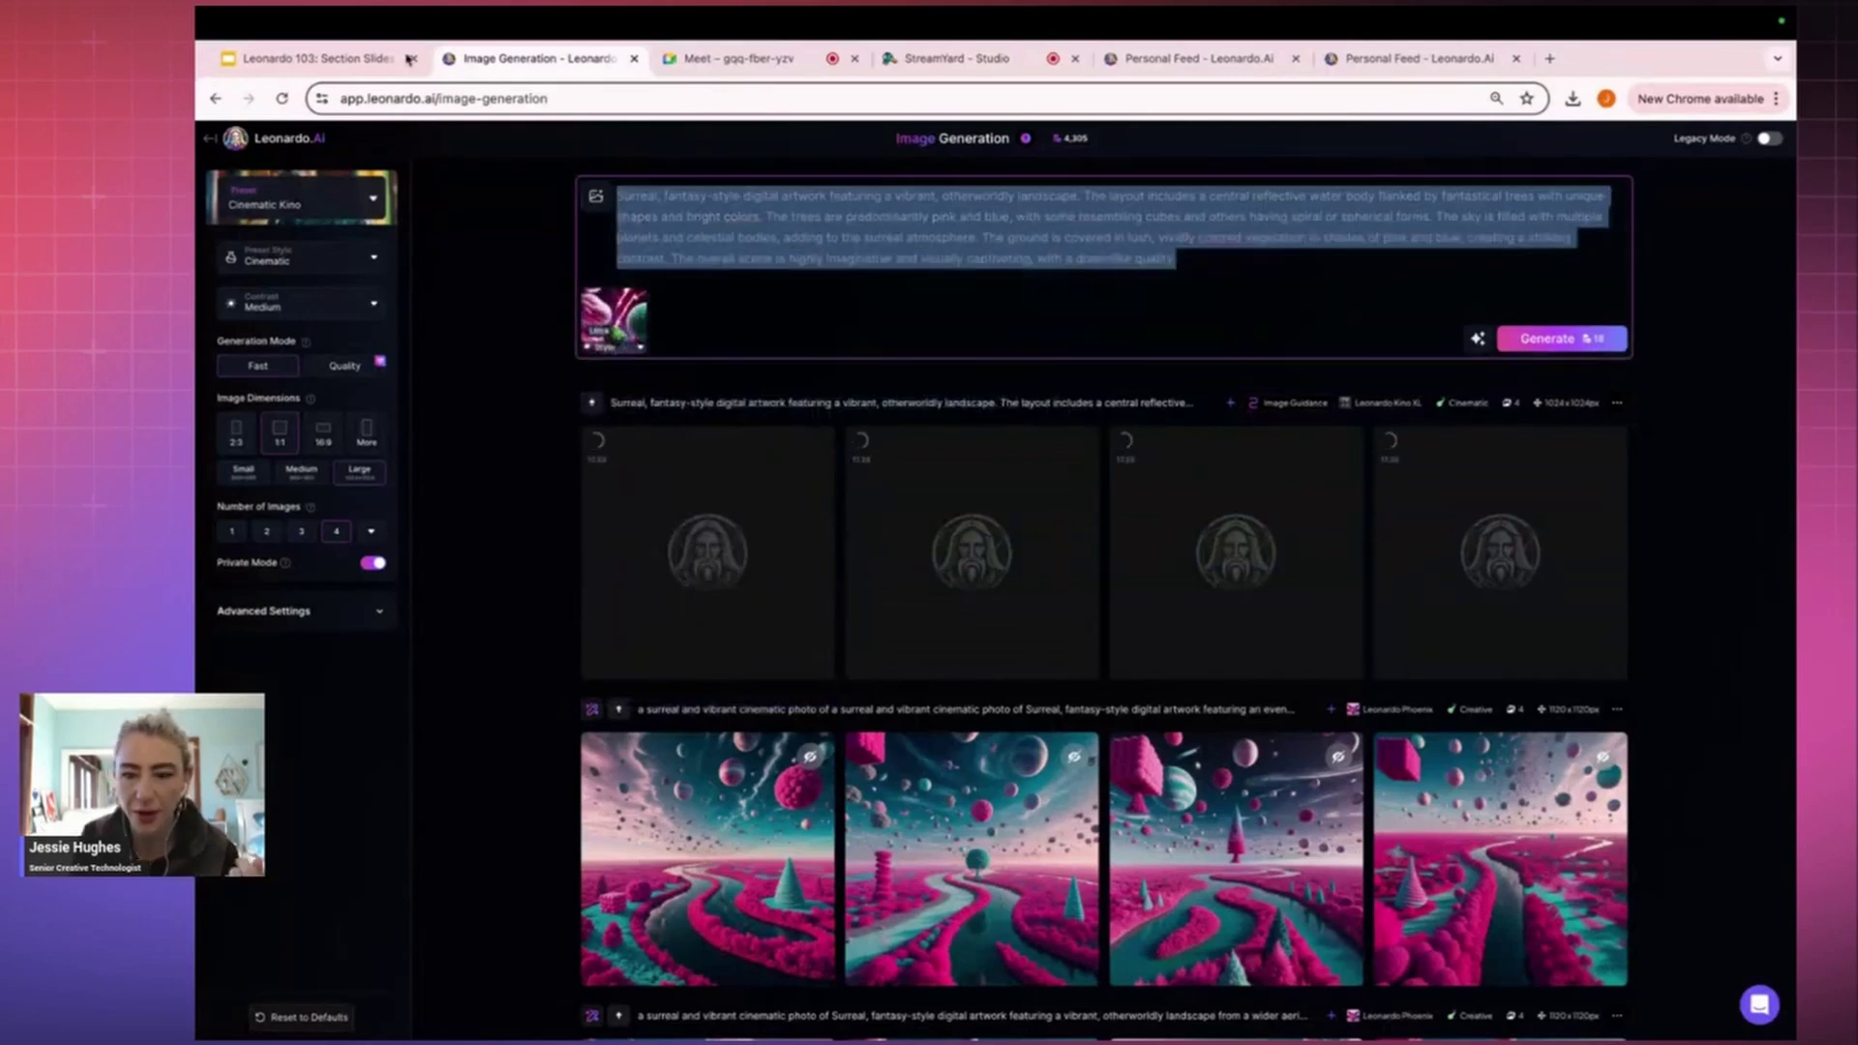
pyautogui.press('BackSpace')
# Add a pink landscape from Your Generations as the new Content Reference.
pyautogui.click(598, 197)
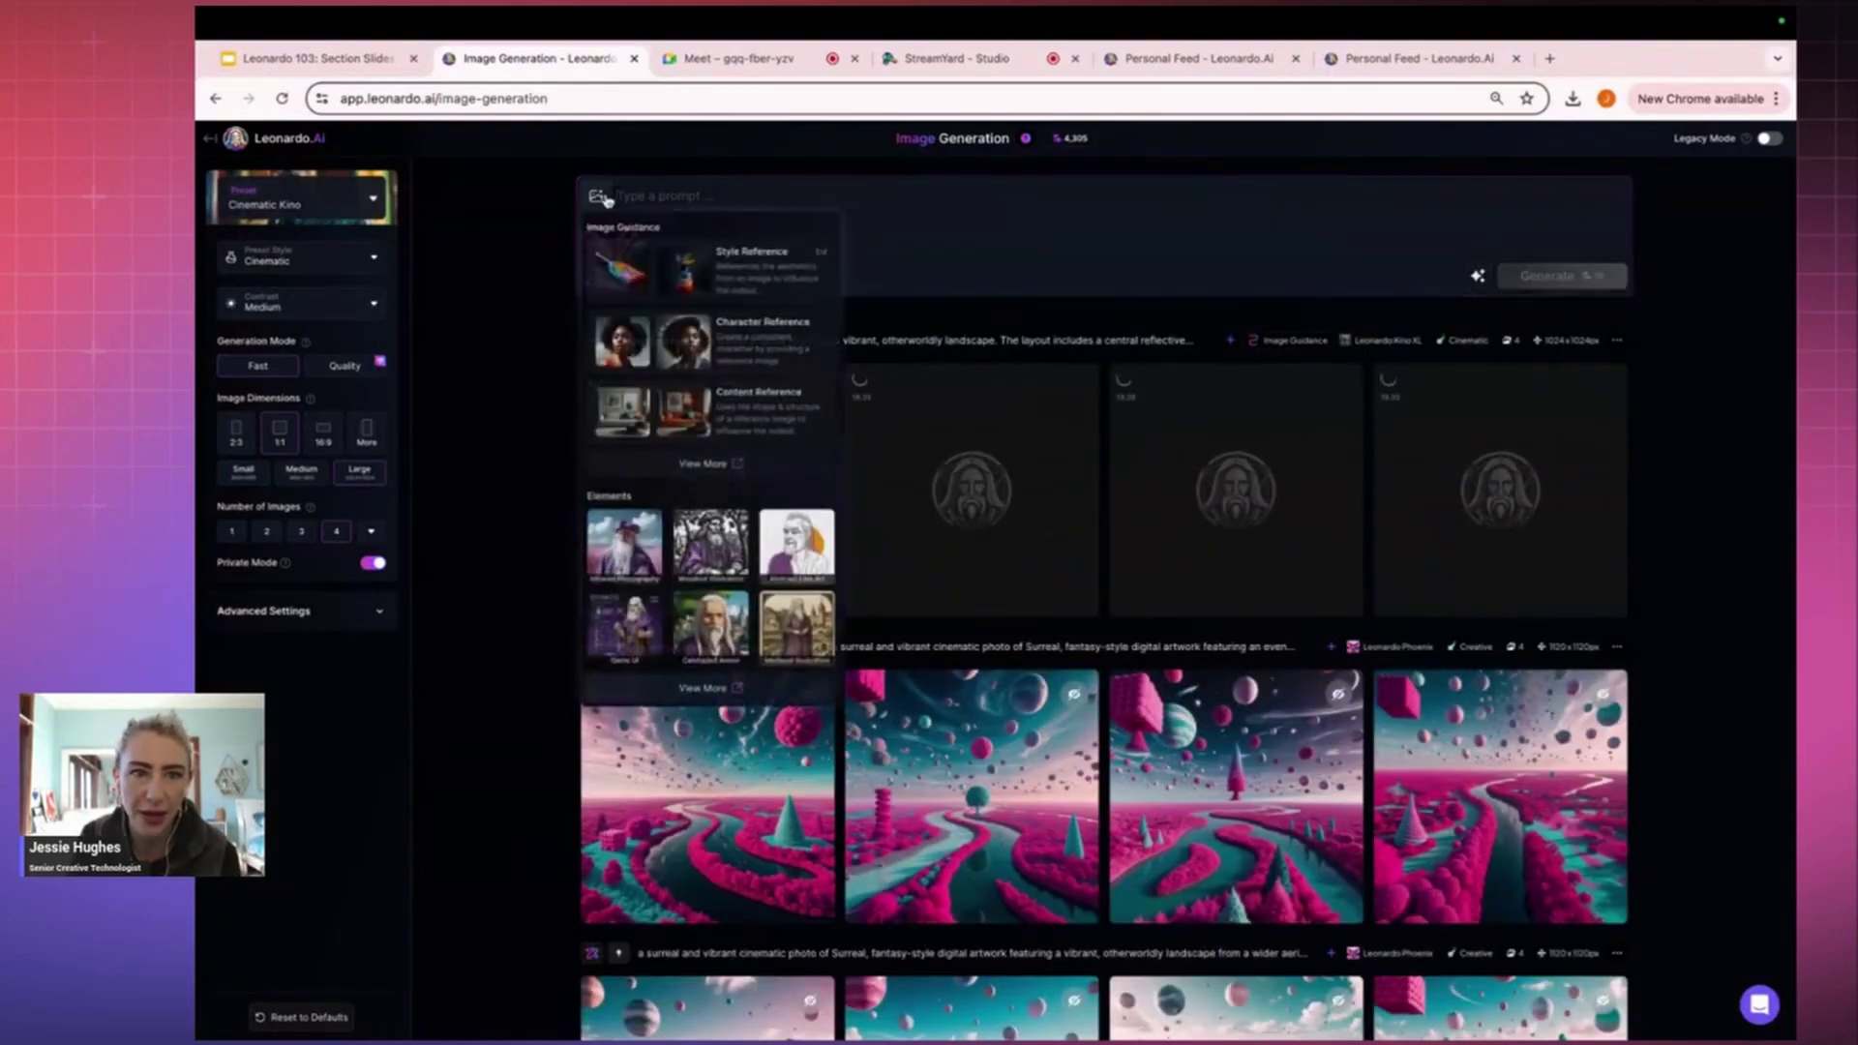
pyautogui.click(746, 414)
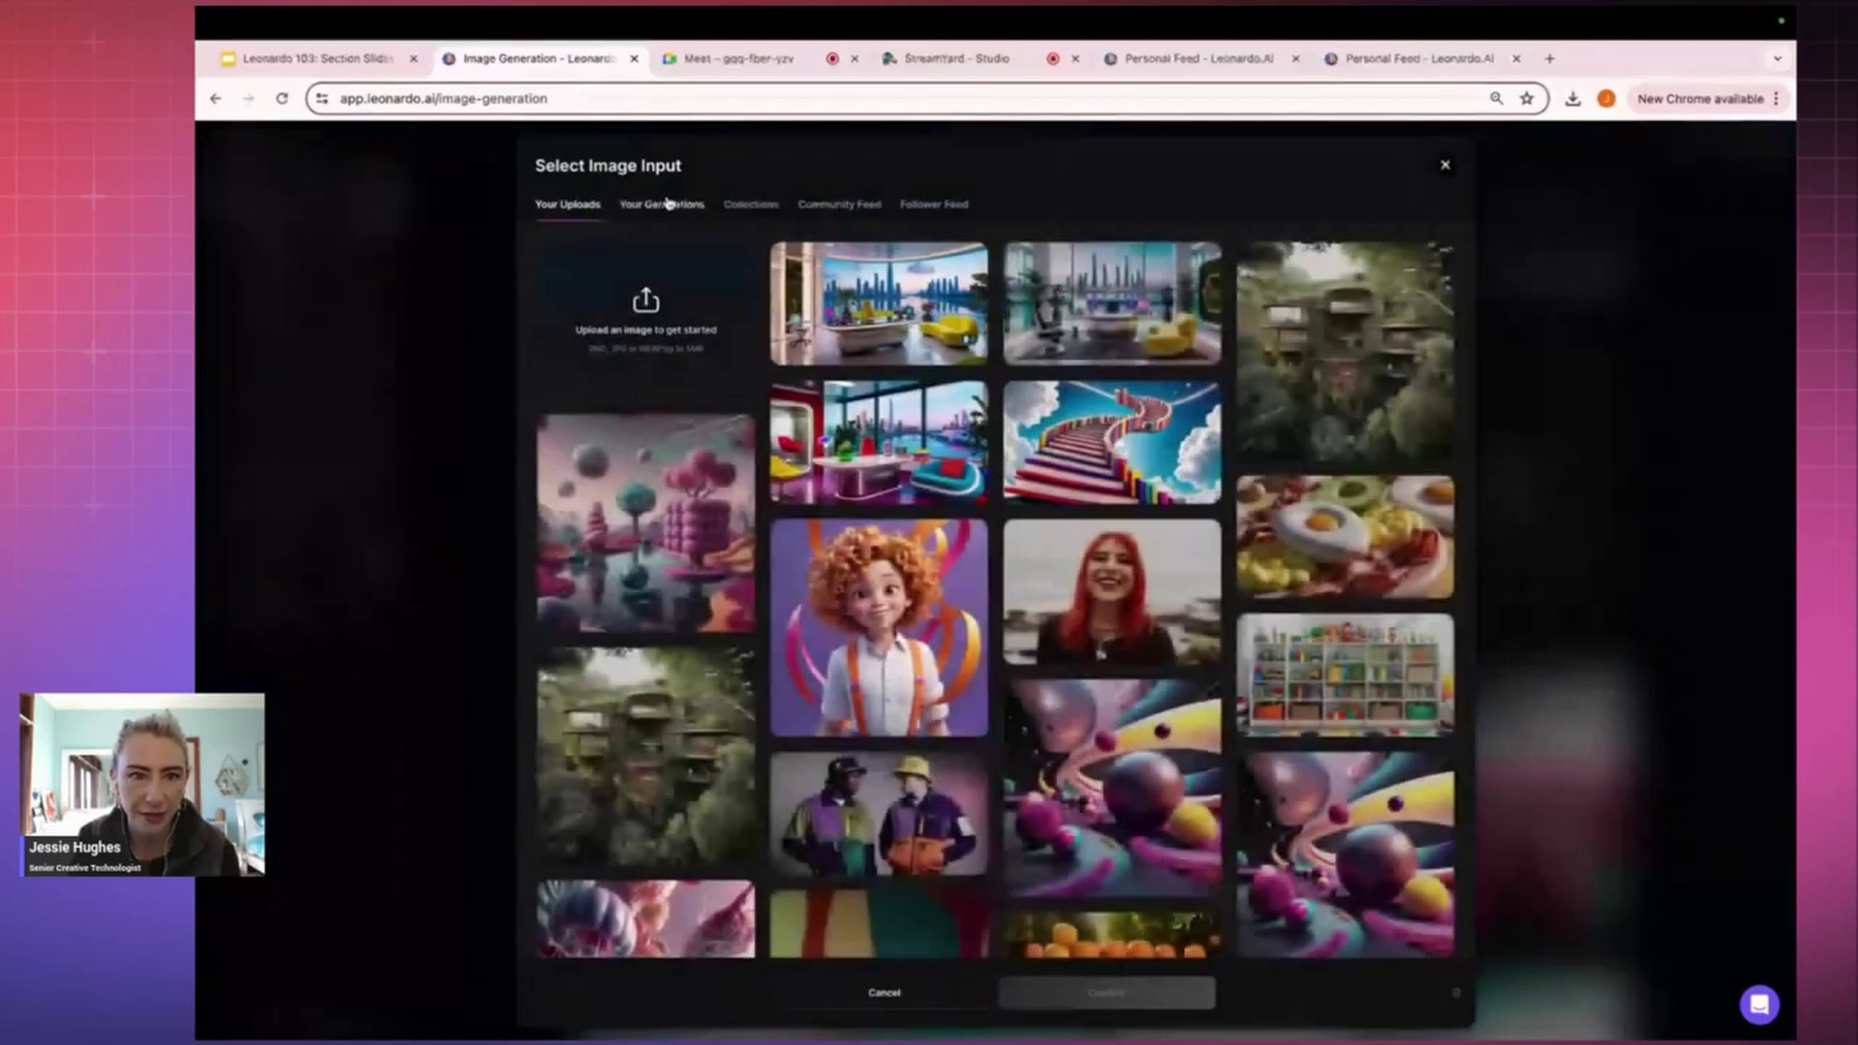
pyautogui.click(667, 203)
pyautogui.scroll(-3, 1172, 512)
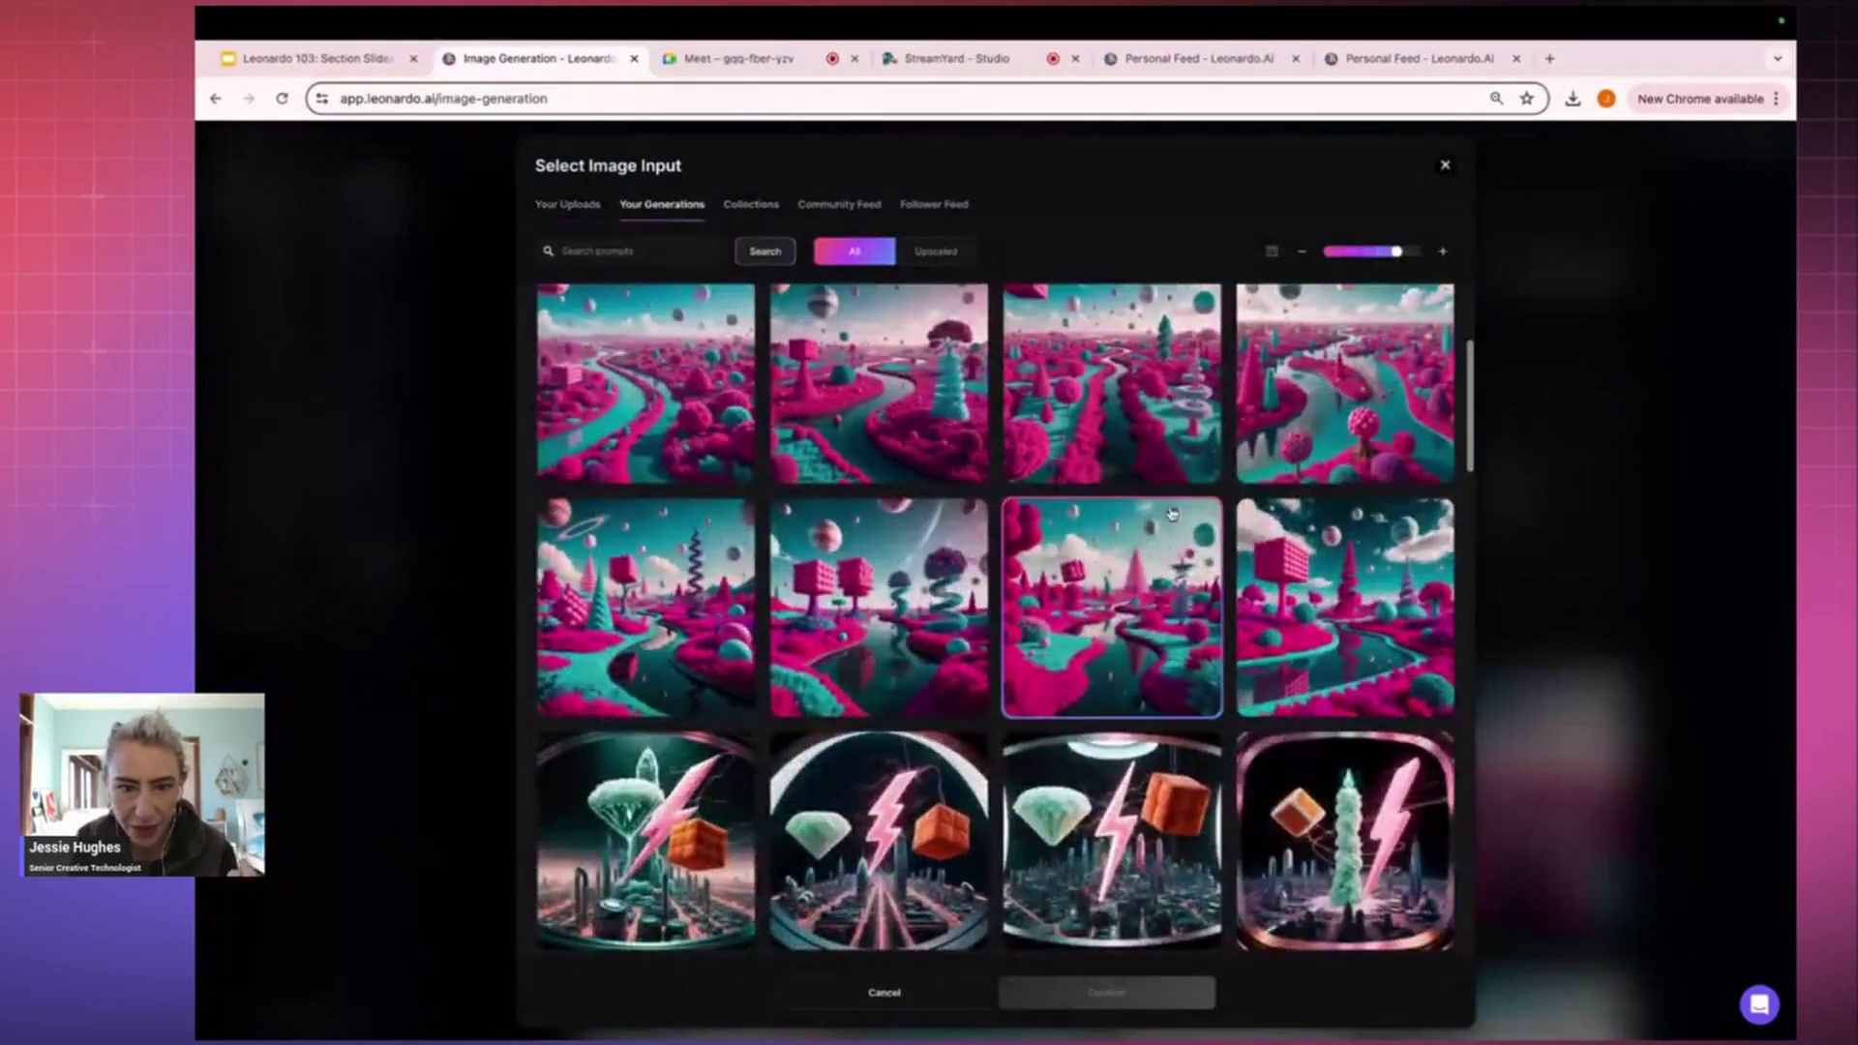
pyautogui.scroll(3, 1171, 512)
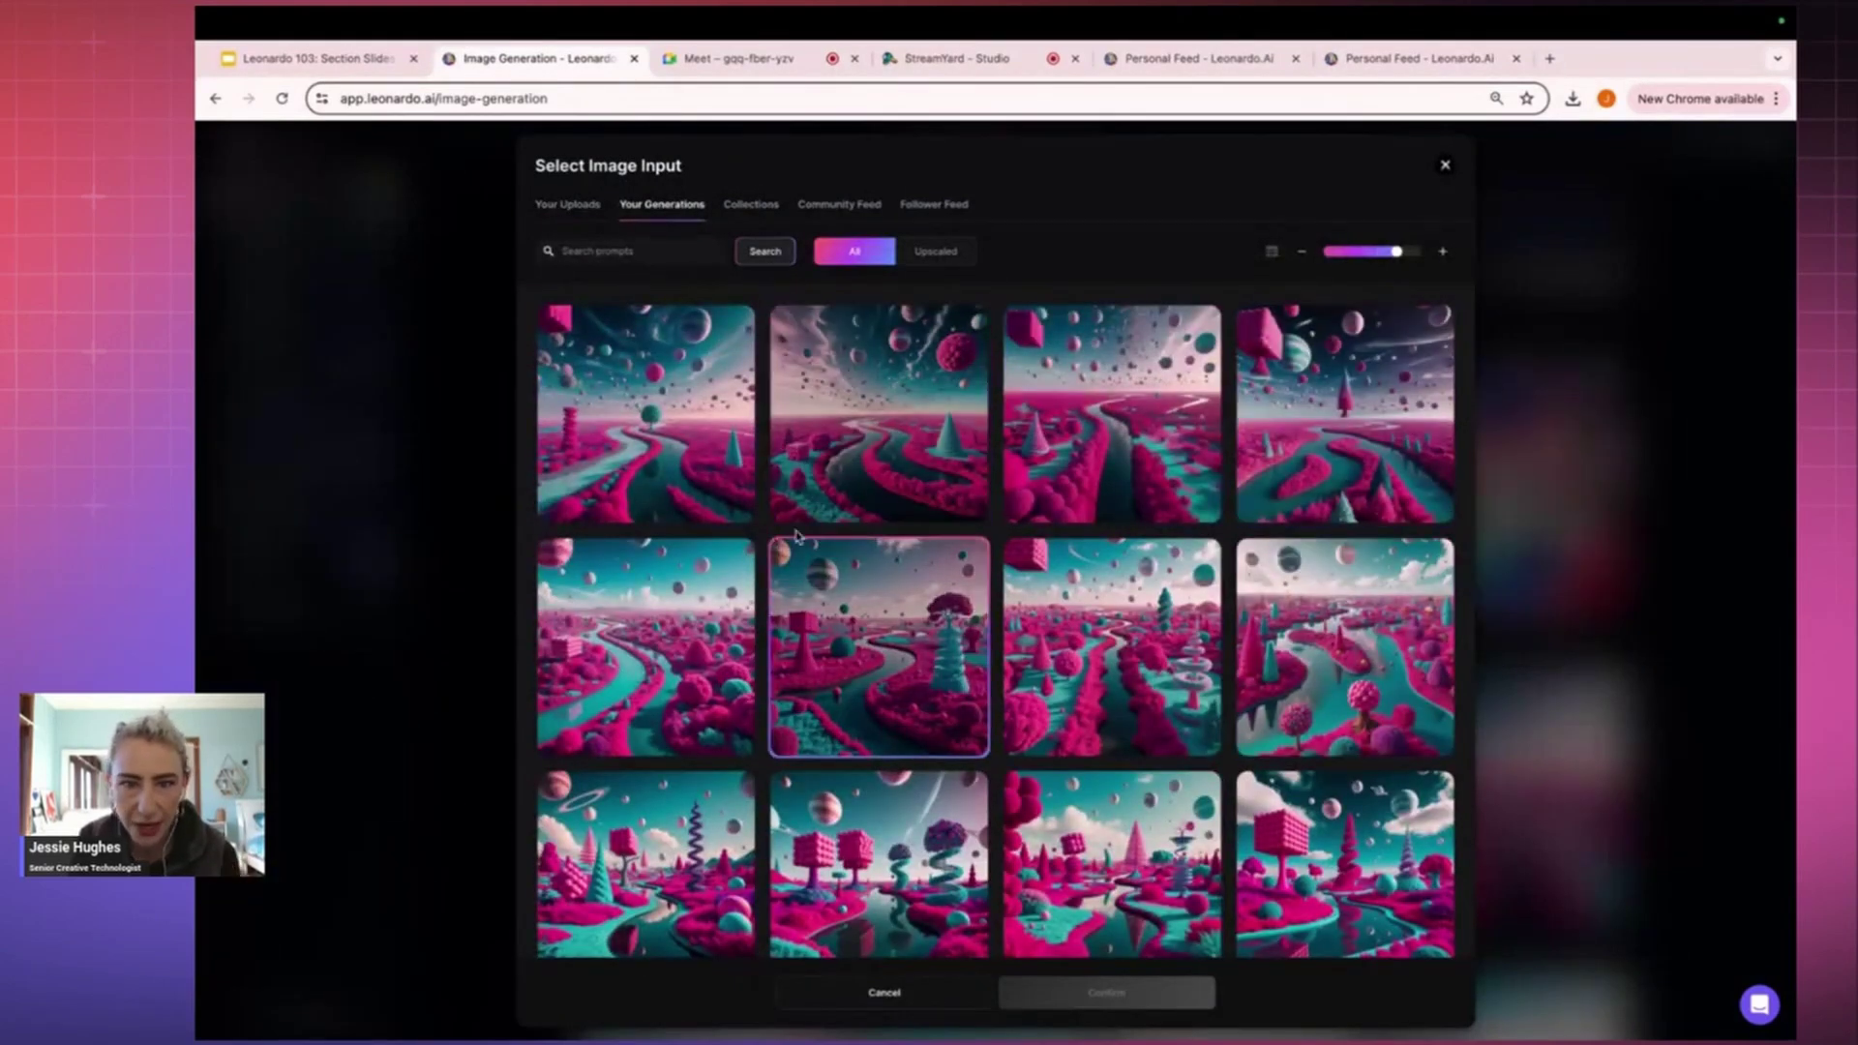
pyautogui.click(1113, 415)
pyautogui.click(1152, 996)
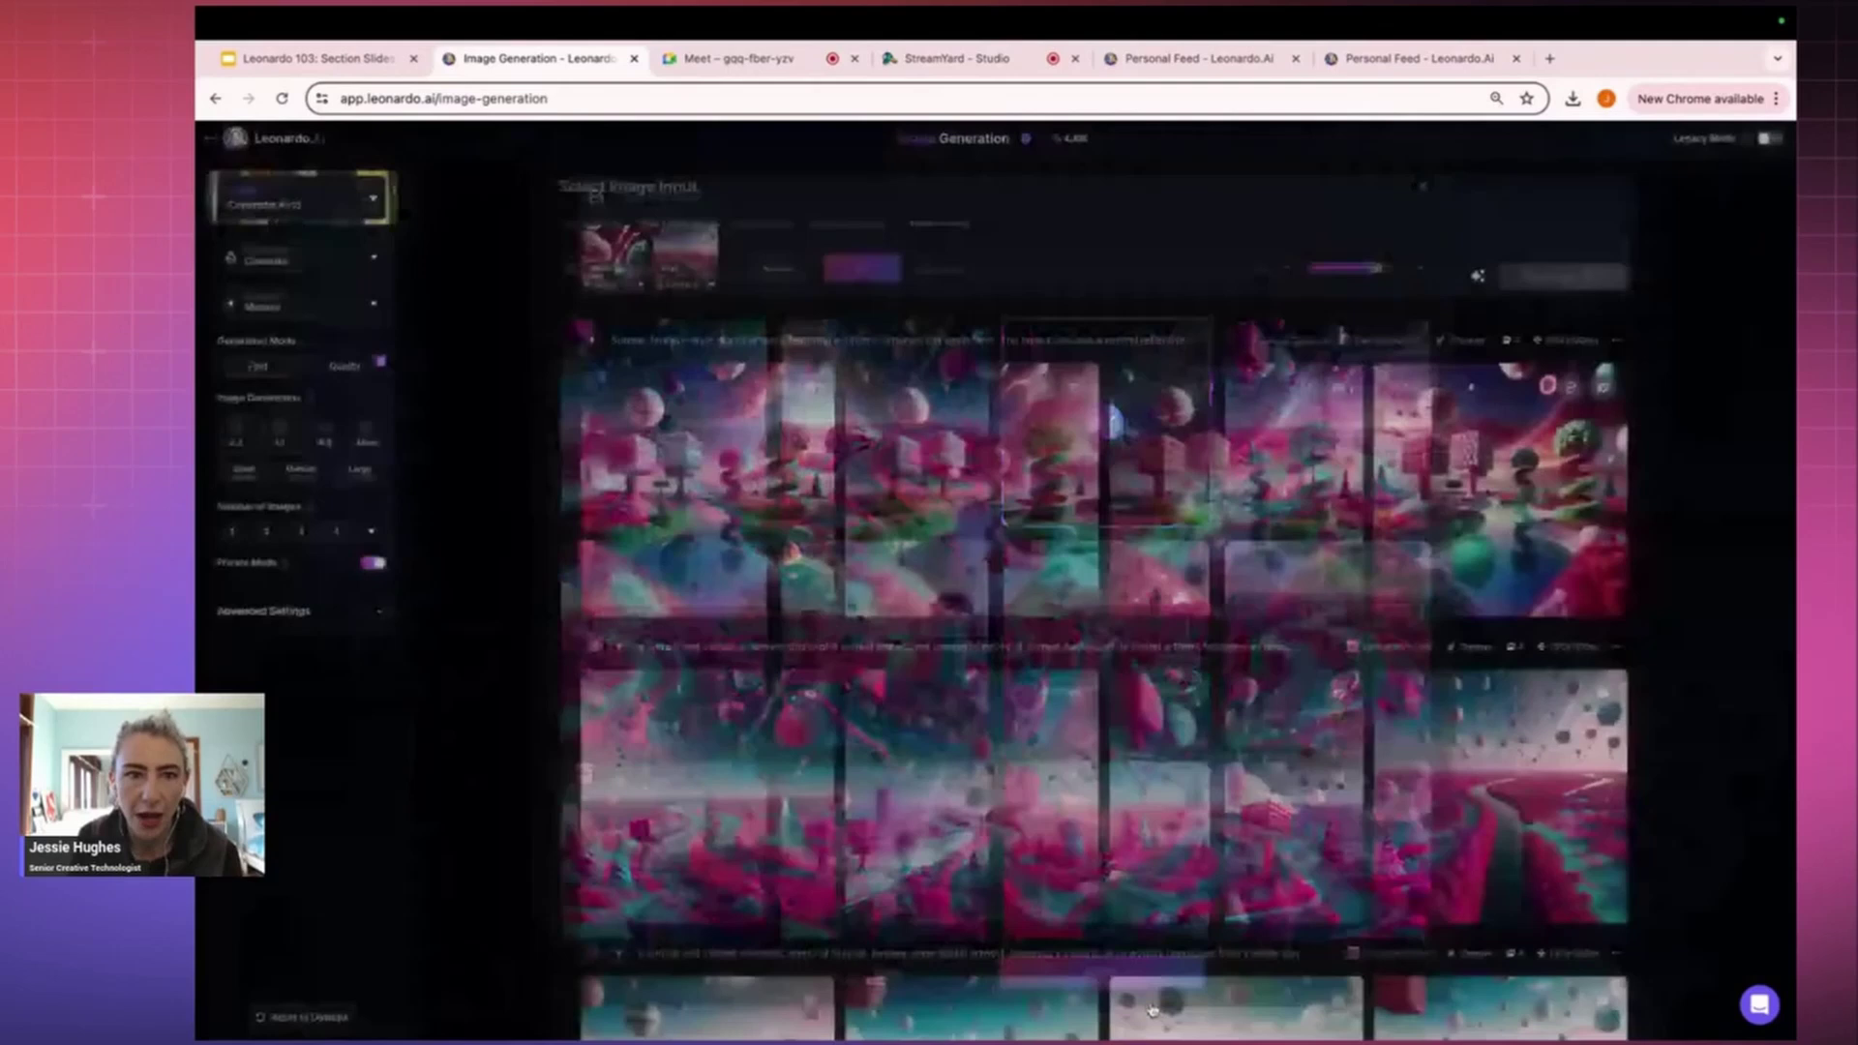
# Fill the prompt with an AI-written description of a pink-forest river landscape.
pyautogui.click(1477, 276)
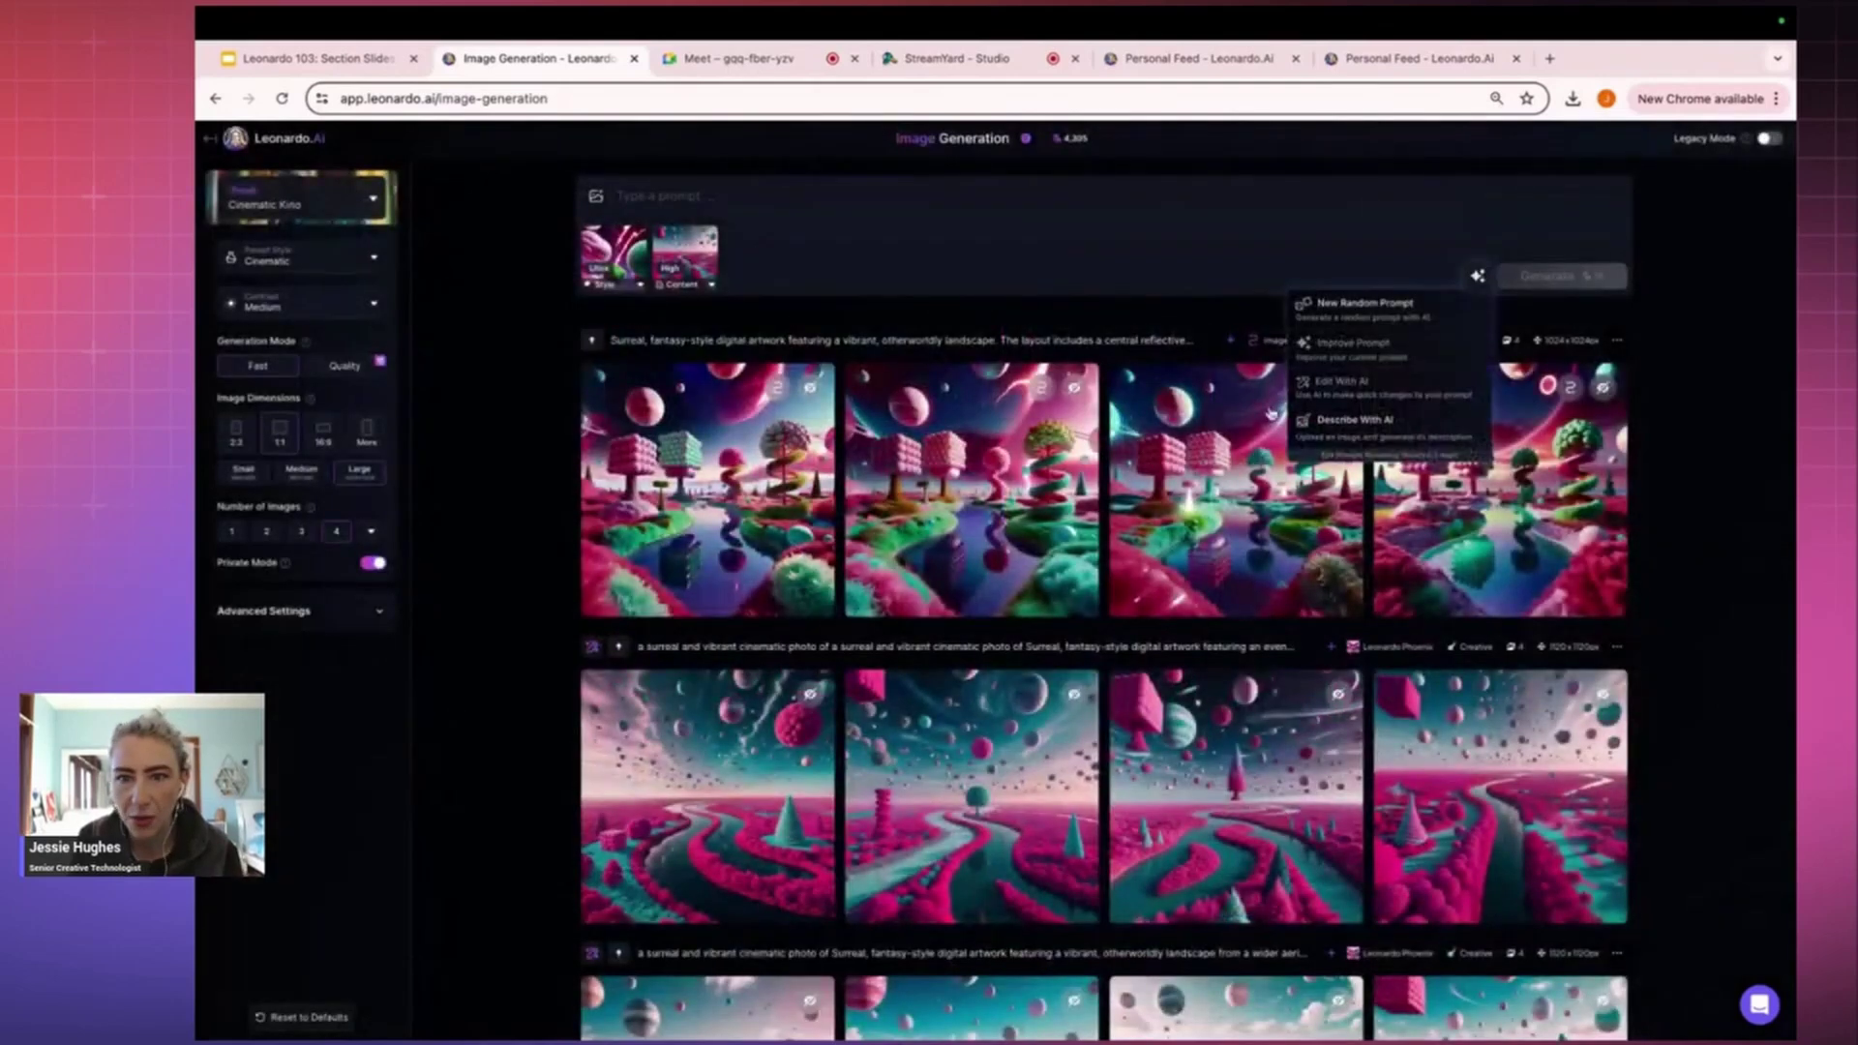
pyautogui.click(1389, 419)
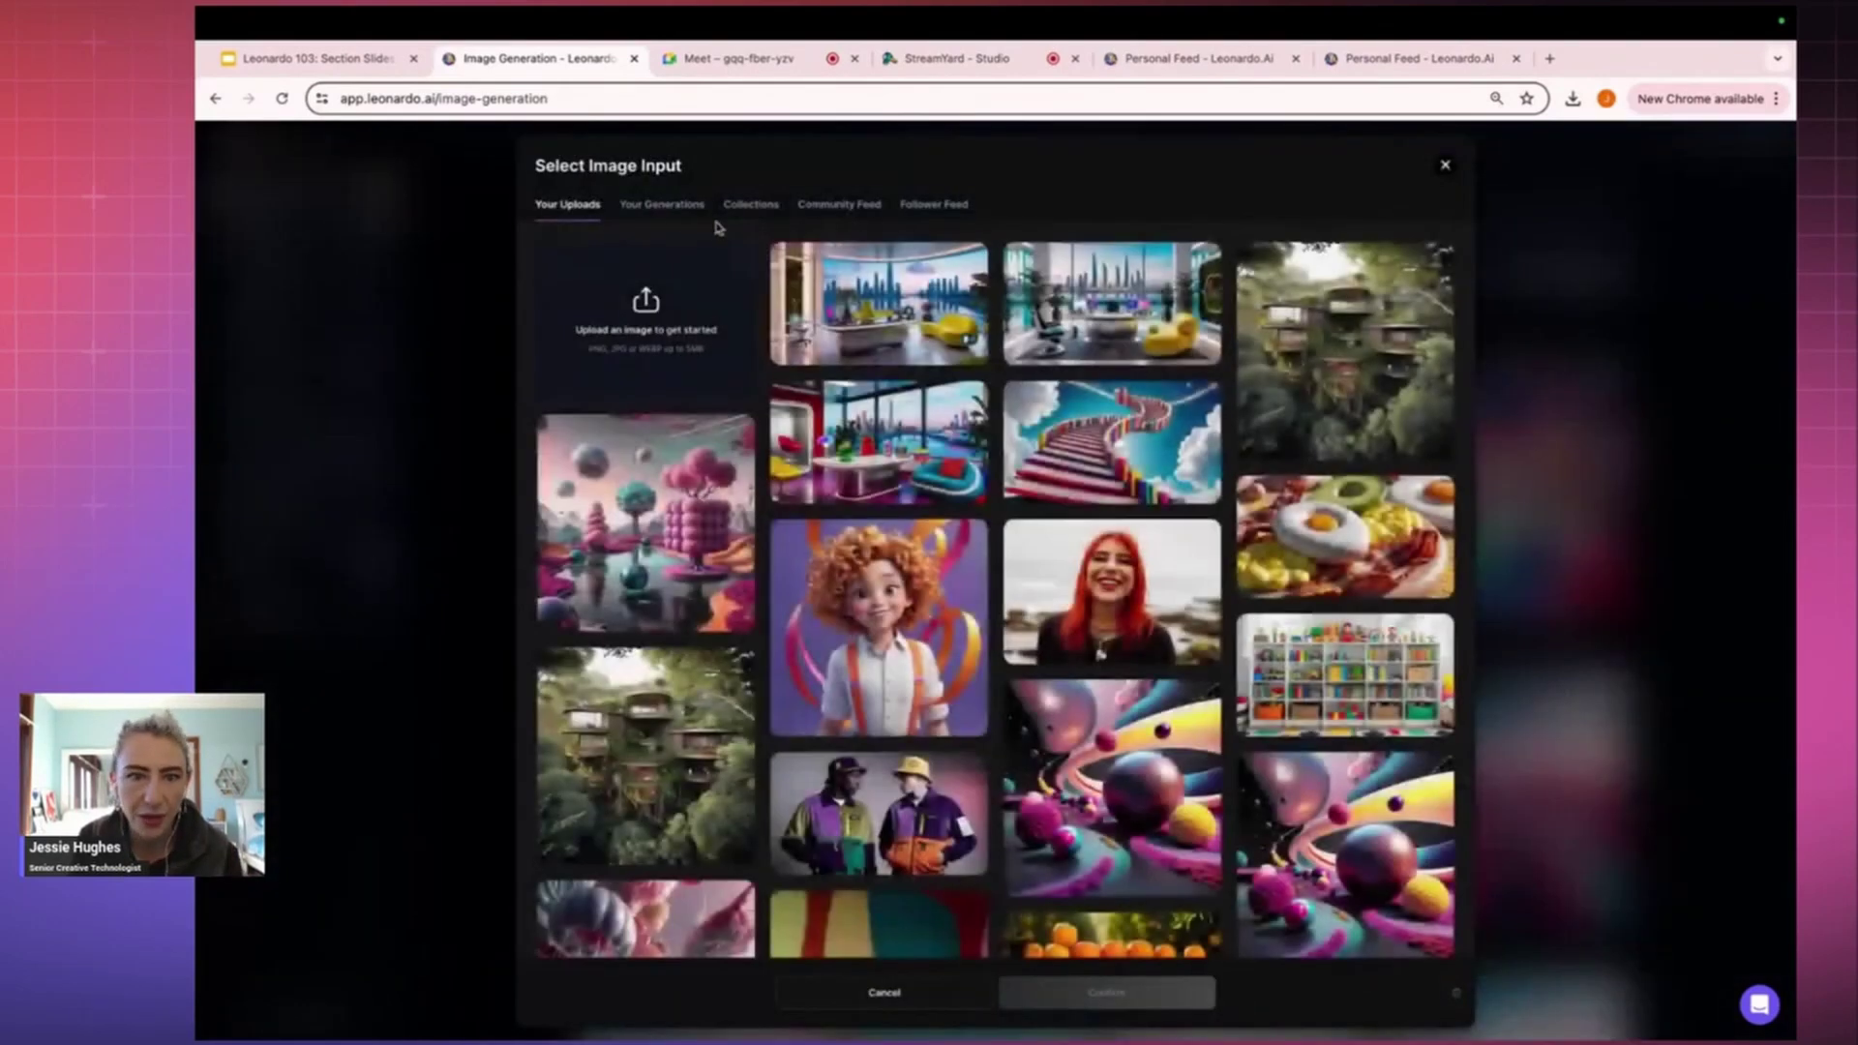
pyautogui.click(661, 205)
pyautogui.scroll(-1, 1164, 684)
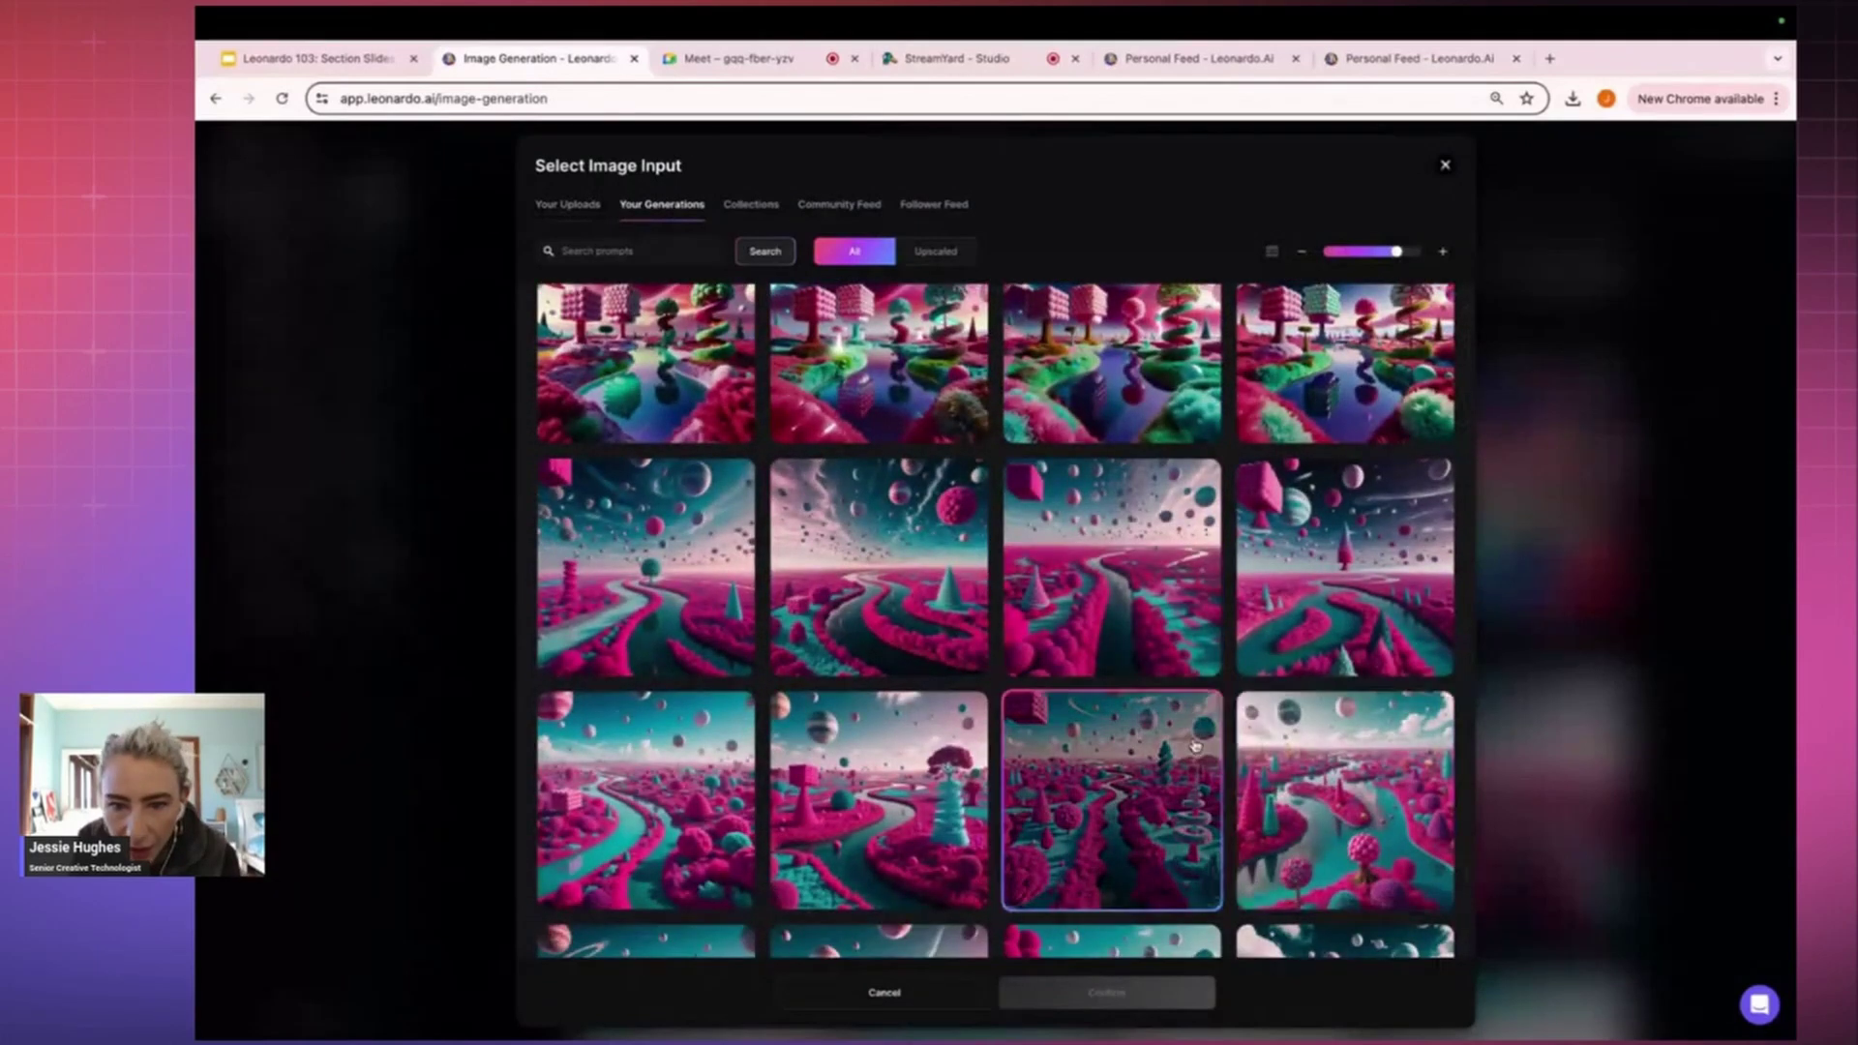
pyautogui.scroll(-1, 1195, 745)
pyautogui.click(1156, 788)
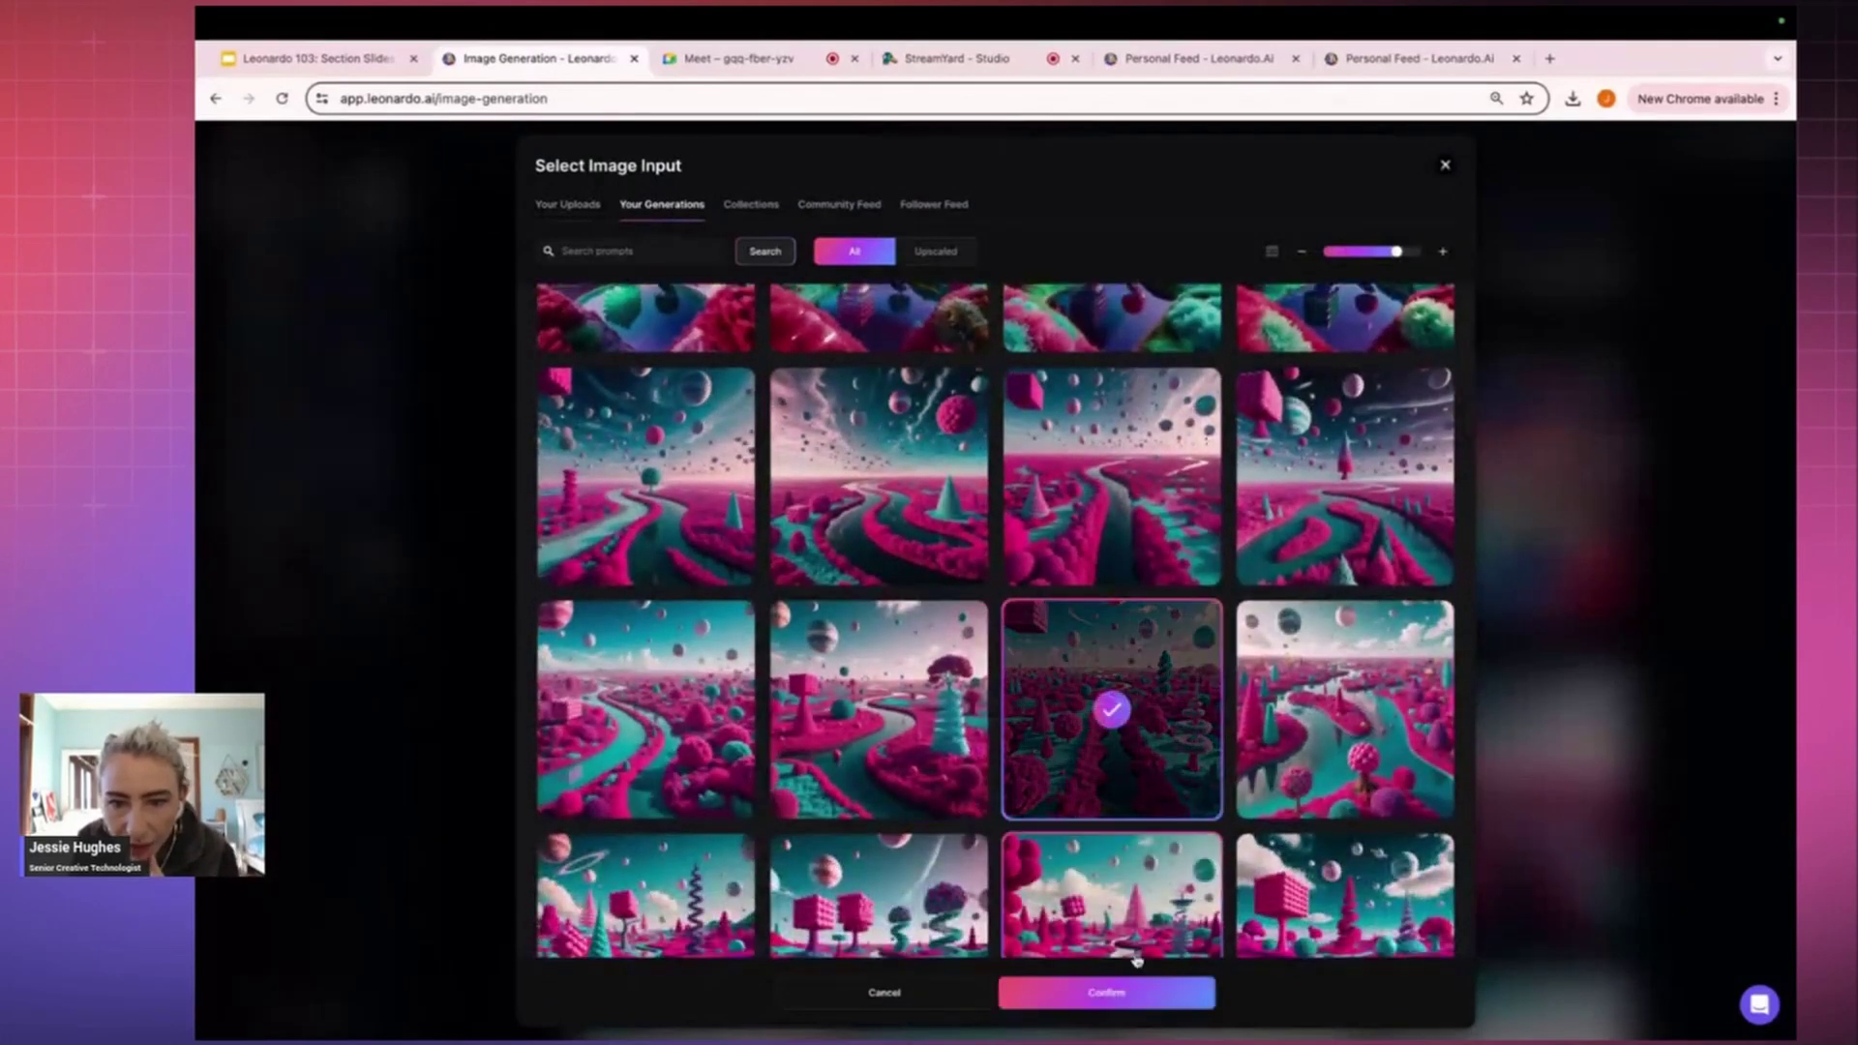
pyautogui.click(1128, 575)
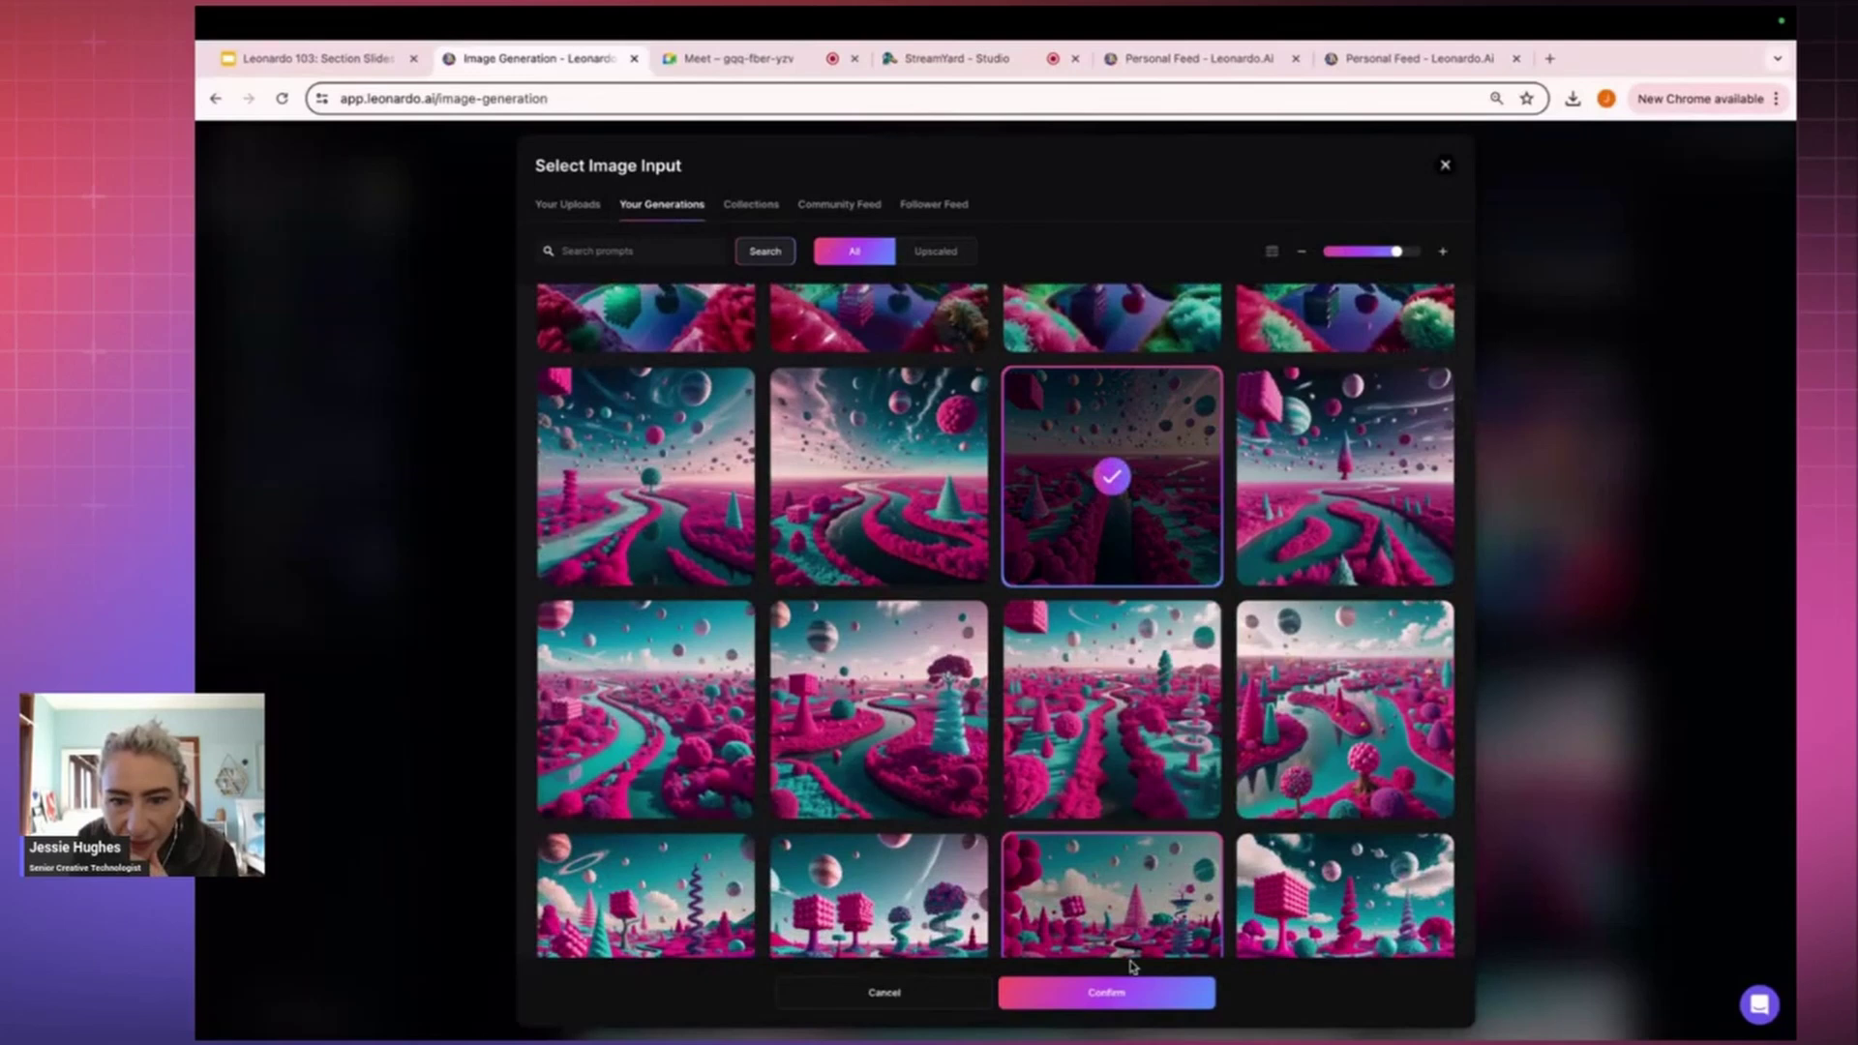
pyautogui.click(1112, 992)
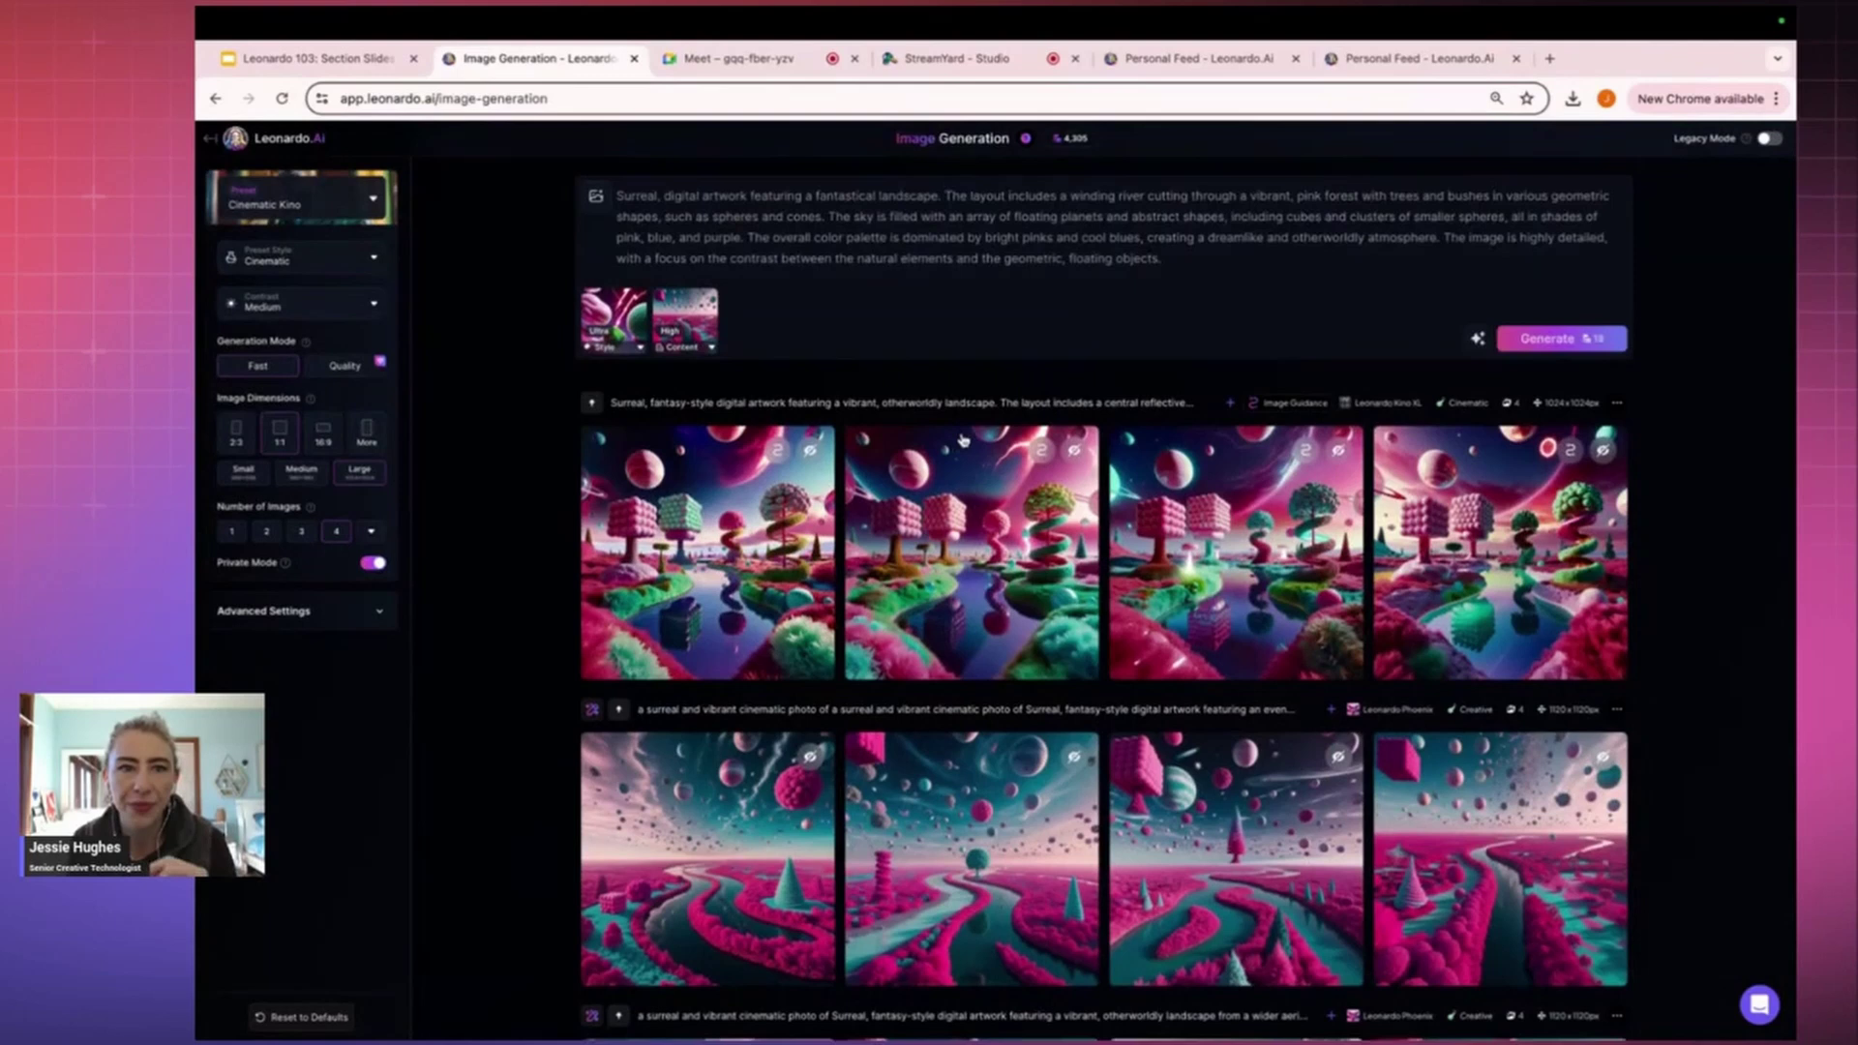
# Generate four images from the described prompt and page through the cube-tree landscapes enlarged.
pyautogui.click(1565, 338)
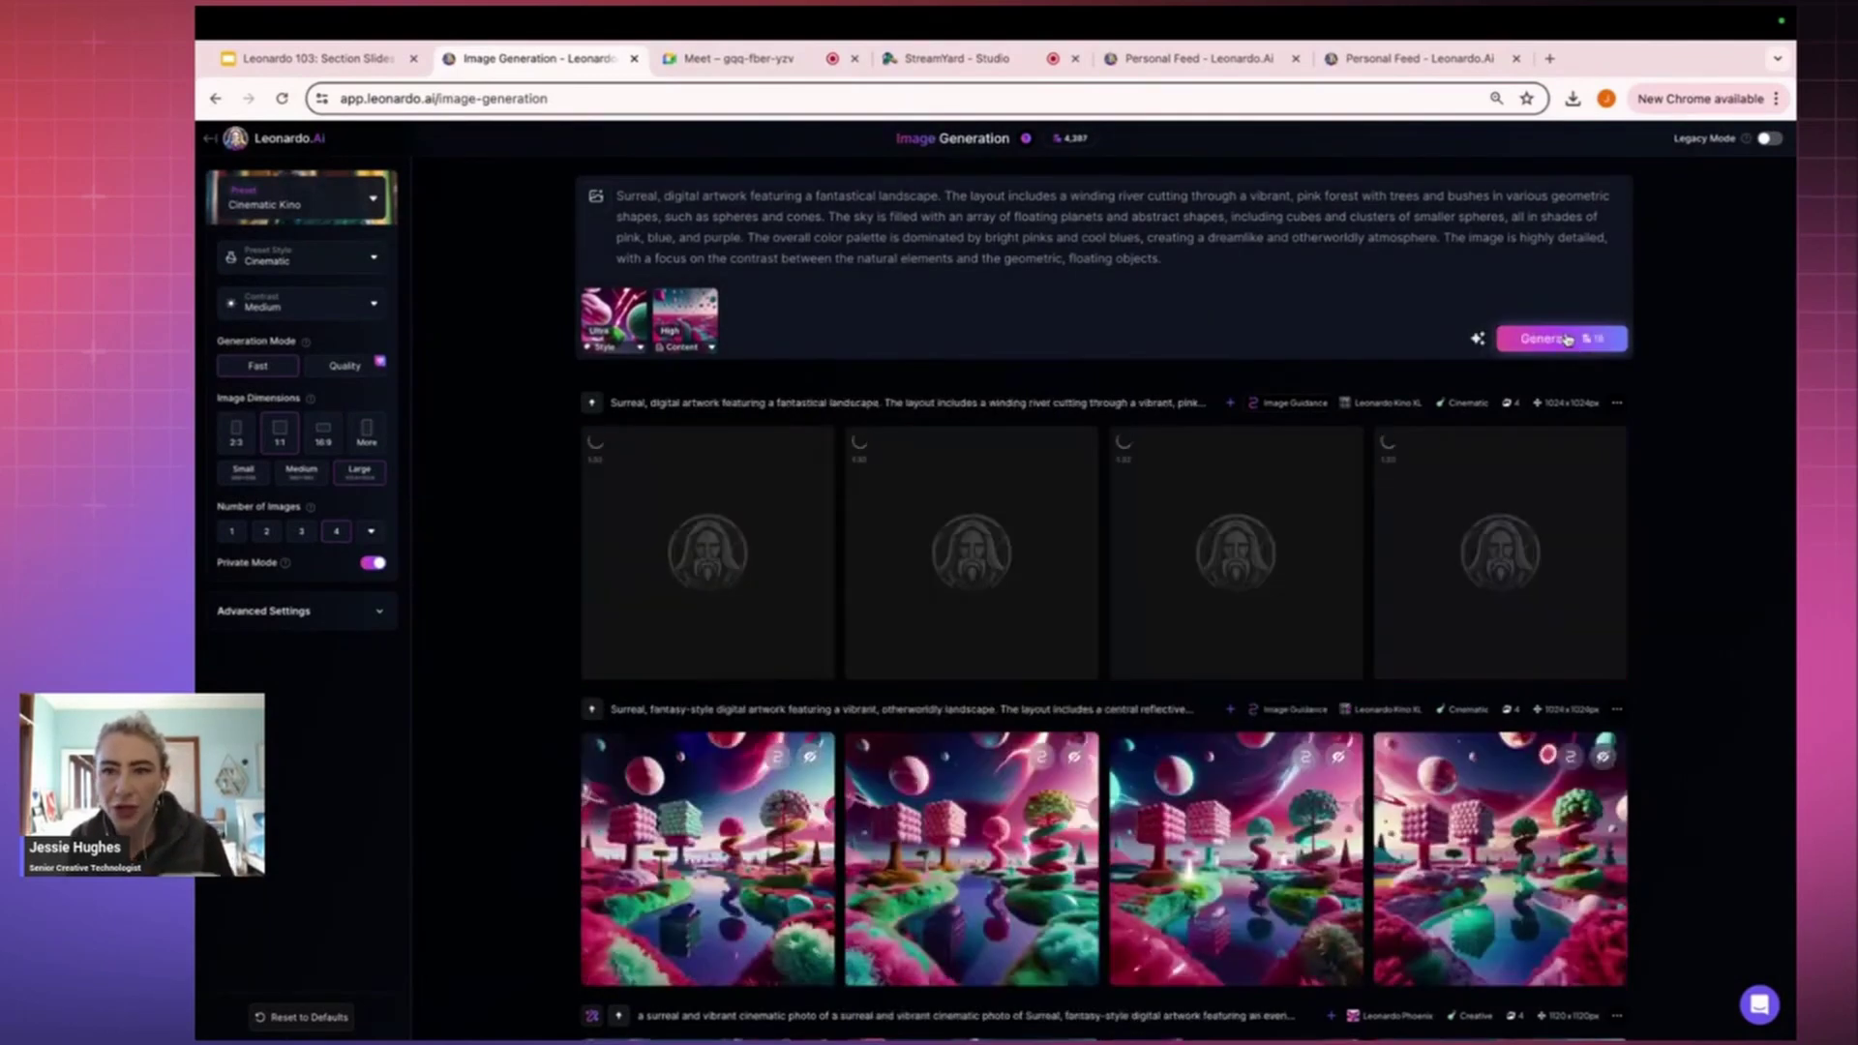
pyautogui.scroll(-2, 1437, 490)
pyautogui.click(716, 661)
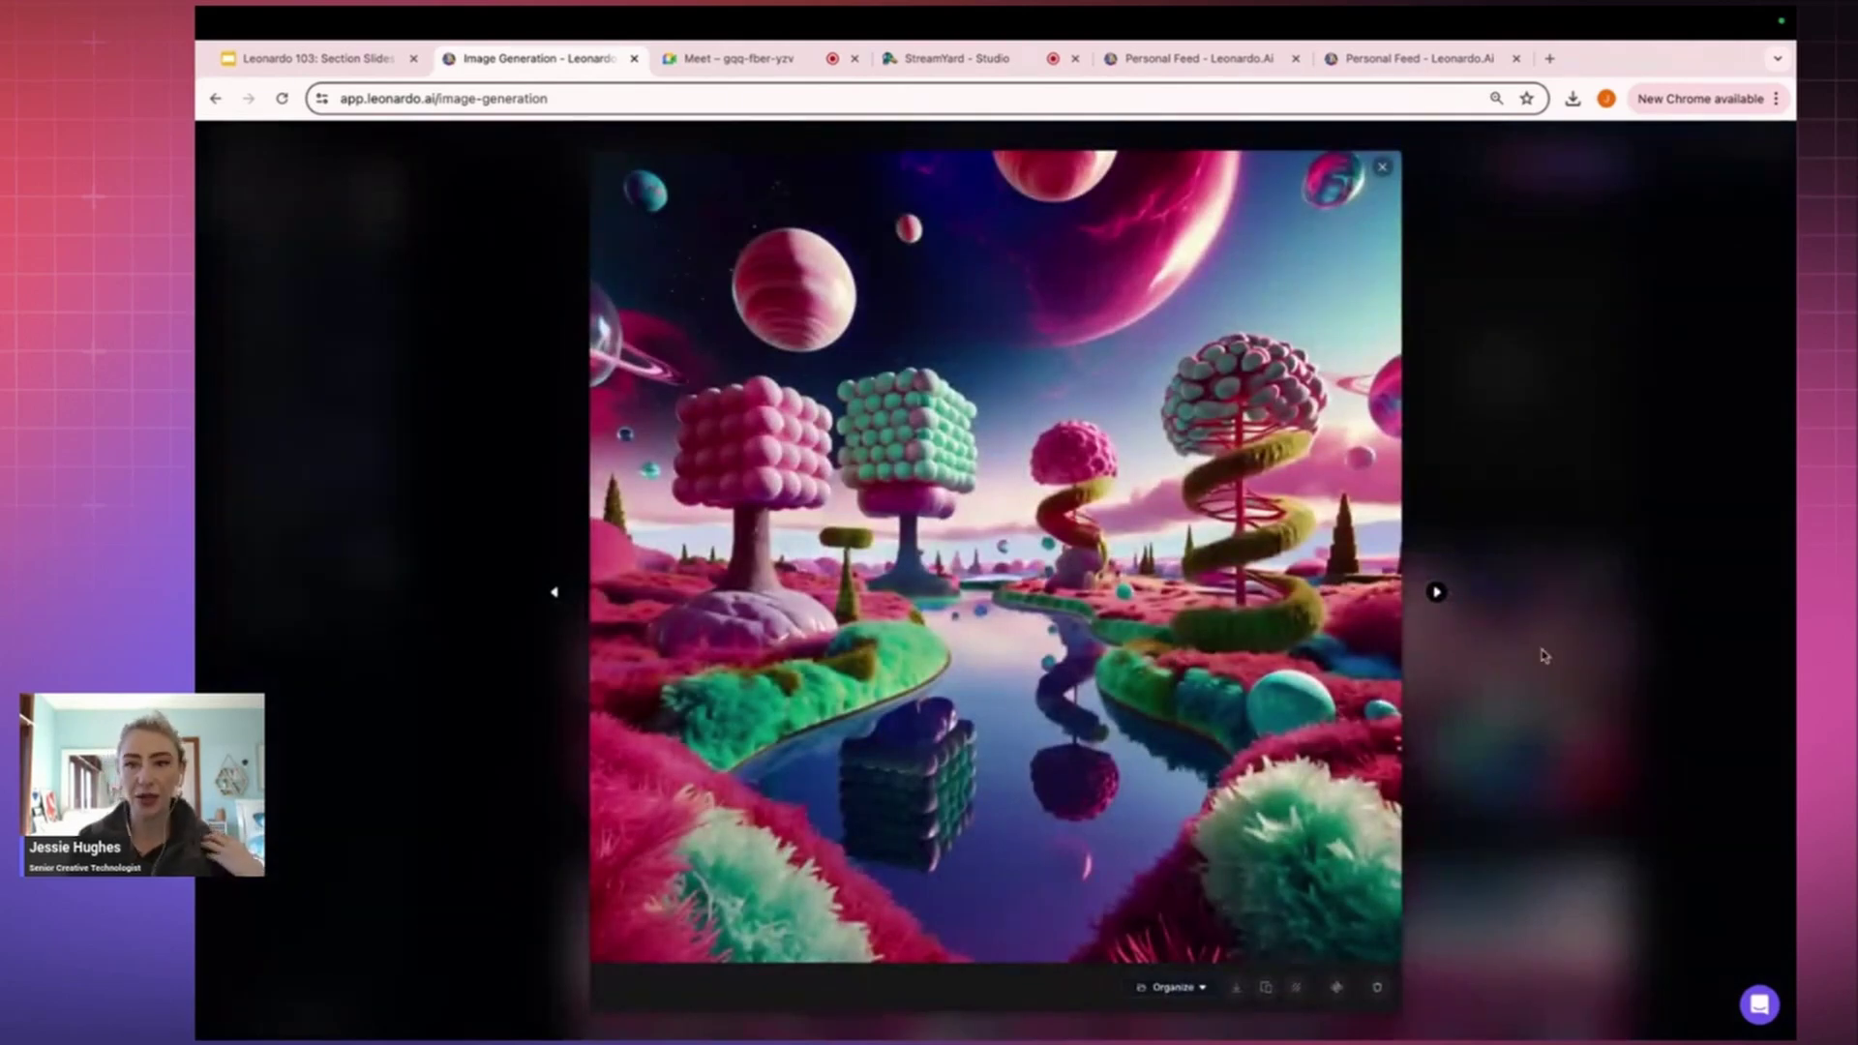
pyautogui.press('Right')
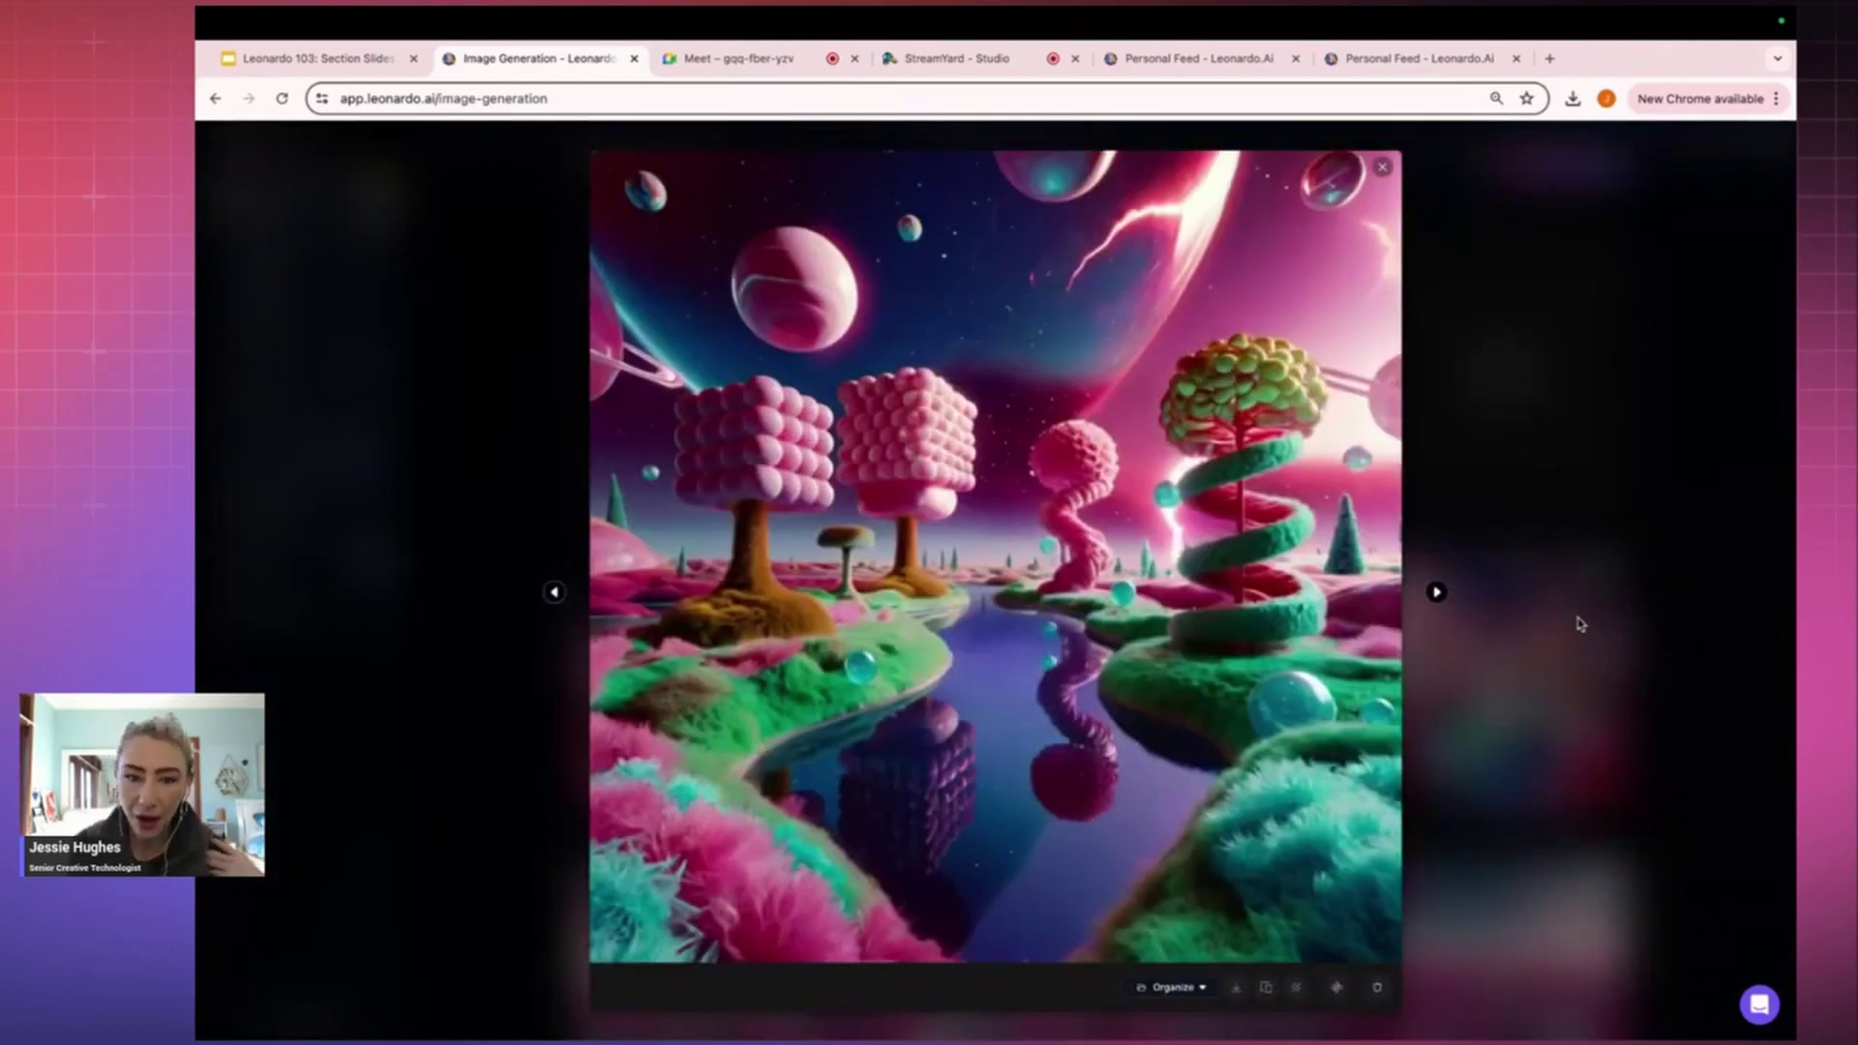
pyautogui.press('Right')
pyautogui.click(1647, 534)
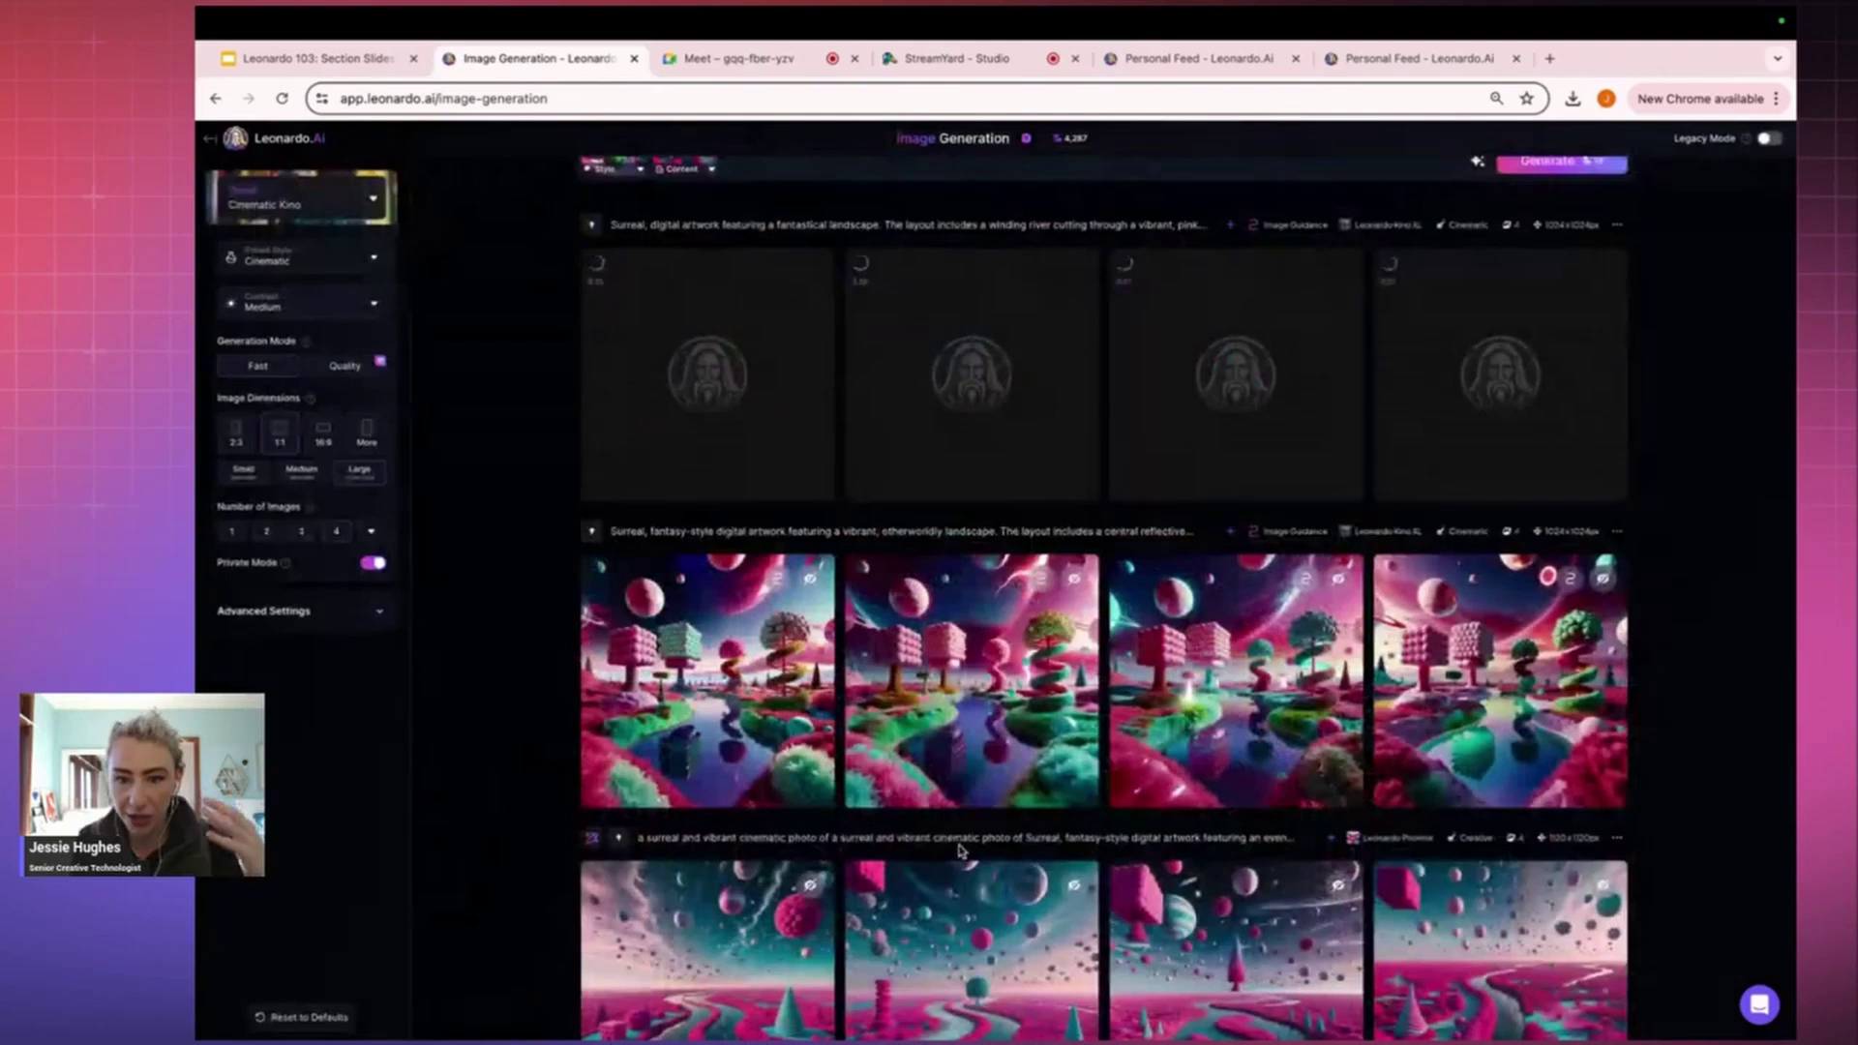
# Enlarge an earlier pink-and-teal landscape, then browse the remaining cube-tree landscapes full size.
pyautogui.scroll(-5, 961, 851)
pyautogui.scroll(-3, 961, 851)
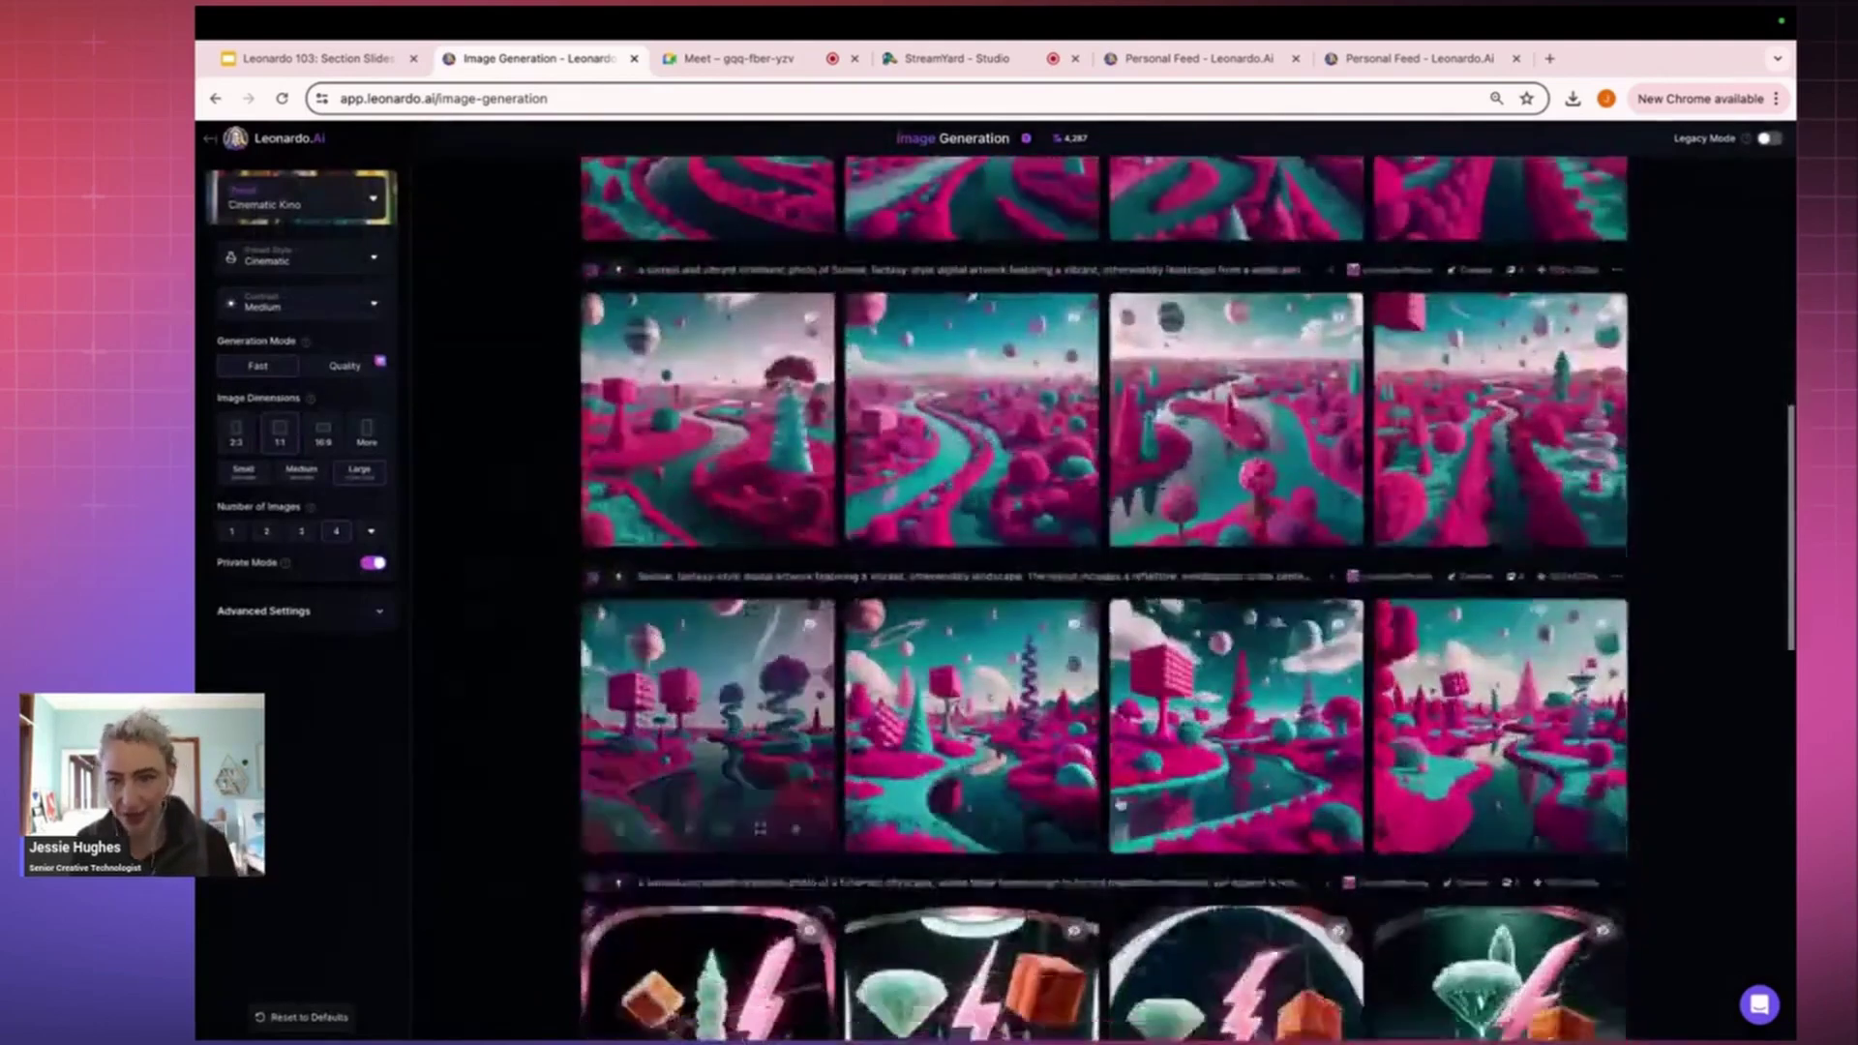
pyautogui.click(1226, 641)
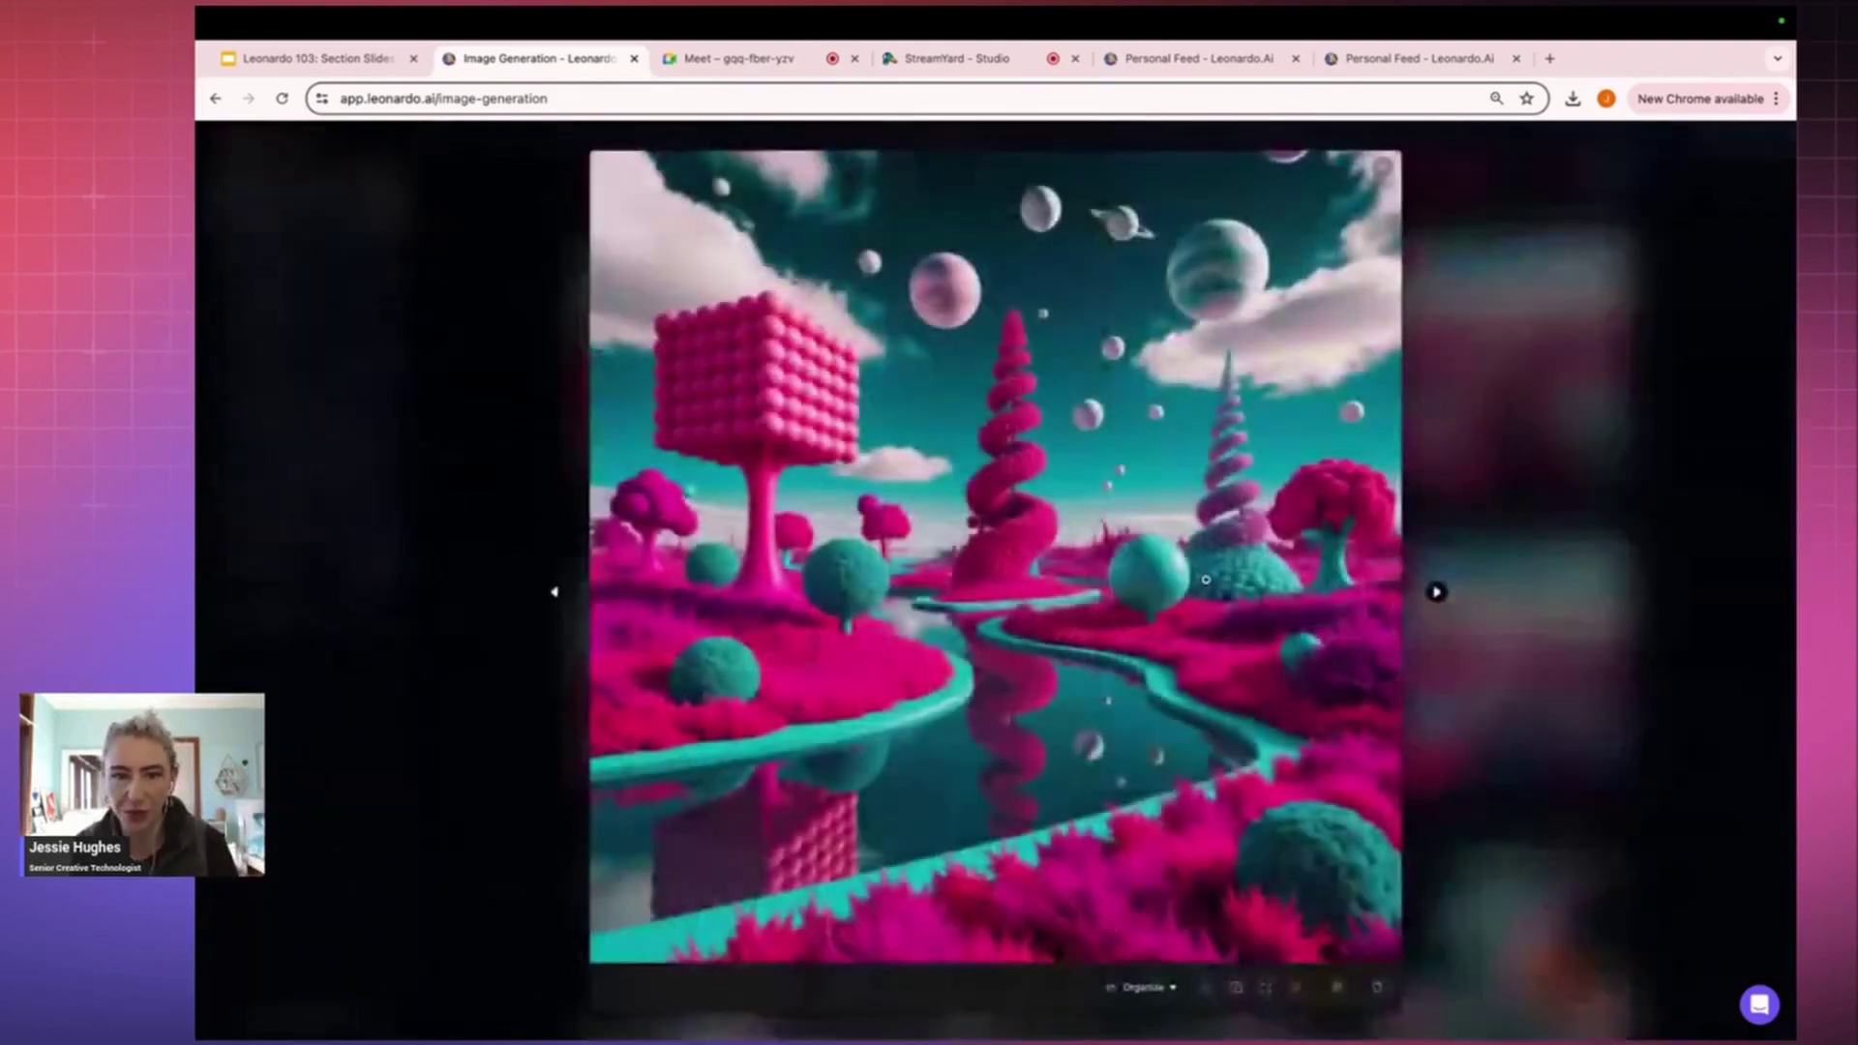
pyautogui.click(1502, 539)
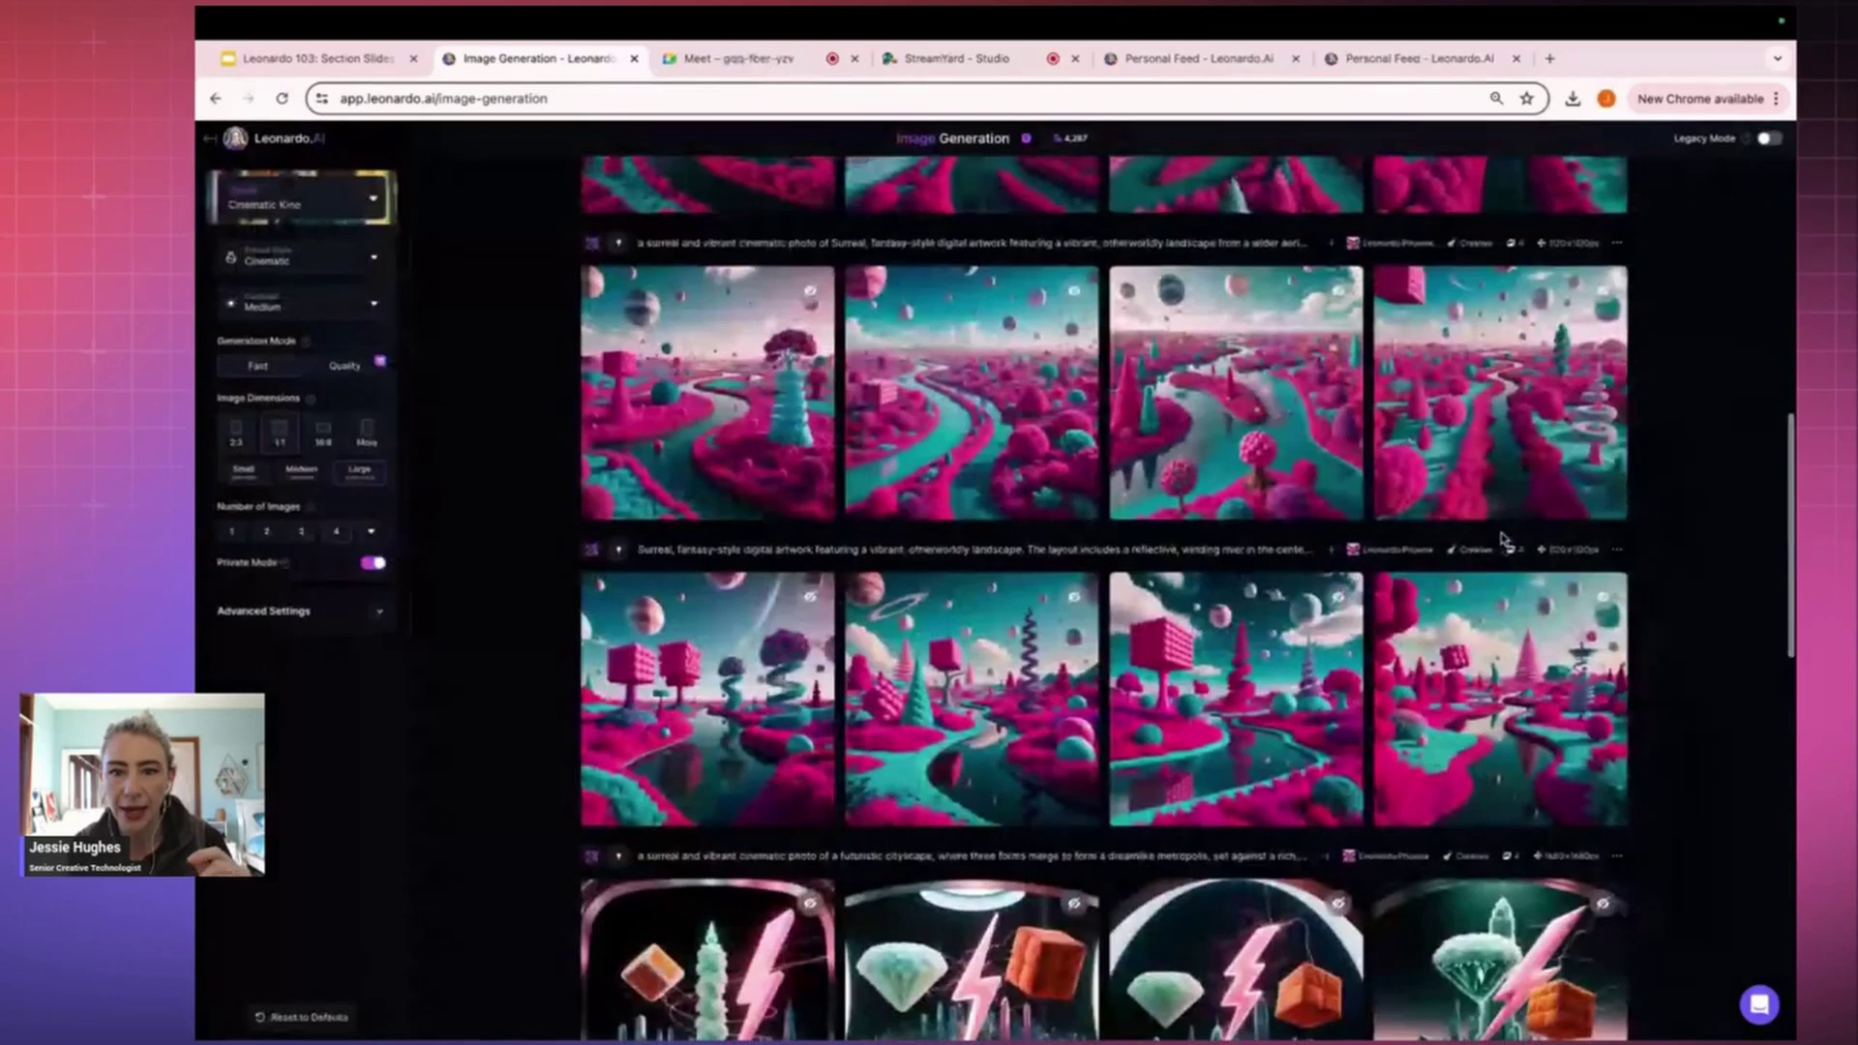
pyautogui.scroll(8, 1503, 539)
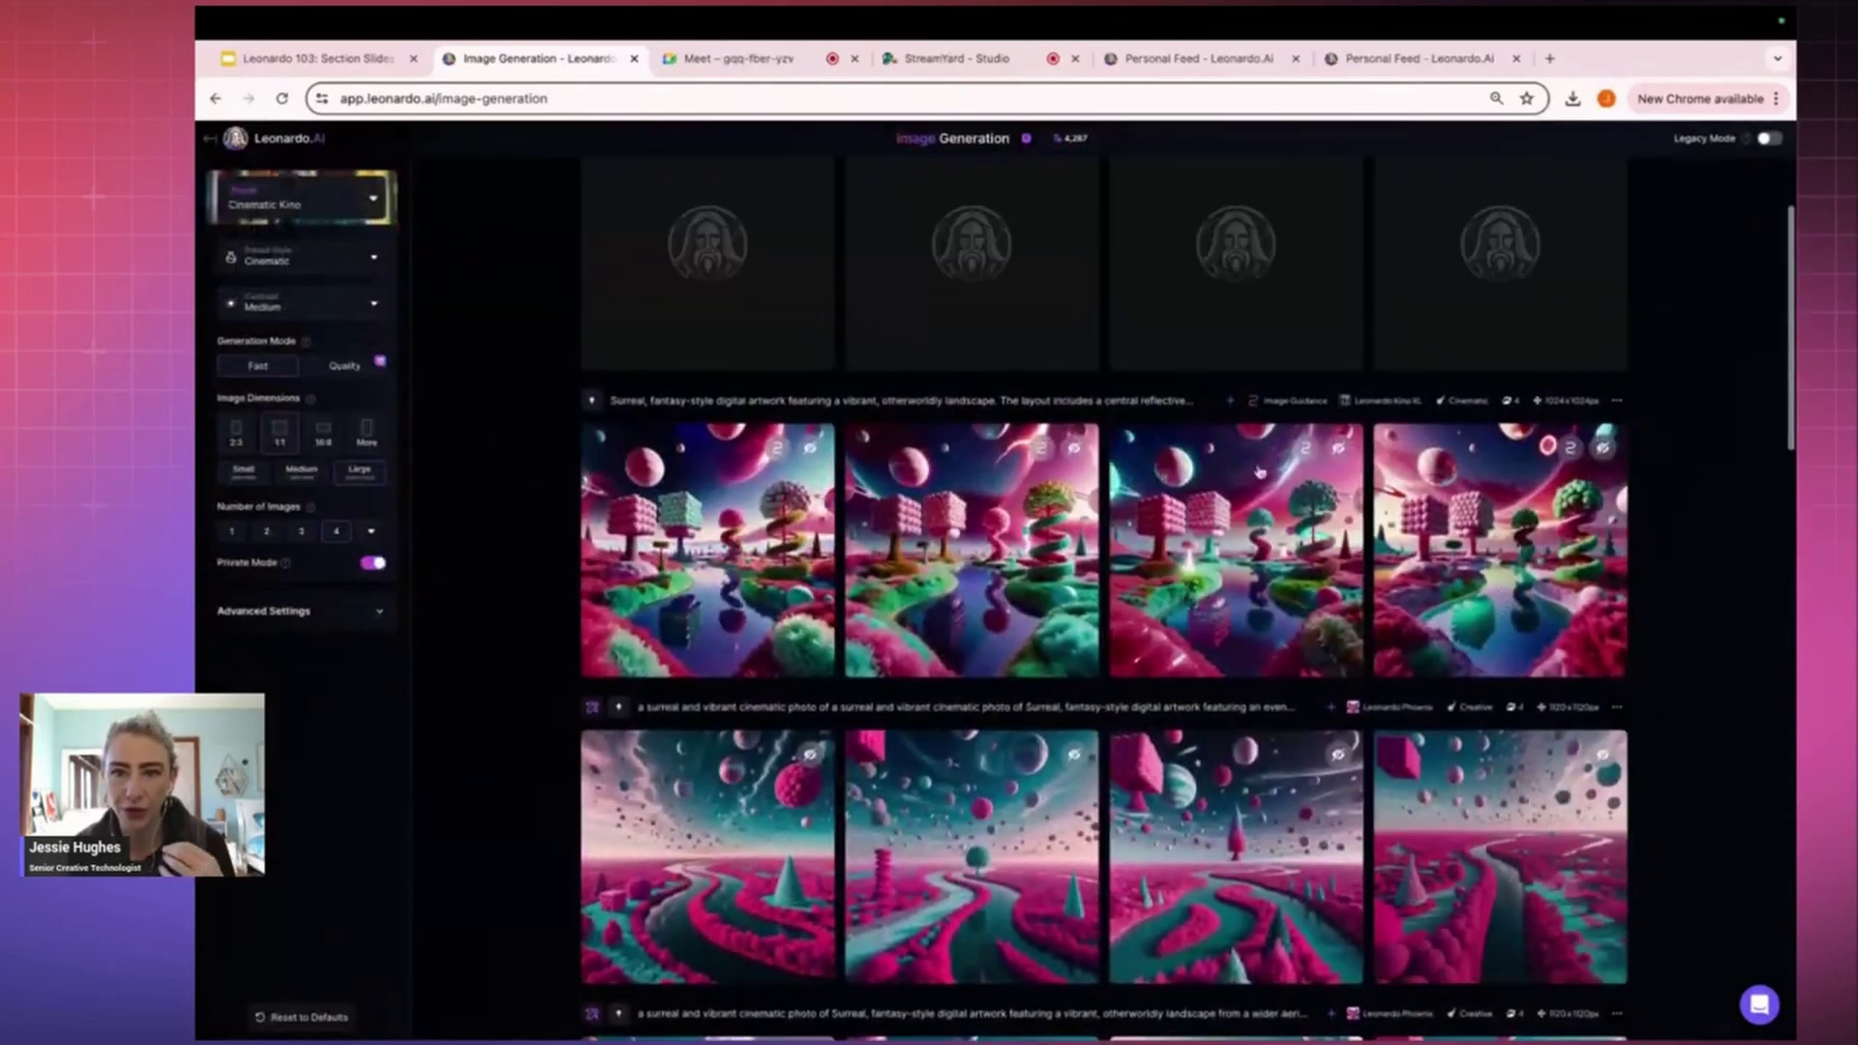
pyautogui.click(1328, 588)
pyautogui.press('Right')
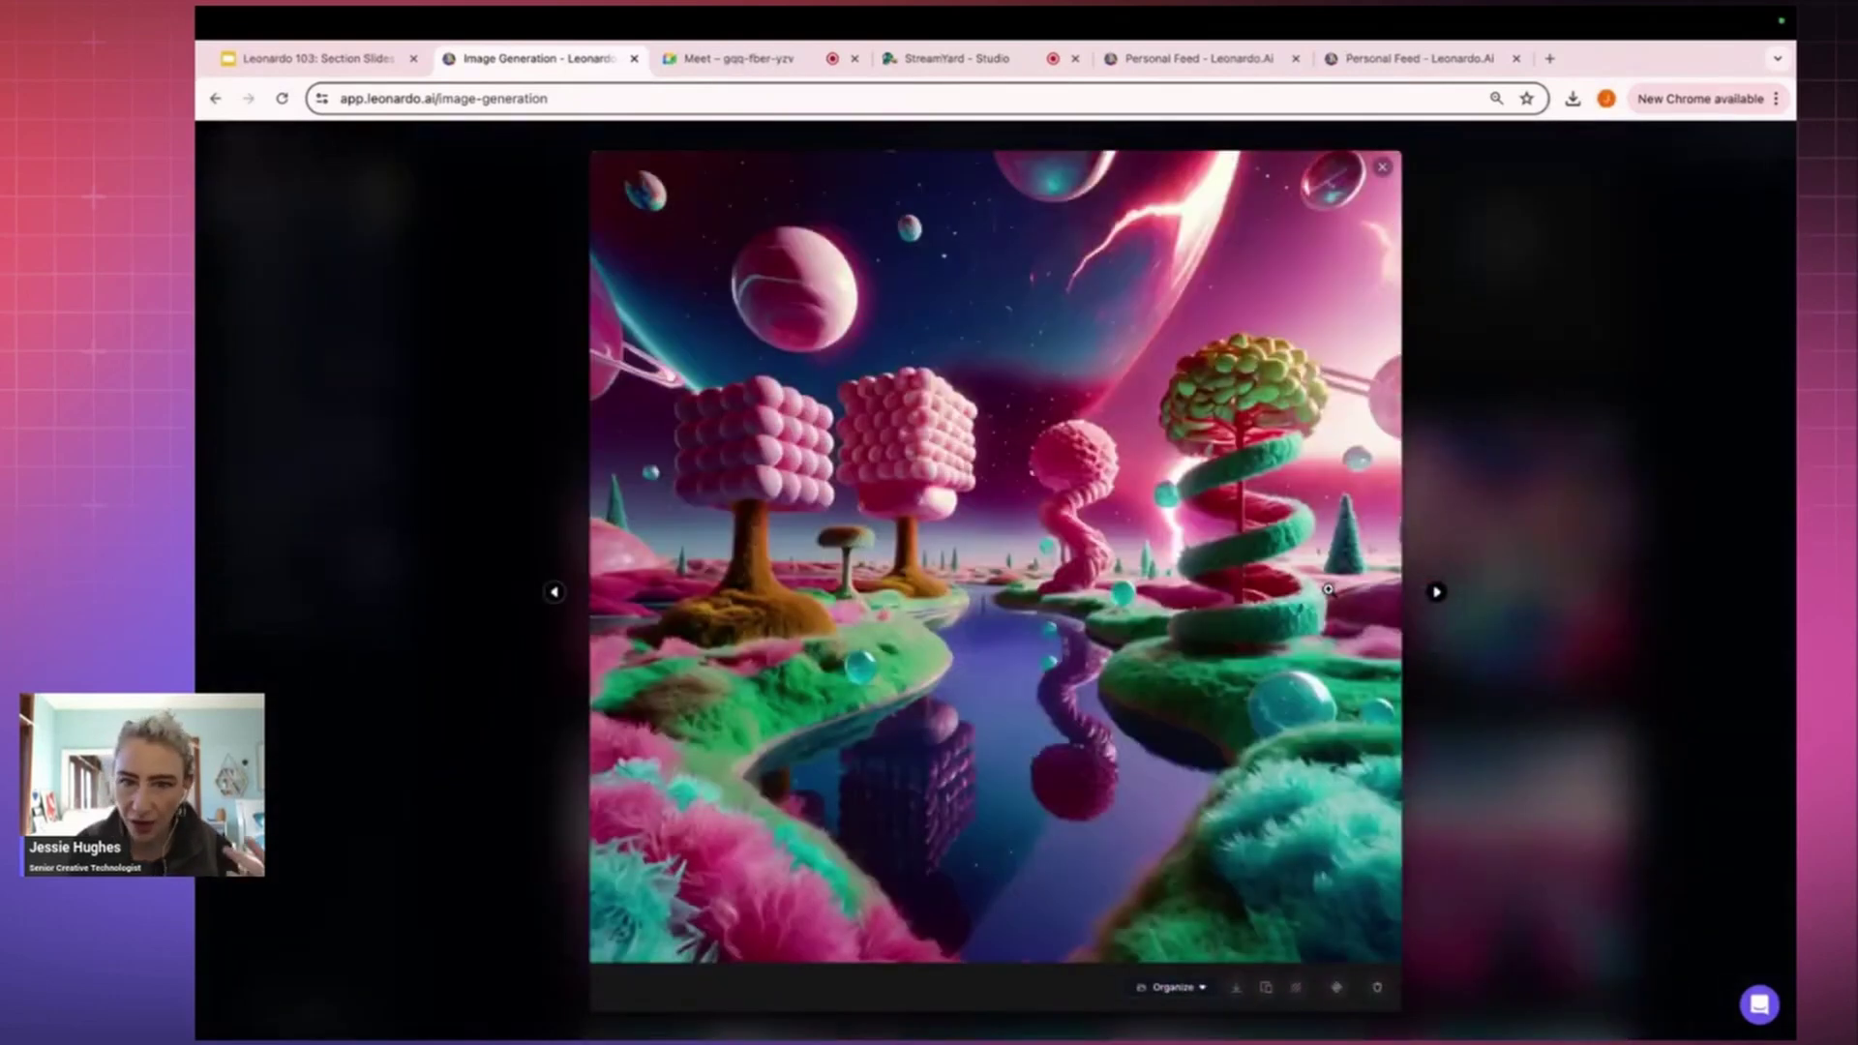
pyautogui.press('Right')
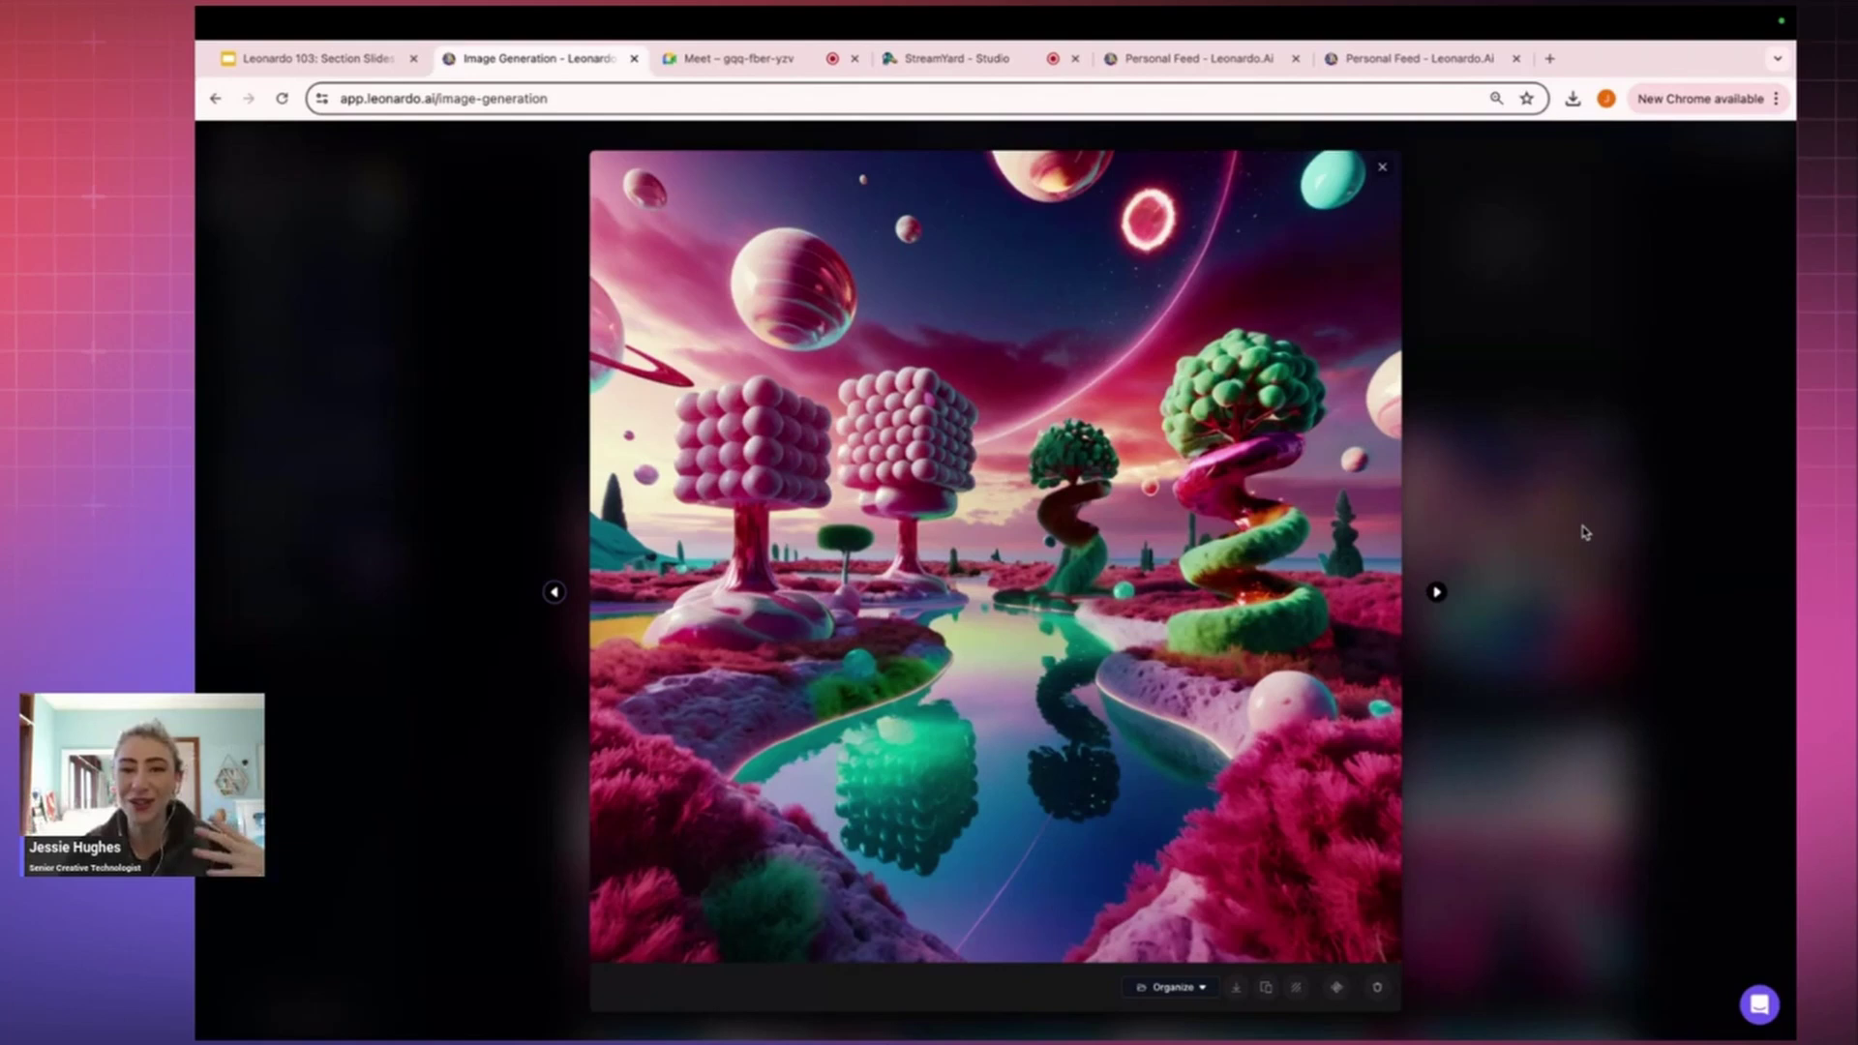
# Step through the four new pink-river landscape variations full size, then close the viewer.
pyautogui.click(1545, 486)
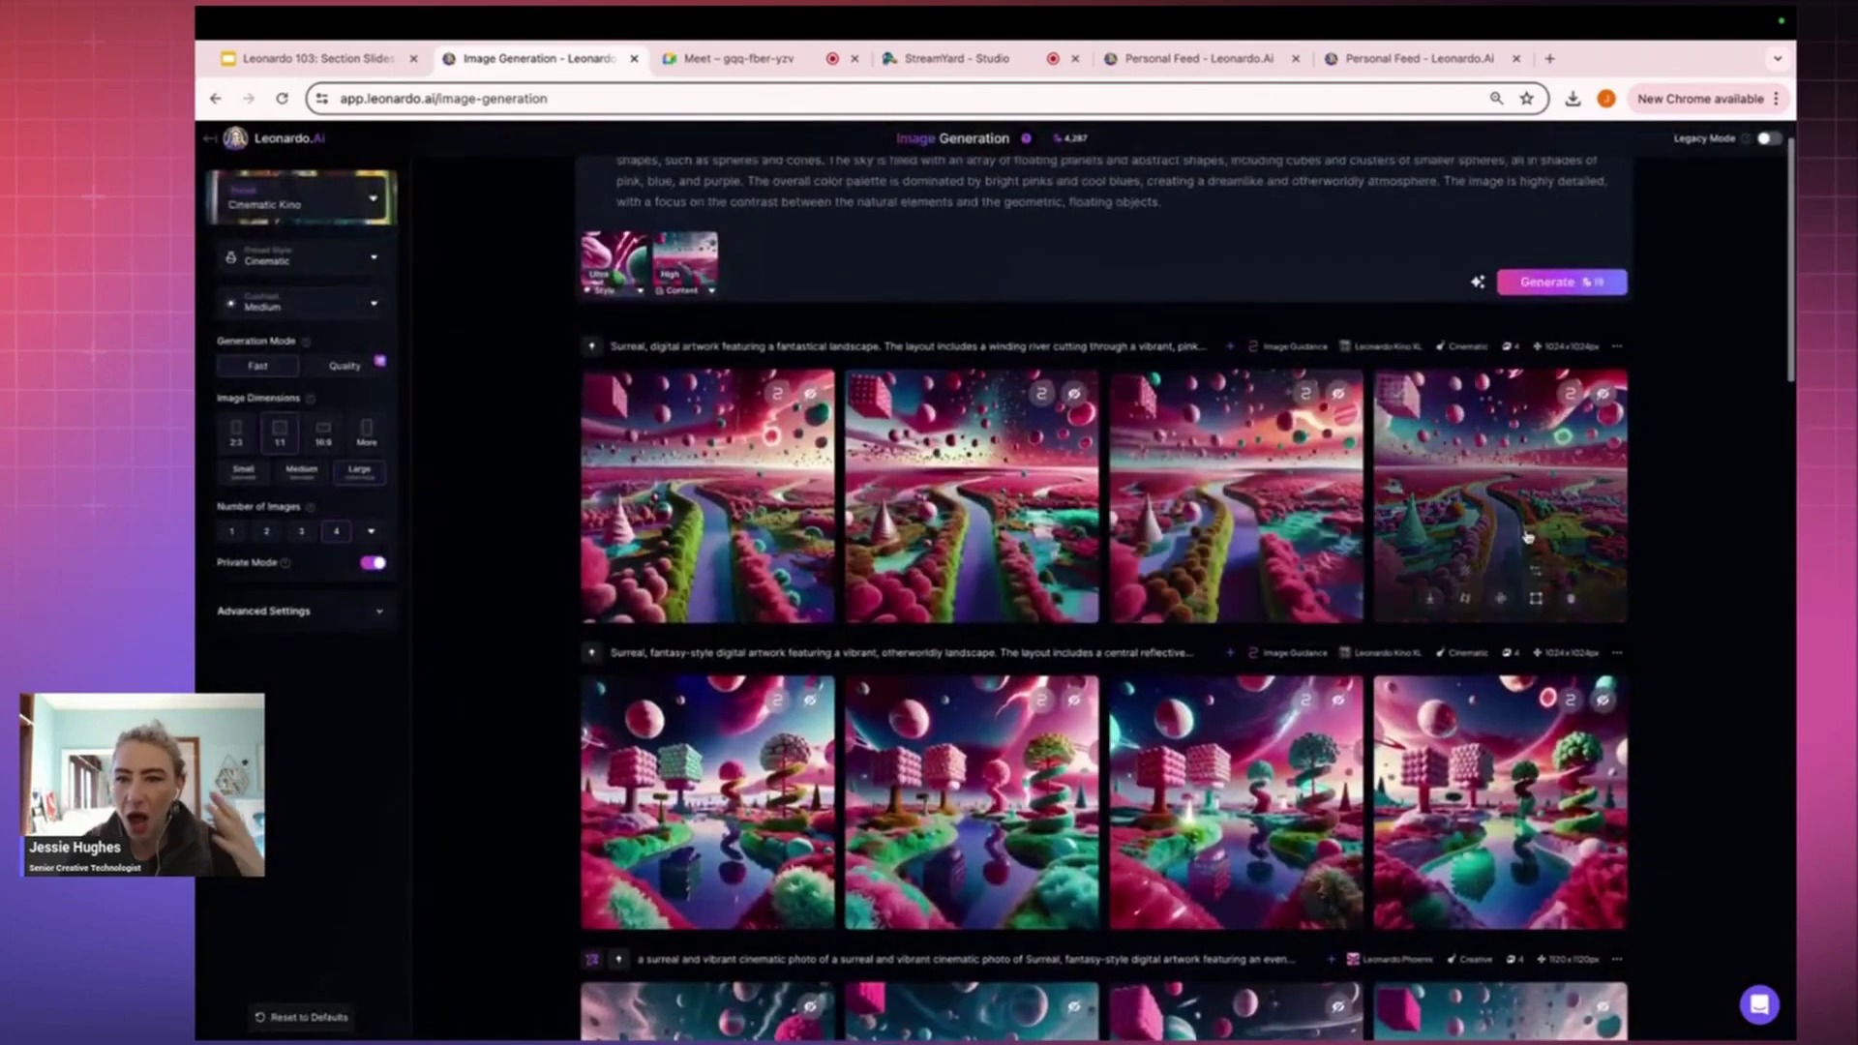
pyautogui.click(758, 471)
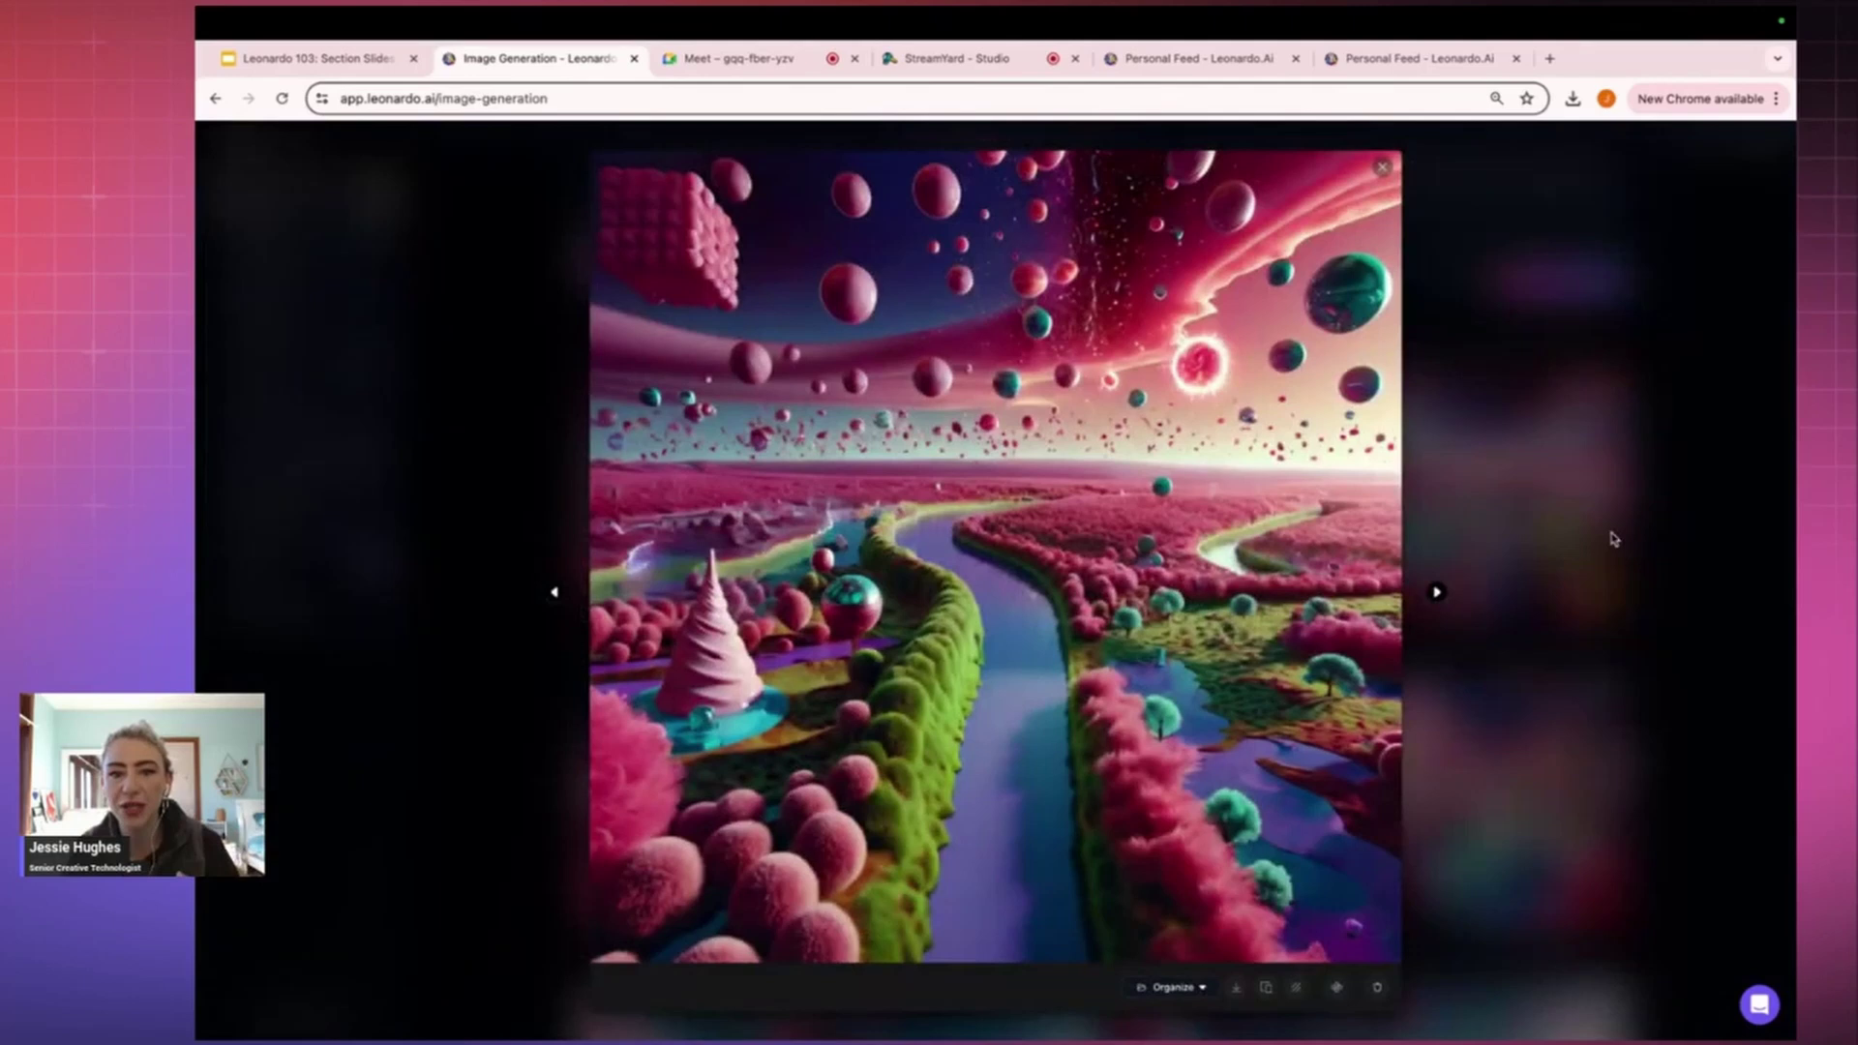
pyautogui.press('Right')
pyautogui.press('Right')
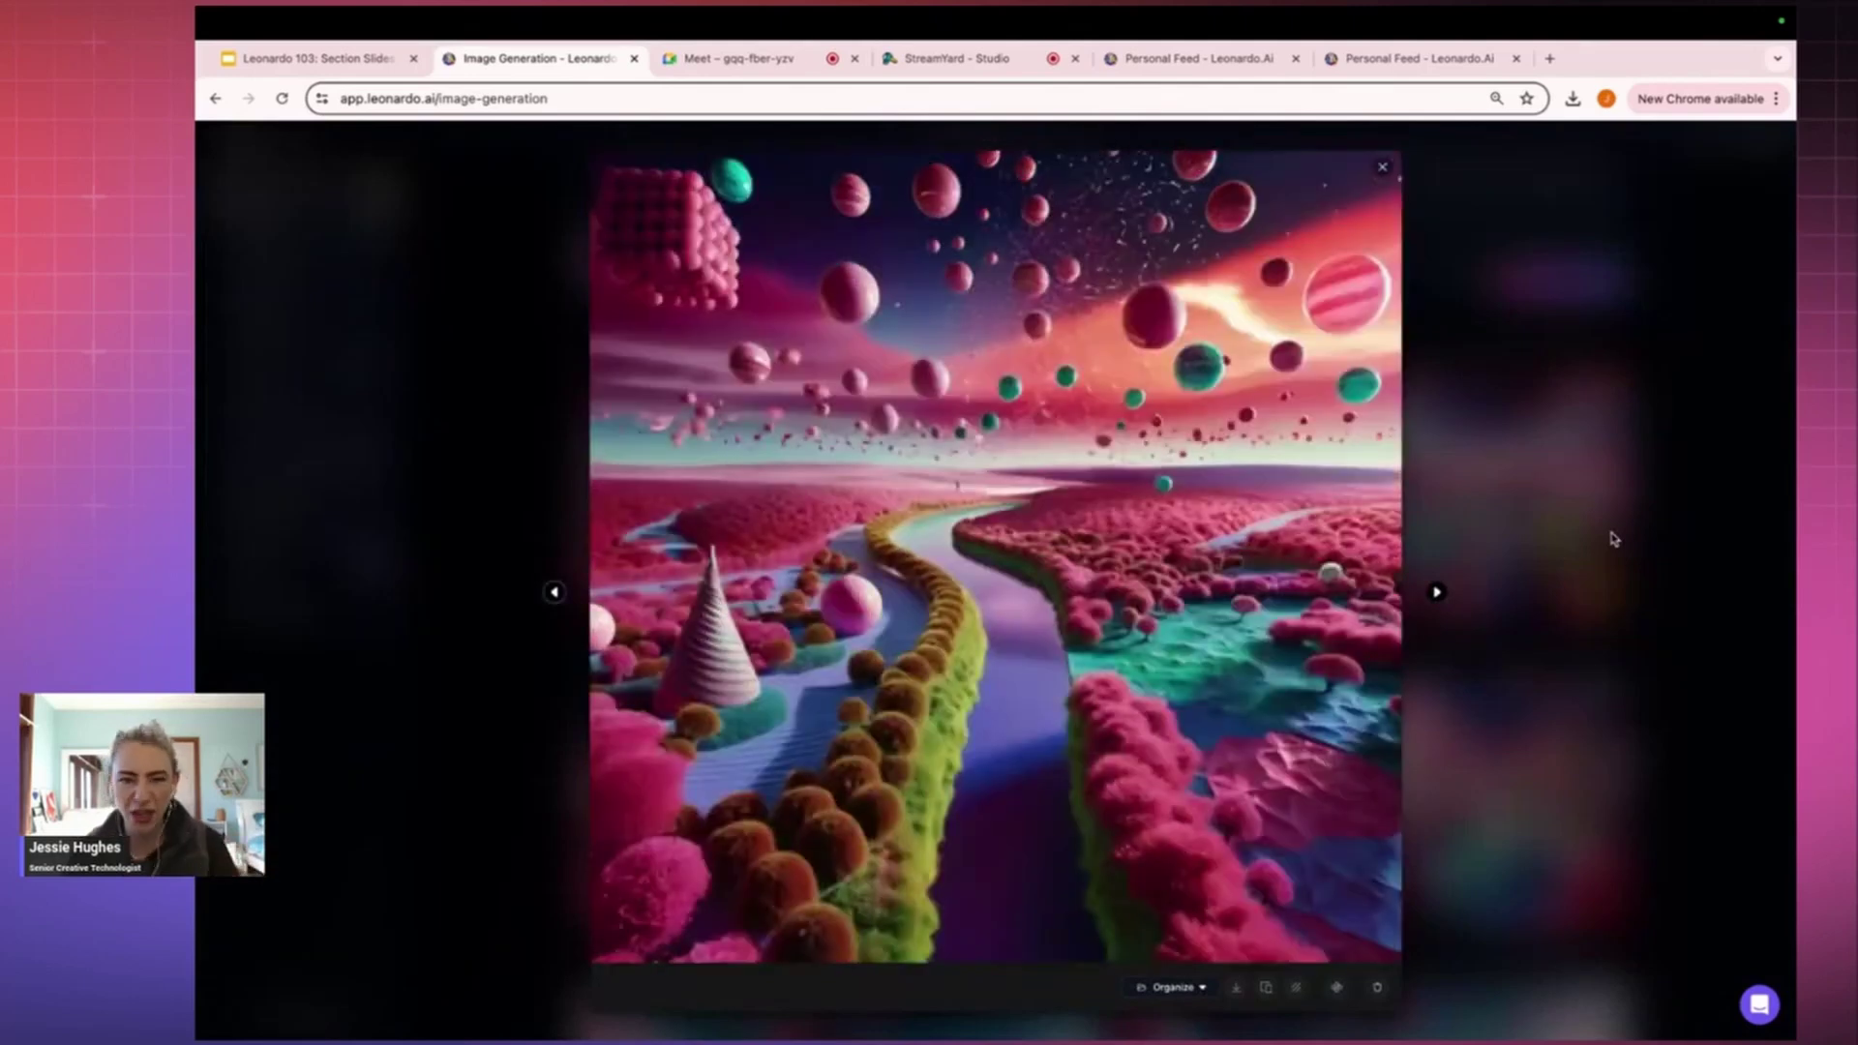
pyautogui.press('Right')
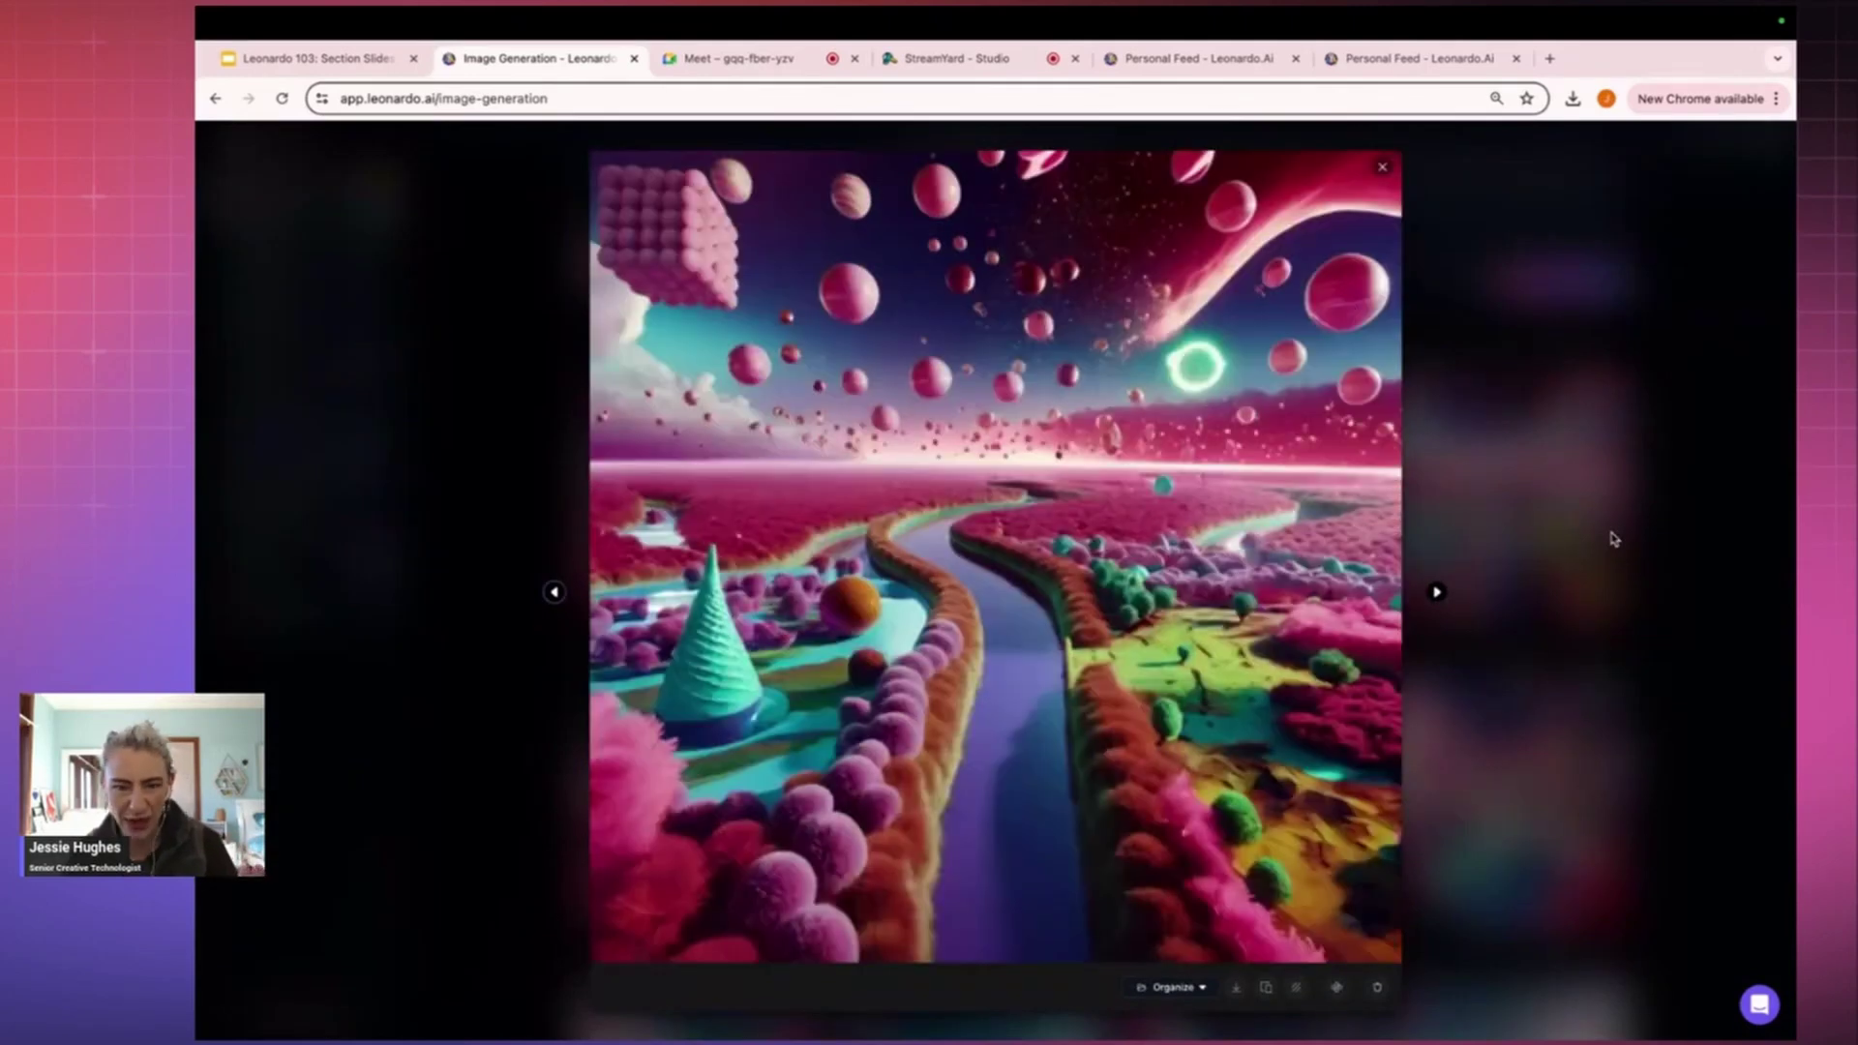
pyautogui.press('Right')
pyautogui.press('Escape')
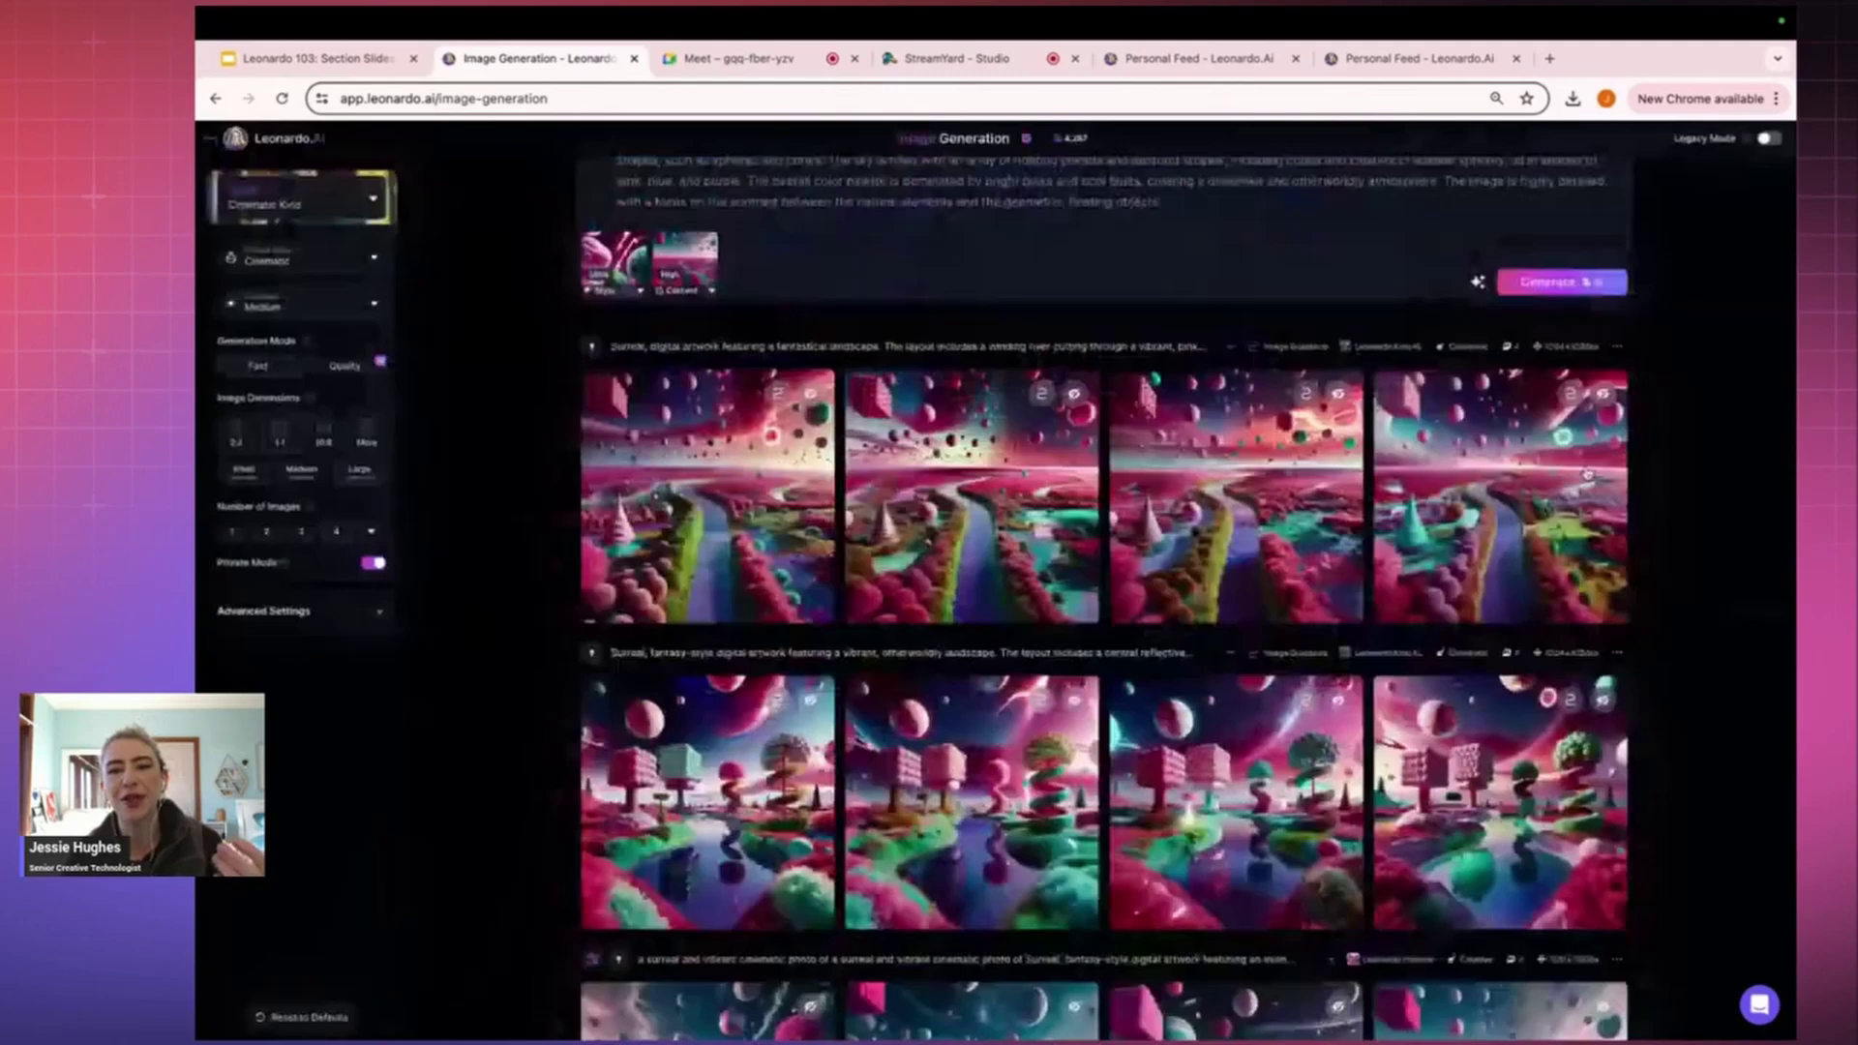
# Browse the earlier-image picker without choosing, then clear the landscape prompt.
pyautogui.scroll(-1, 898, 380)
pyautogui.scroll(3, 898, 380)
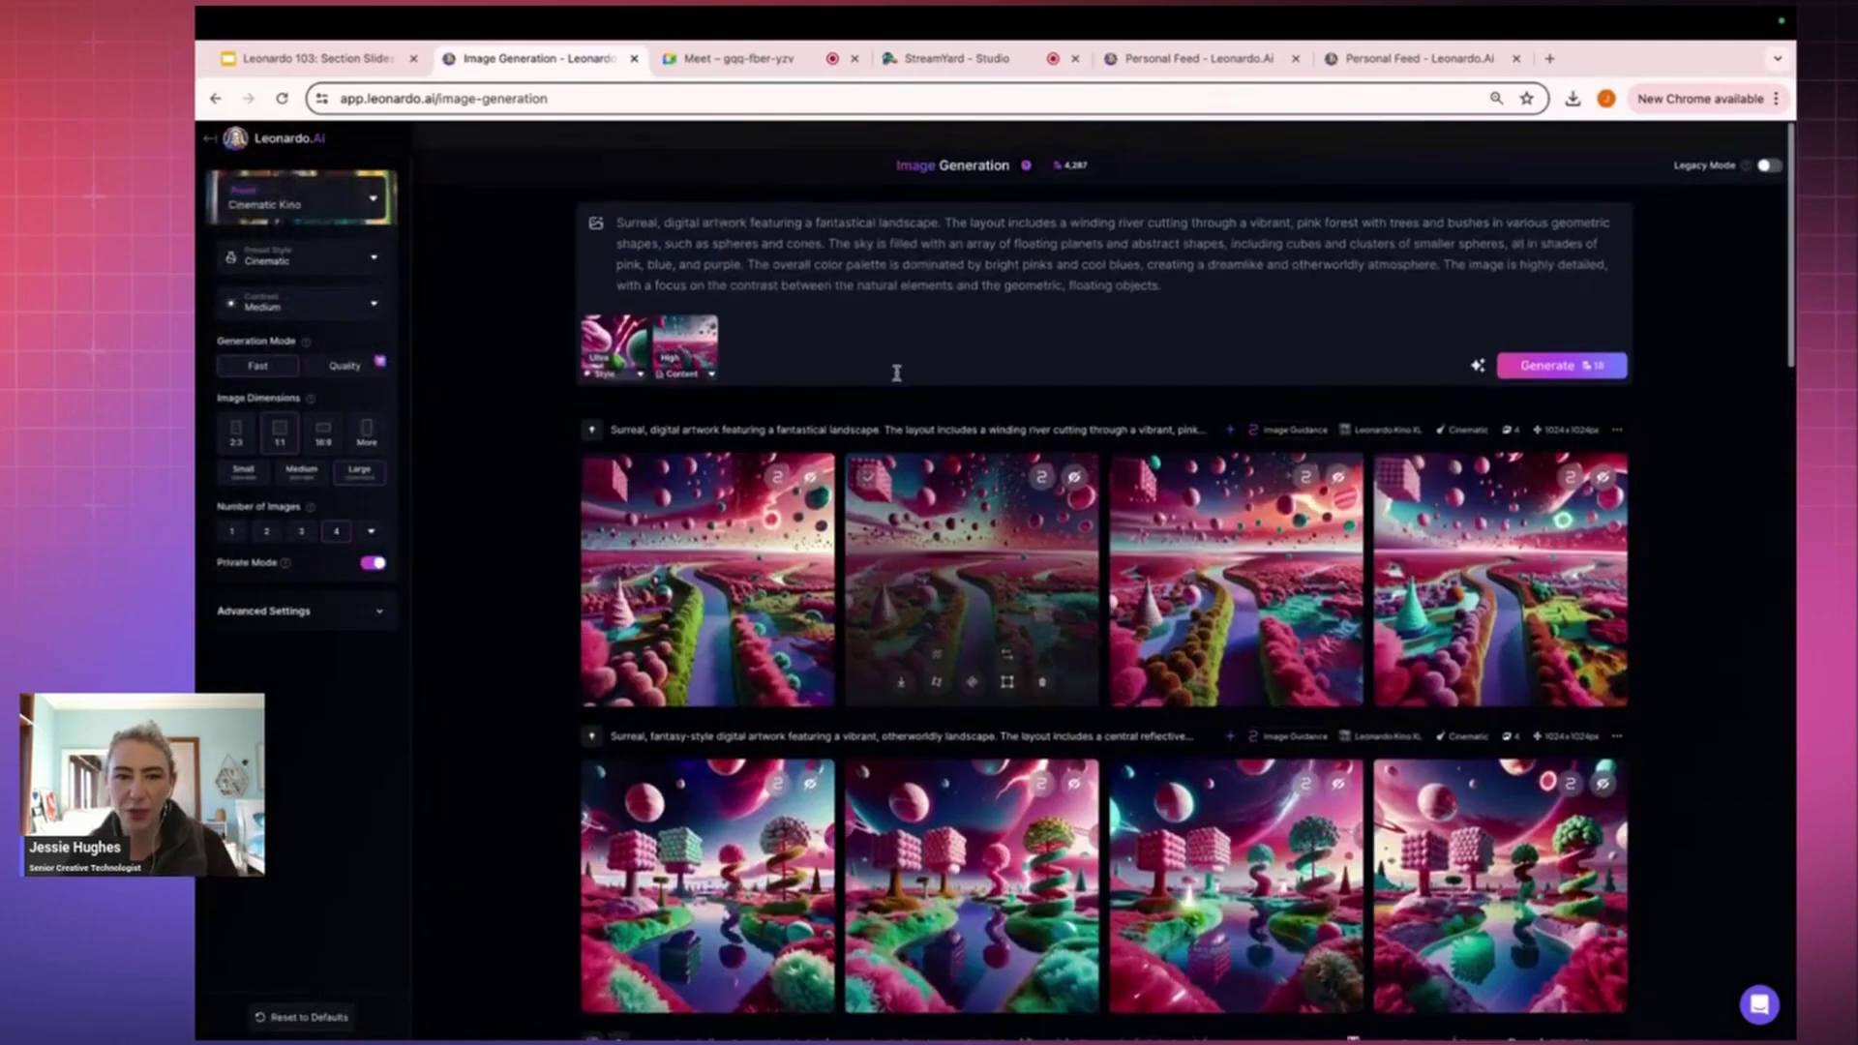
pyautogui.scroll(-2, 825, 299)
pyautogui.scroll(-5, 811, 436)
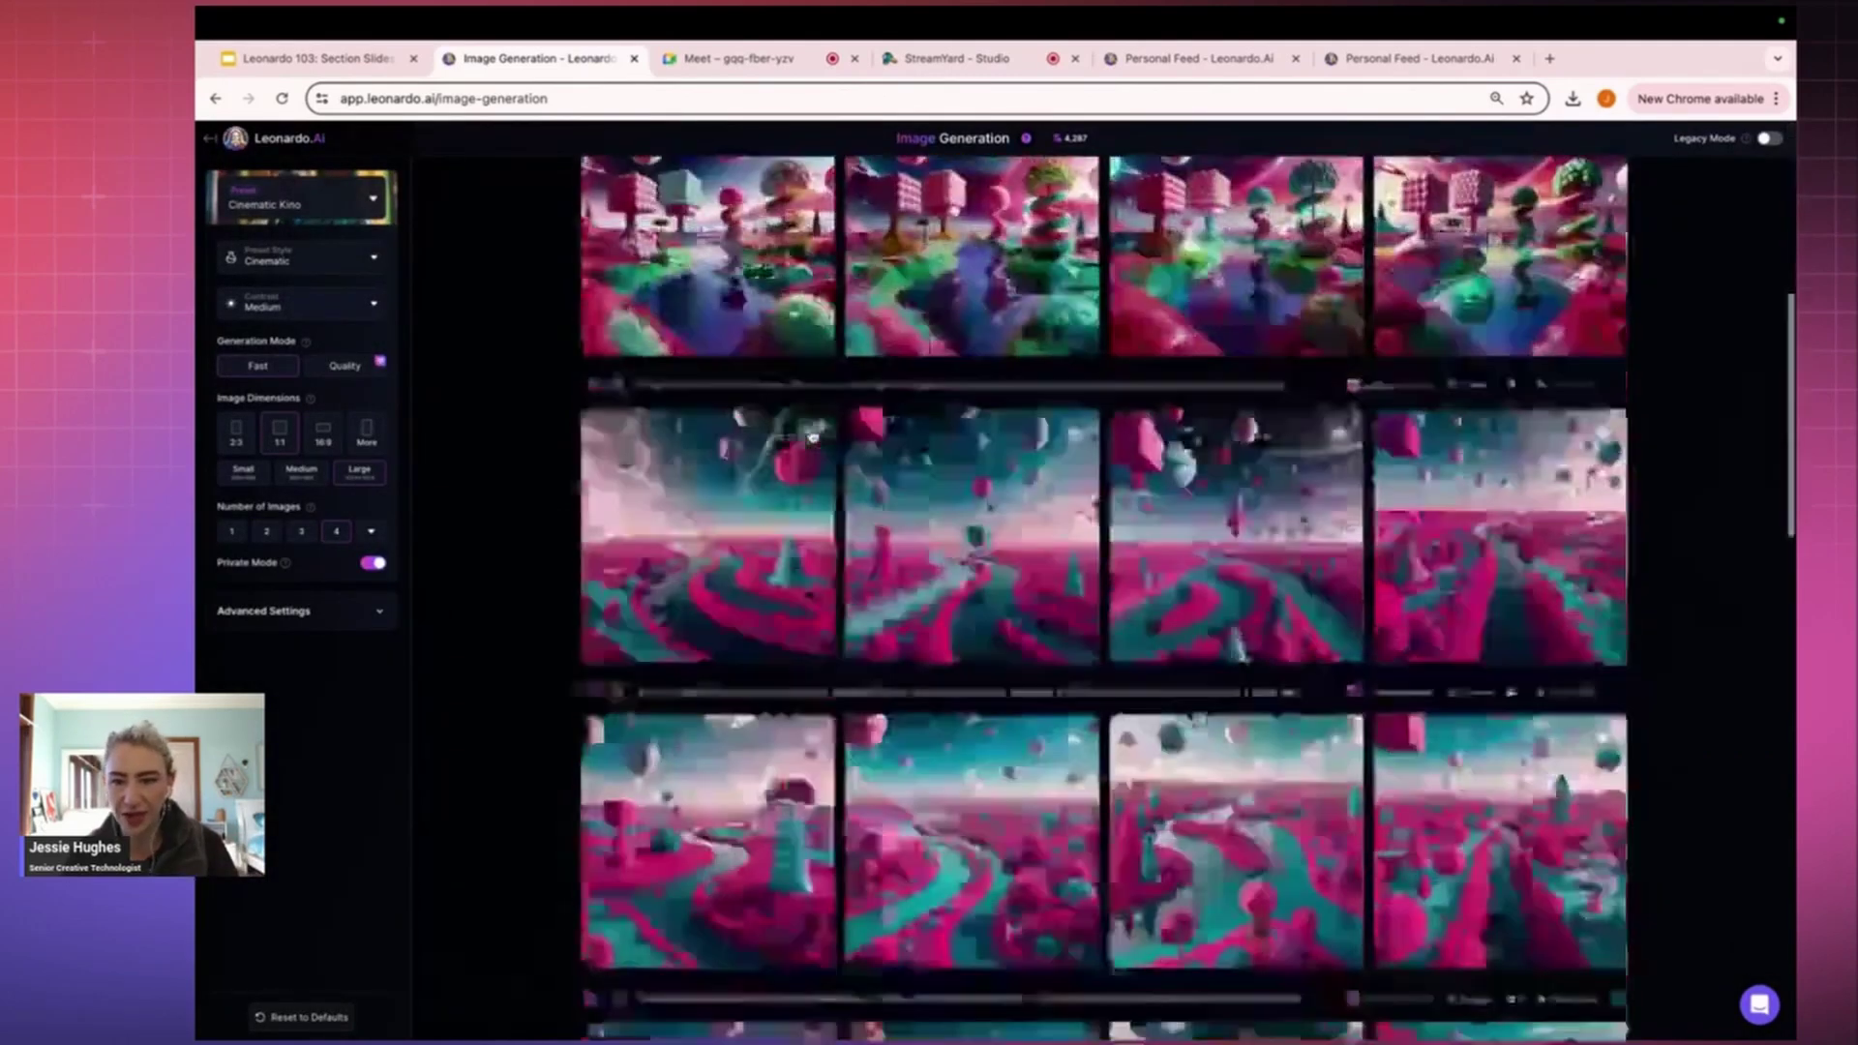
pyautogui.scroll(7, 811, 437)
pyautogui.click(685, 319)
pyautogui.scroll(-20, 1204, 550)
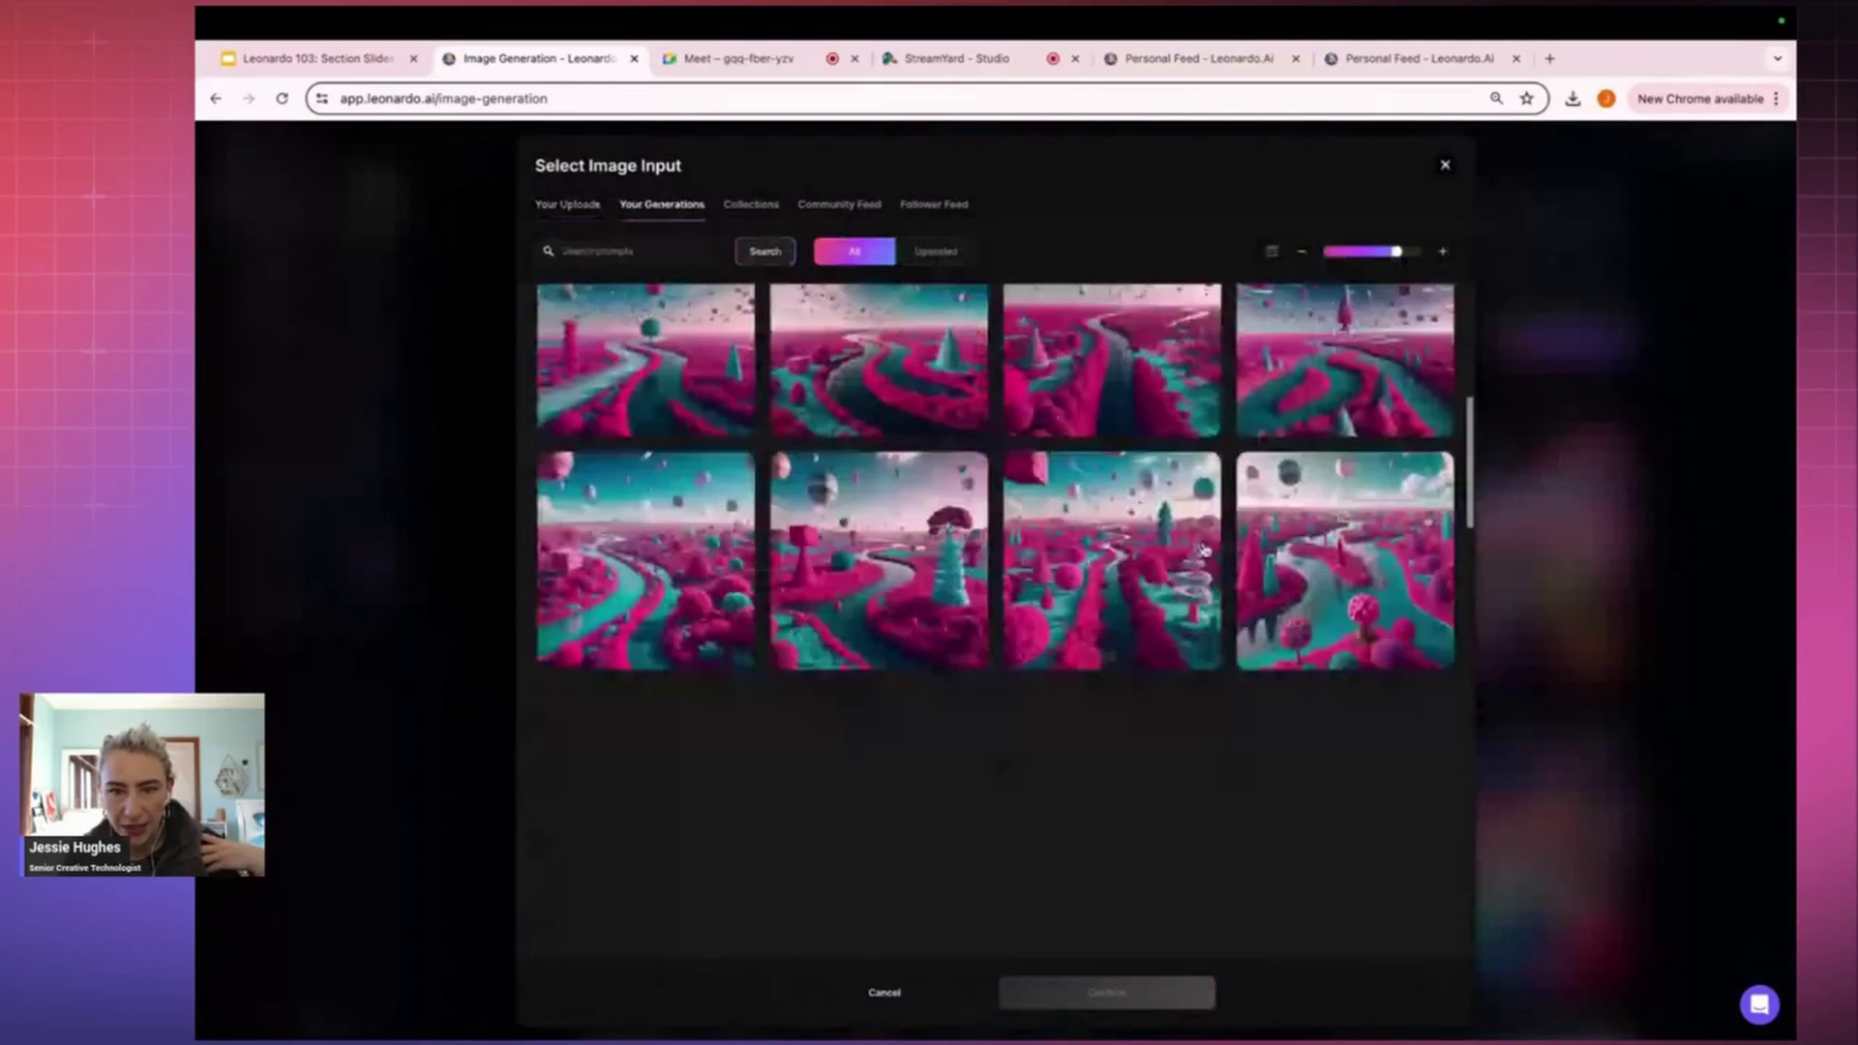
pyautogui.scroll(-10, 1204, 549)
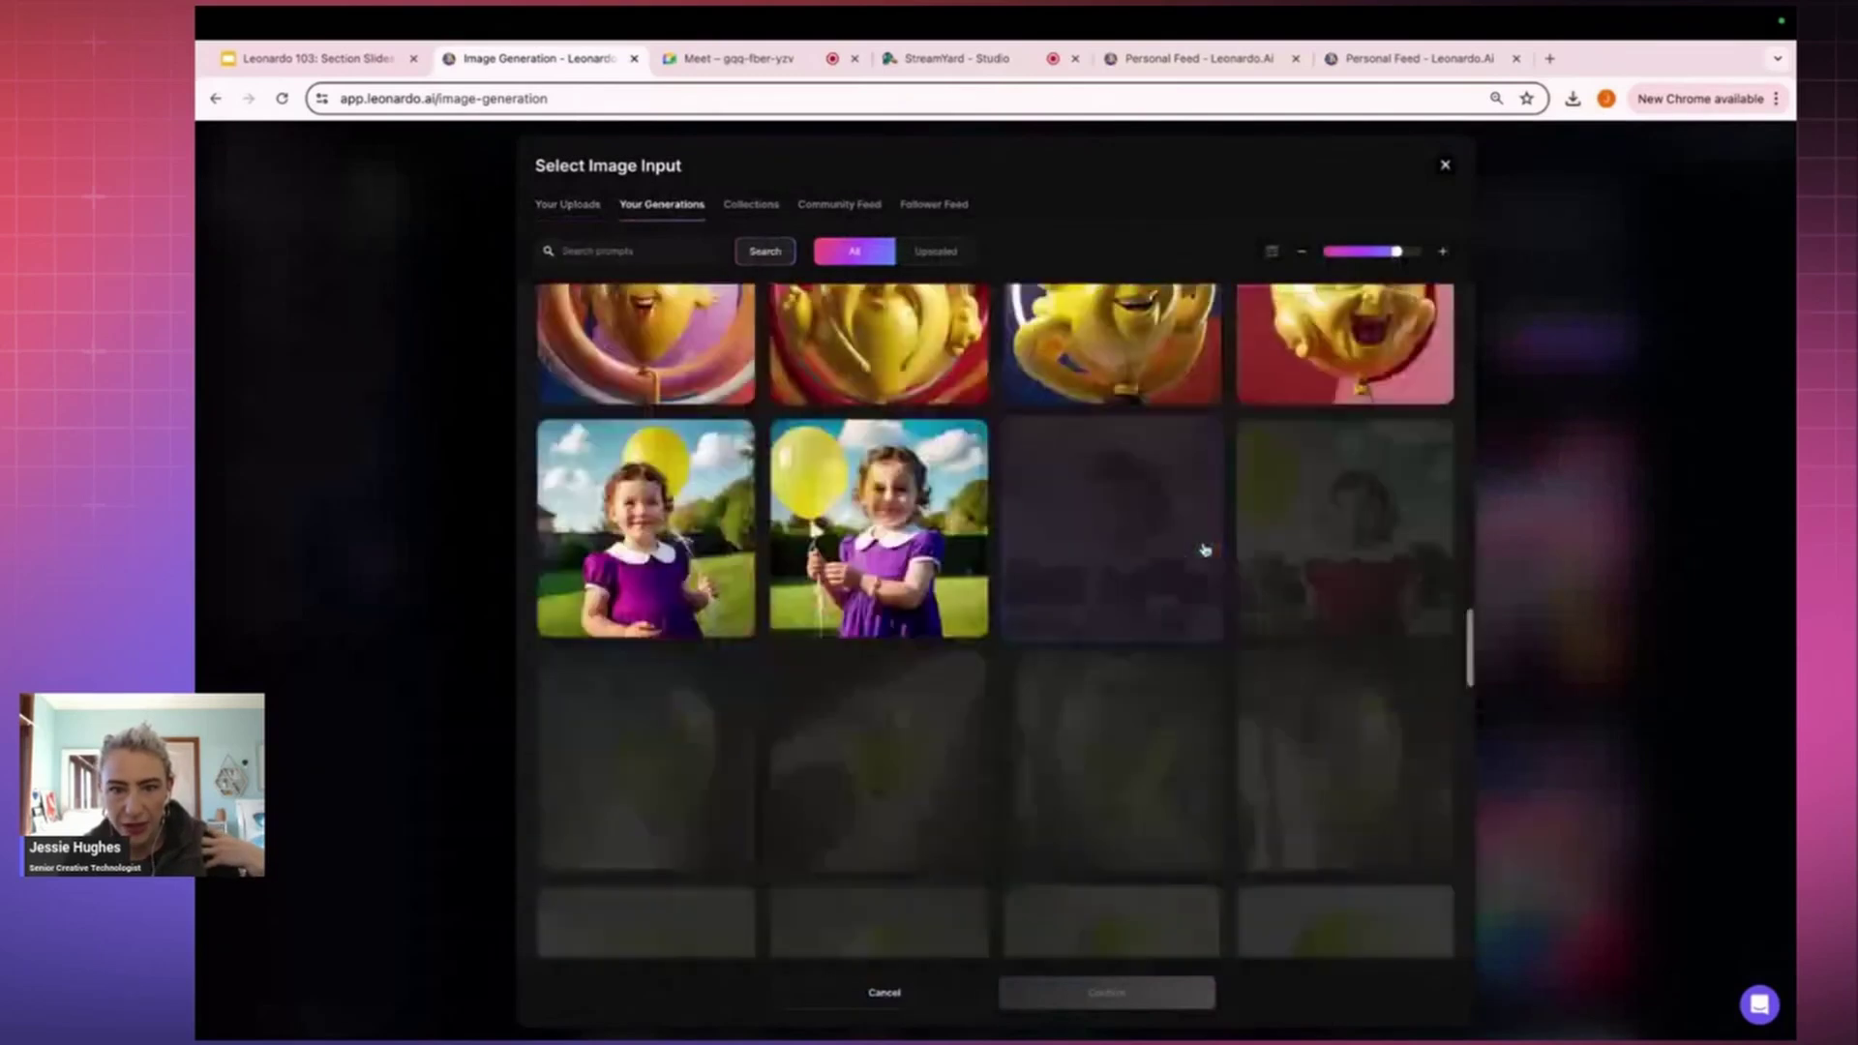
pyautogui.scroll(10, 1205, 549)
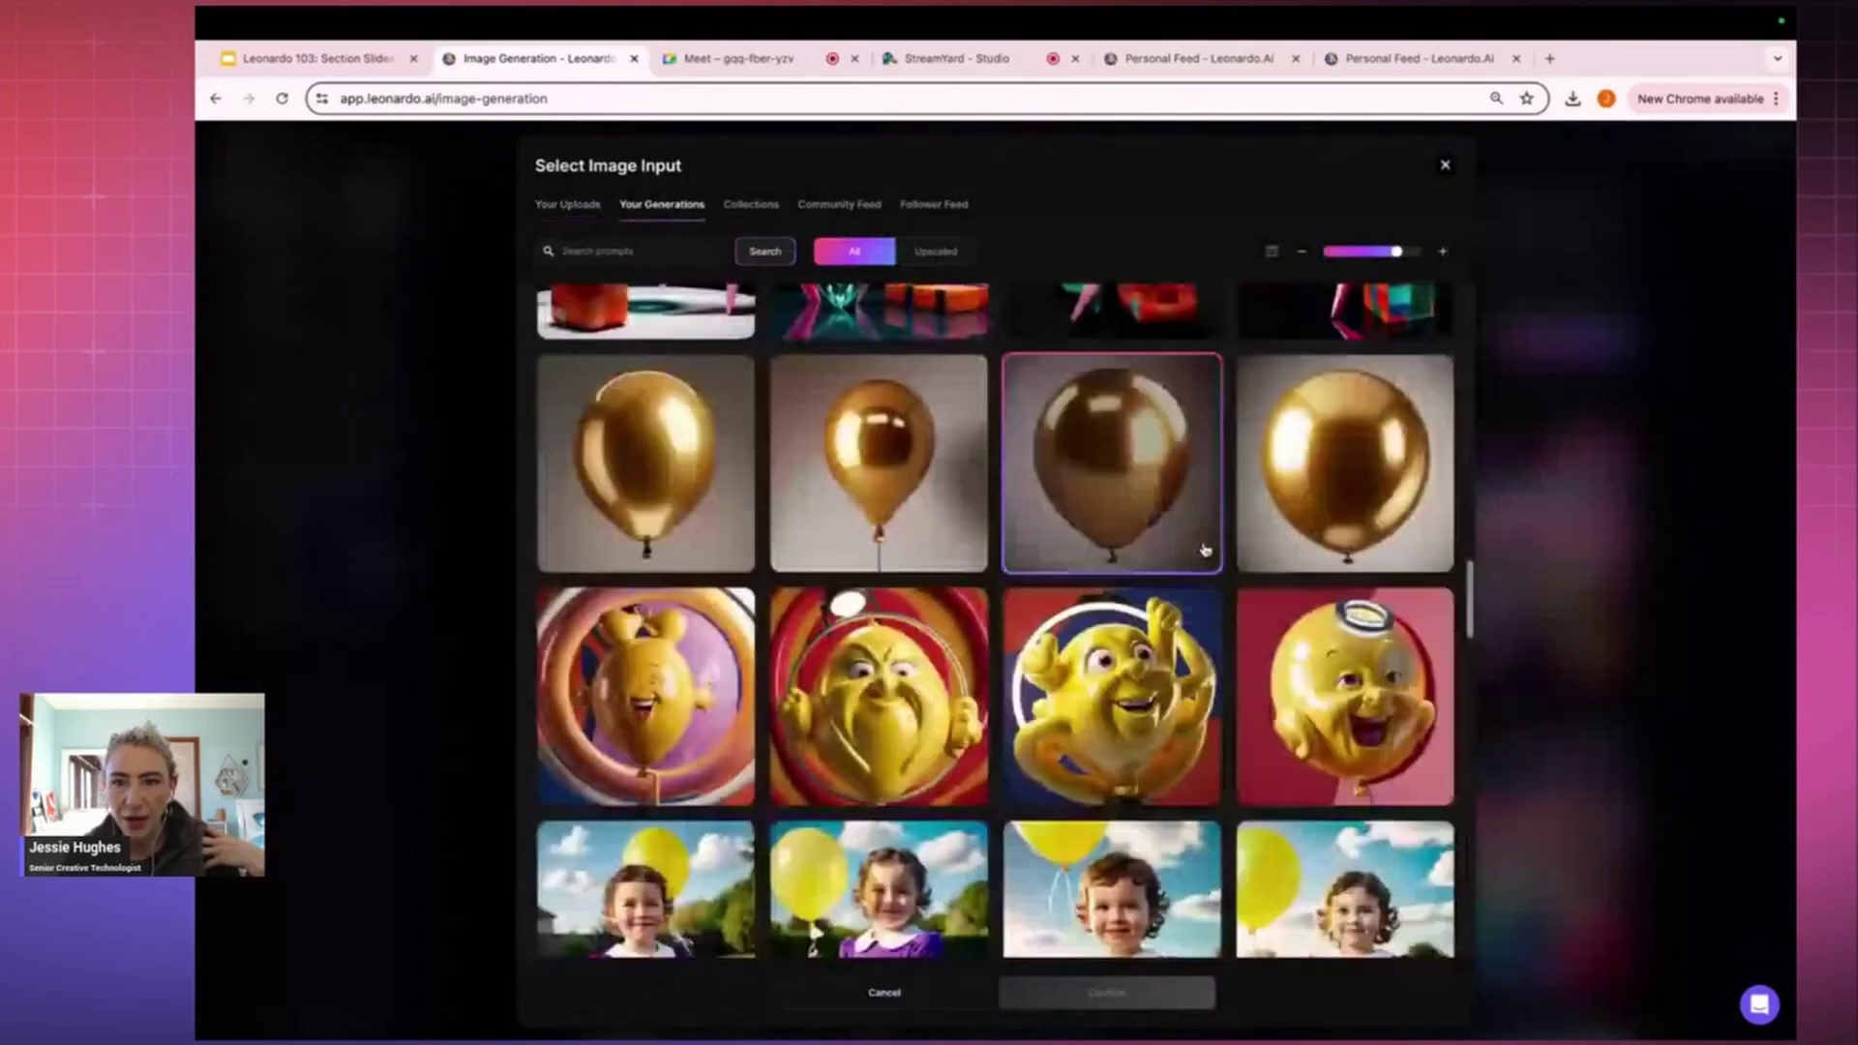
pyautogui.click(1448, 163)
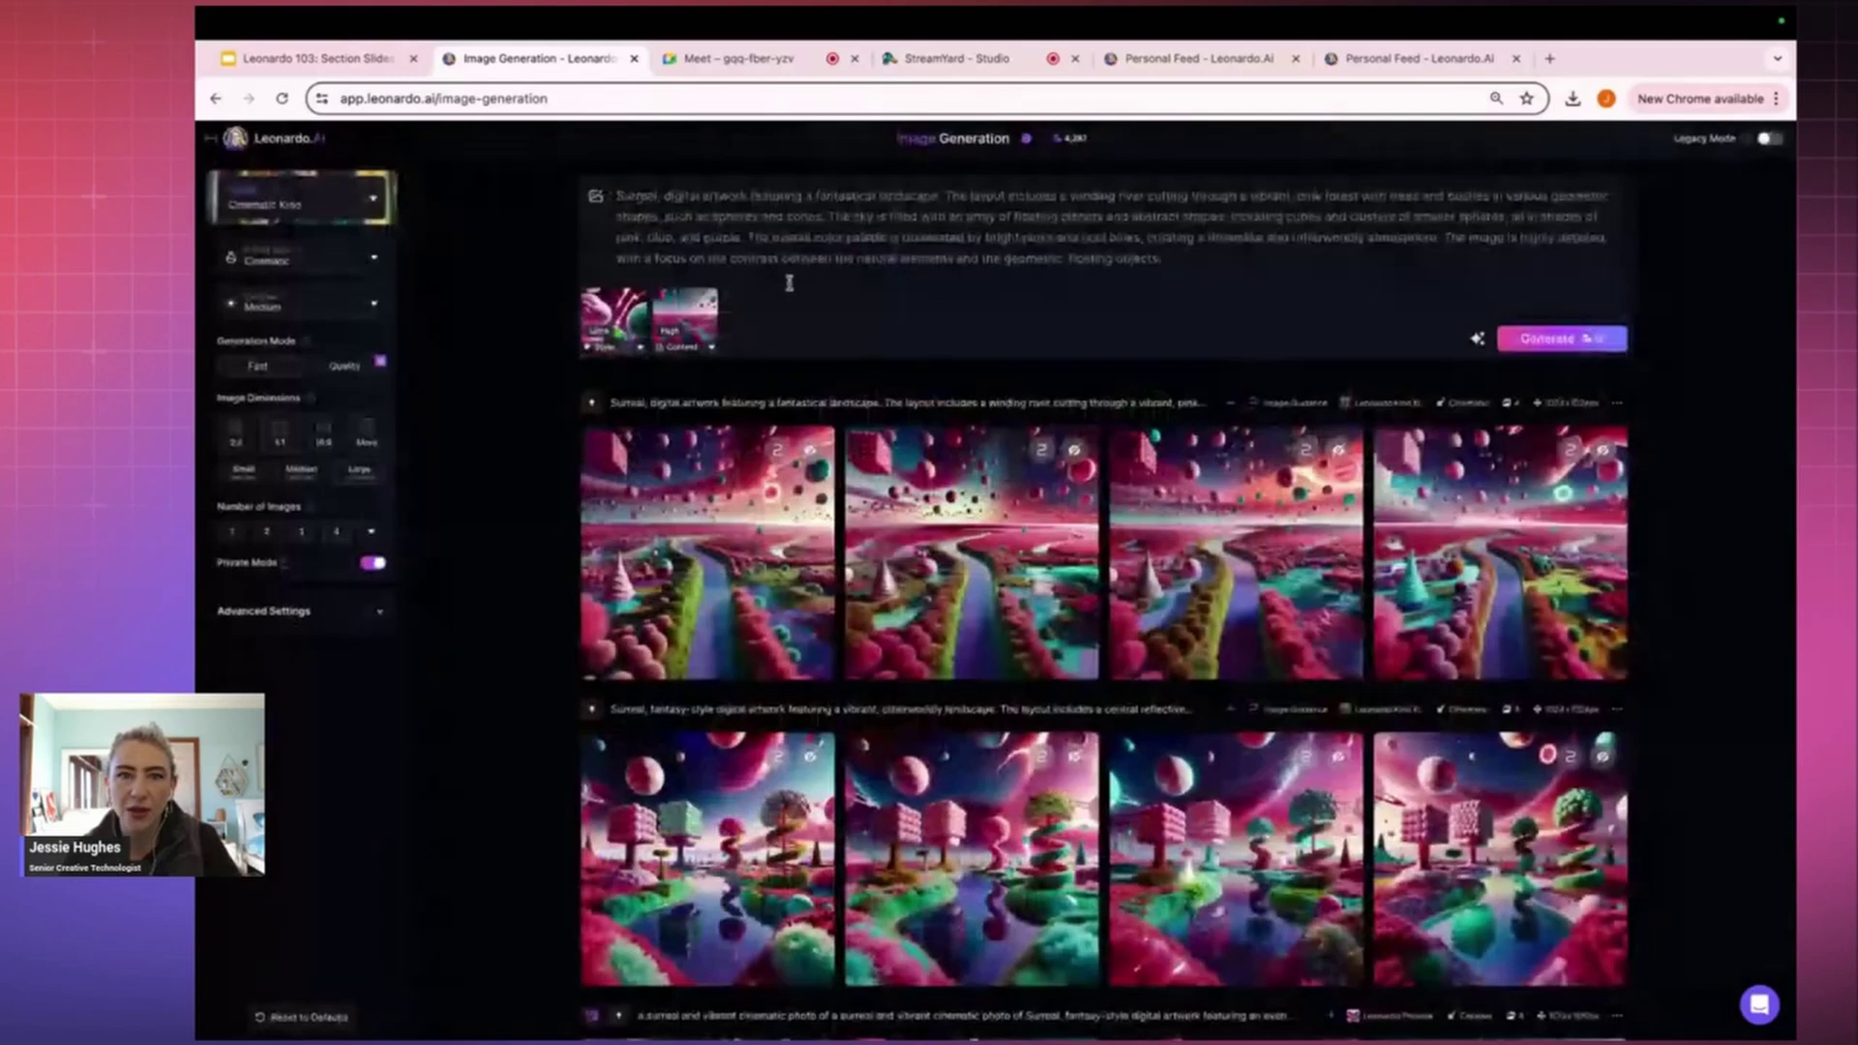
pyautogui.hotkey('ctrl', 'a')
pyautogui.press('BackSpace')
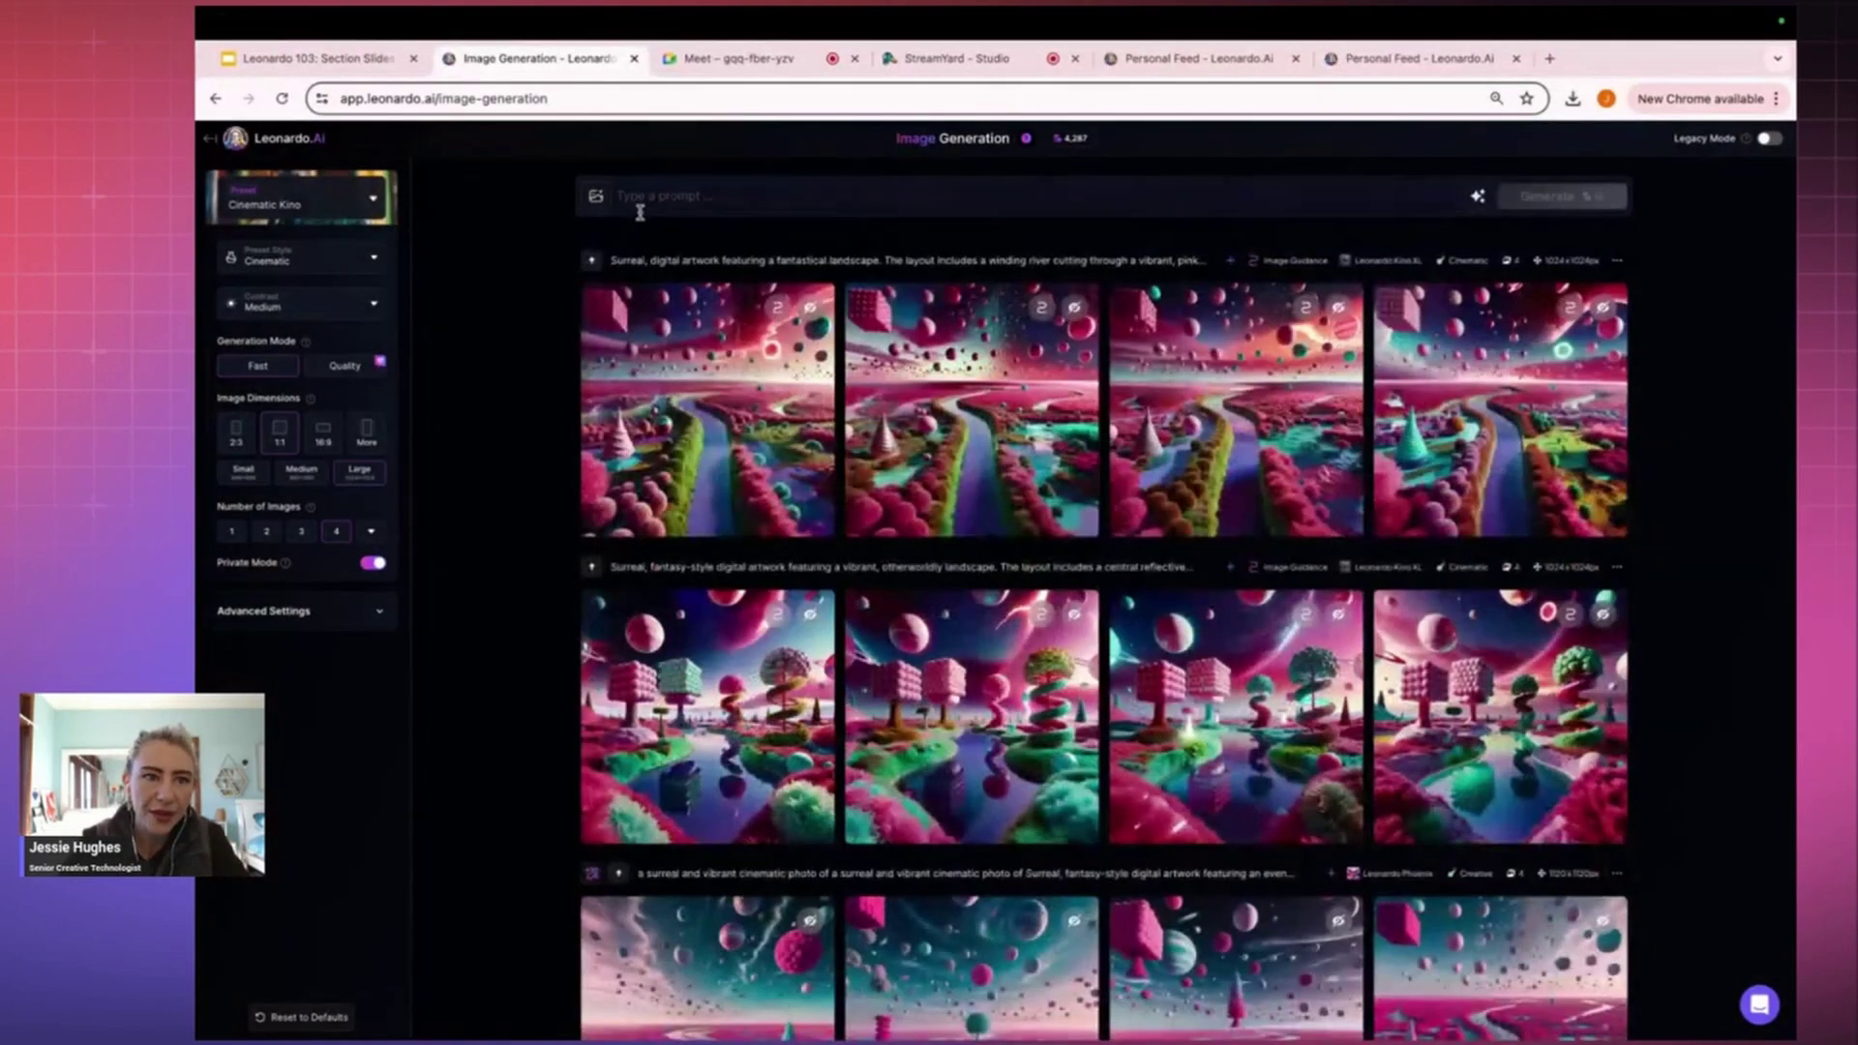
# Fill the prompt via Describe With AI using a yellow balloon from Your Generations.
pyautogui.click(1476, 200)
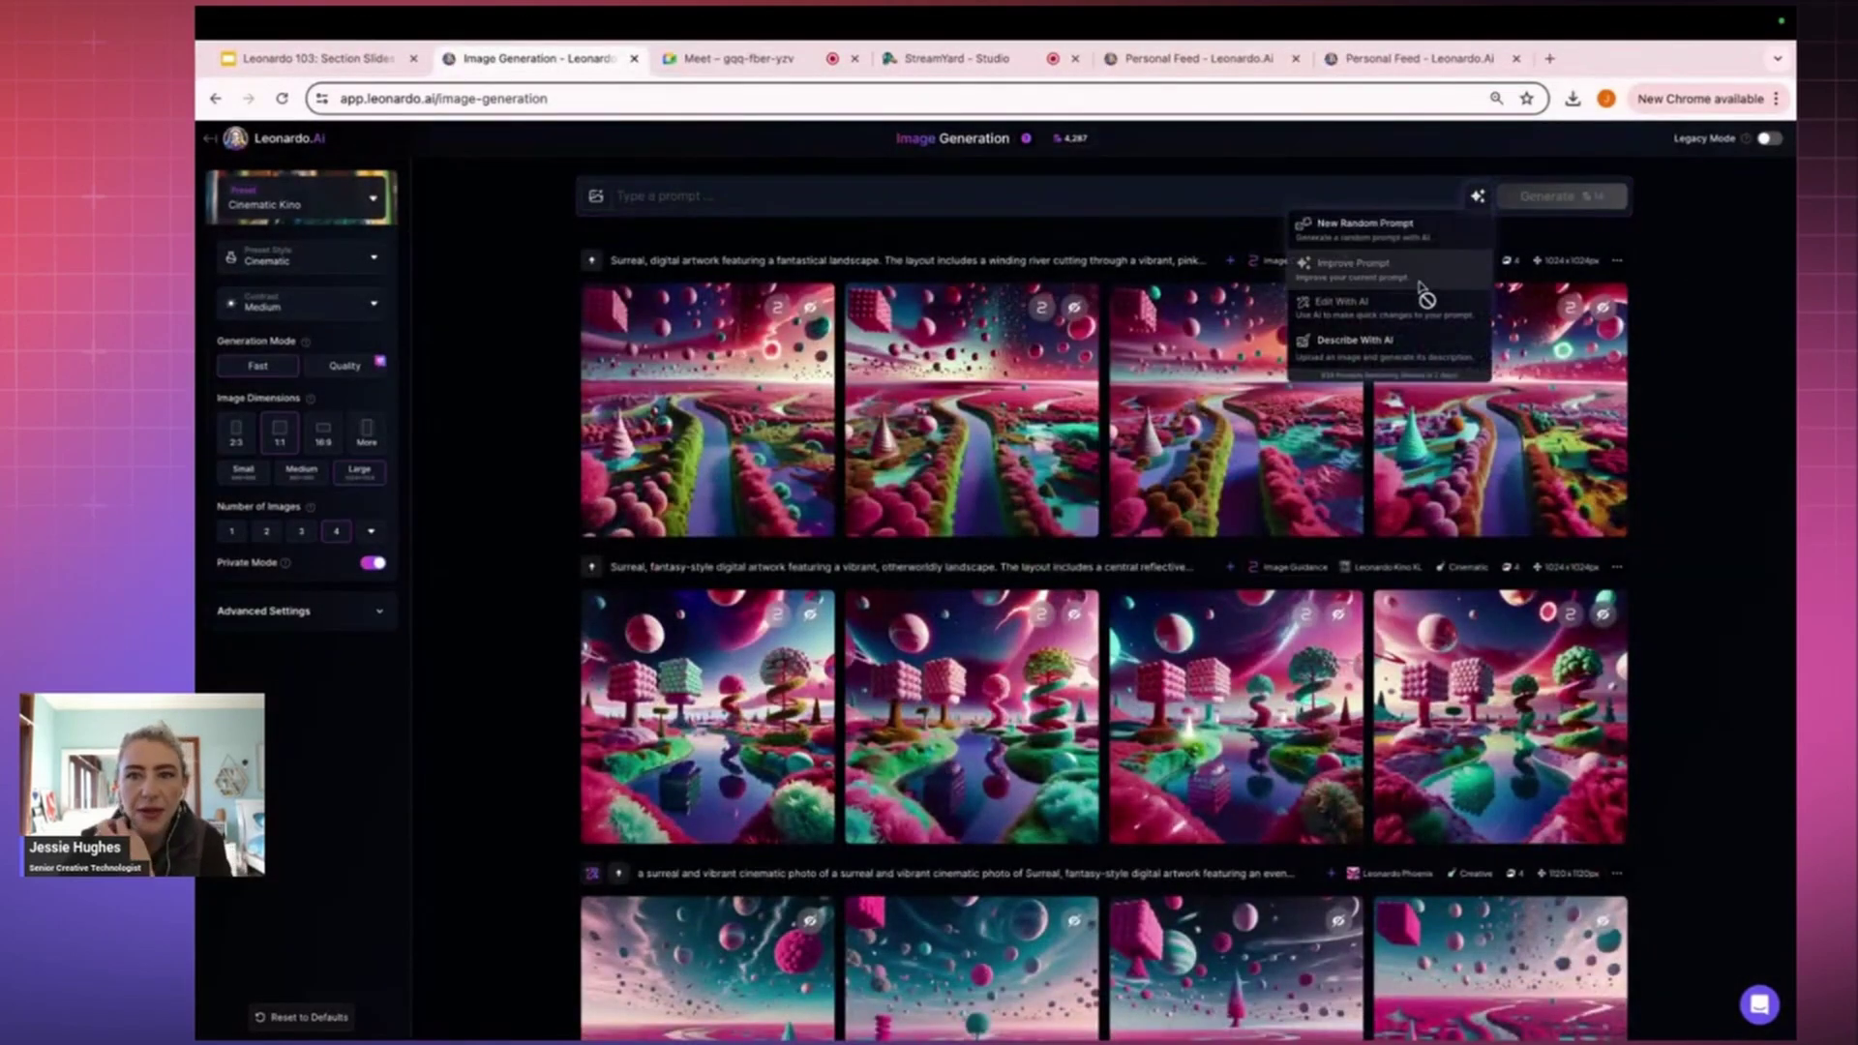
pyautogui.click(1378, 341)
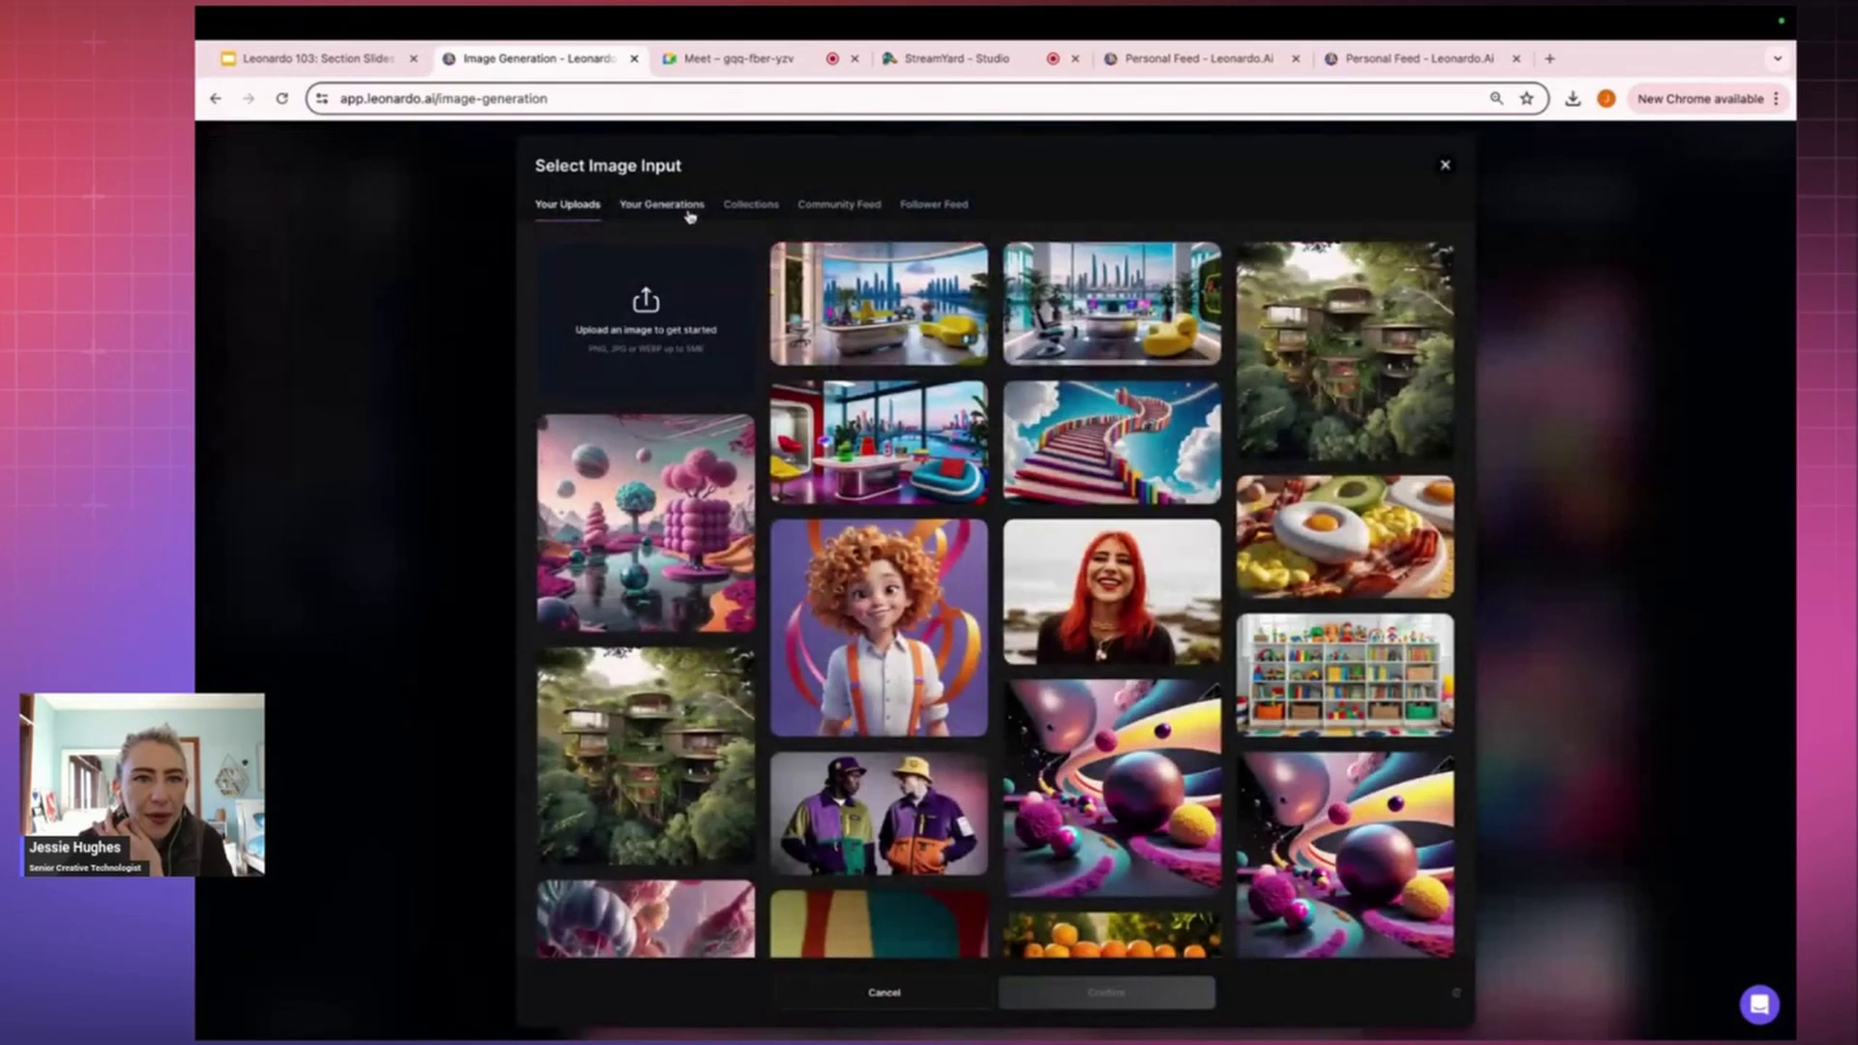
pyautogui.click(657, 213)
pyautogui.scroll(-20, 1142, 510)
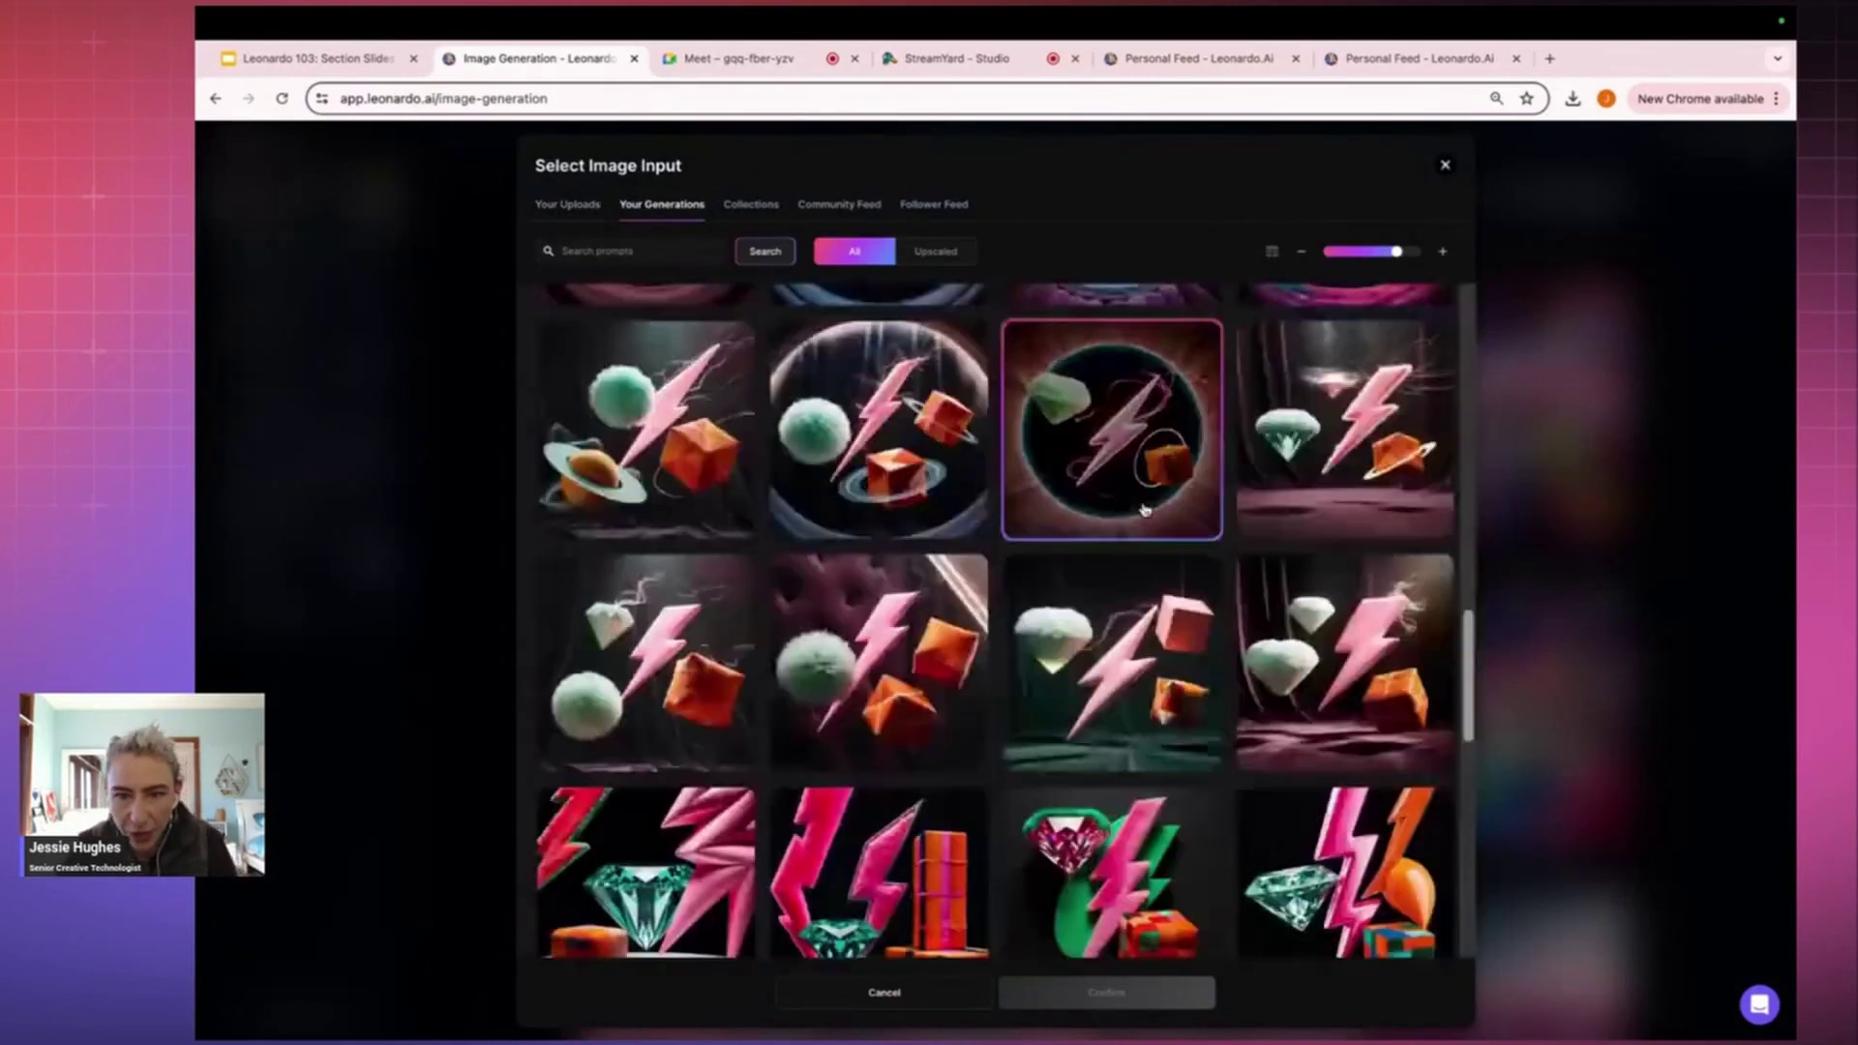
pyautogui.scroll(5, 1143, 509)
pyautogui.scroll(-2, 1080, 474)
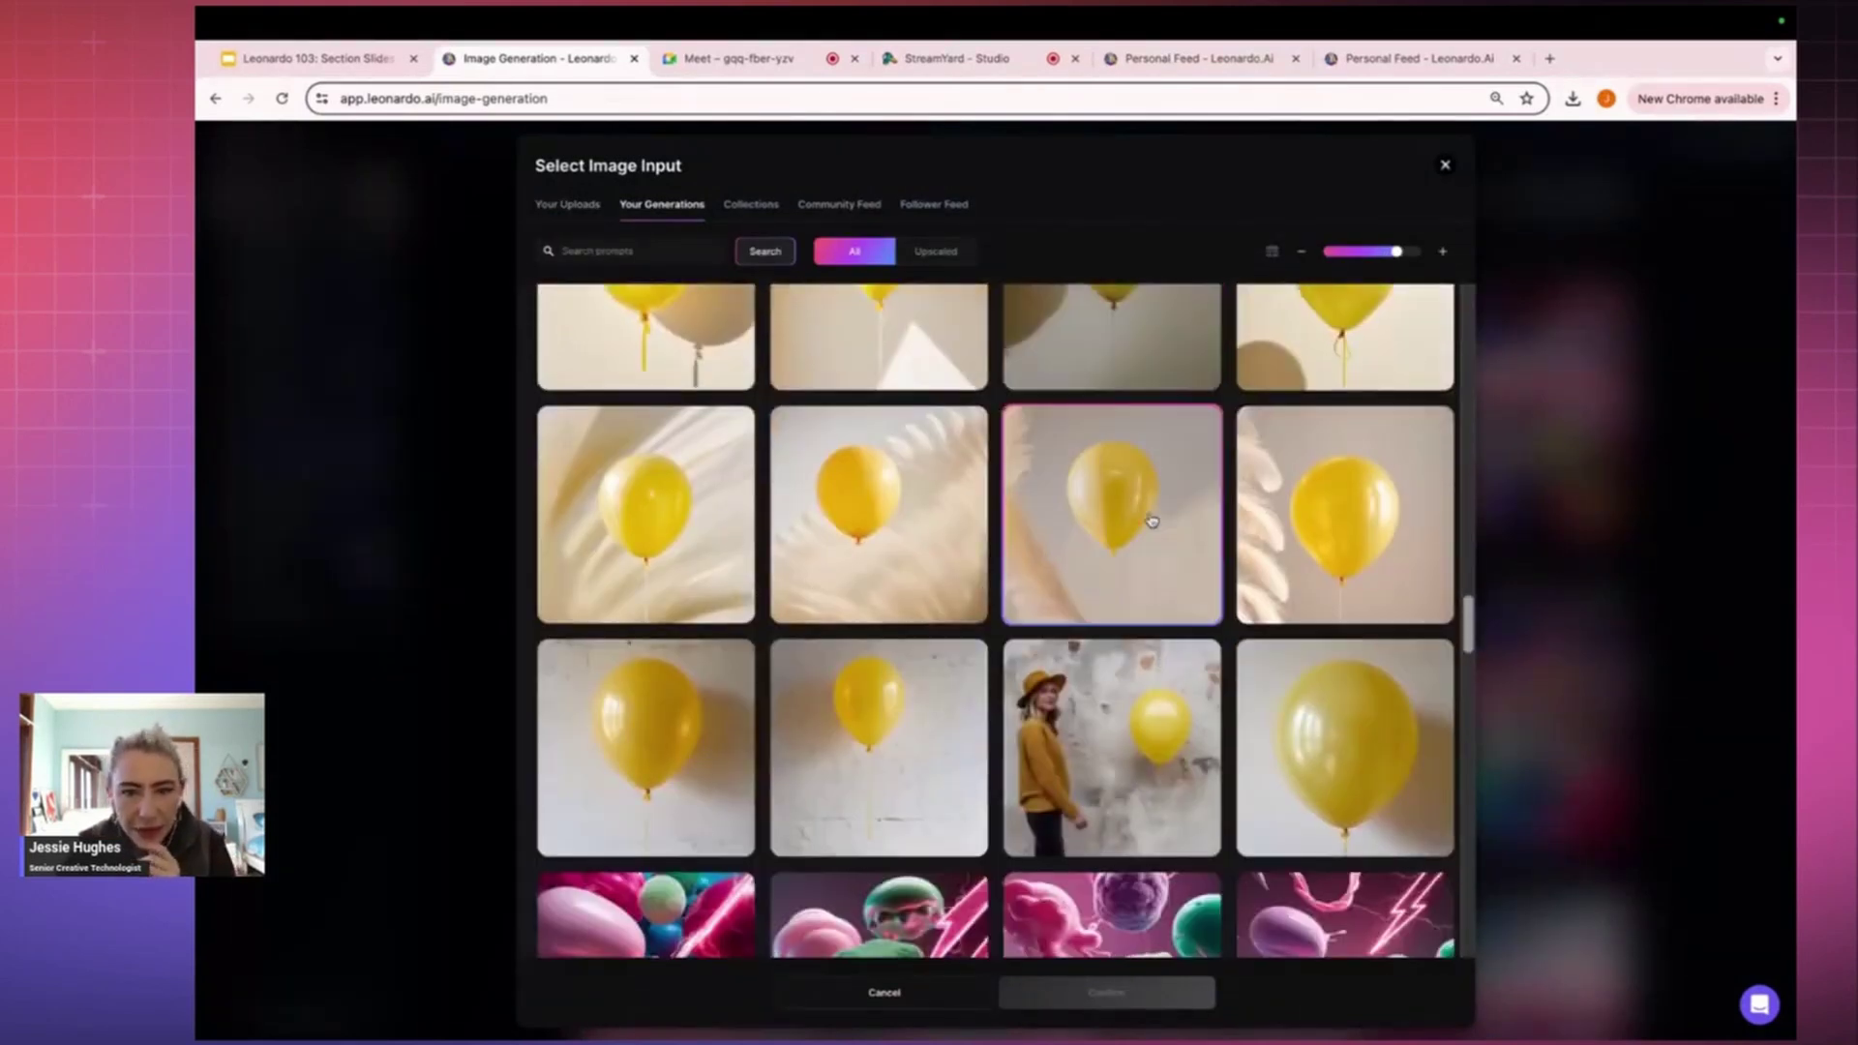
pyautogui.click(848, 507)
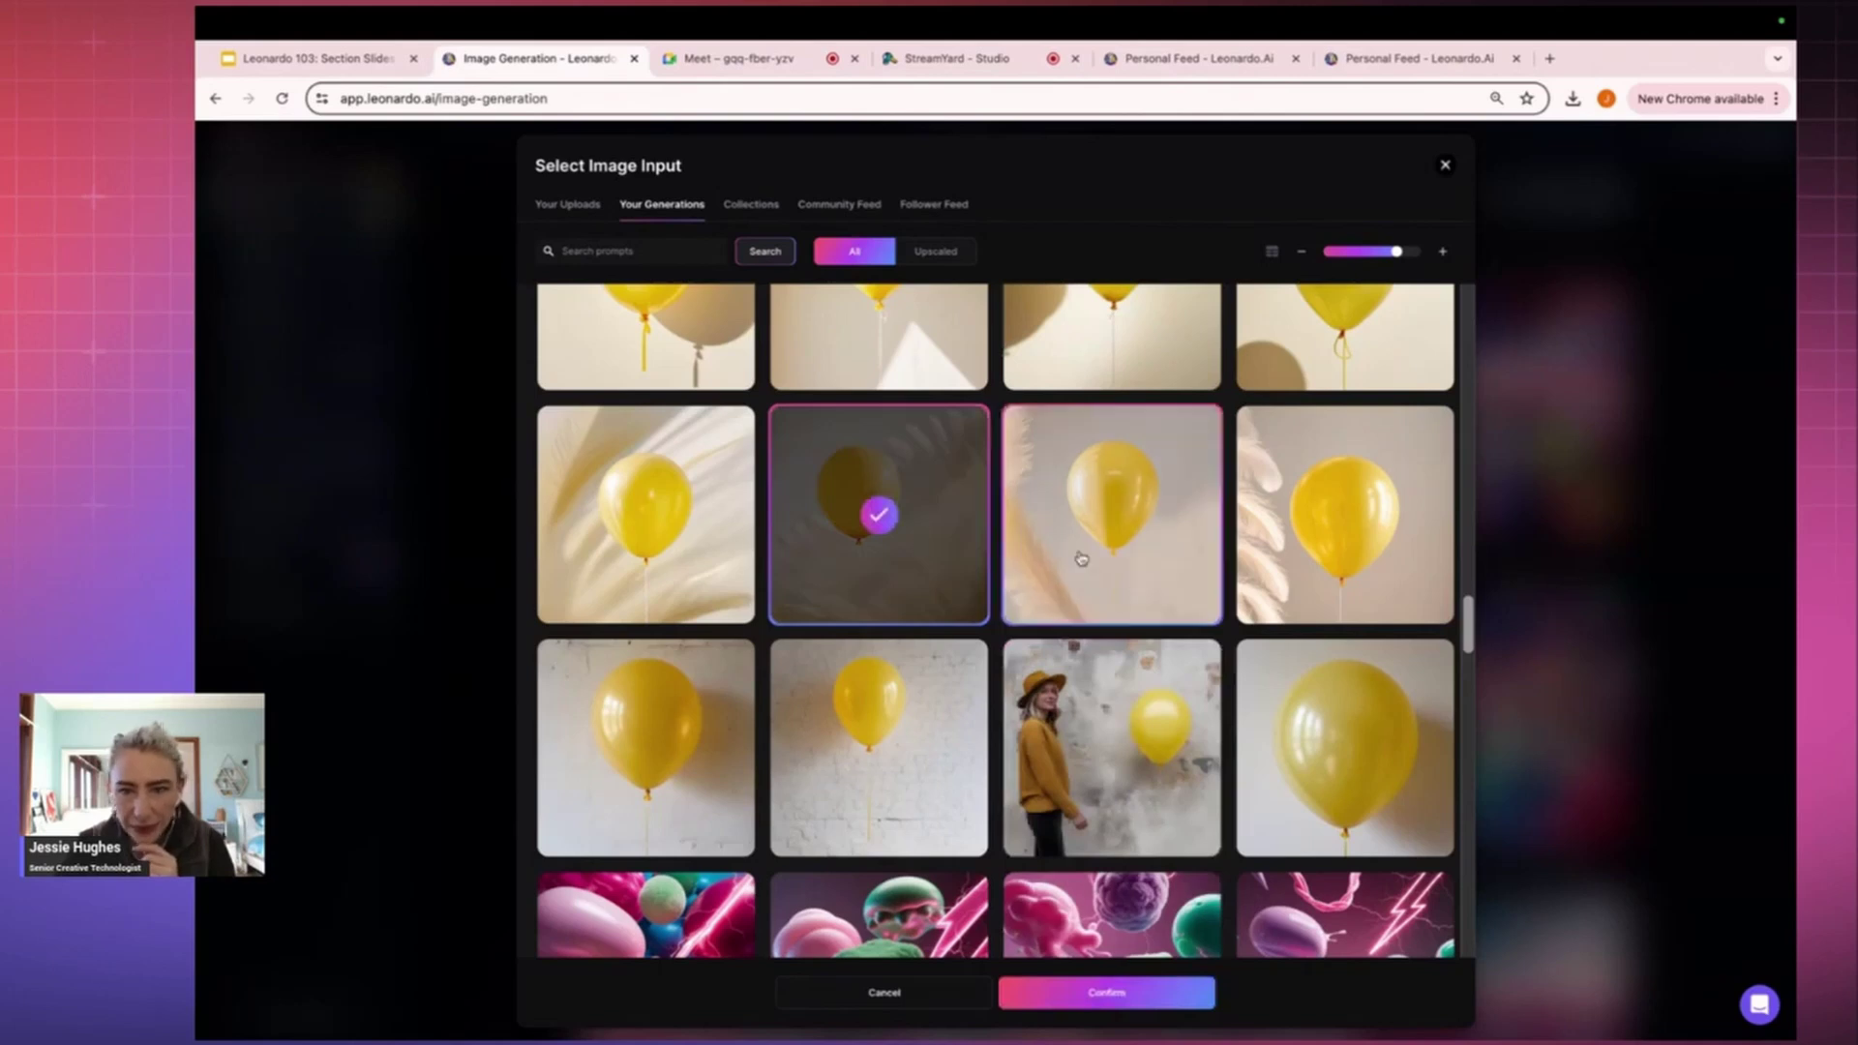
pyautogui.scroll(2, 1077, 555)
pyautogui.scroll(-2, 1089, 561)
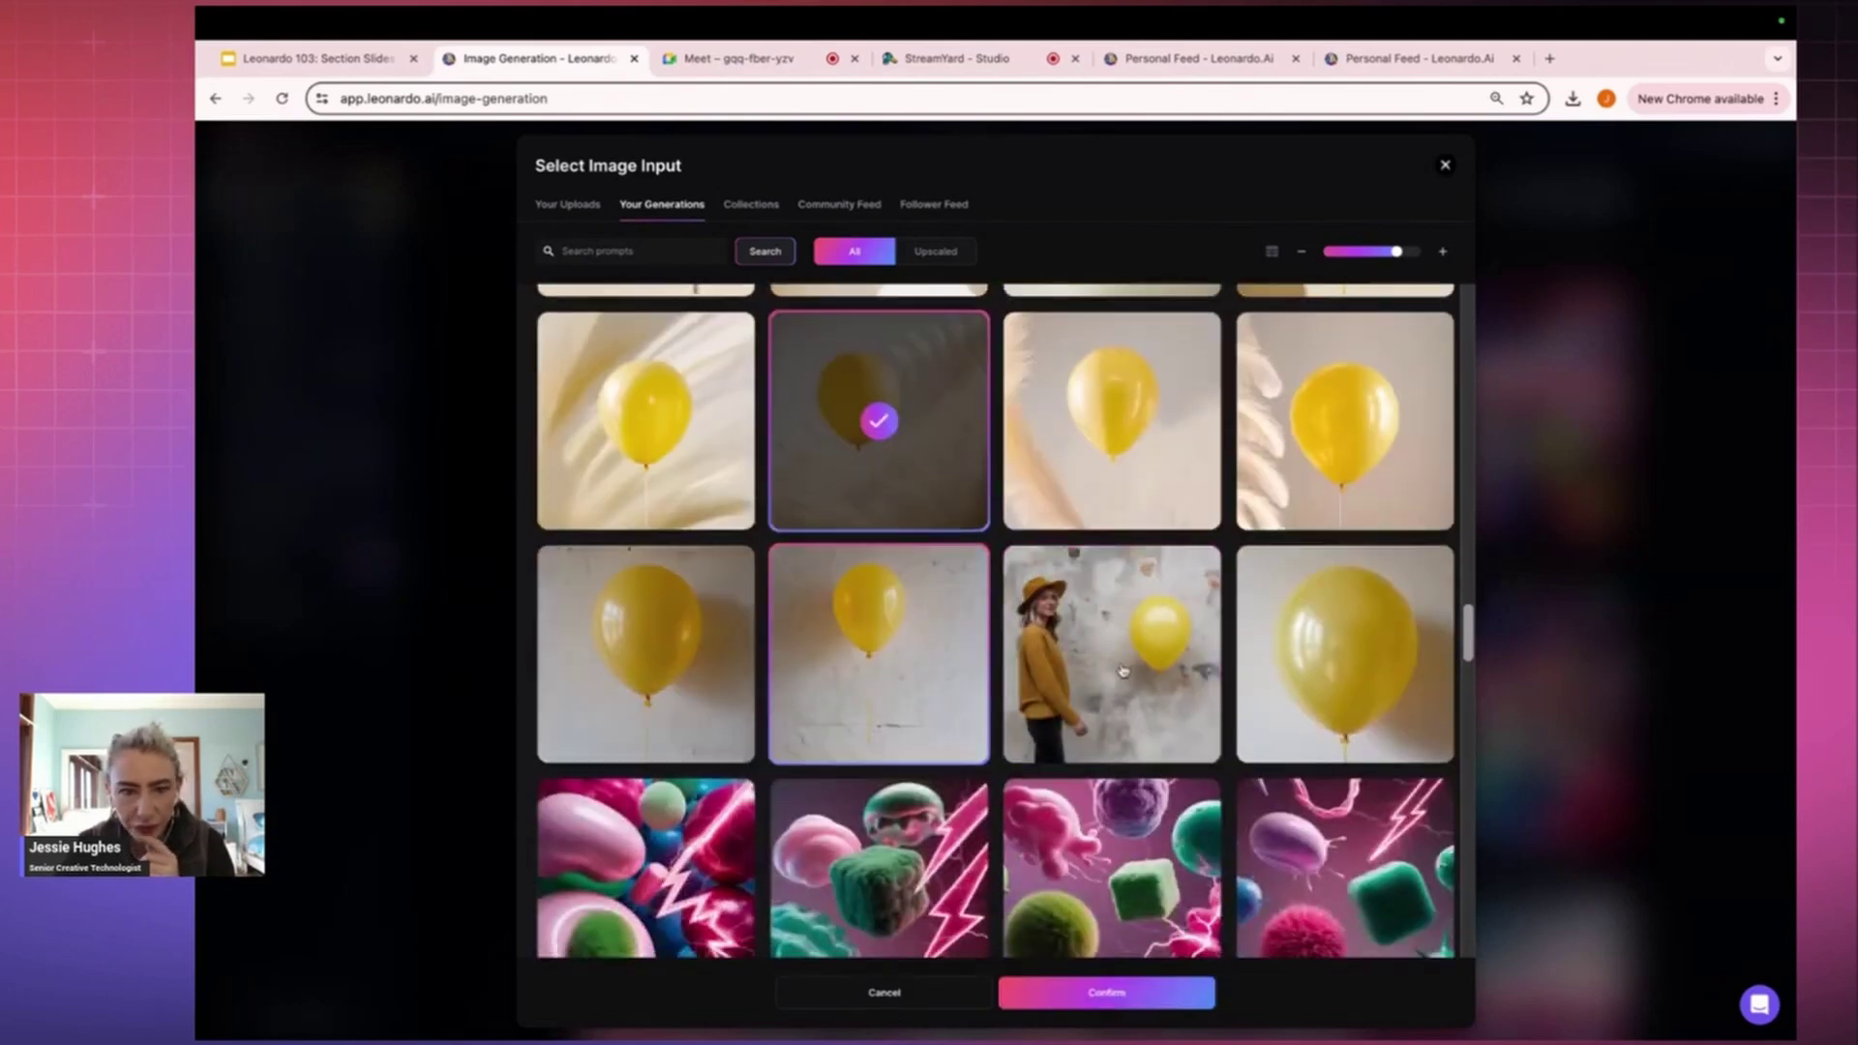
pyautogui.click(1347, 661)
pyautogui.click(1117, 996)
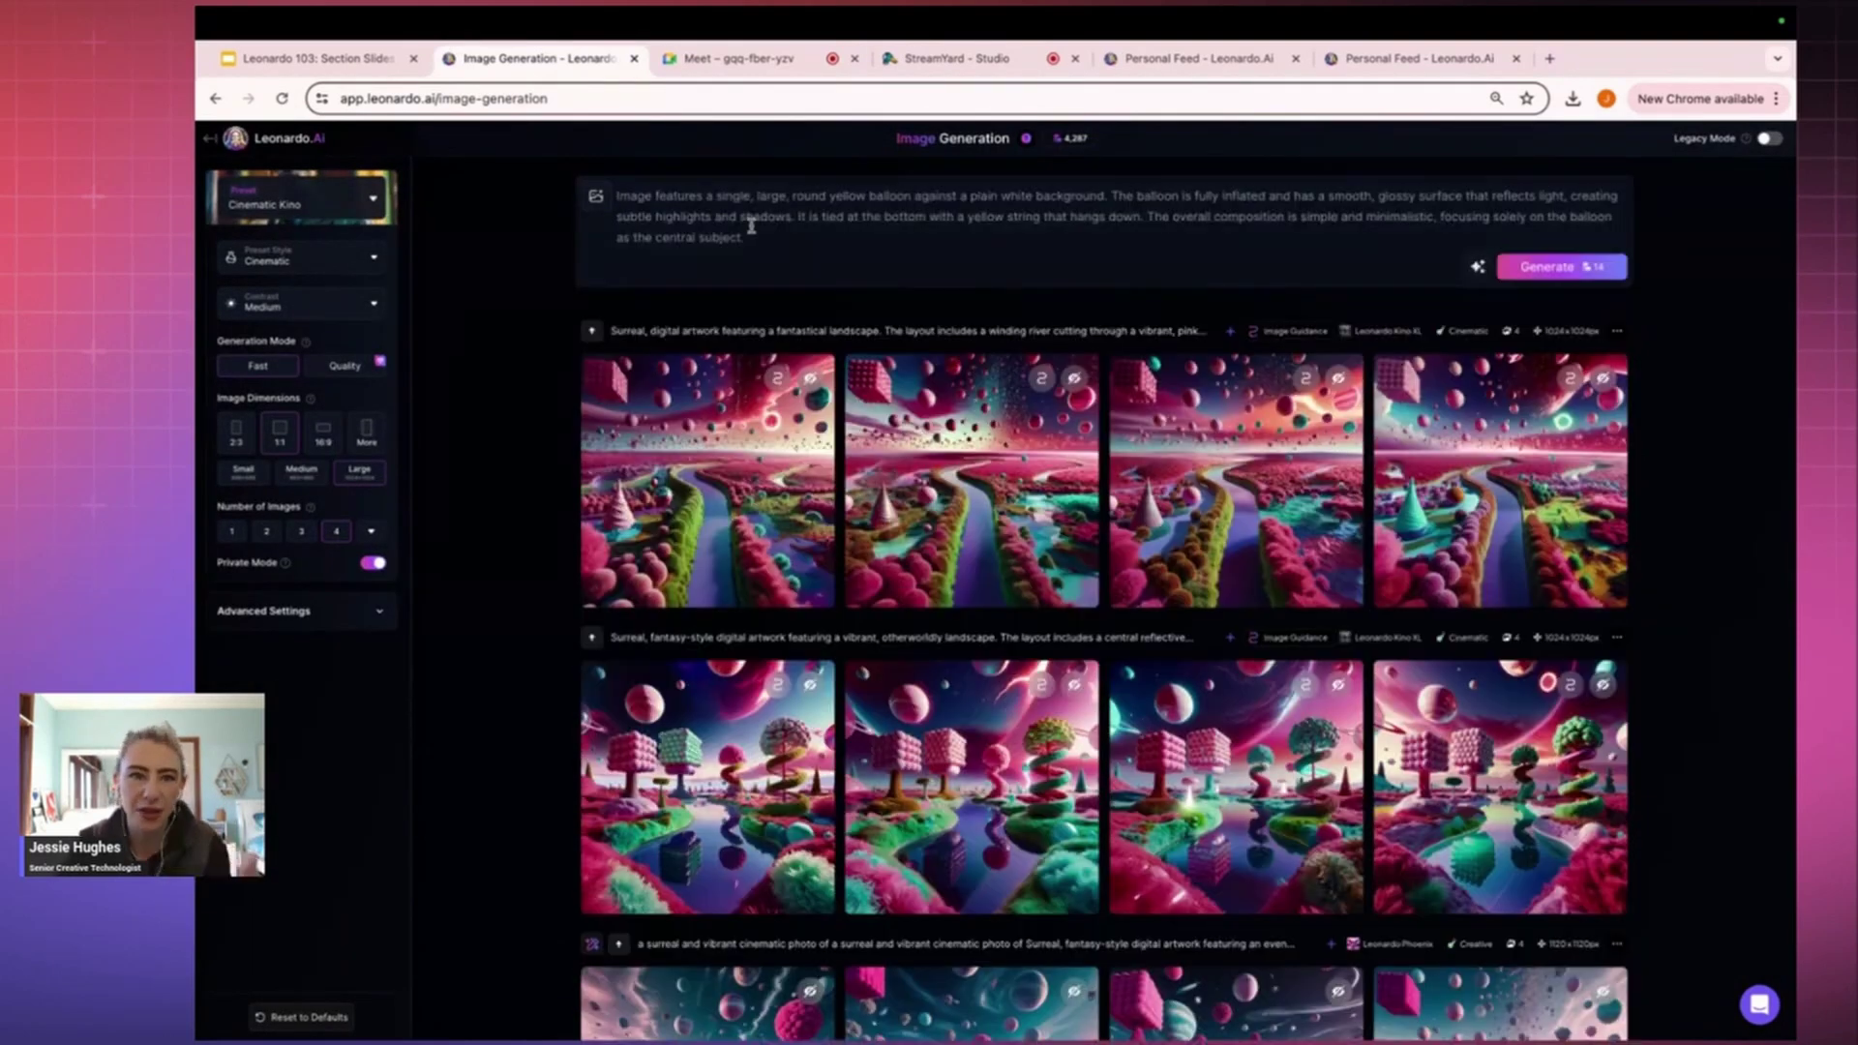
pyautogui.click(597, 198)
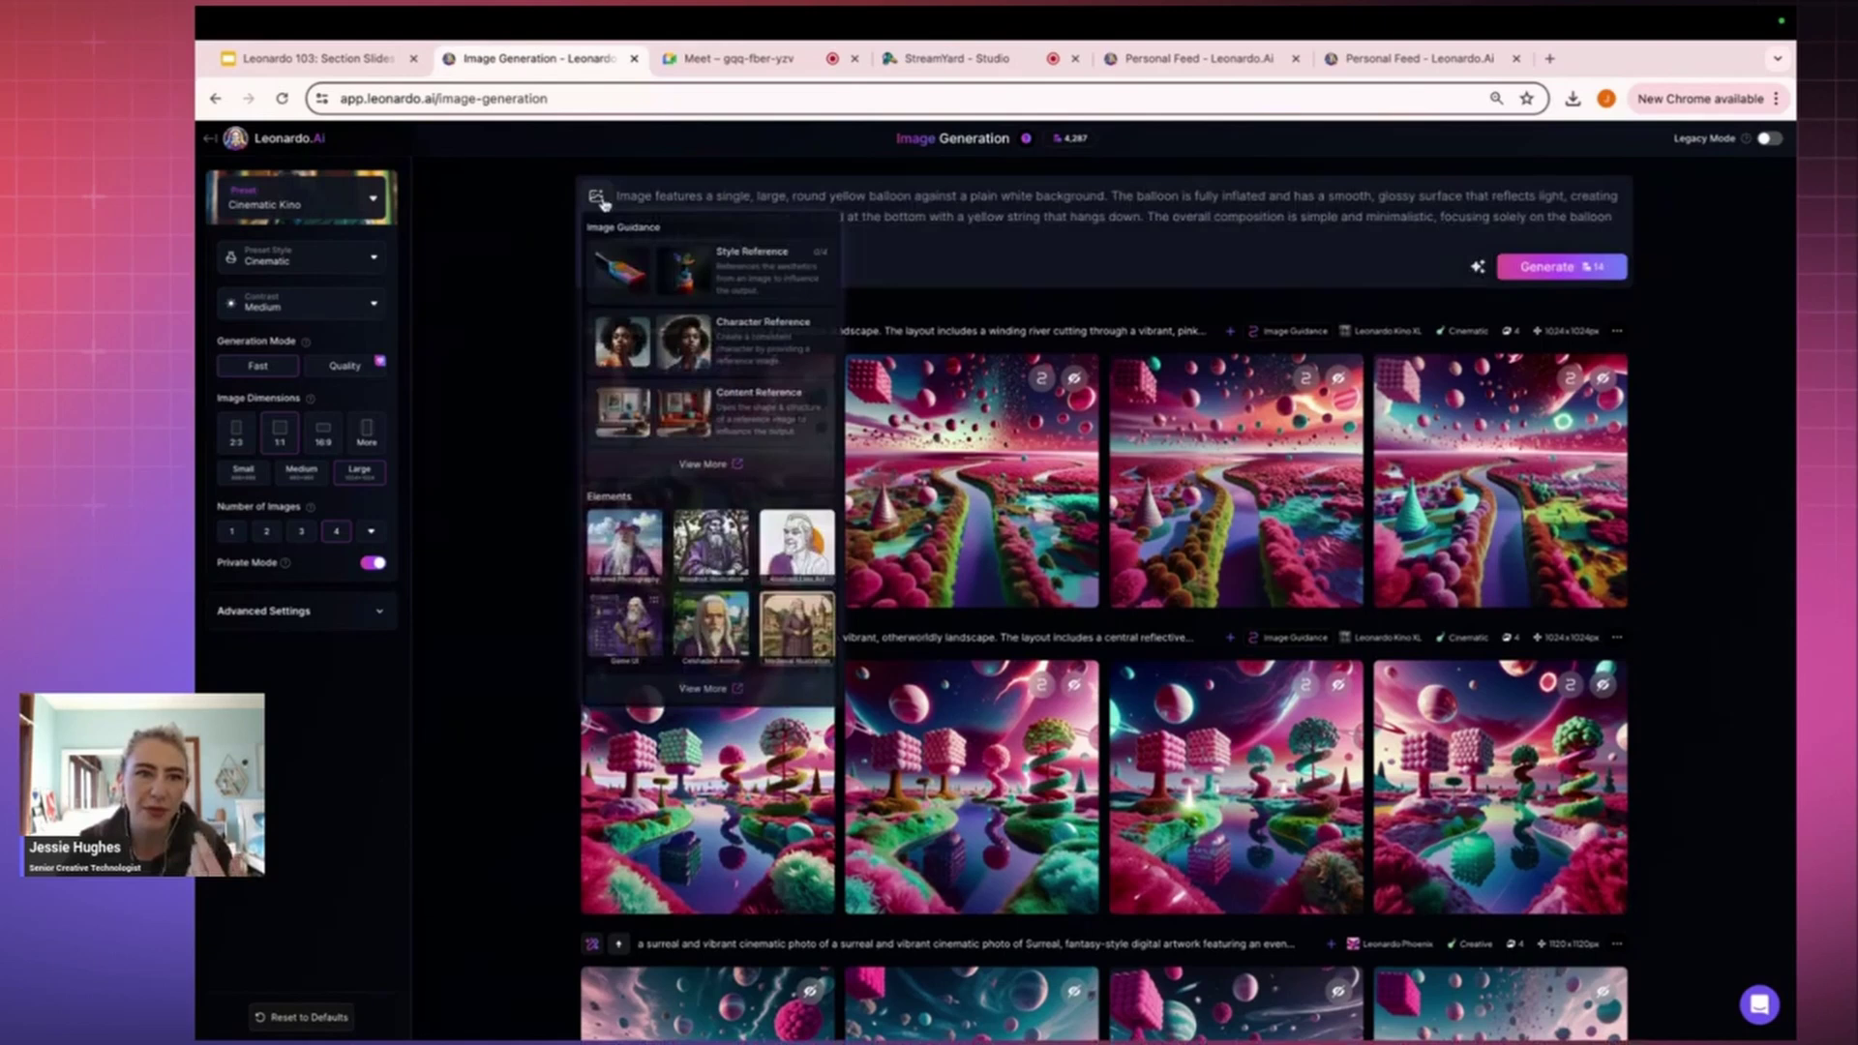
pyautogui.click(791, 413)
pyautogui.click(658, 205)
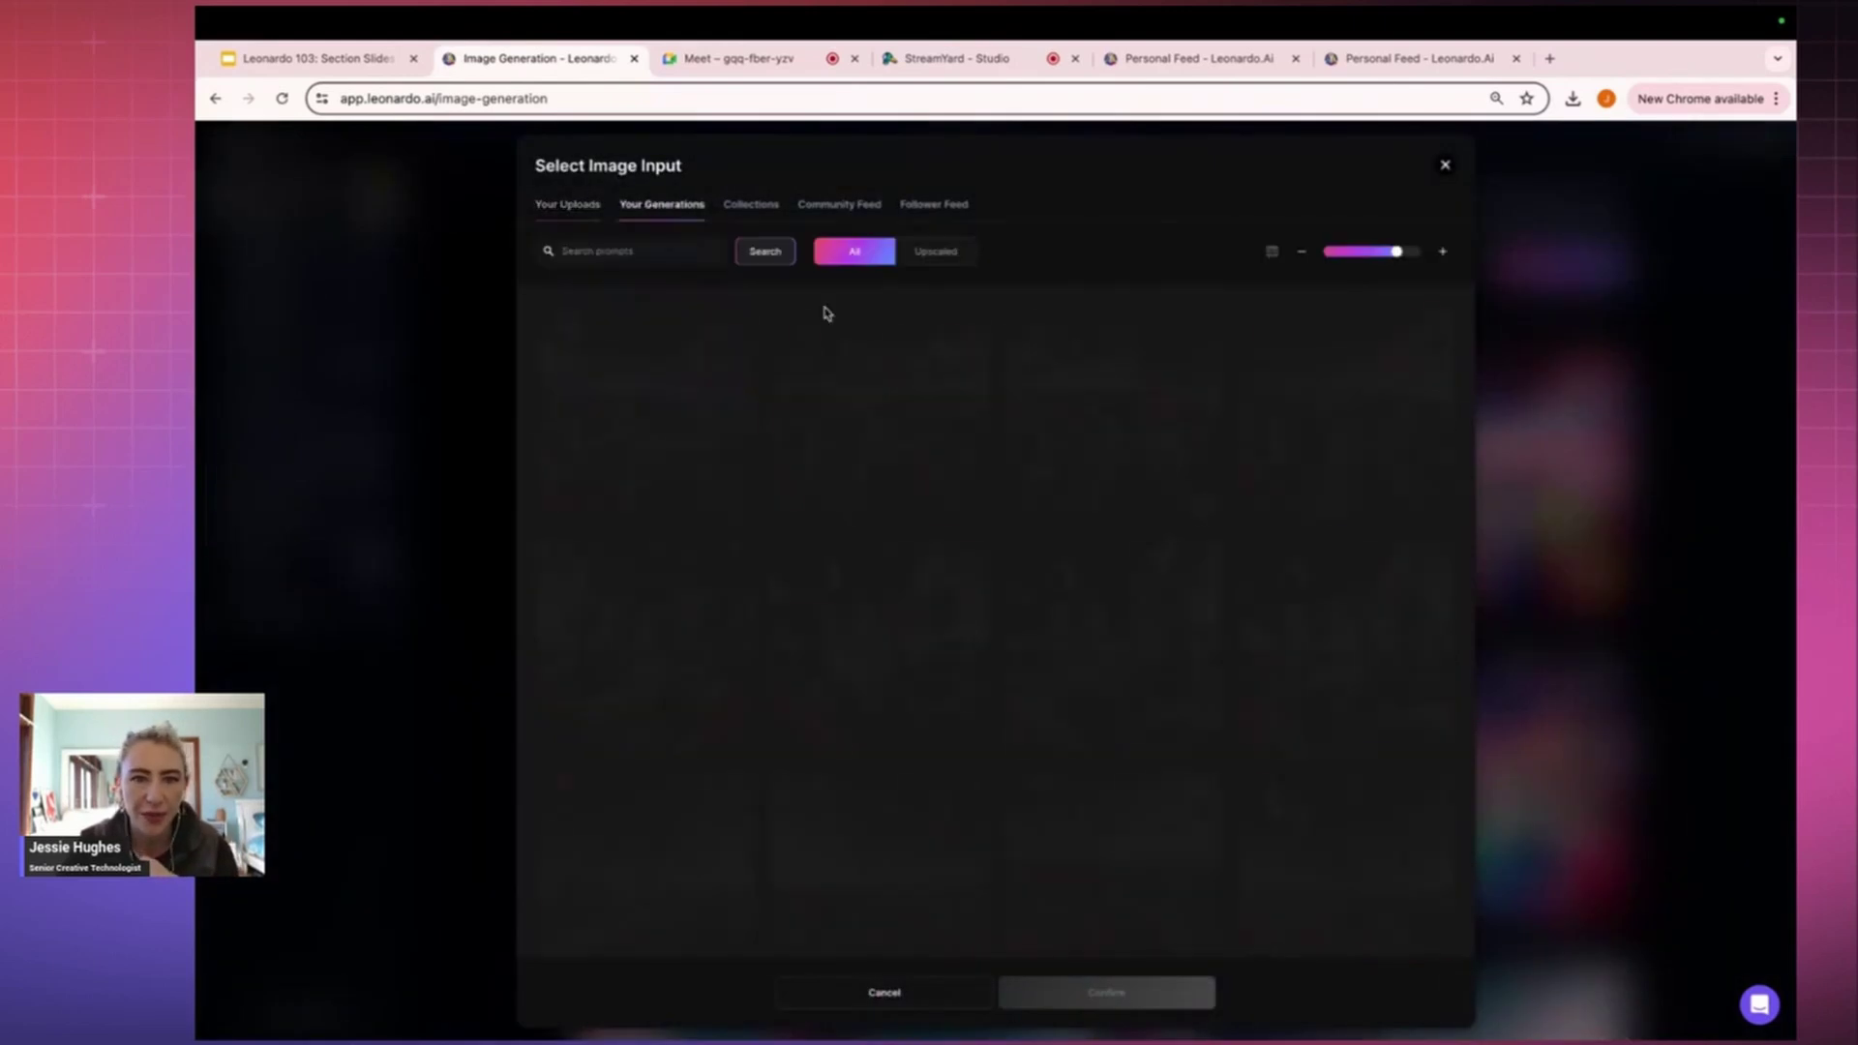
pyautogui.scroll(-15, 1147, 565)
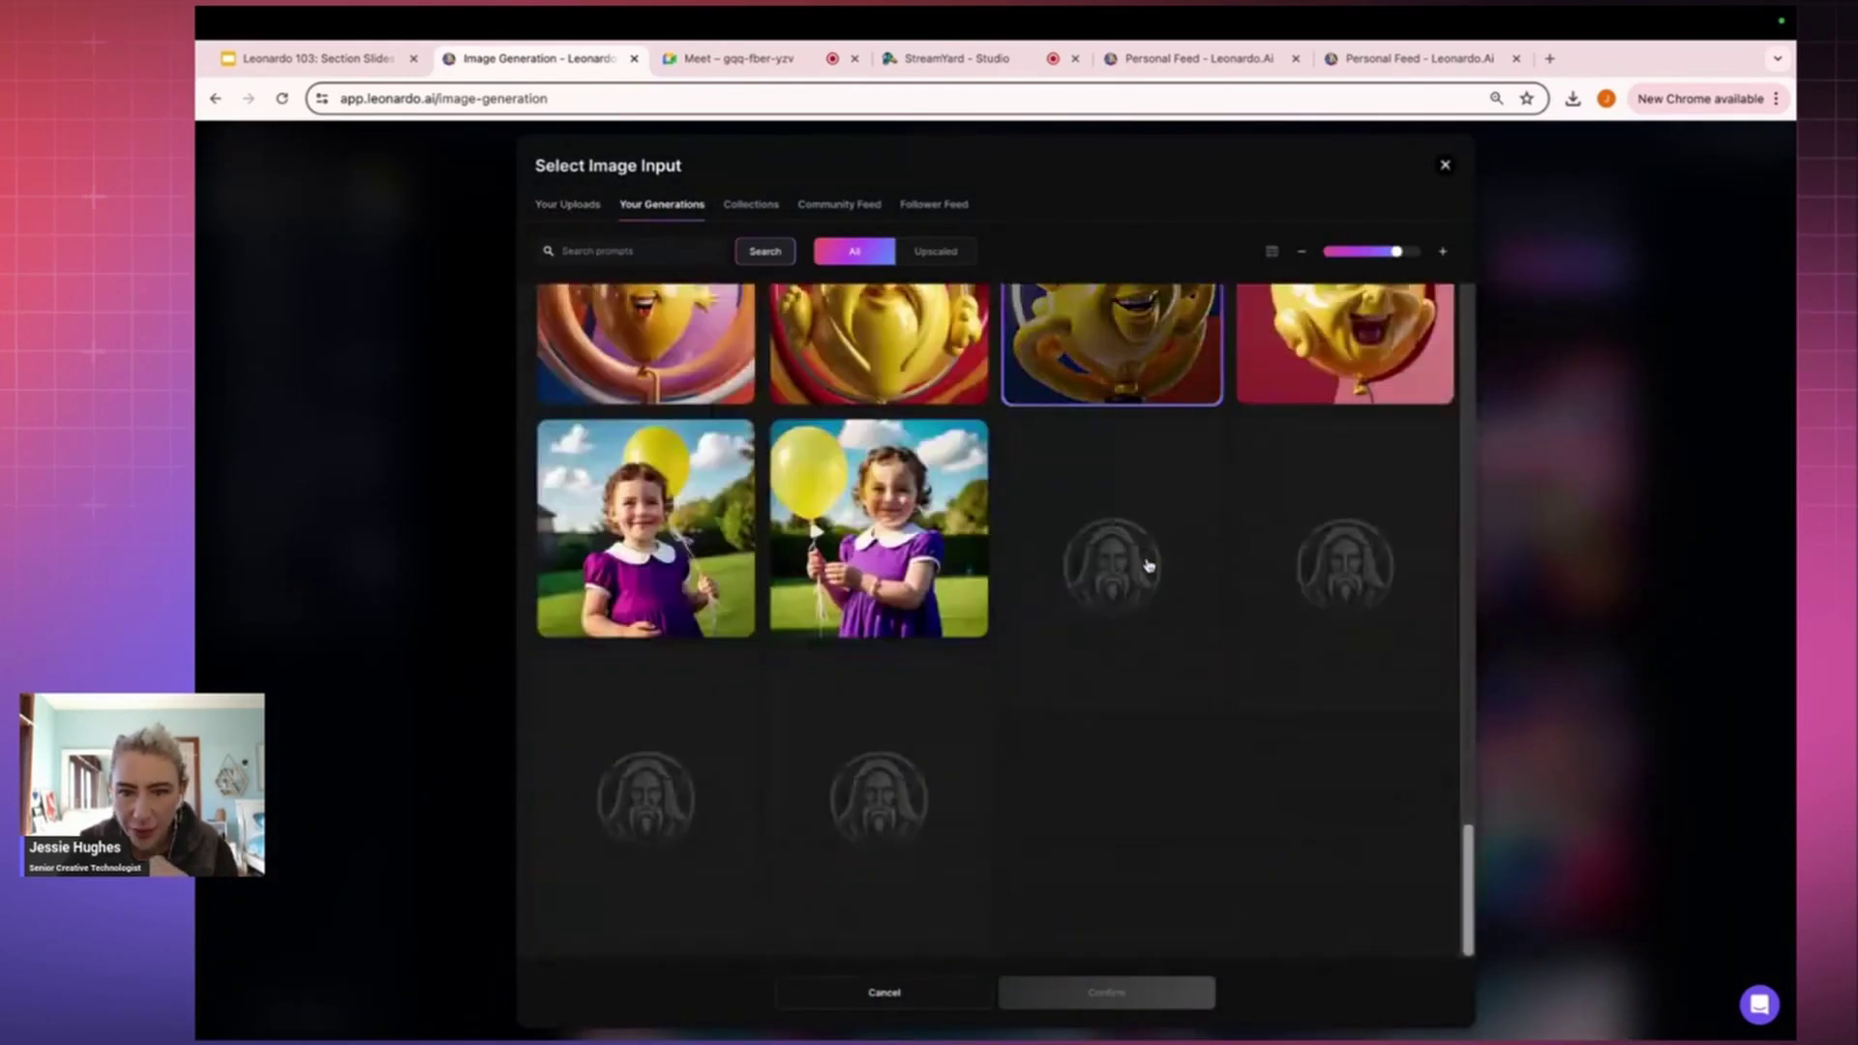
pyautogui.scroll(10, 1147, 565)
pyautogui.click(1307, 539)
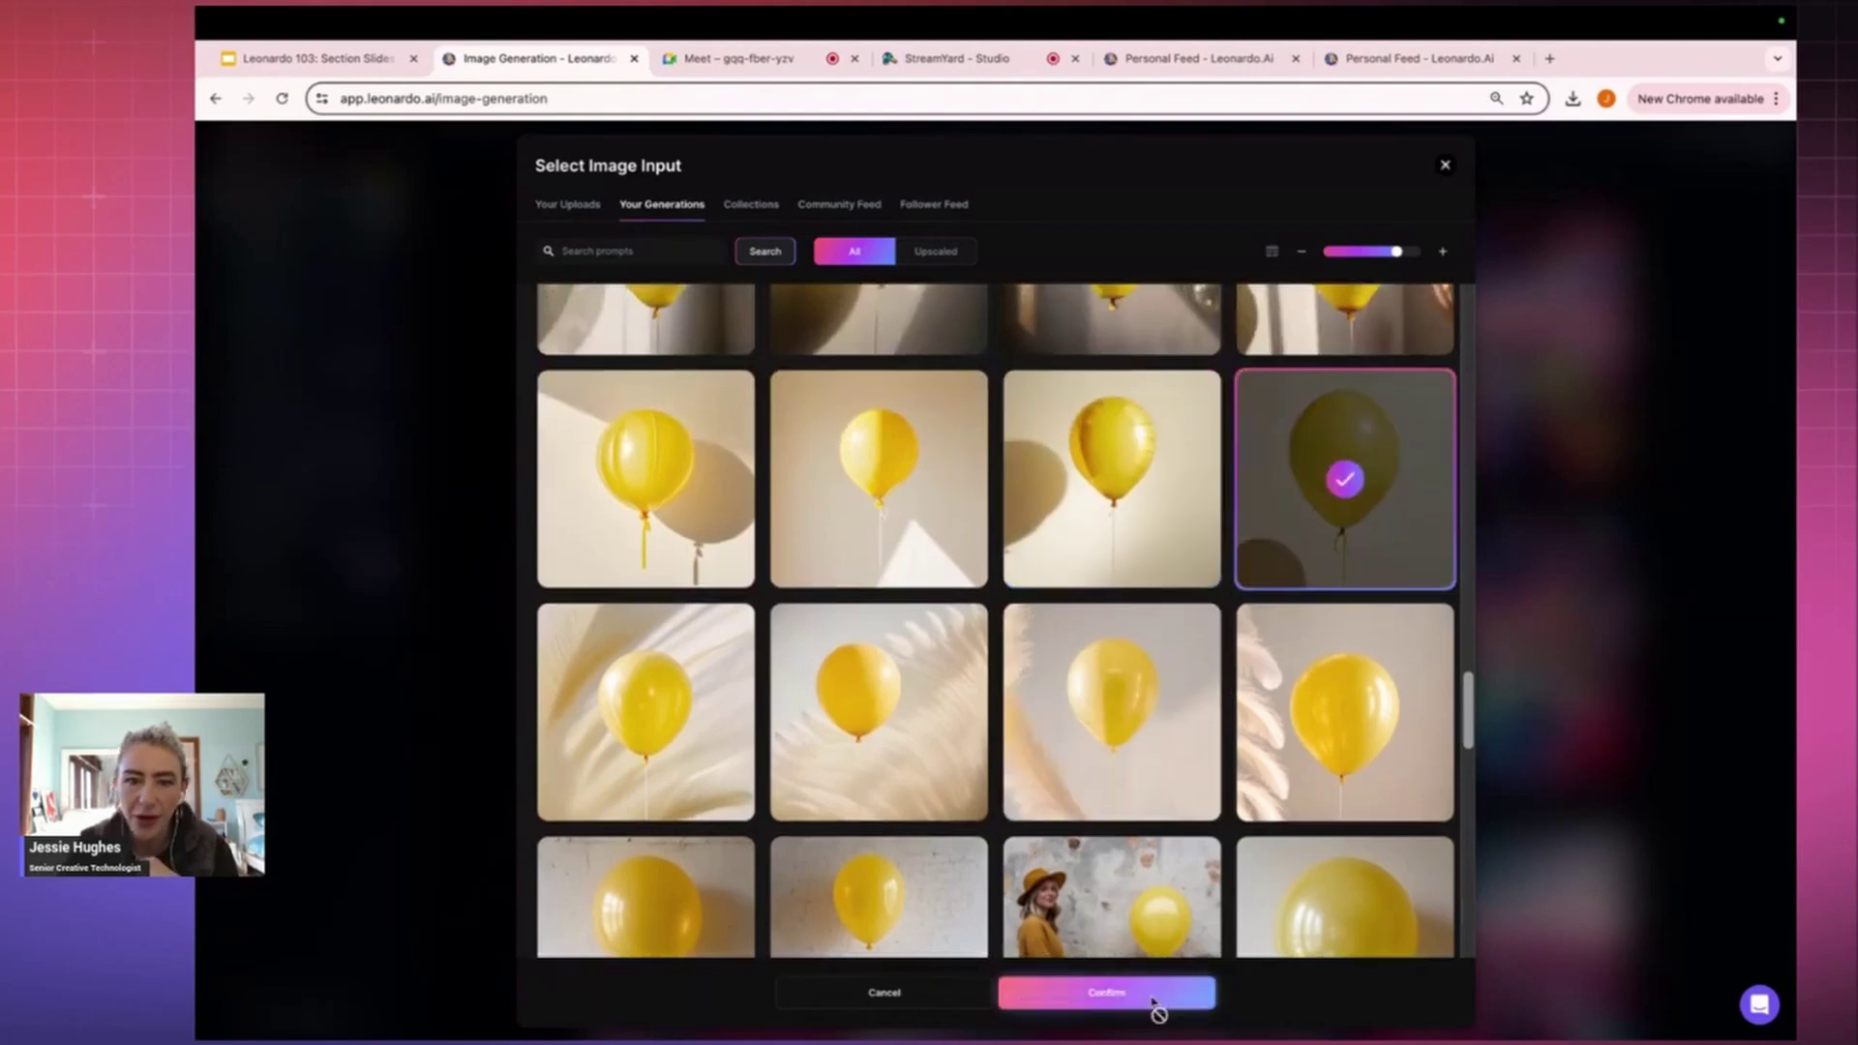
pyautogui.click(1152, 992)
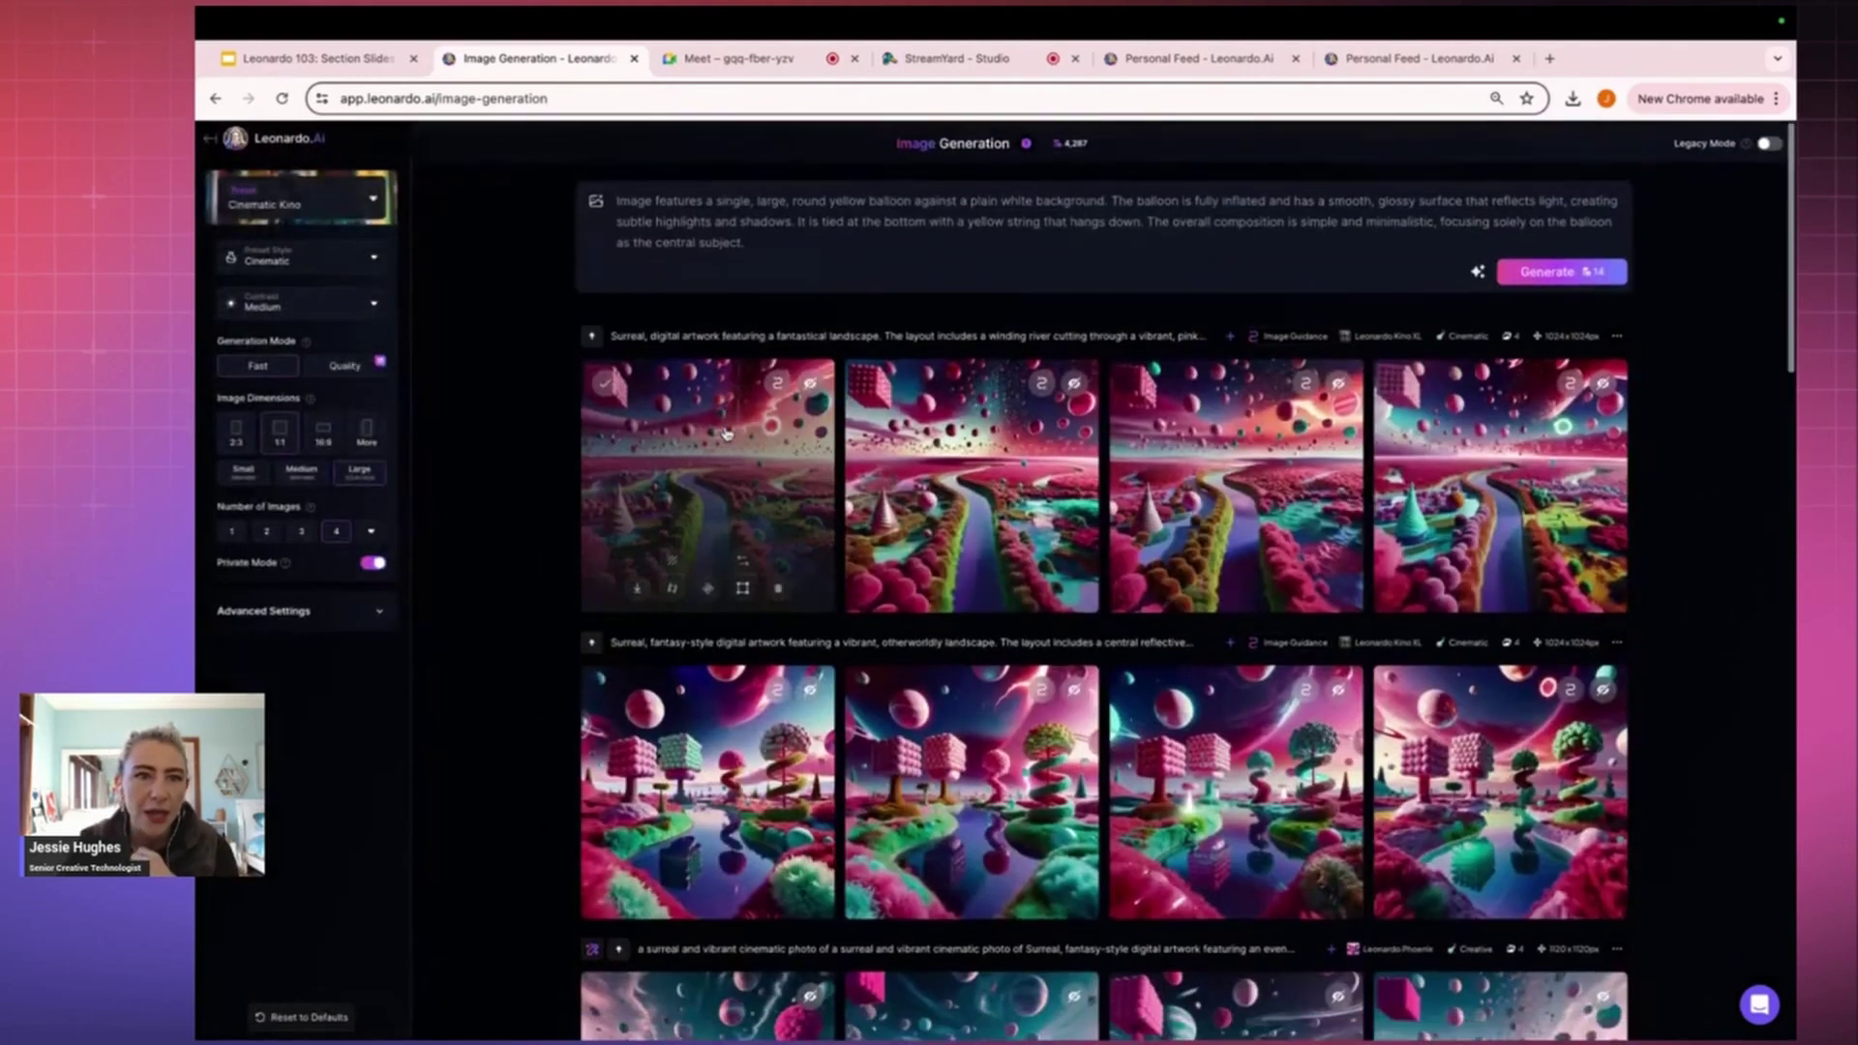
# Add the pink lightning-and-diamond image as the Style Reference and check its strength.
pyautogui.click(595, 197)
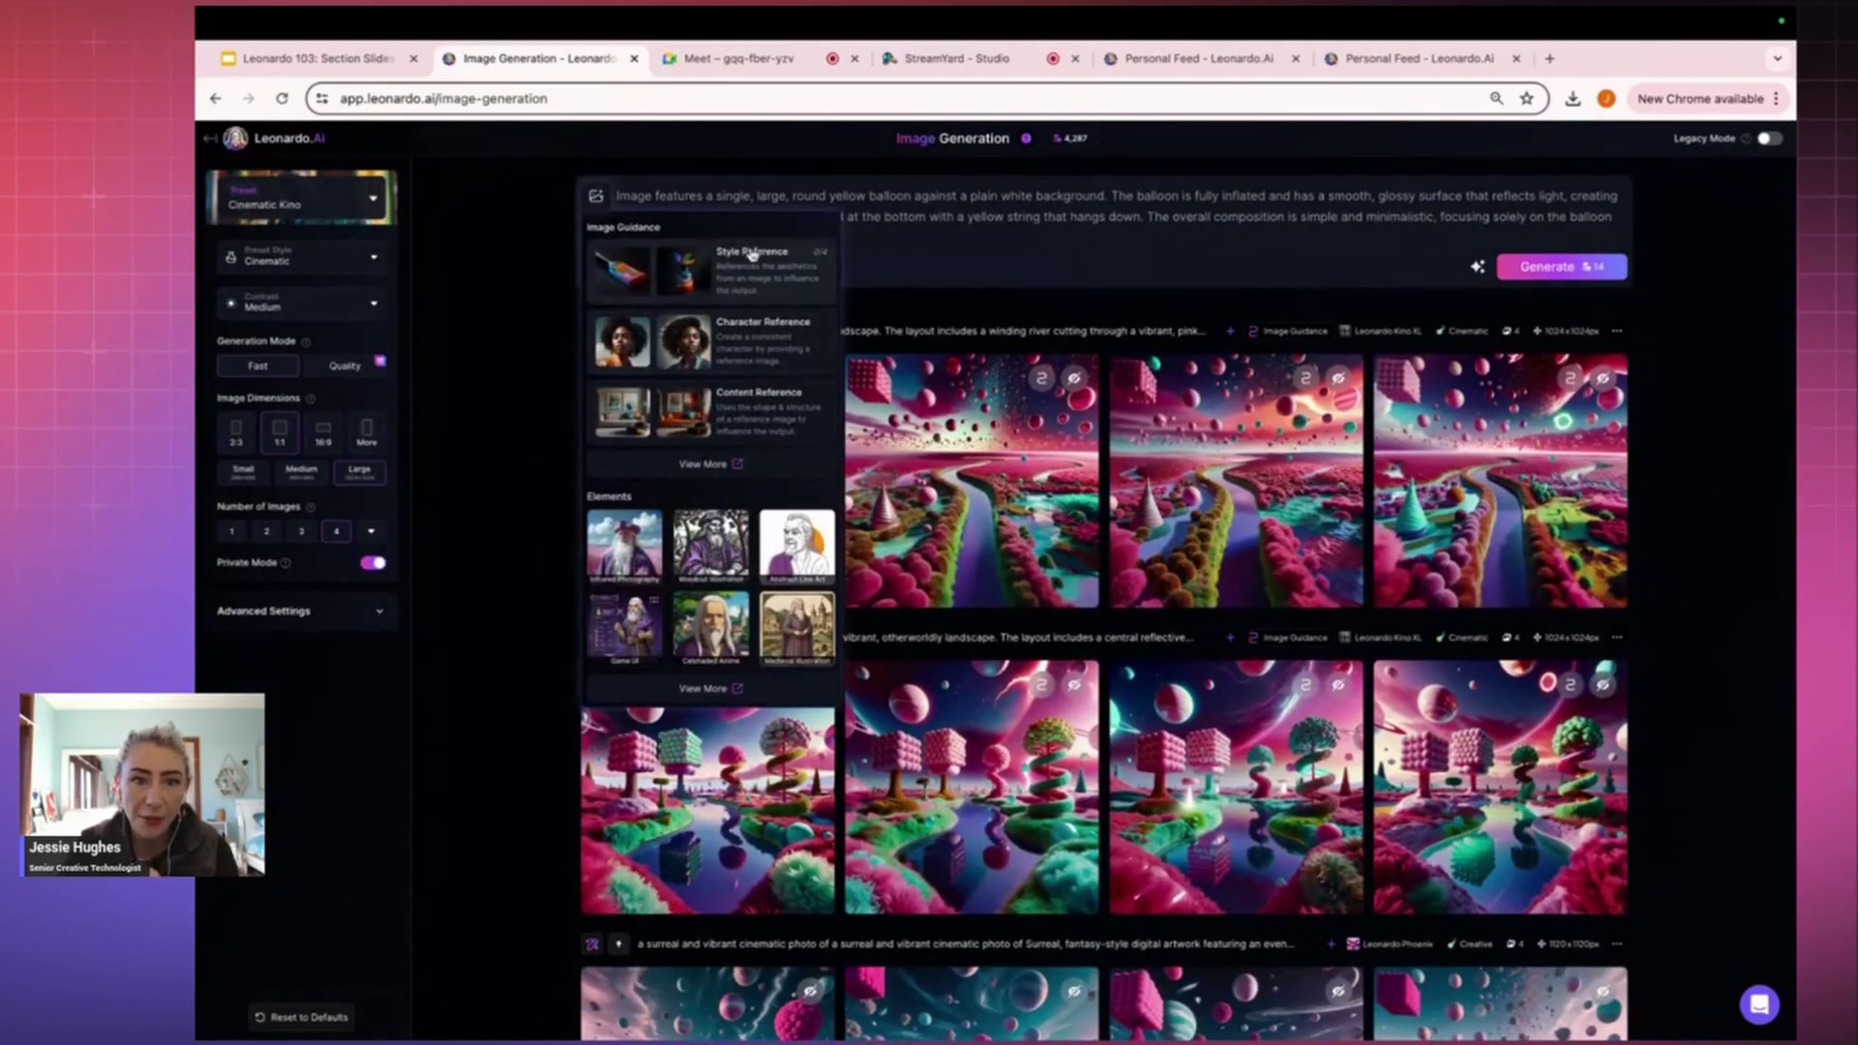
pyautogui.click(752, 255)
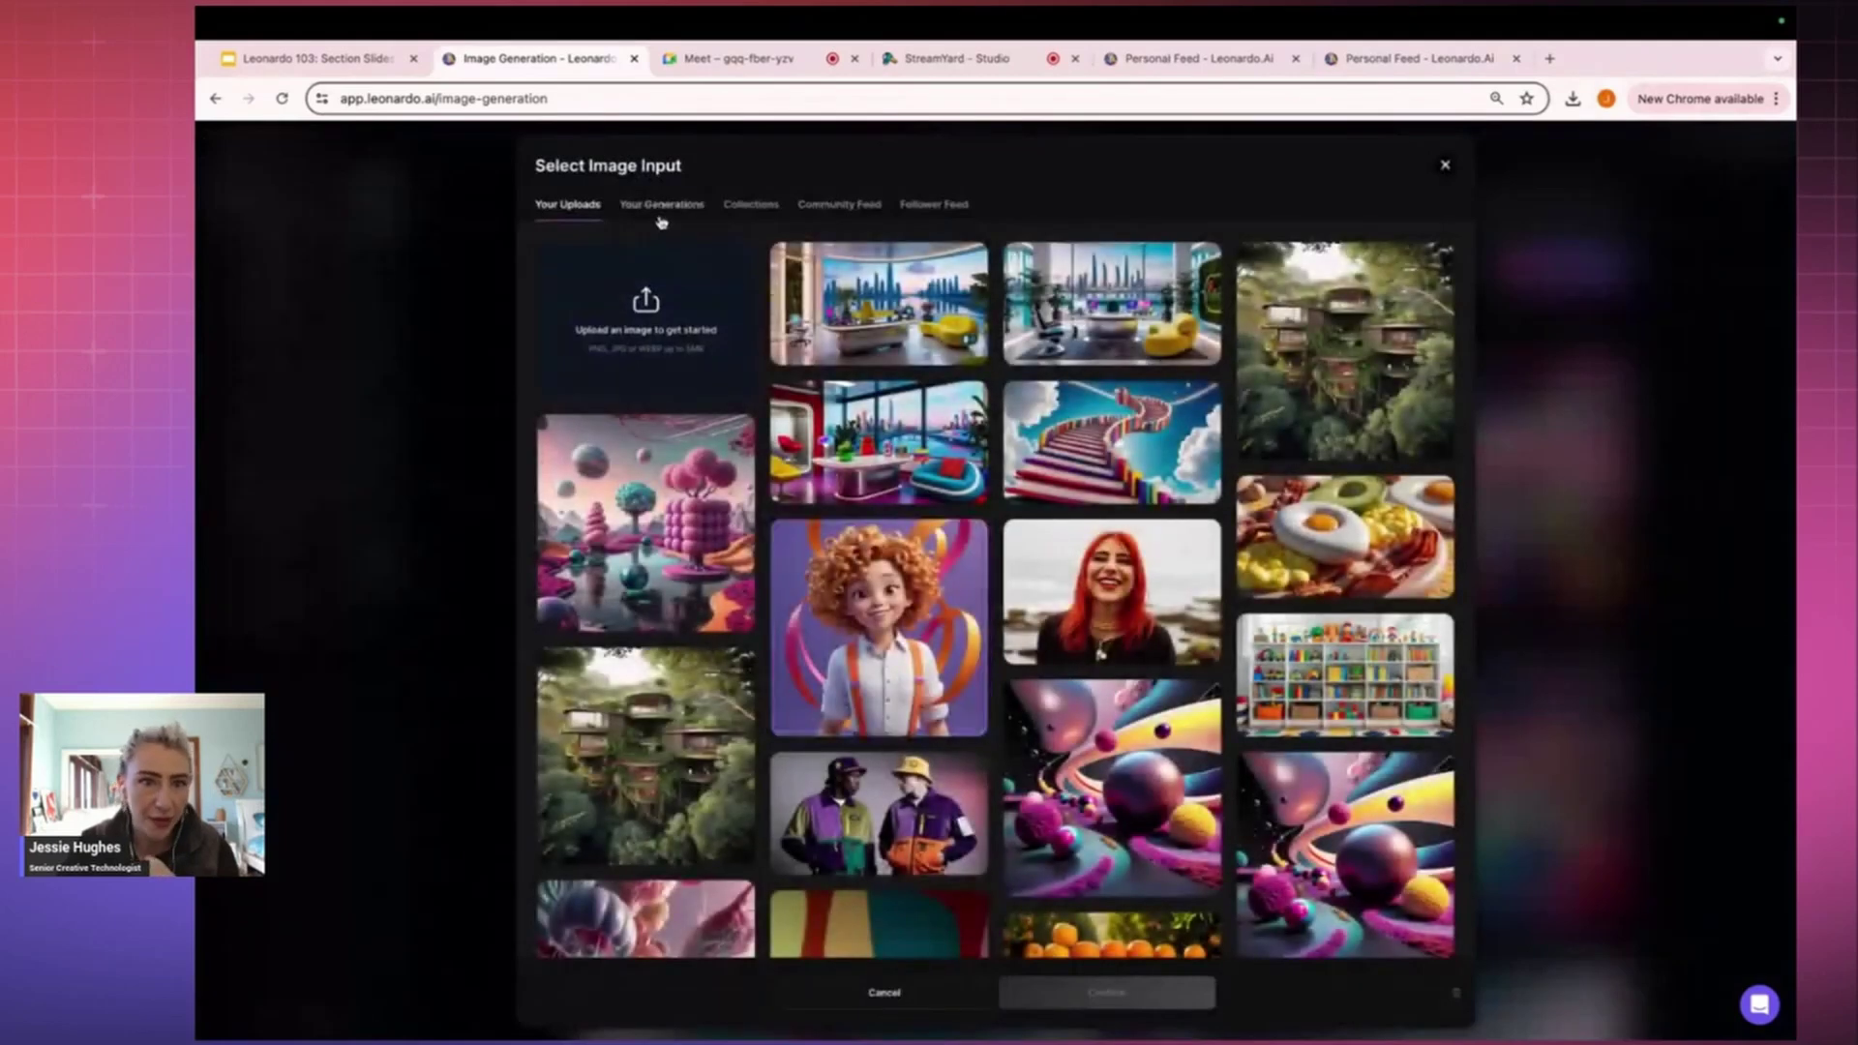
pyautogui.click(662, 206)
pyautogui.scroll(-10, 1112, 620)
pyautogui.click(1343, 761)
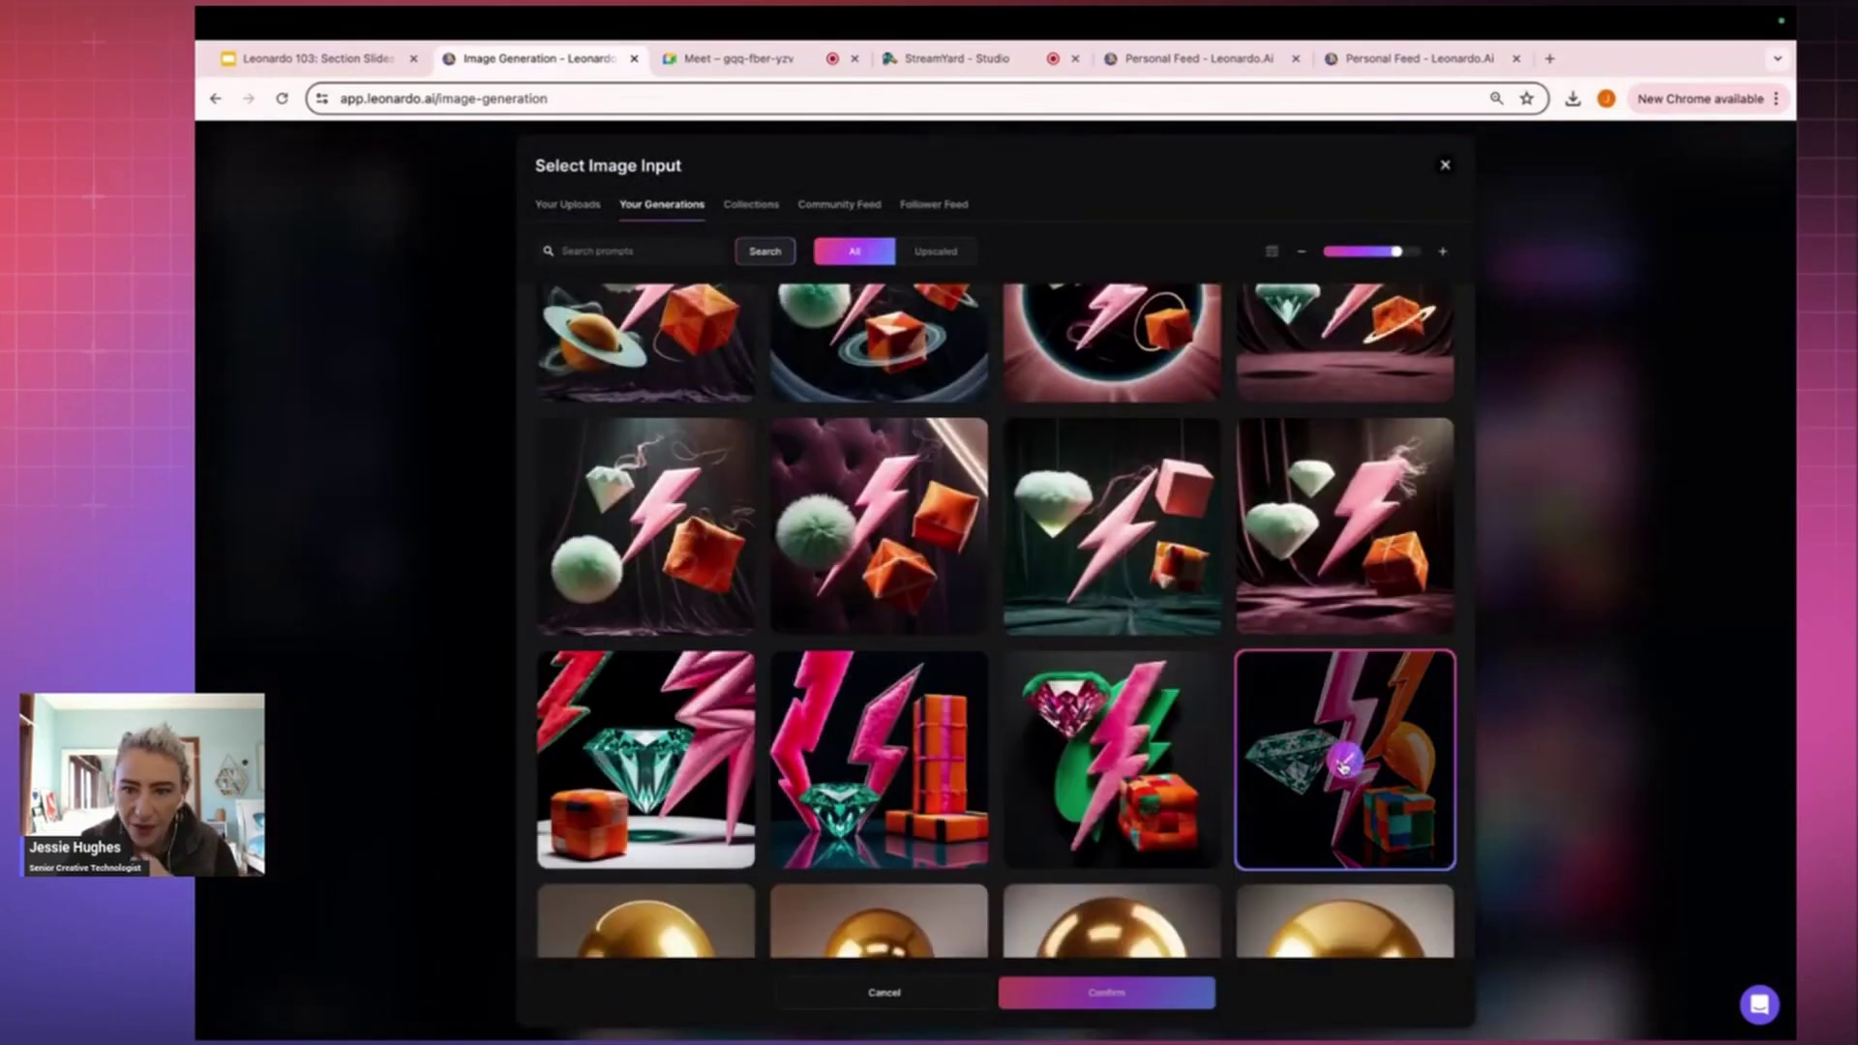
pyautogui.click(1109, 991)
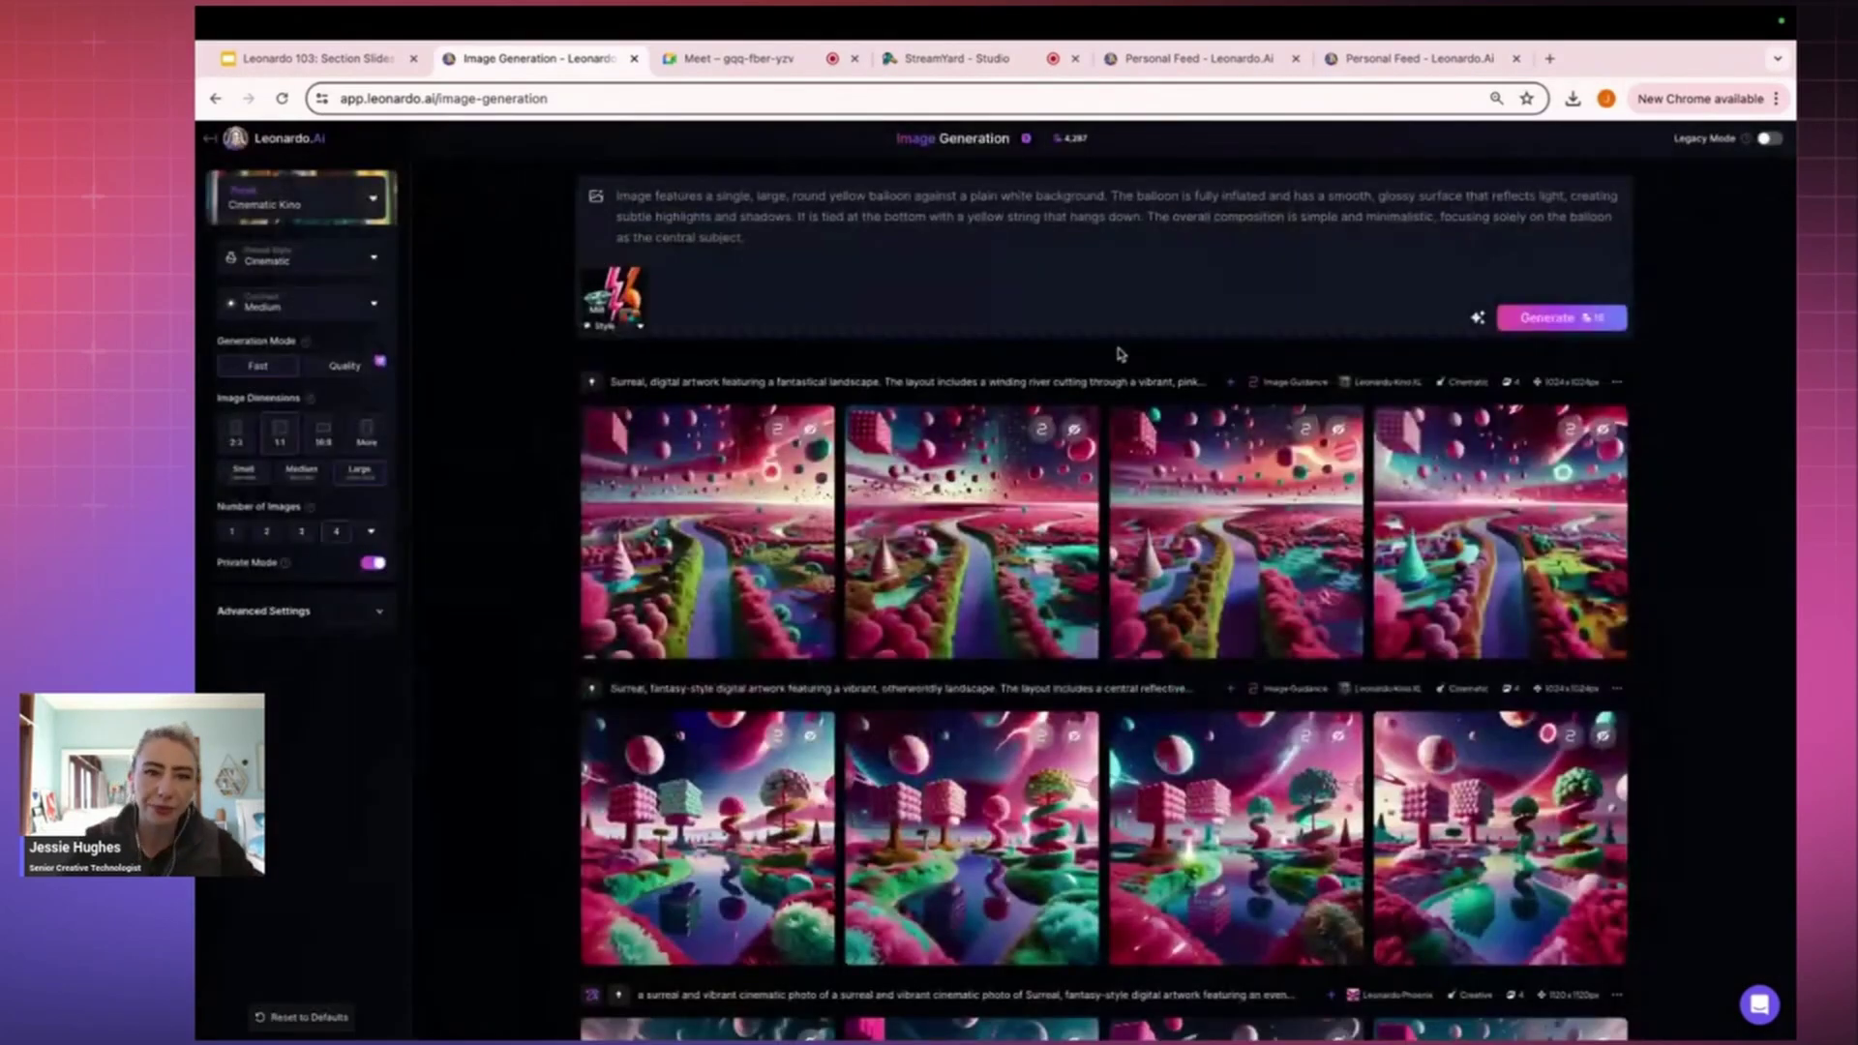
pyautogui.click(639, 330)
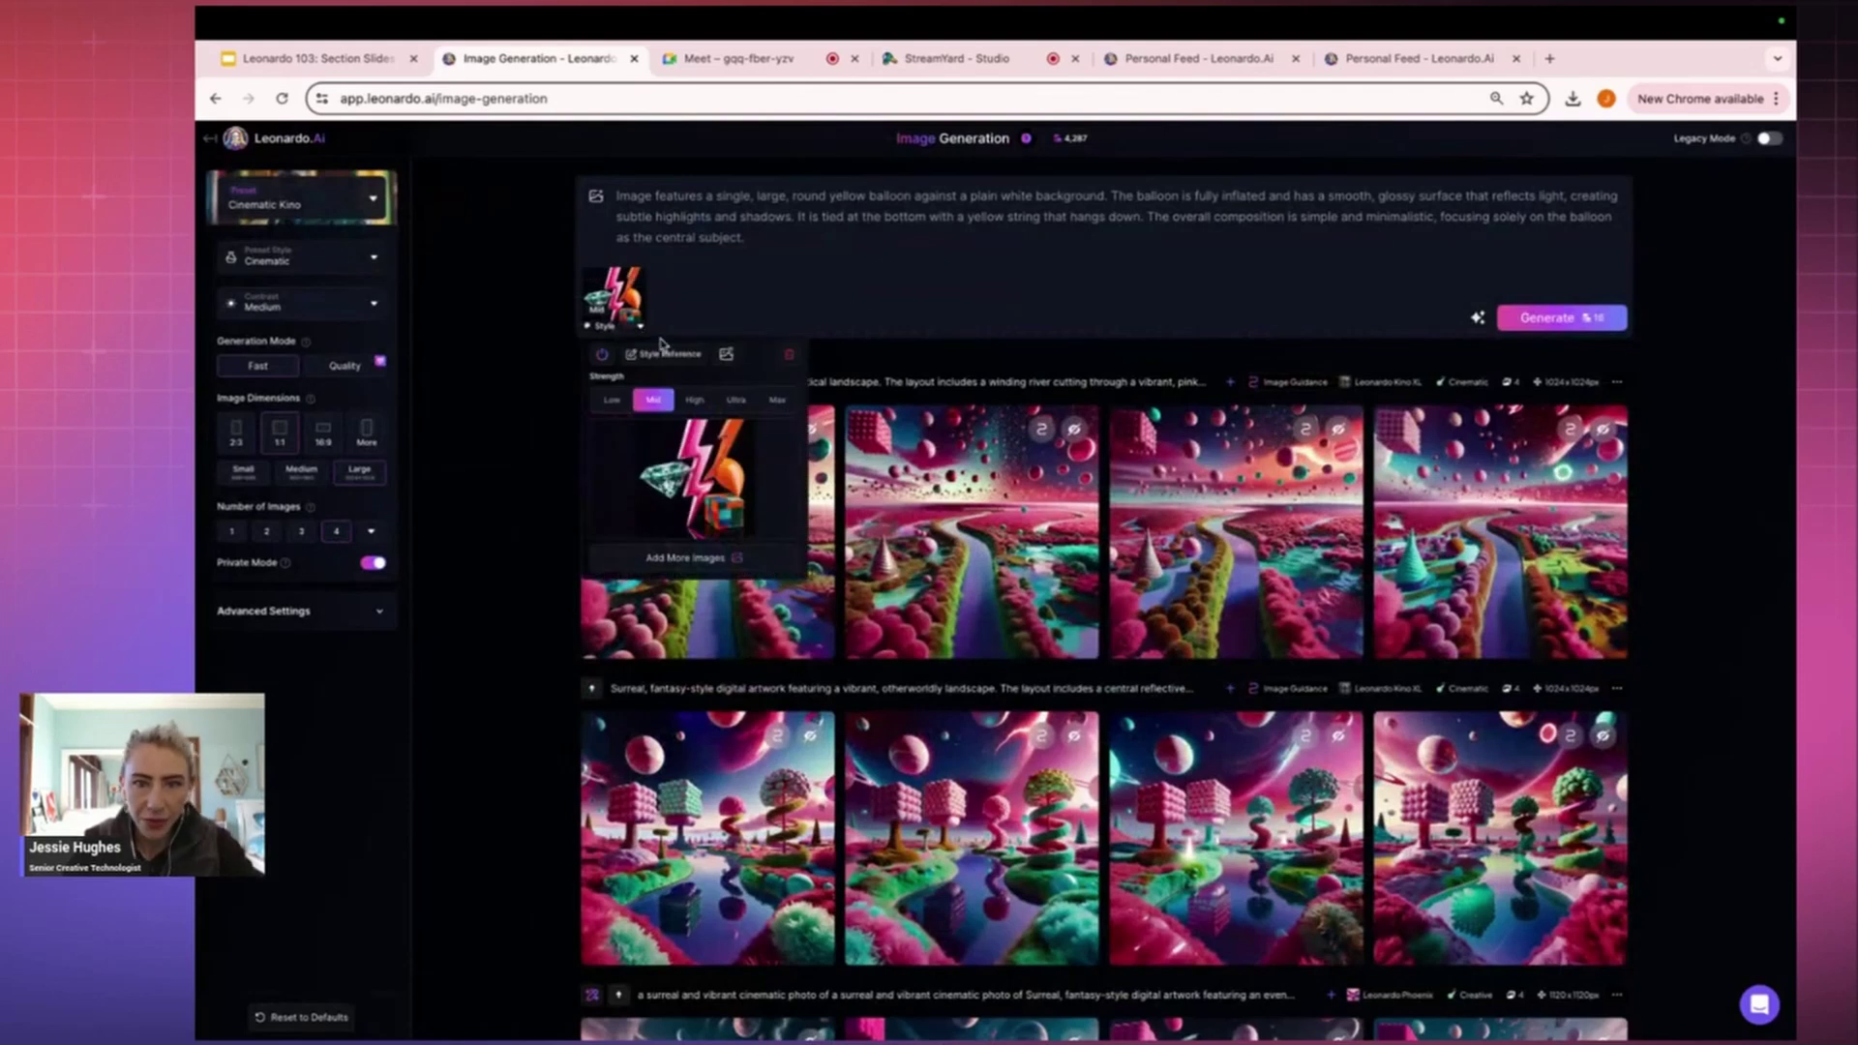
# Add the row-two yellow balloon image as the Content Reference.
pyautogui.click(663, 350)
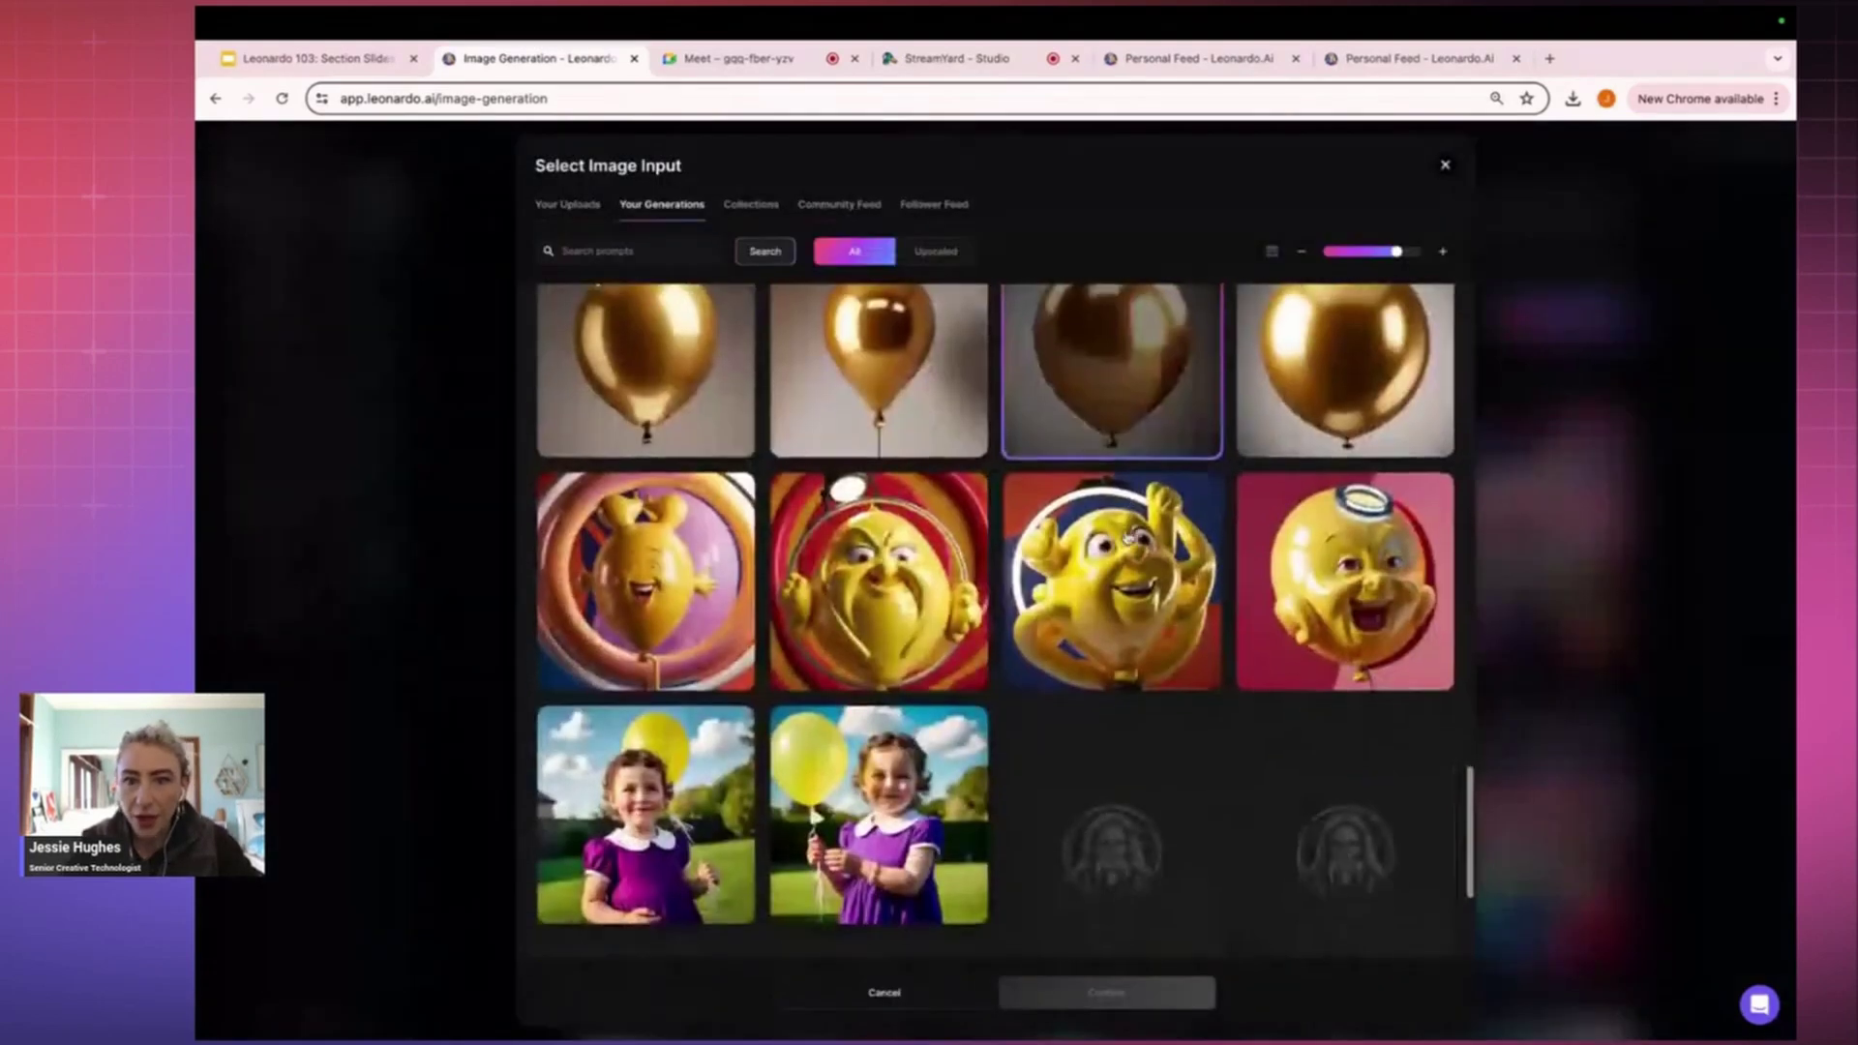
pyautogui.scroll(-3, 1123, 532)
pyautogui.scroll(-4, 1126, 537)
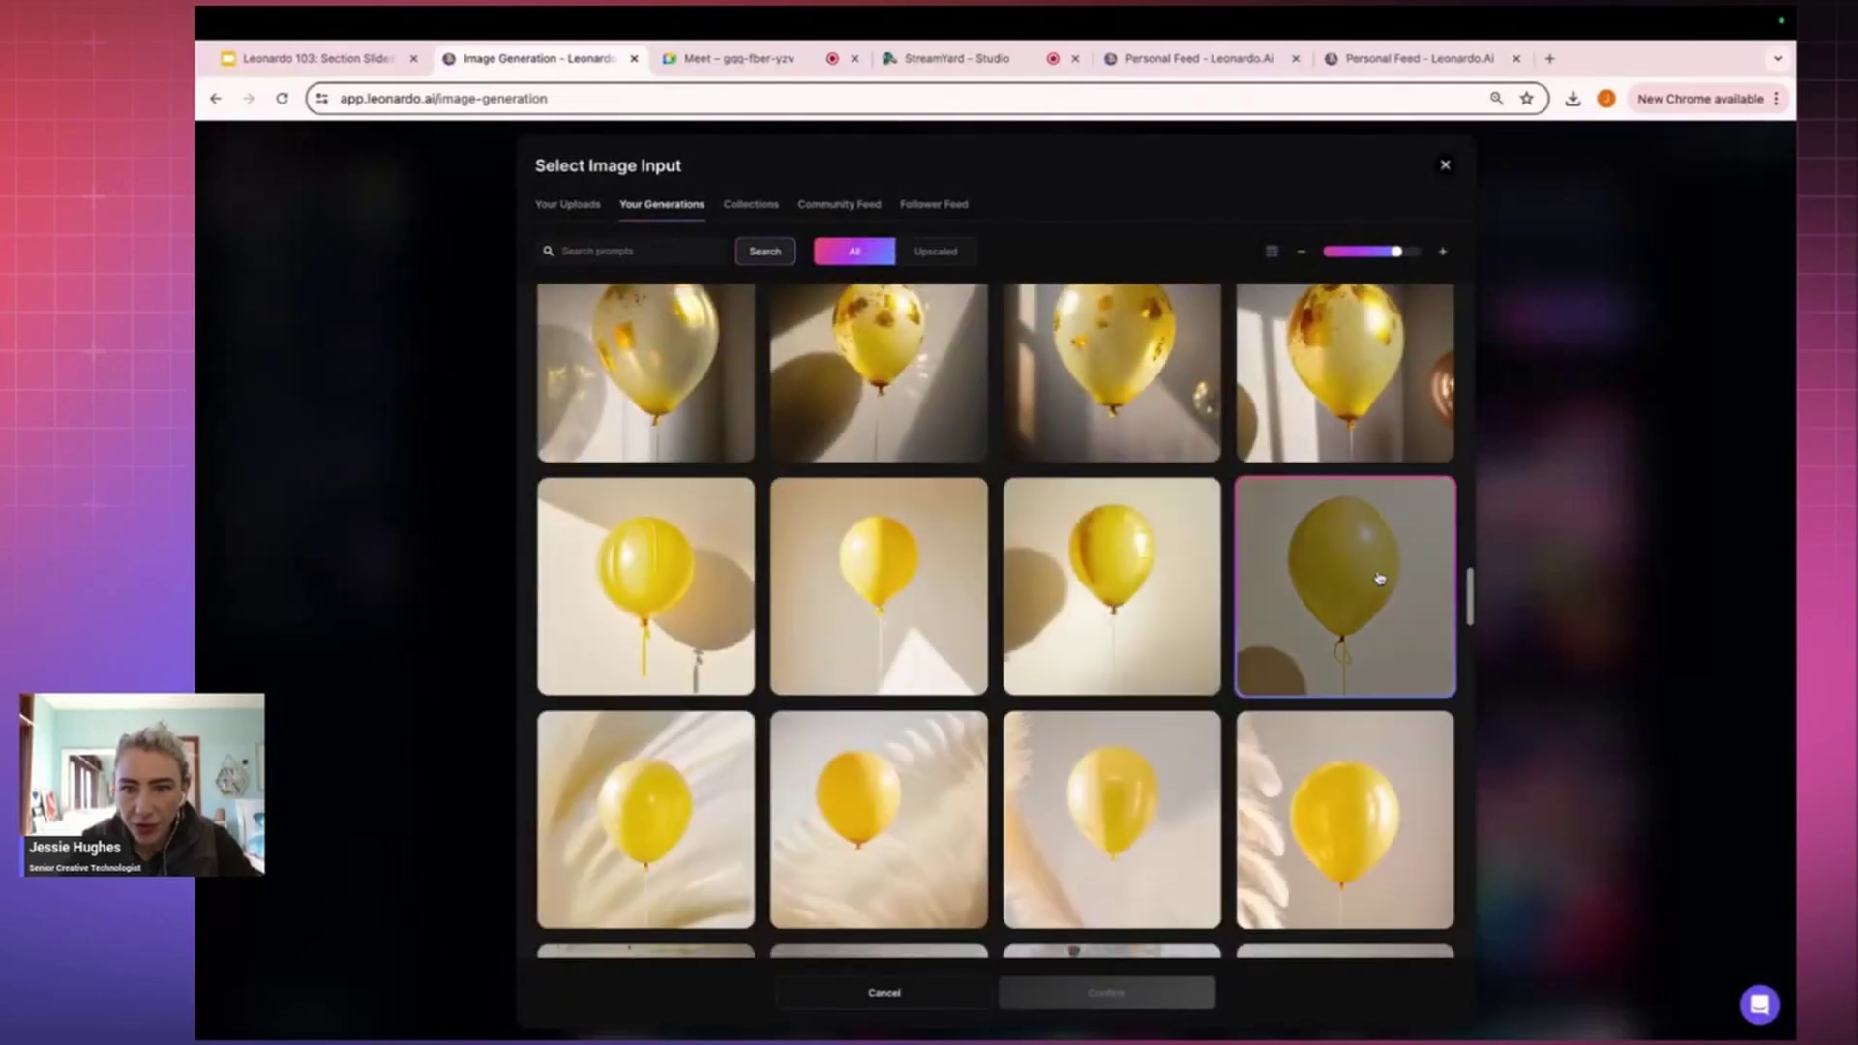
pyautogui.click(1312, 662)
pyautogui.click(1122, 994)
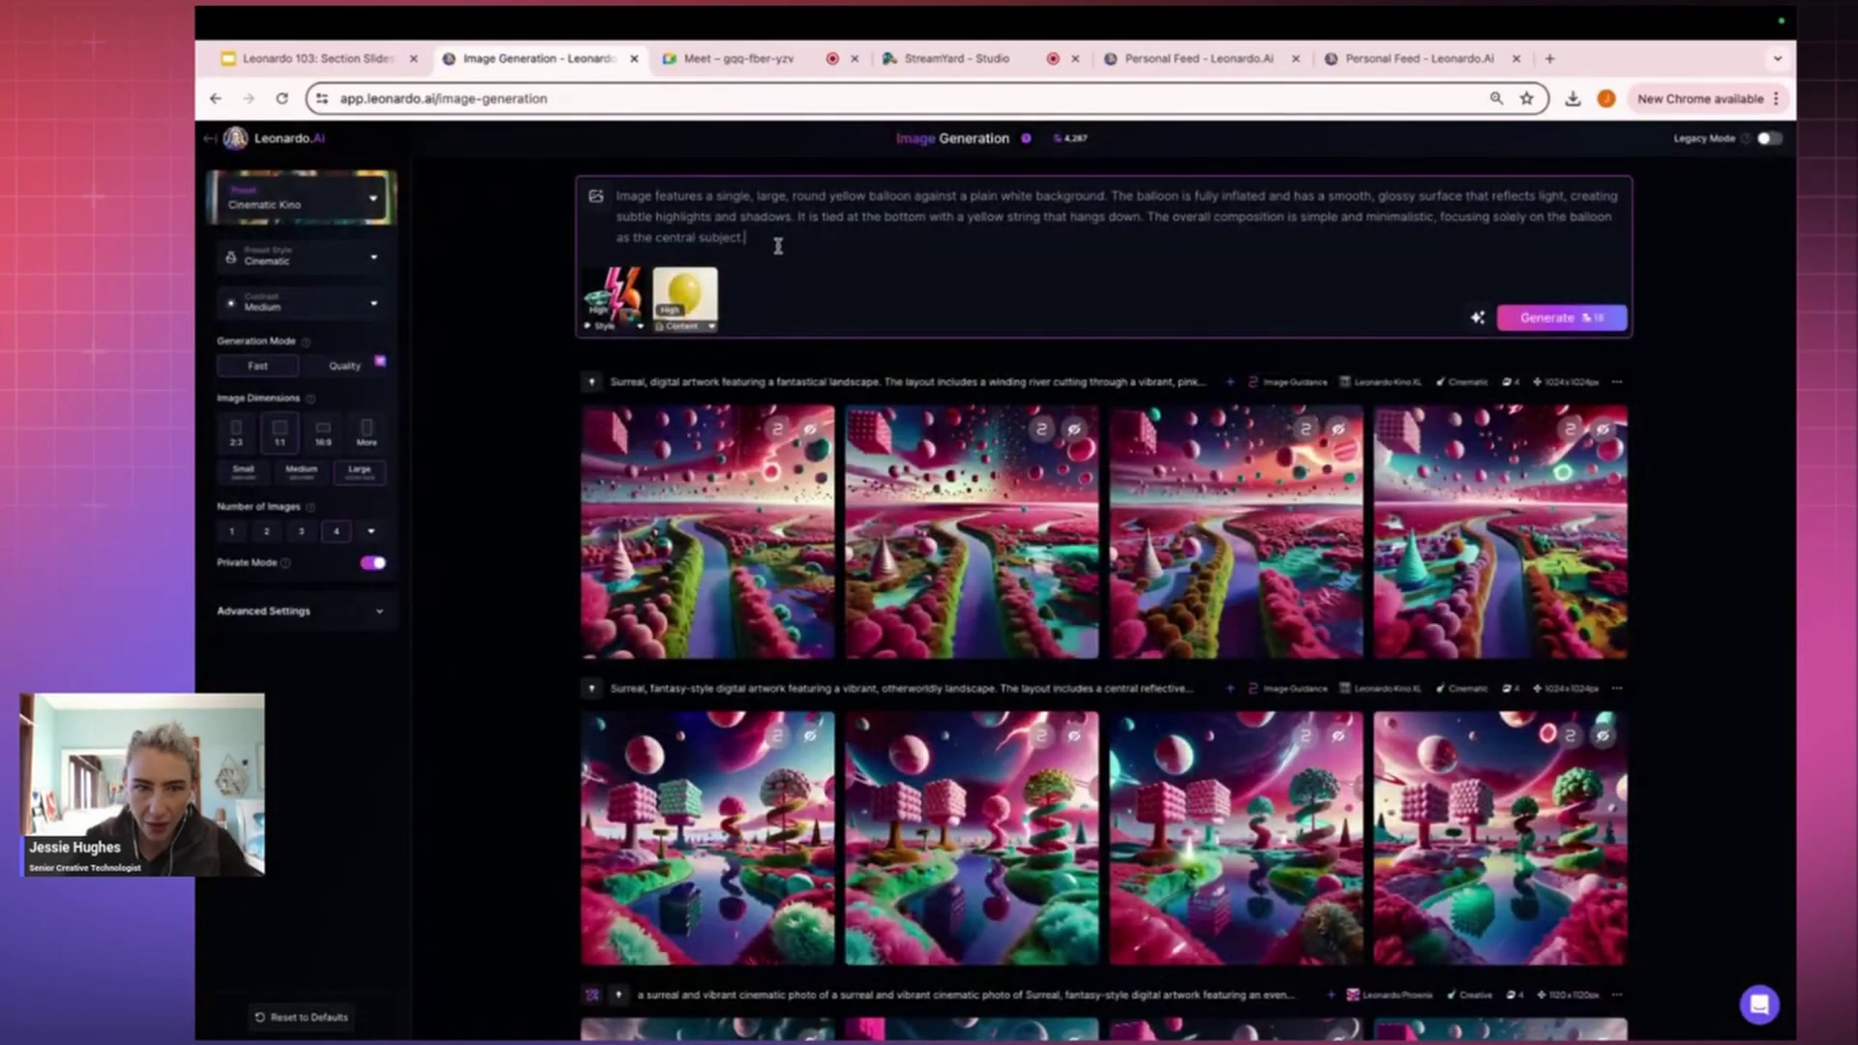
# Generate from the guided balloon prompt, reviewing past landscape and gem generations meanwhile.
pyautogui.click(1542, 321)
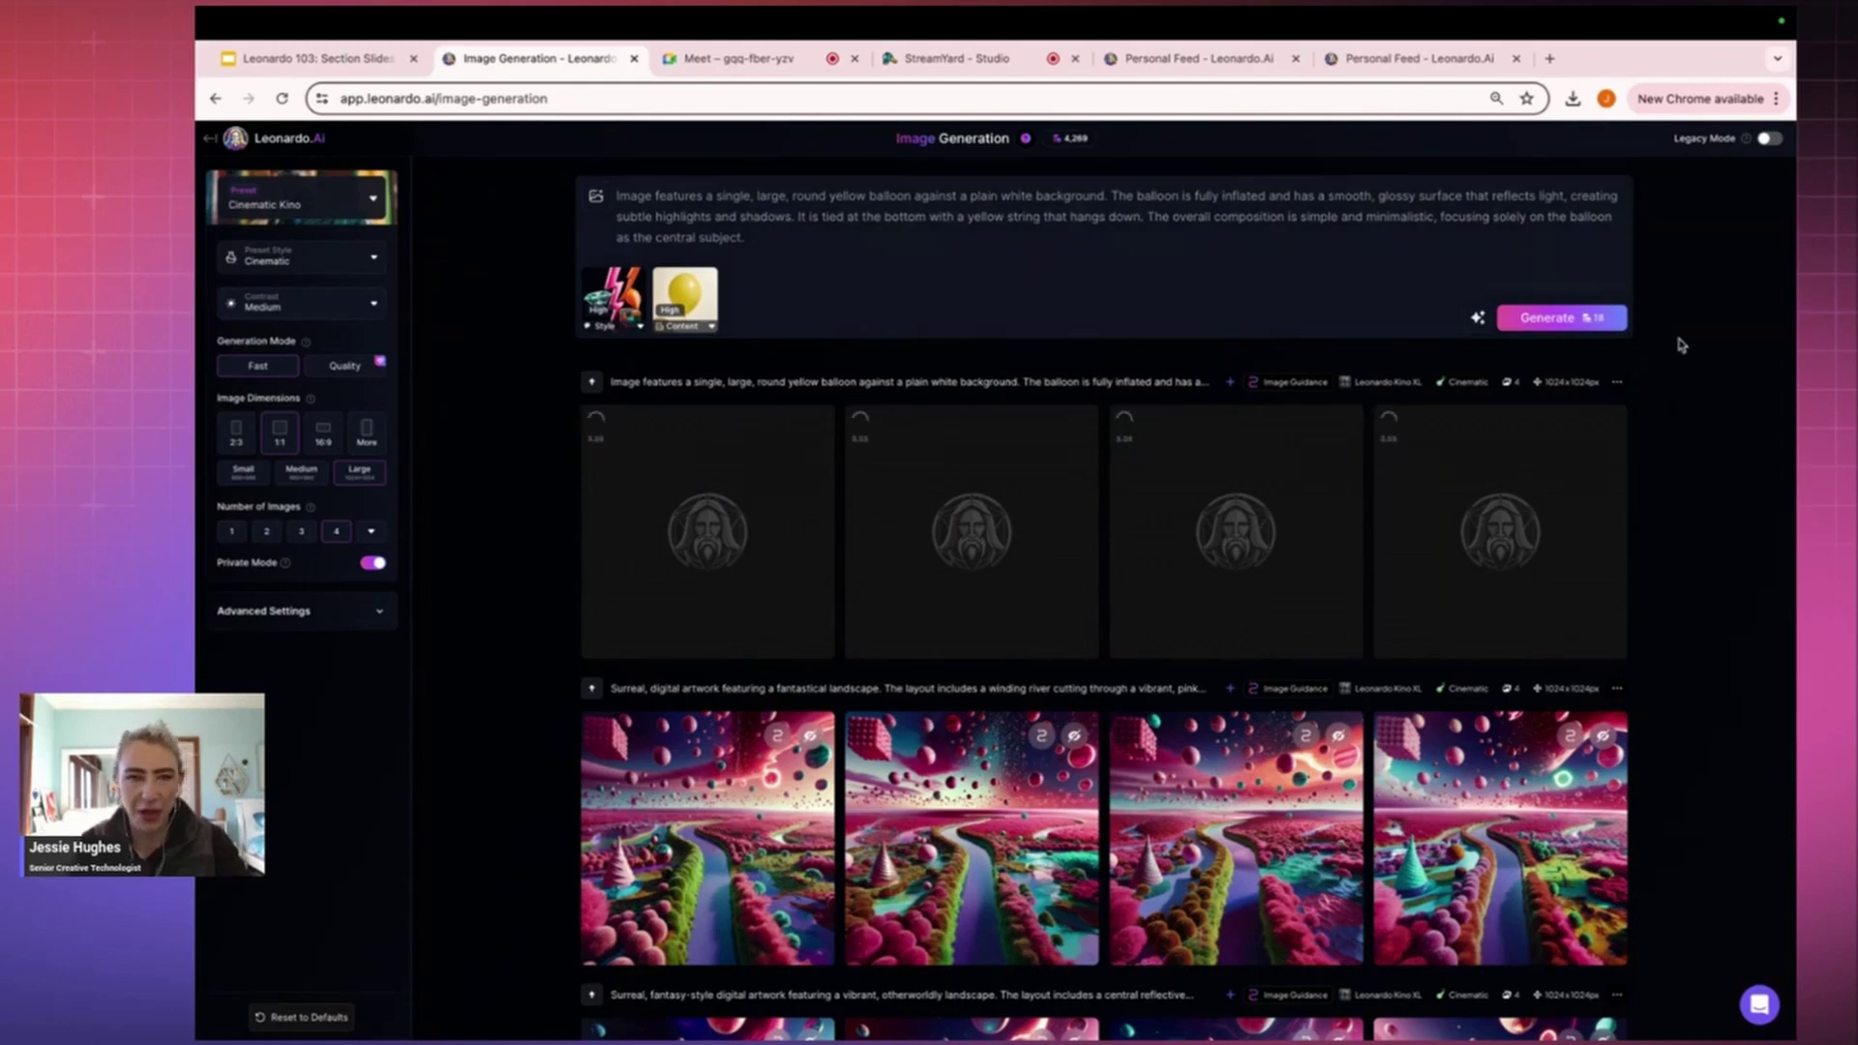
pyautogui.moveTo(1278, 818)
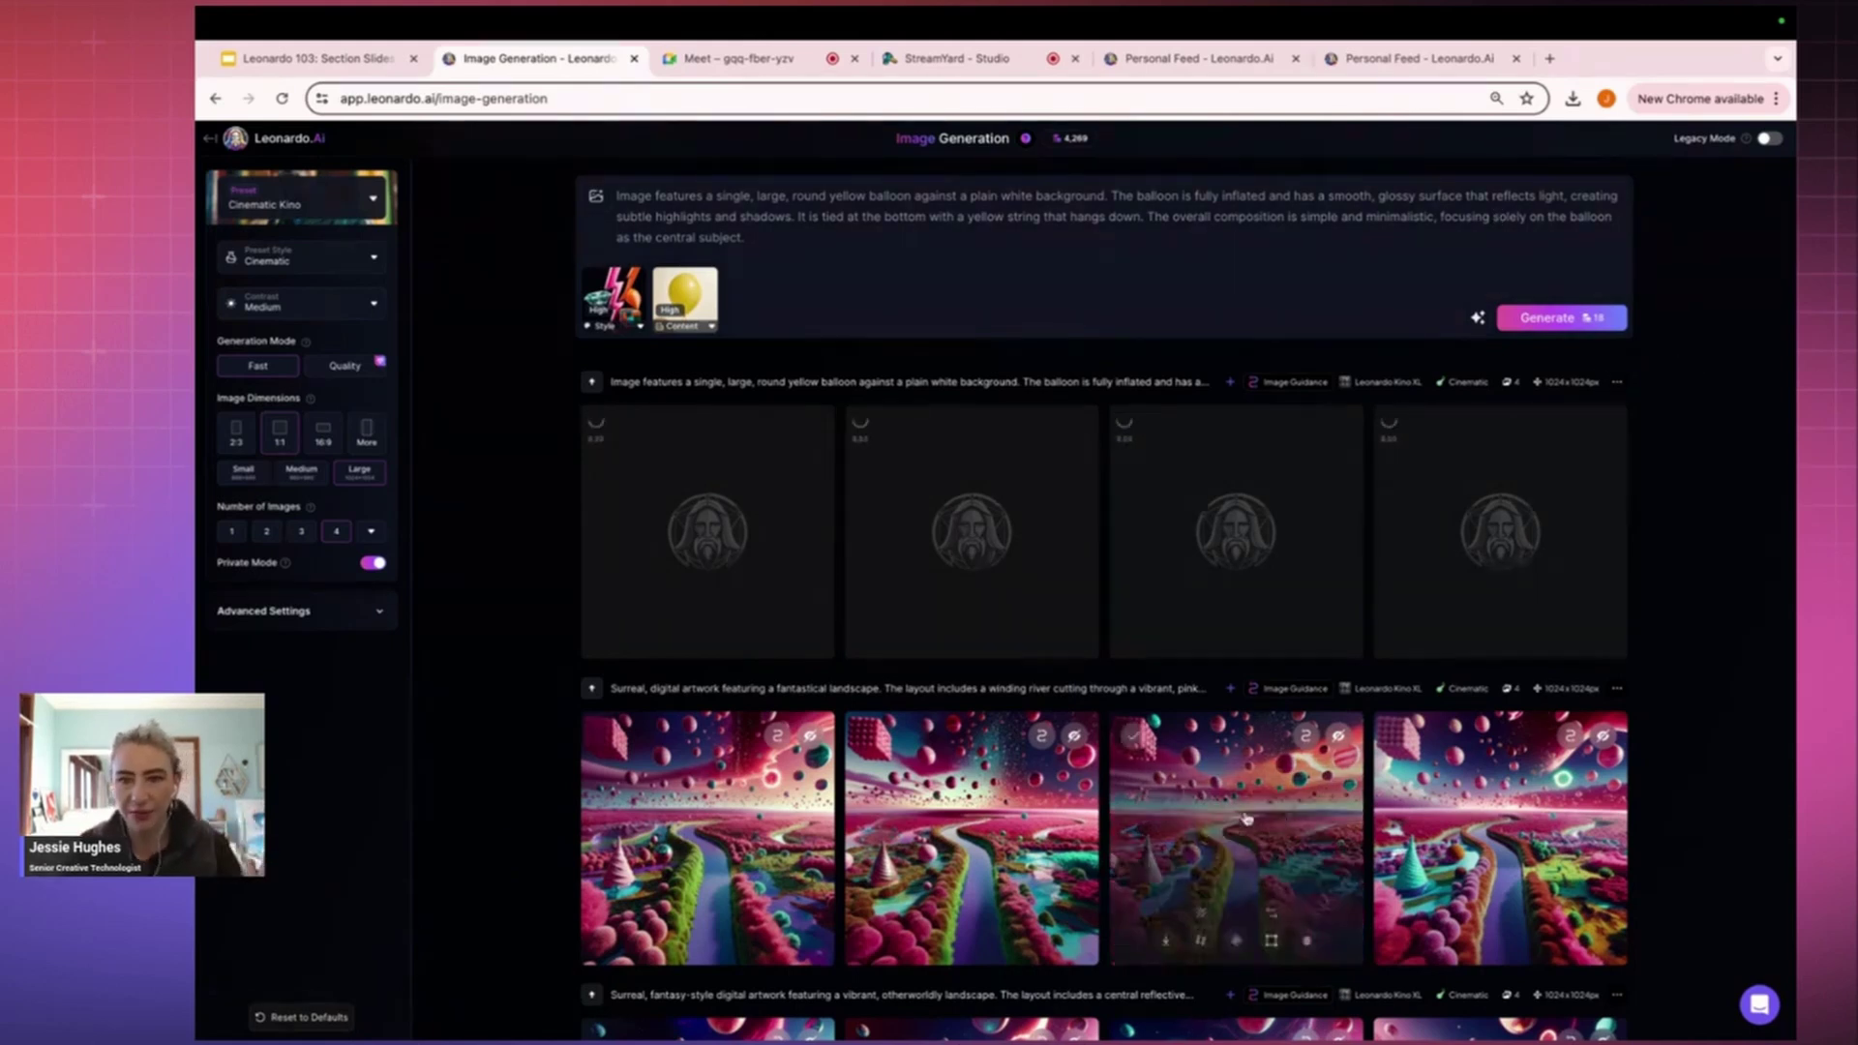
pyautogui.scroll(-5, 1246, 819)
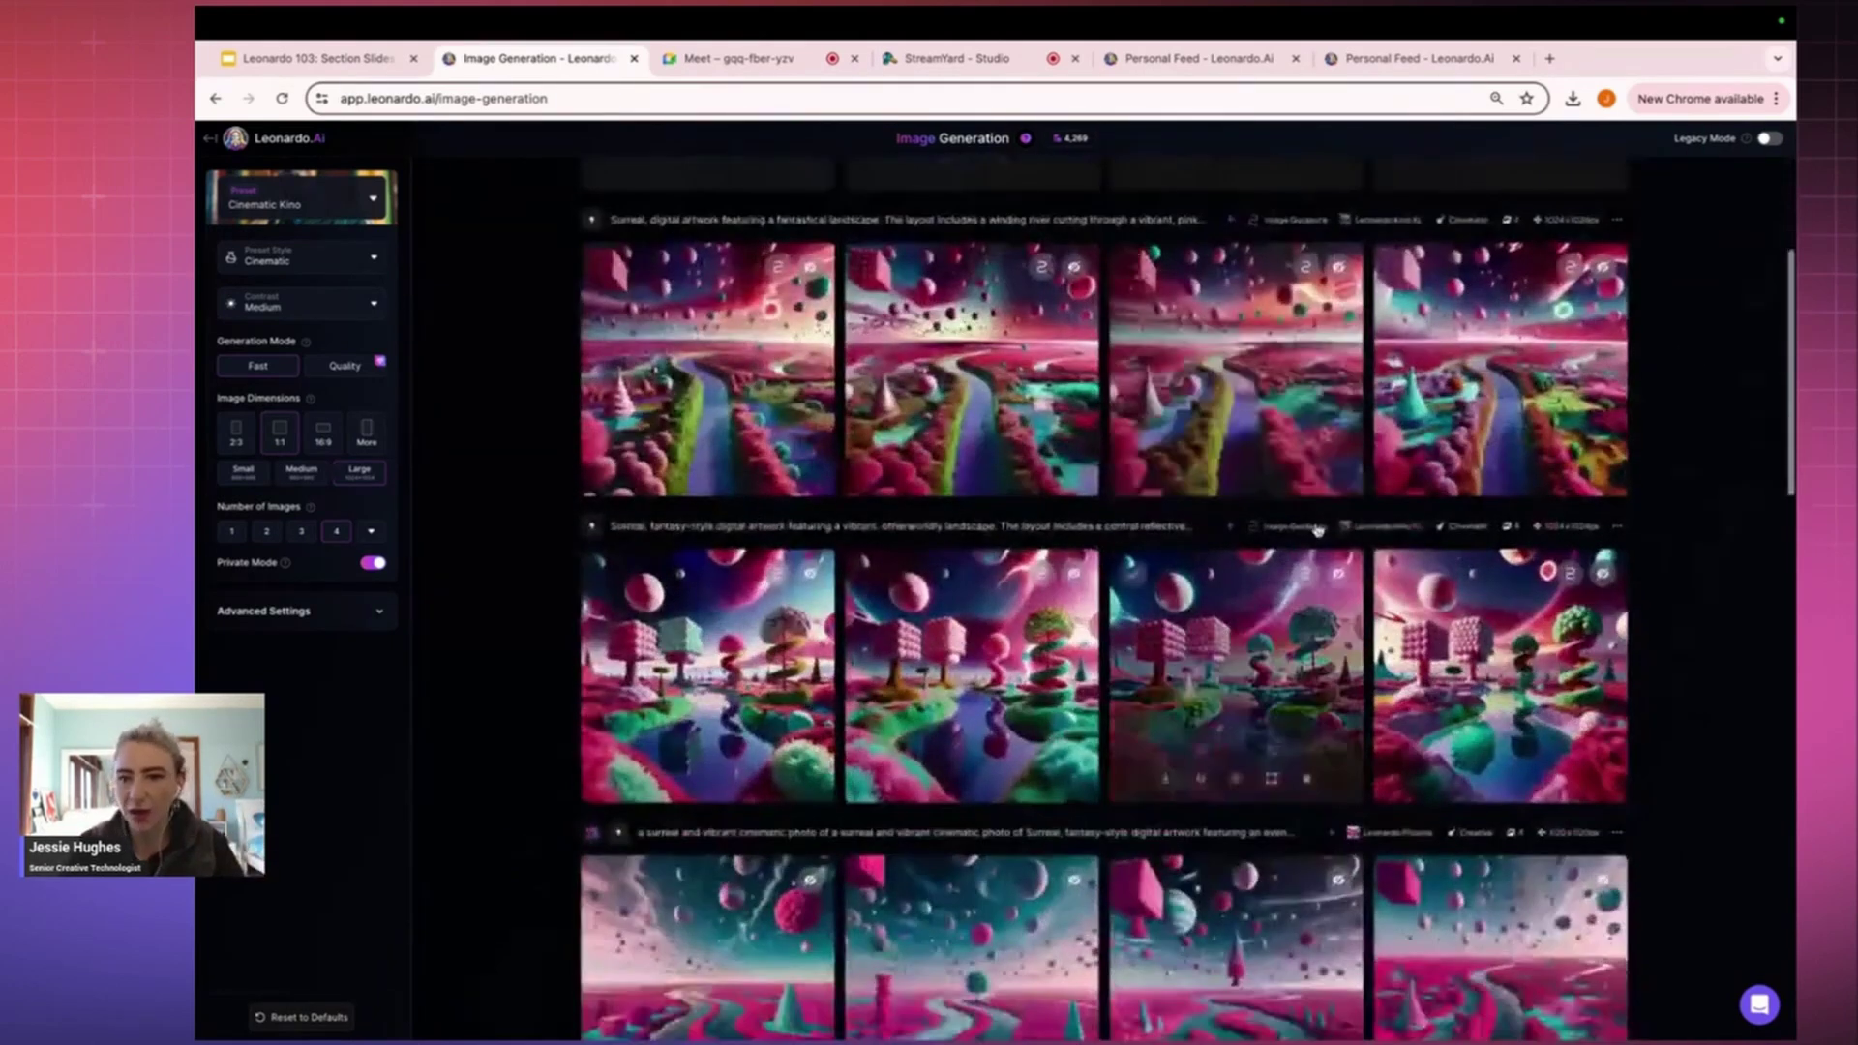
pyautogui.scroll(-15, 1317, 530)
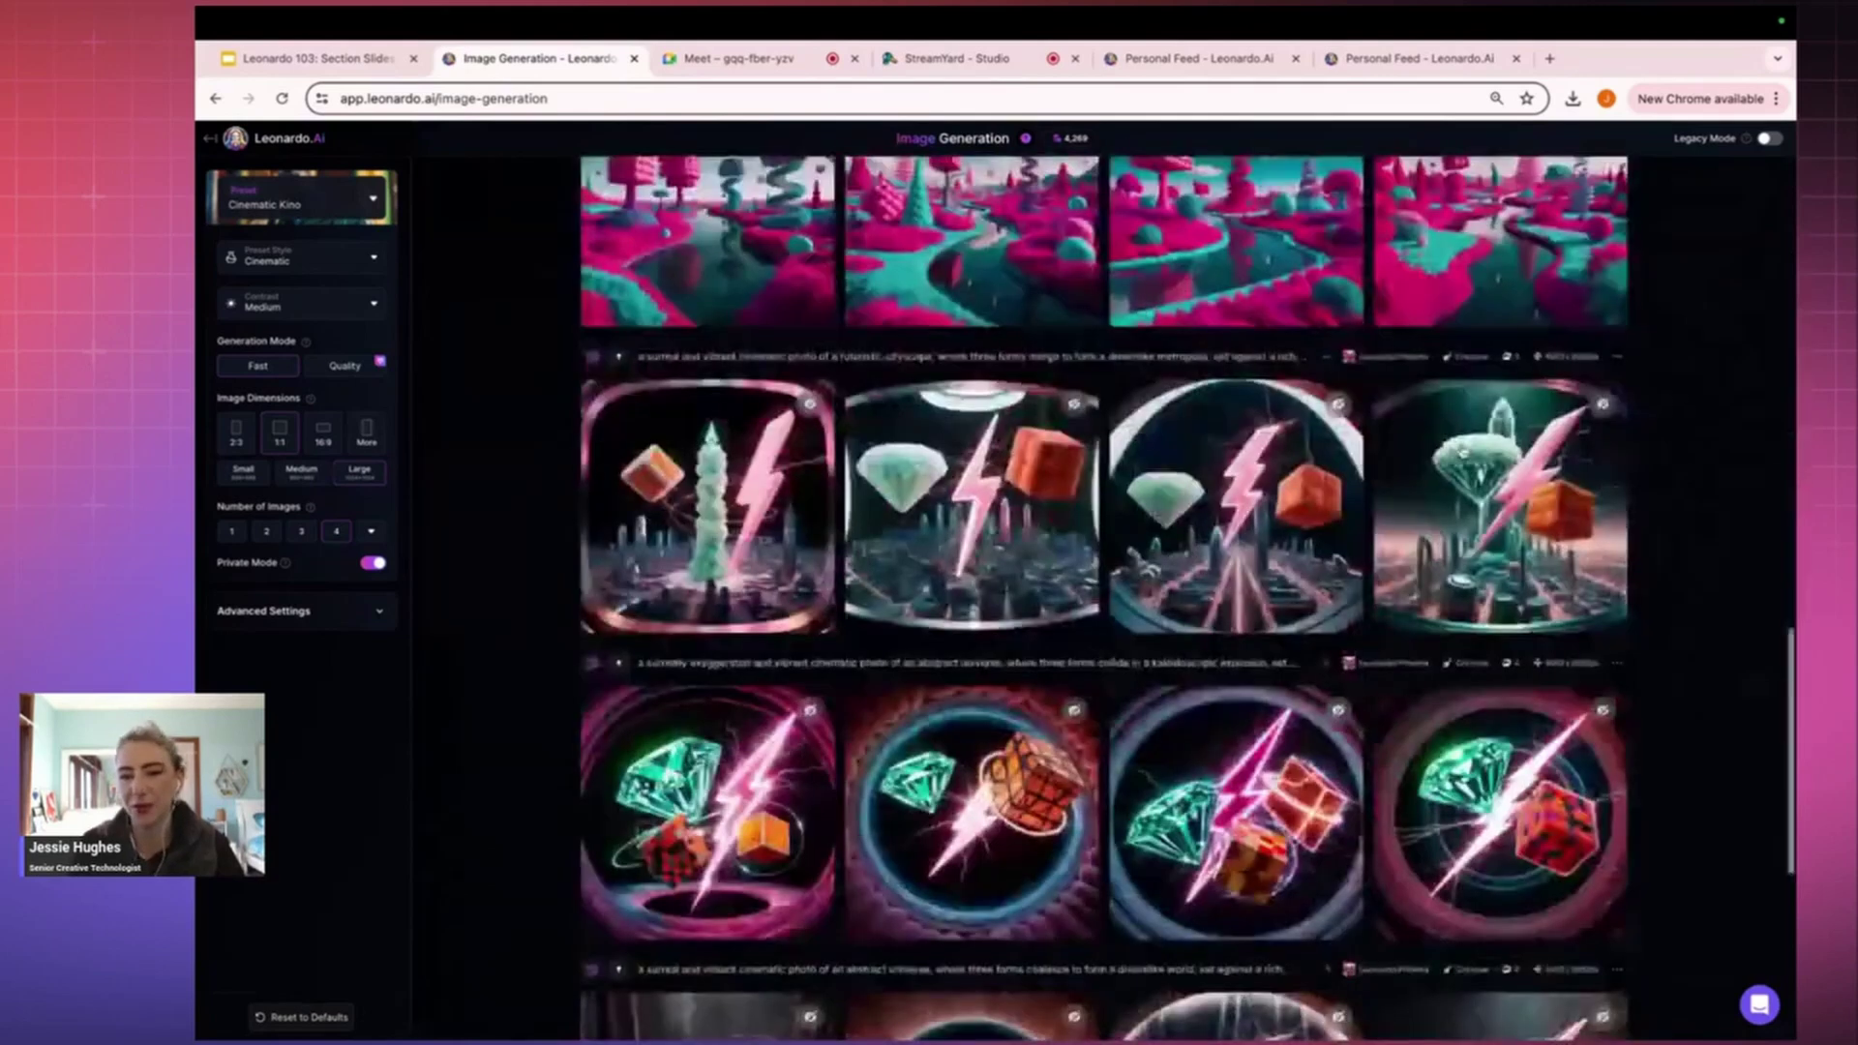
pyautogui.scroll(20, 1670, 399)
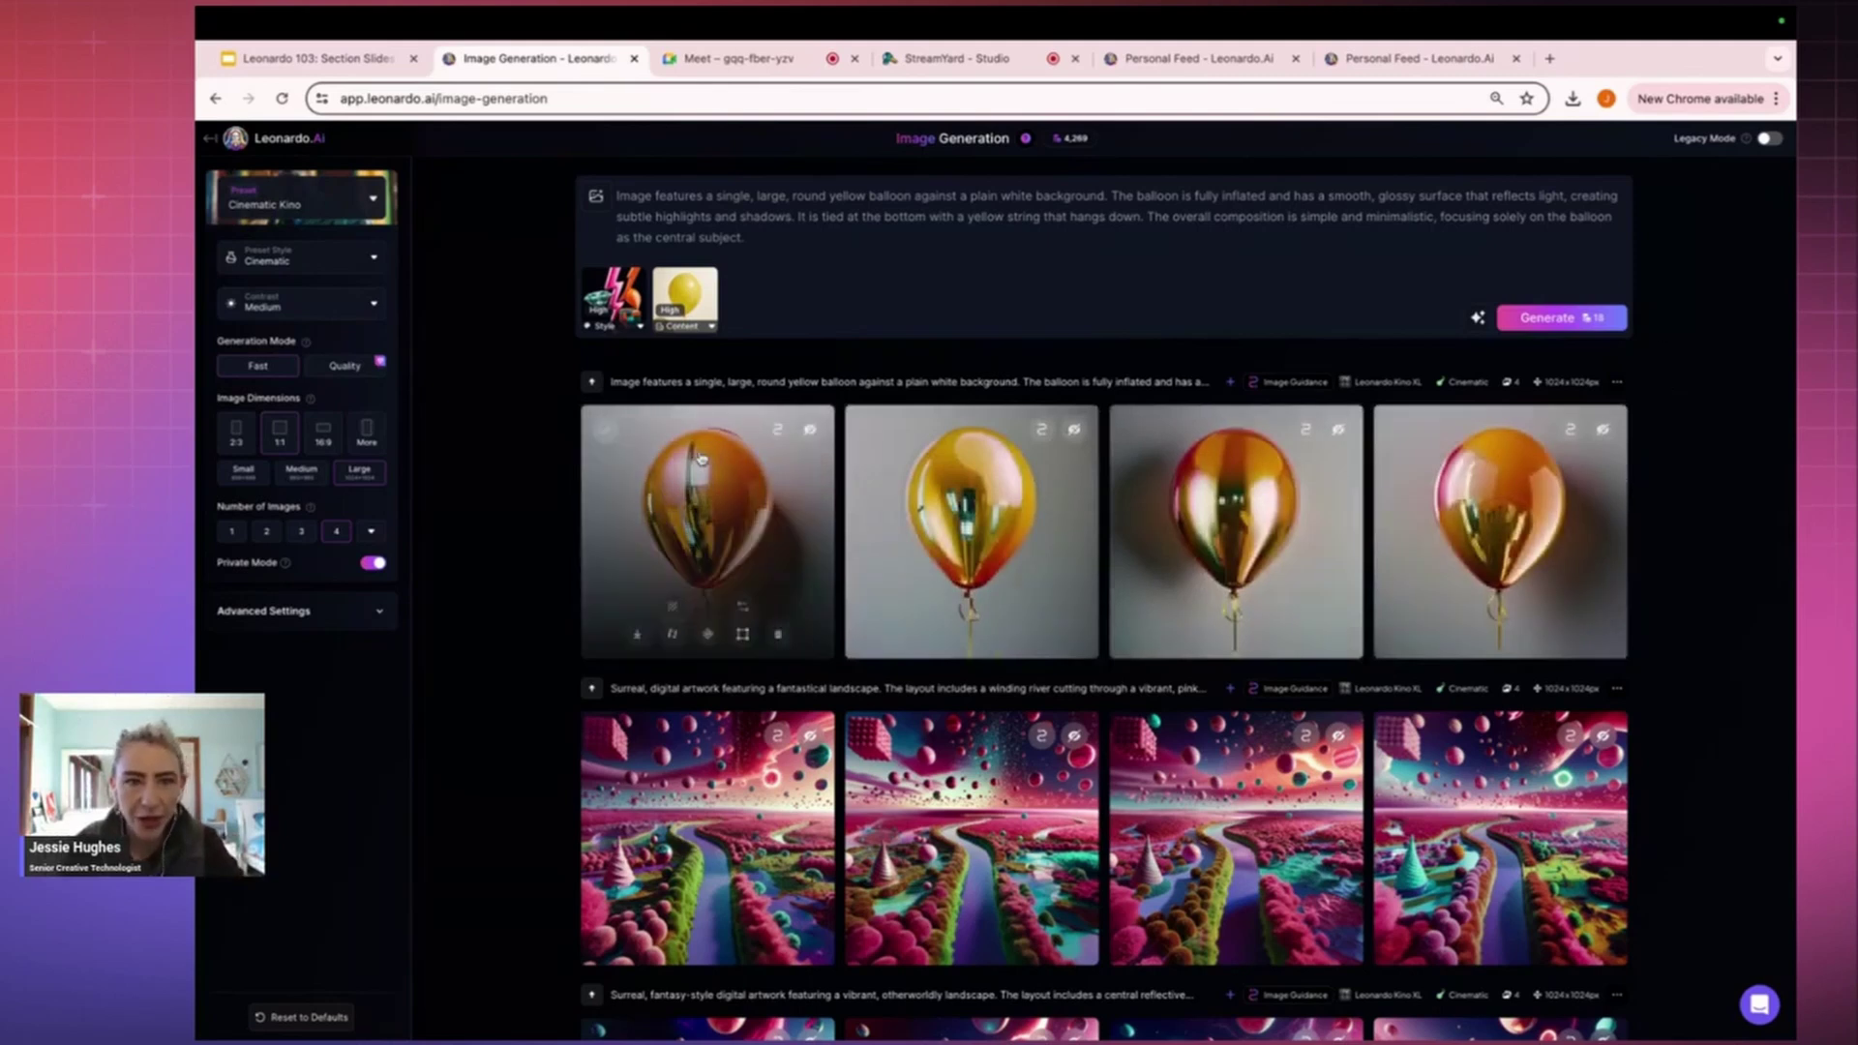
# Flip through the golden balloon results enlarged, then bring up the style reference strength options.
pyautogui.click(931, 444)
pyautogui.press('Right')
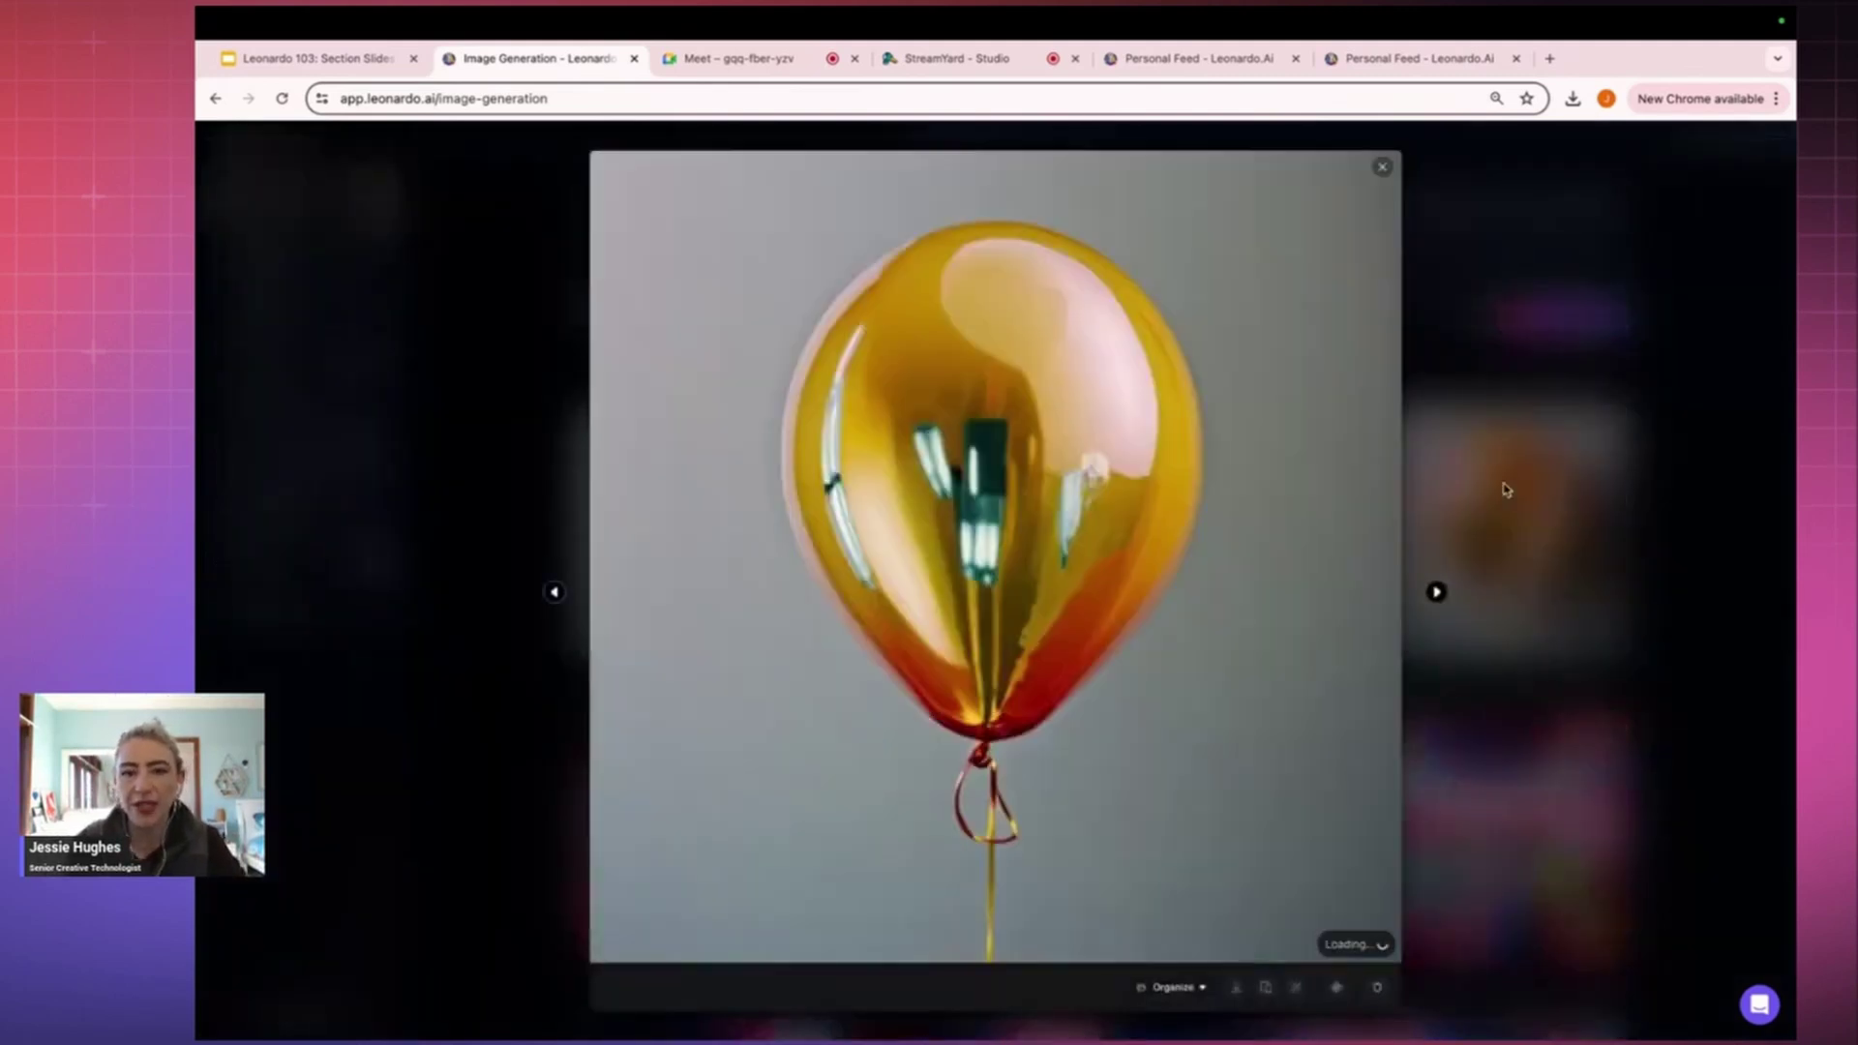
pyautogui.press('Right')
pyautogui.click(1487, 435)
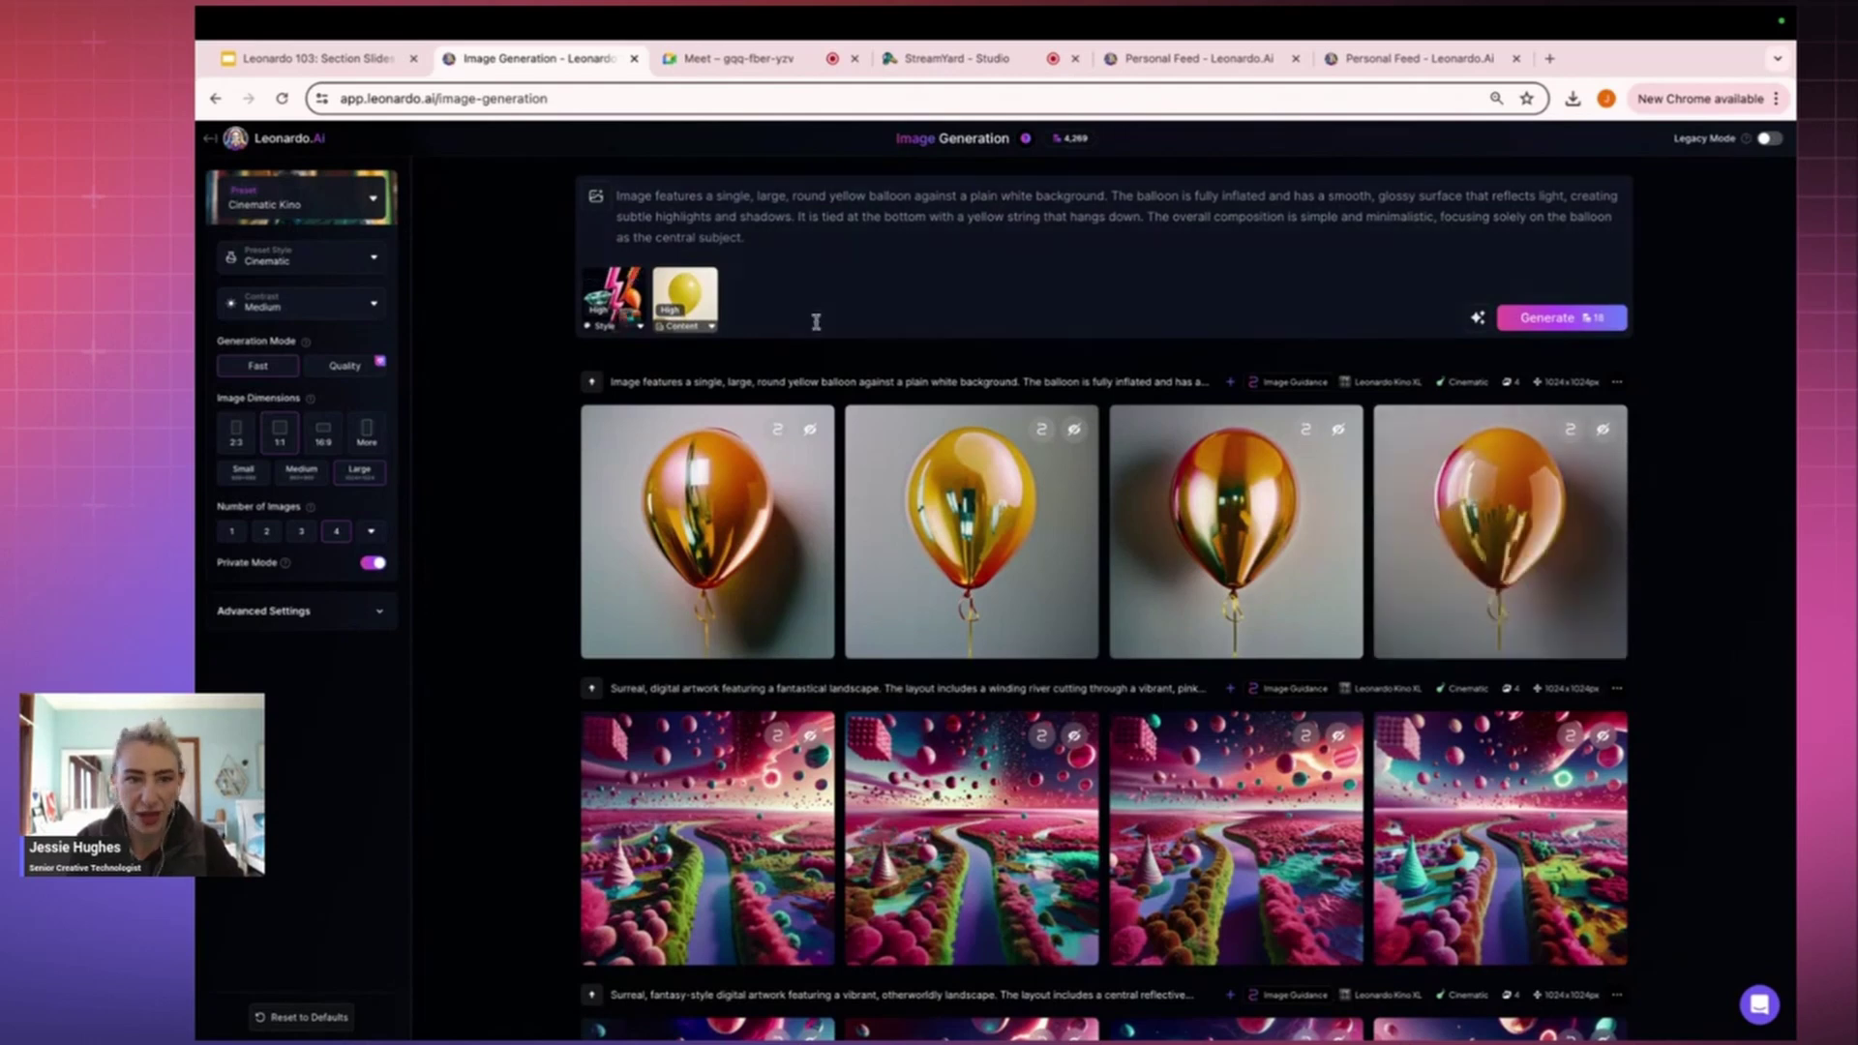
pyautogui.click(637, 329)
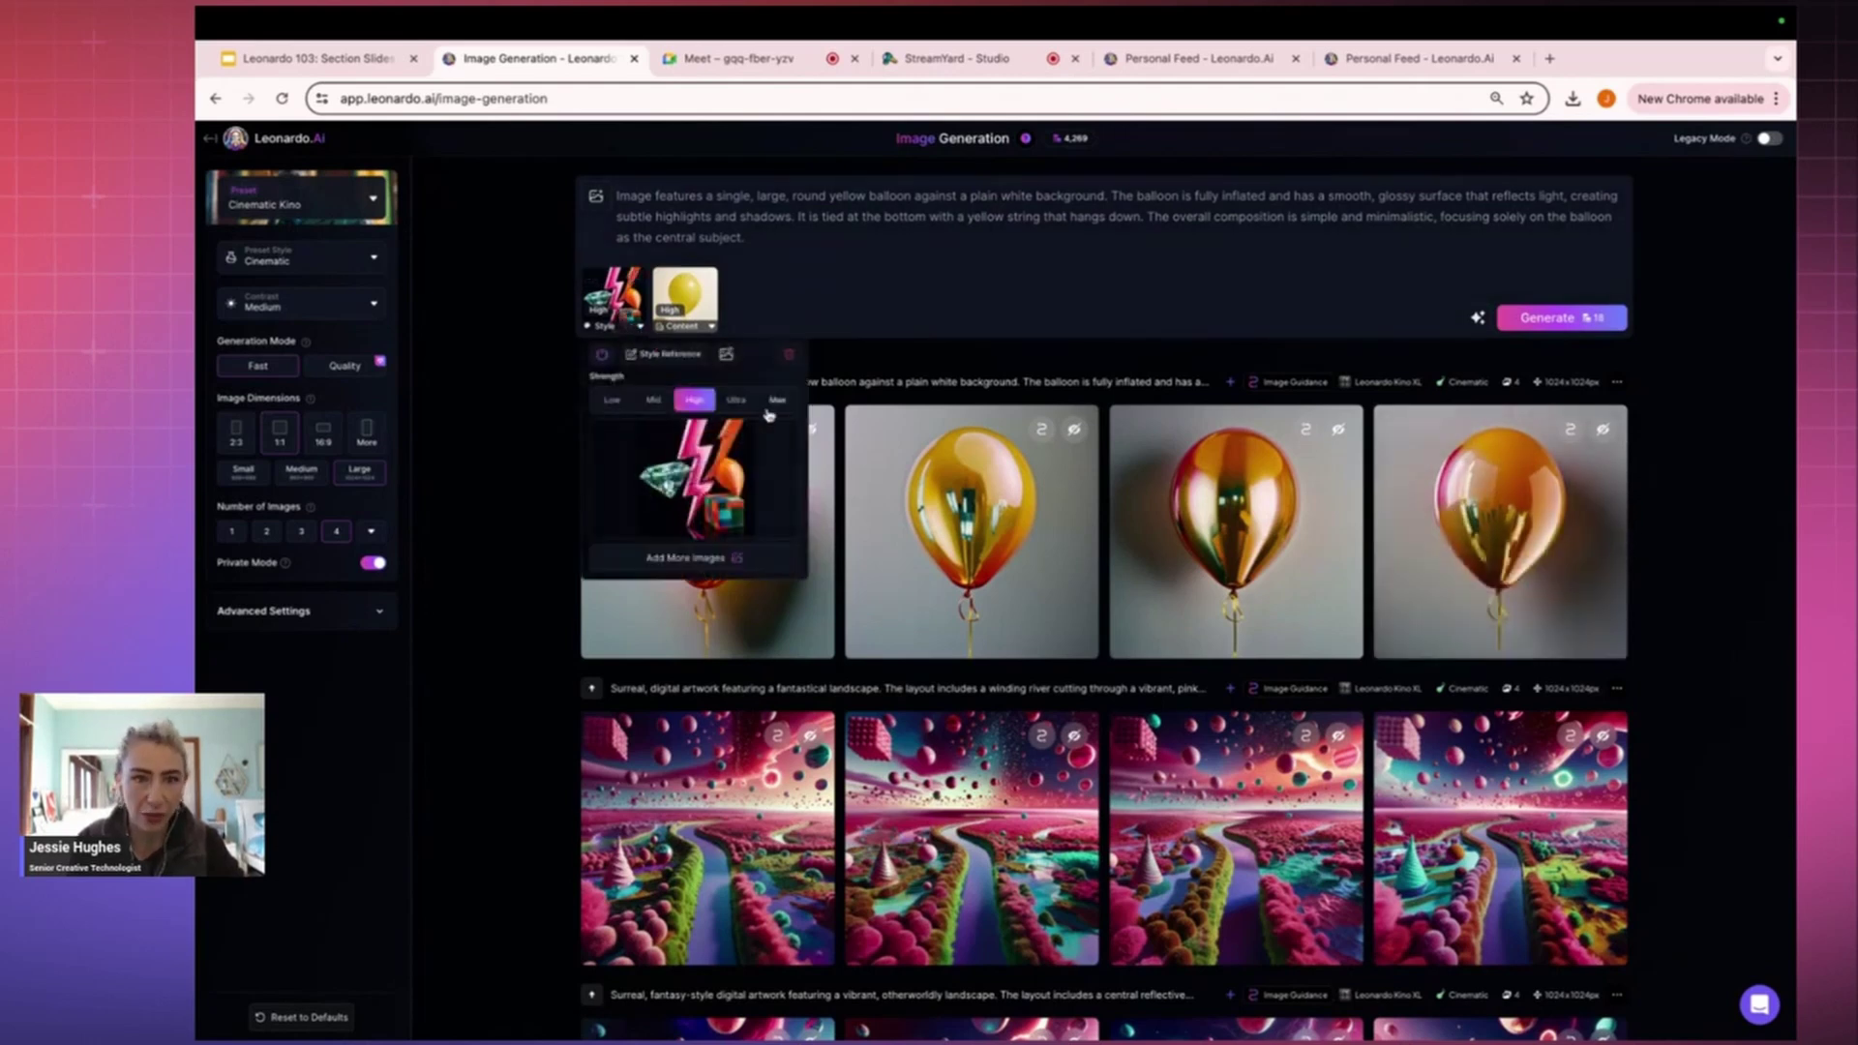
# Set the style reference strength to Max and generate new balloons.
pyautogui.click(773, 404)
pyautogui.click(866, 237)
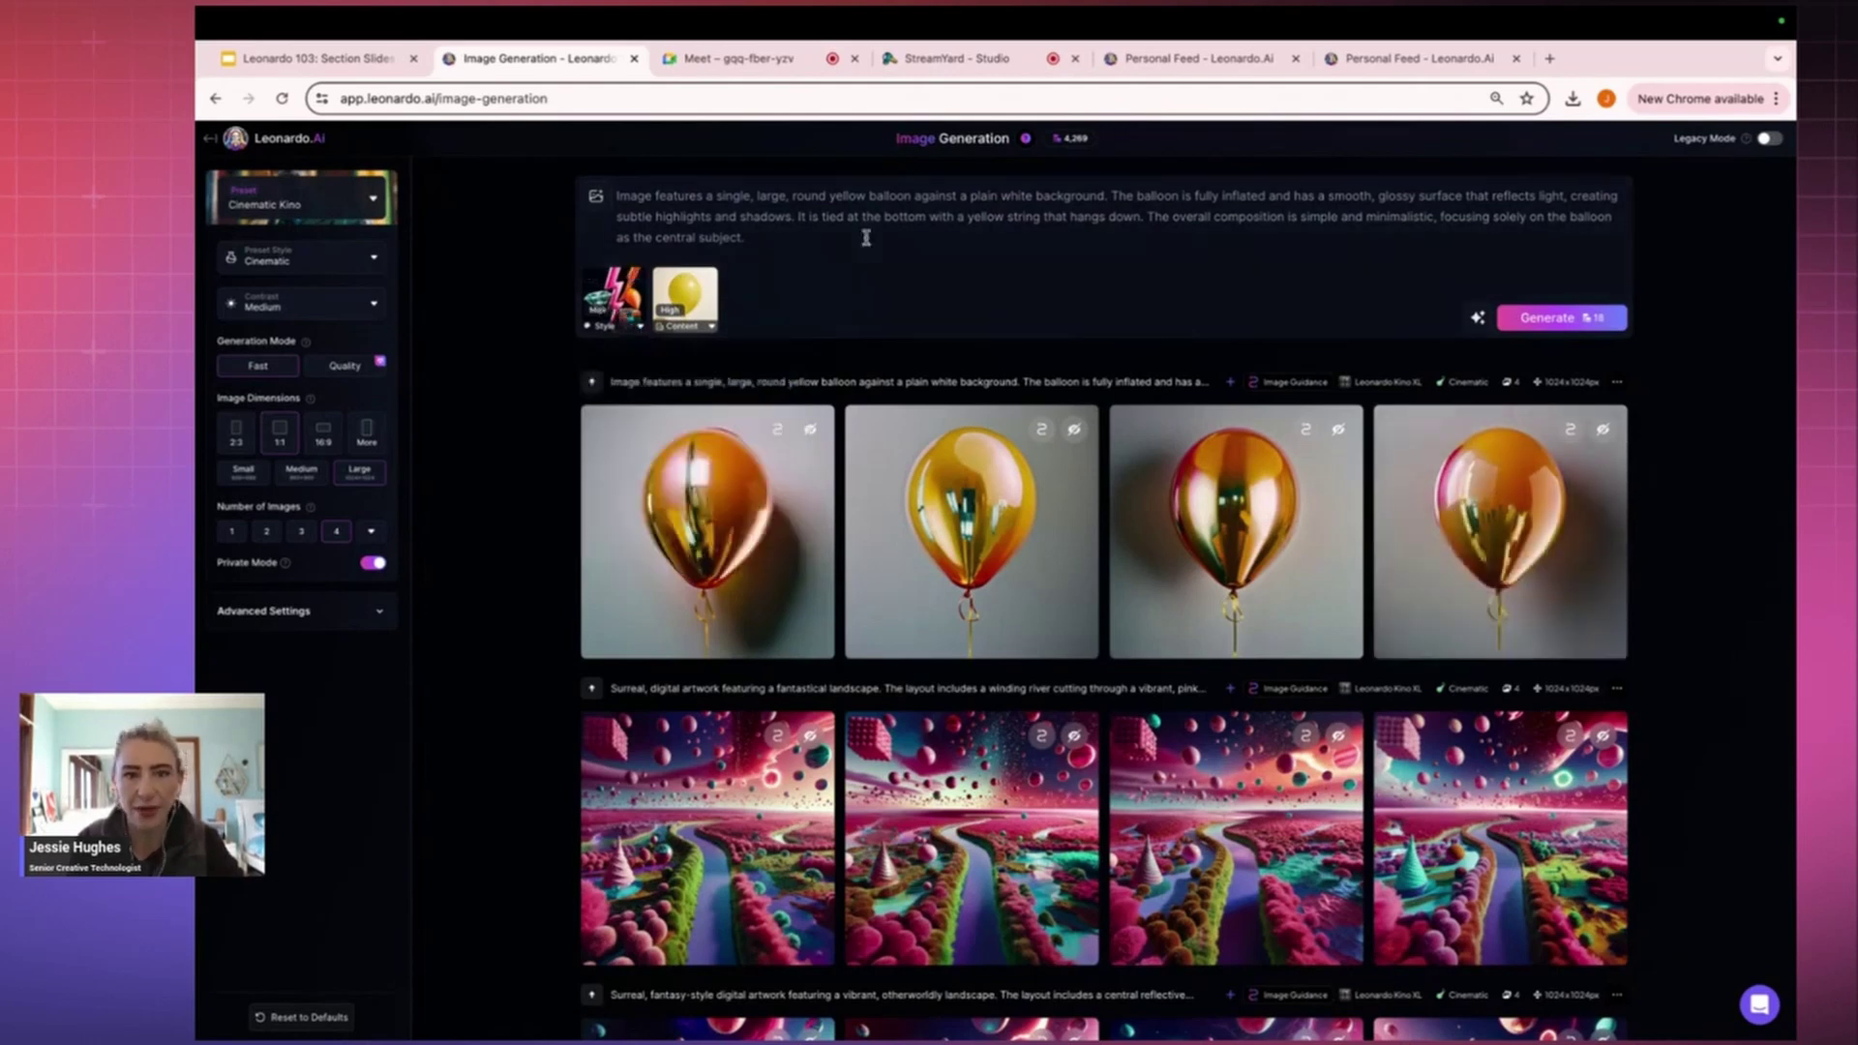
pyautogui.click(1551, 315)
# Step through the balloon results enlarged, landing on the yellow-orange balloon.
pyautogui.click(1608, 414)
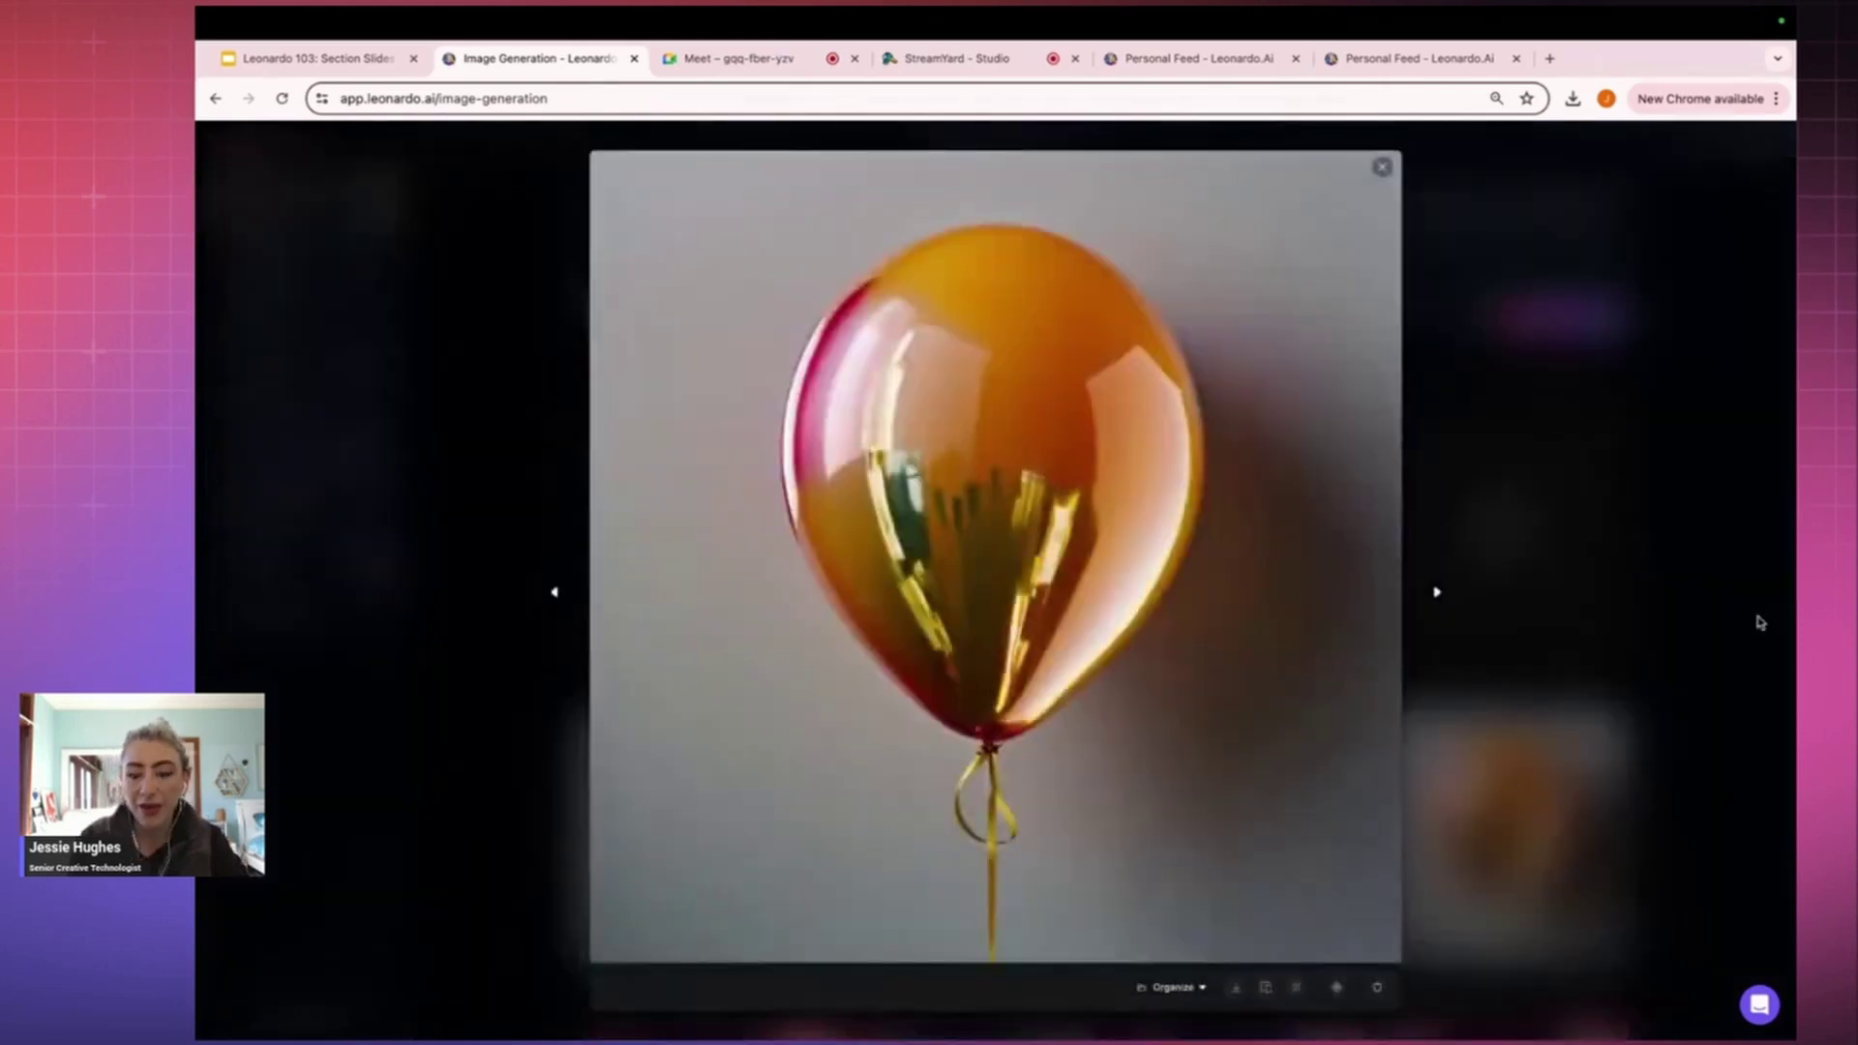
pyautogui.press('Left')
pyautogui.press('Left')
pyautogui.press('Left')
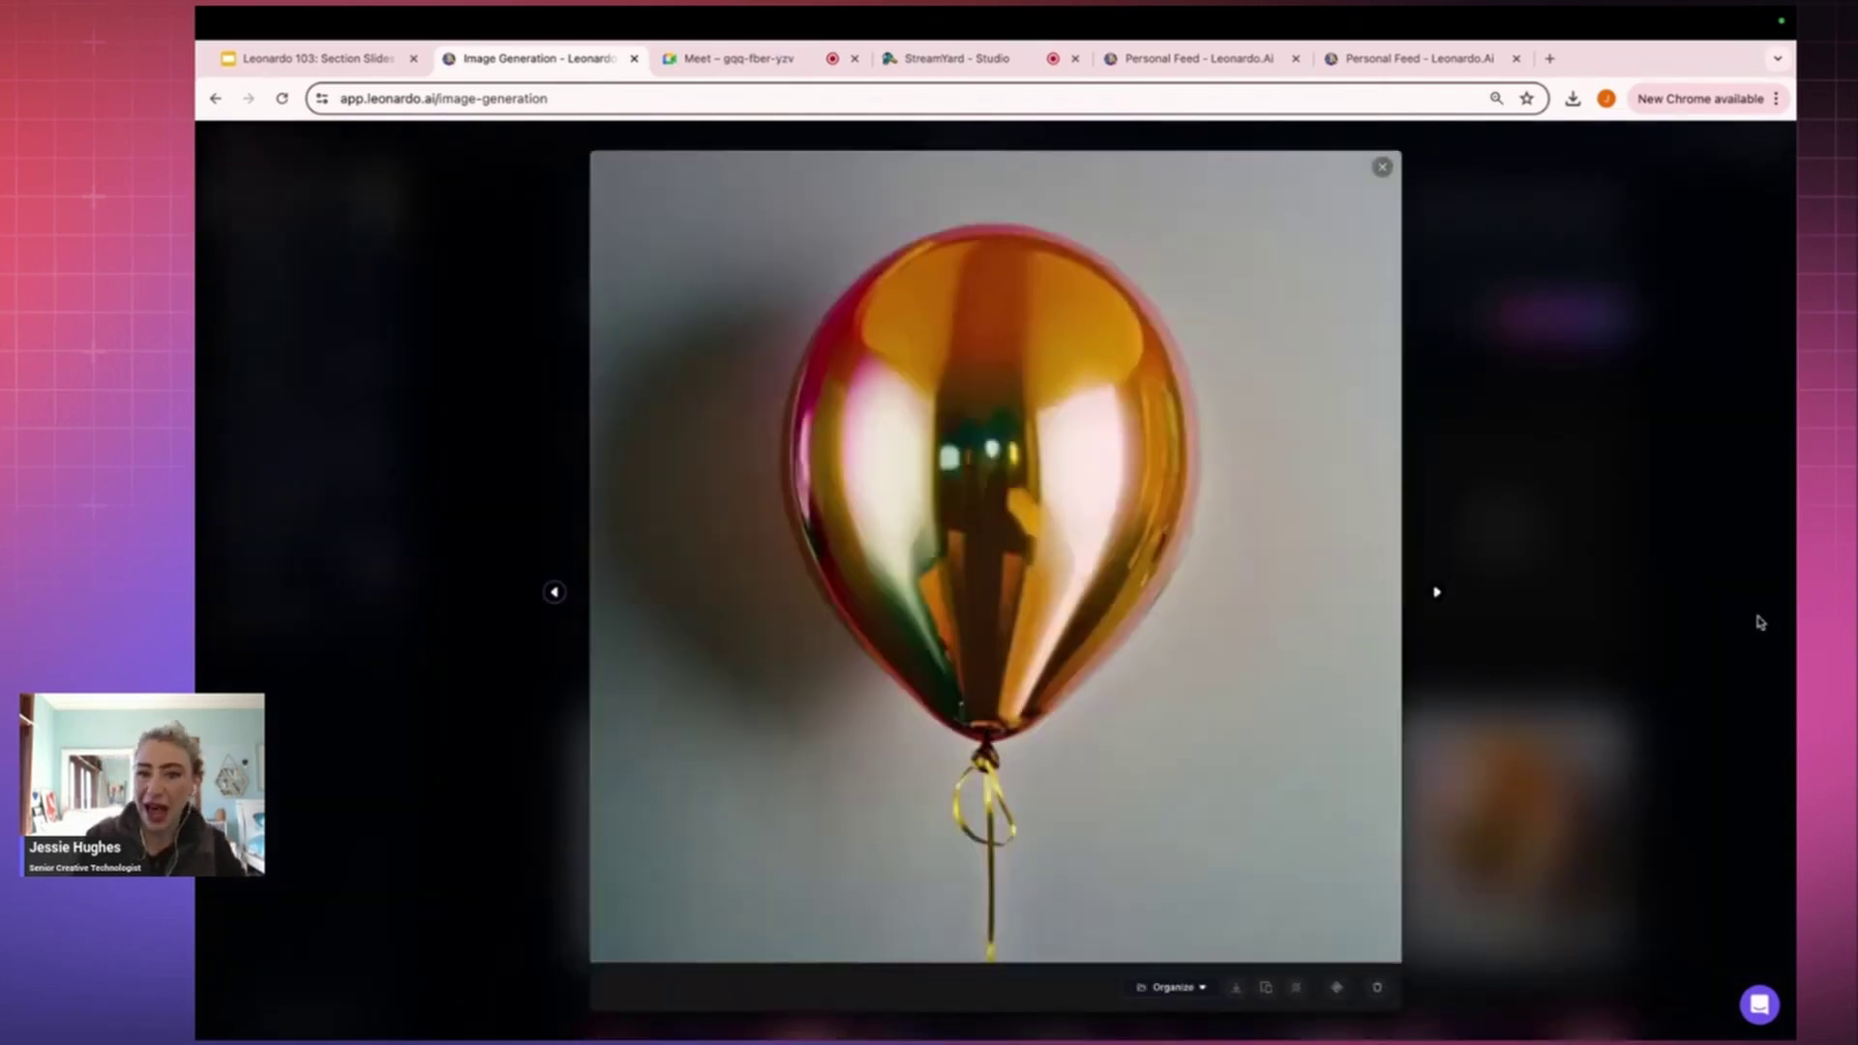
pyautogui.press('Right')
pyautogui.press('Right')
pyautogui.press('Right')
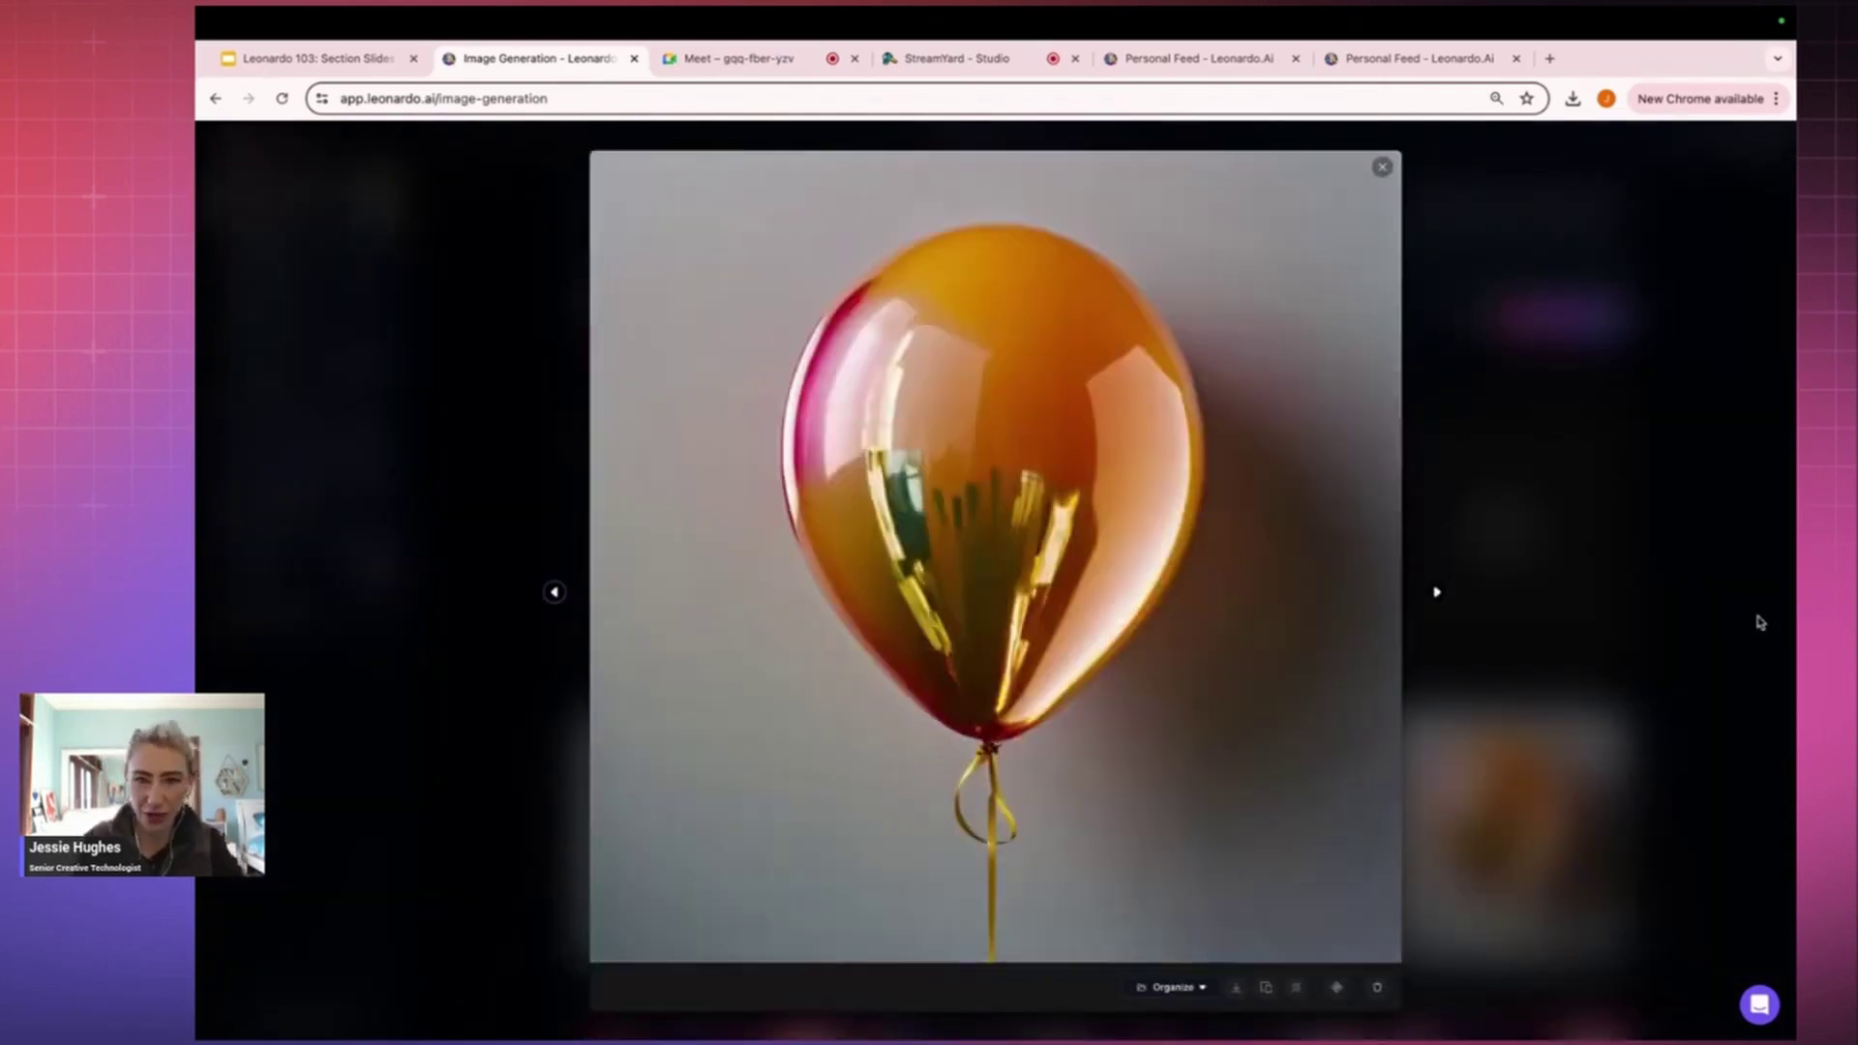
pyautogui.press('Right')
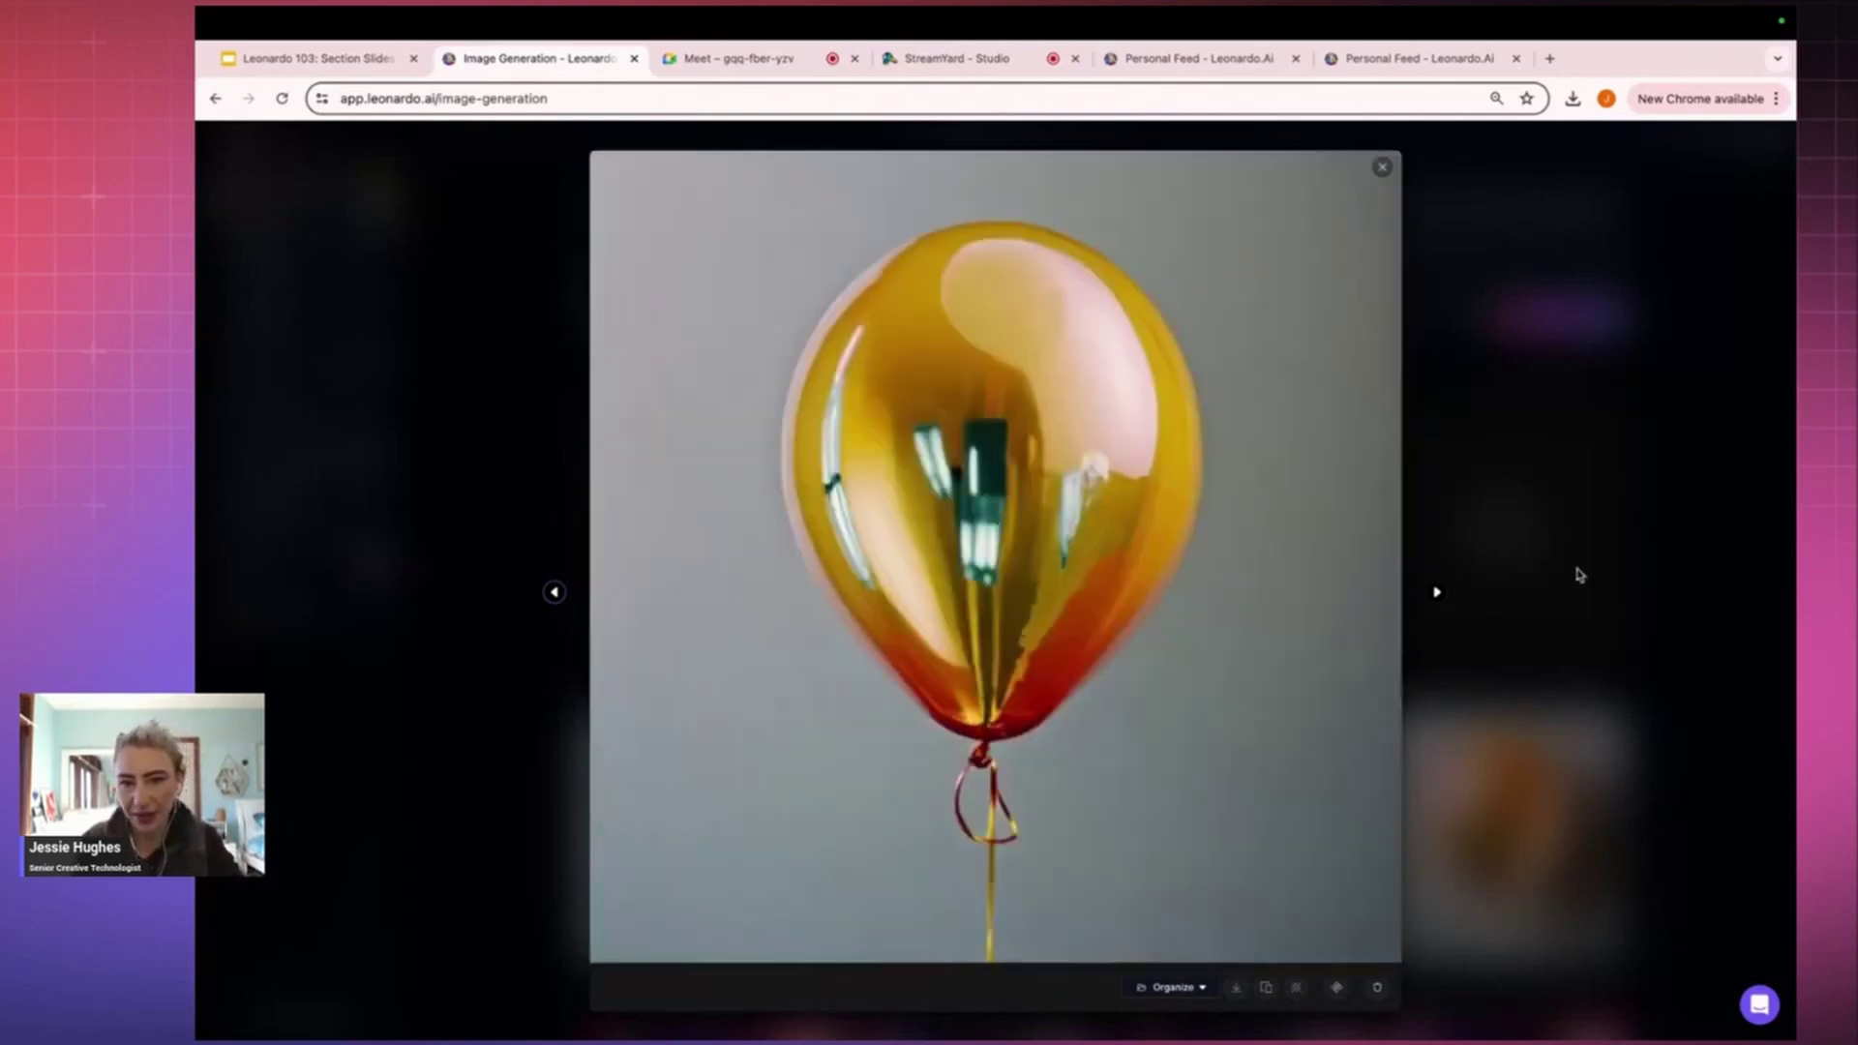
pyautogui.press('Right')
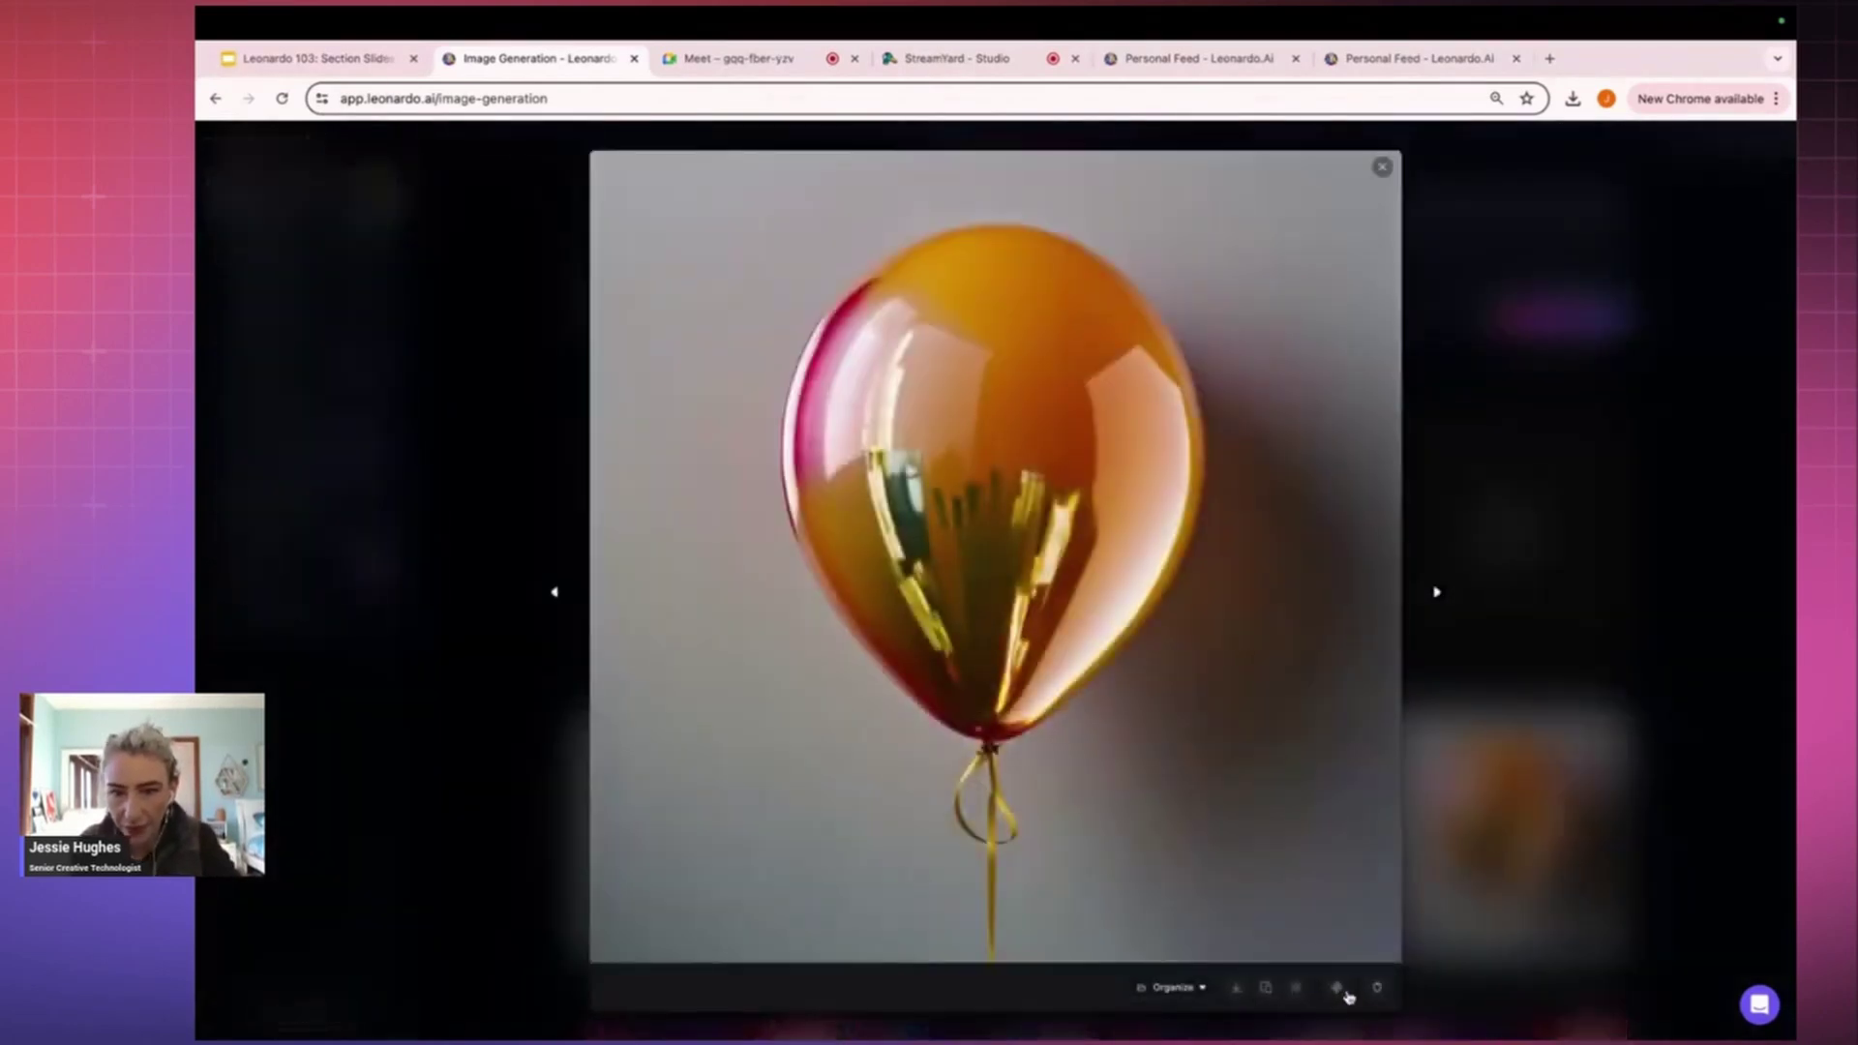
# Upscale the orange-gold balloon with the Alchemy Upscaler, then return to the gallery.
pyautogui.click(1344, 994)
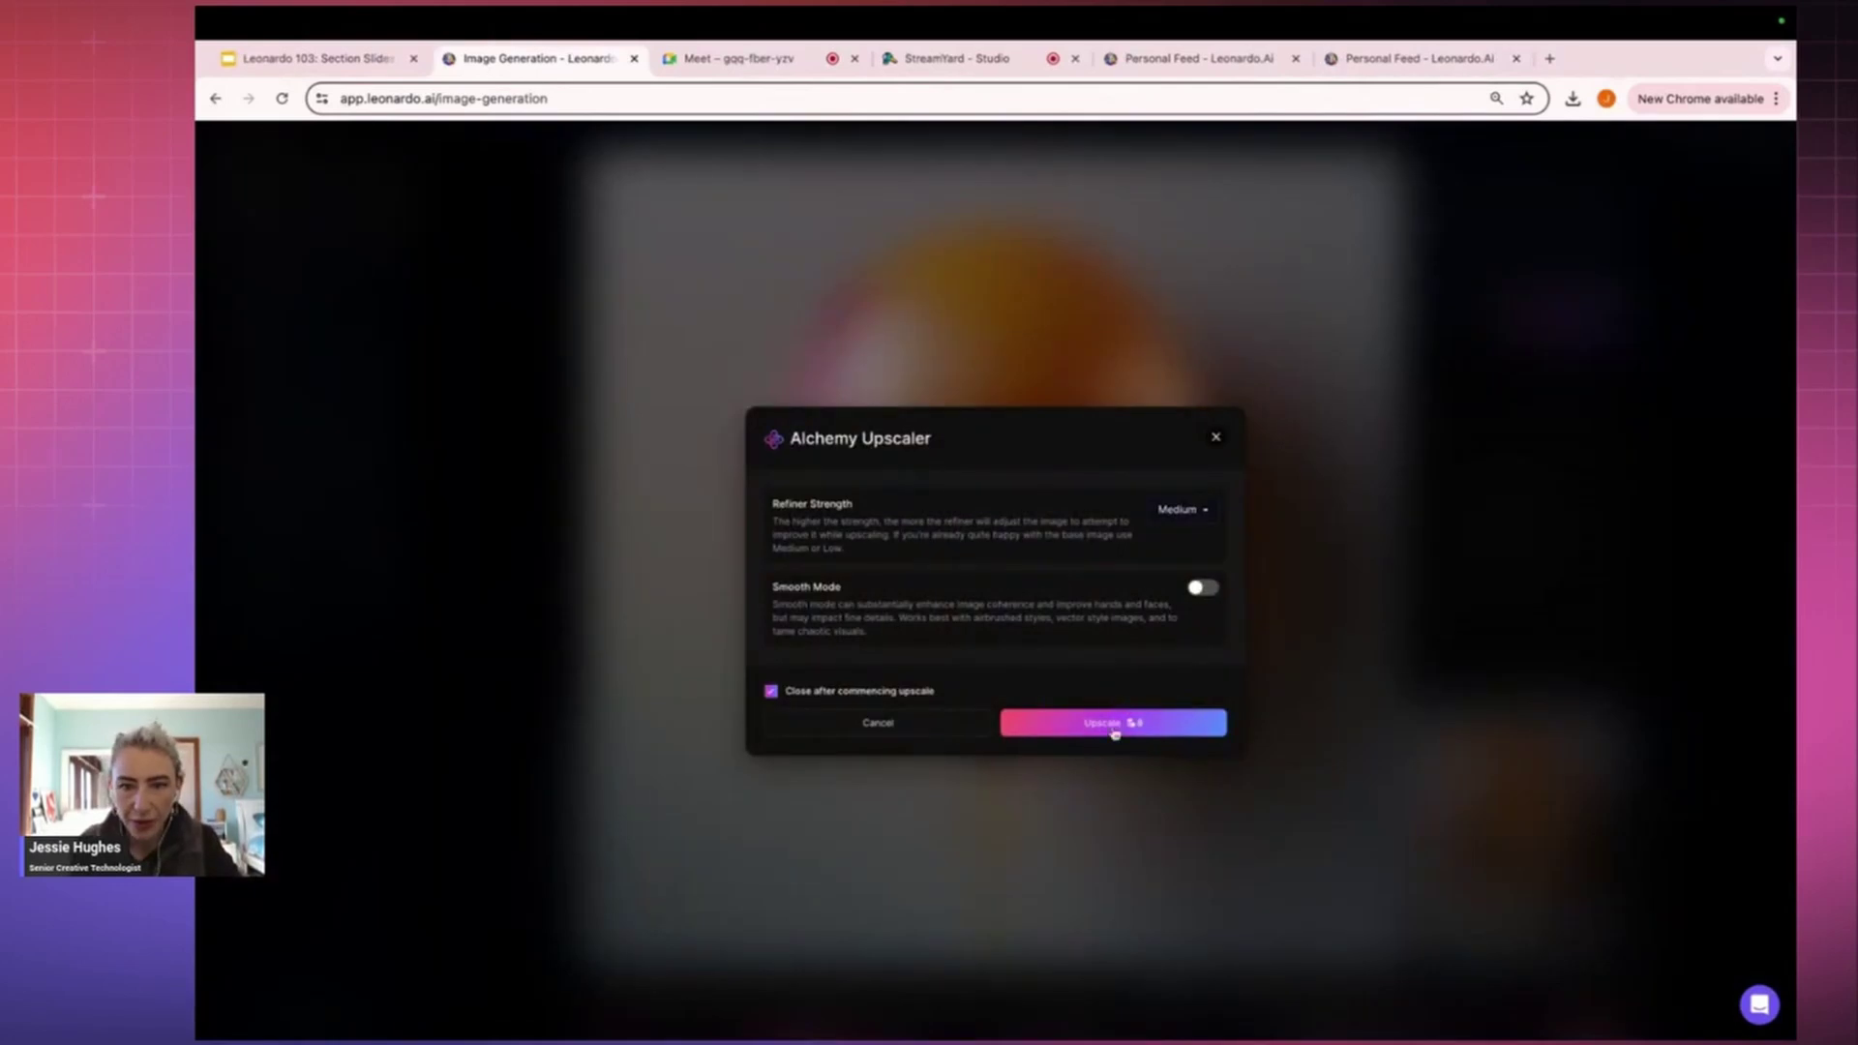
pyautogui.click(1114, 732)
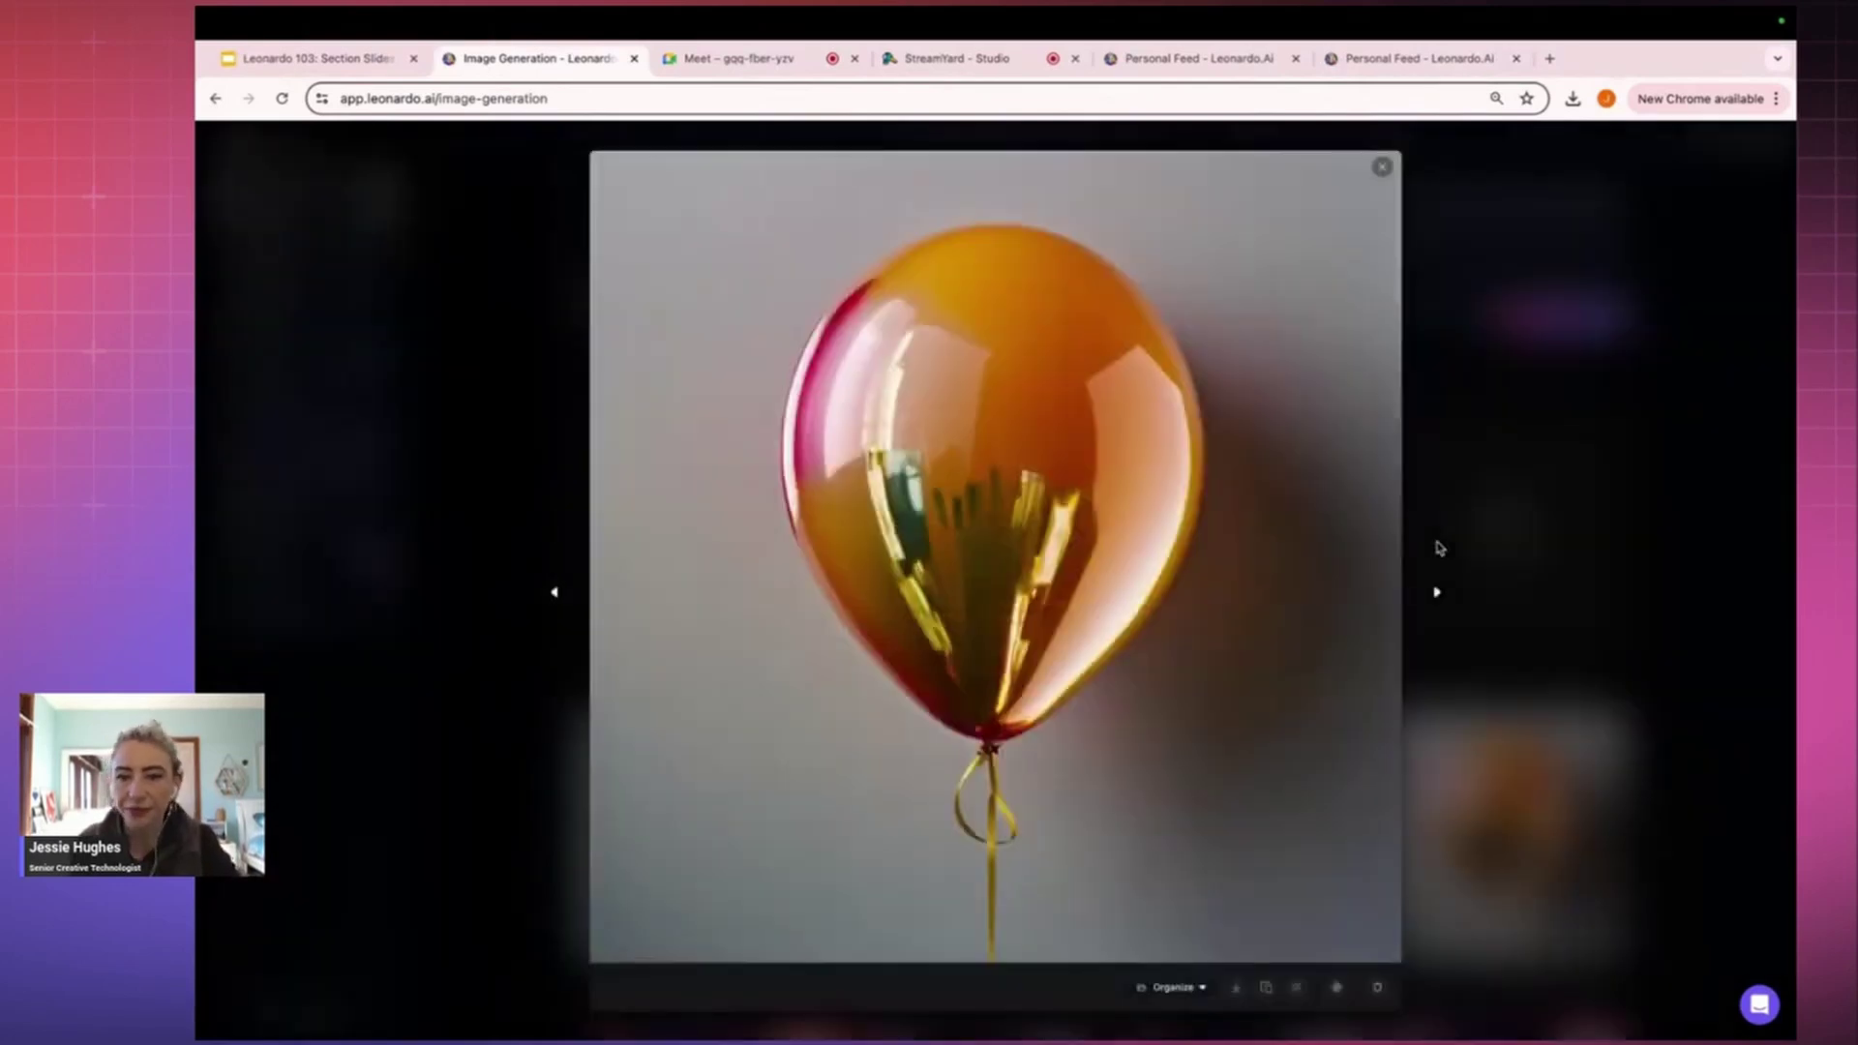
pyautogui.click(1382, 169)
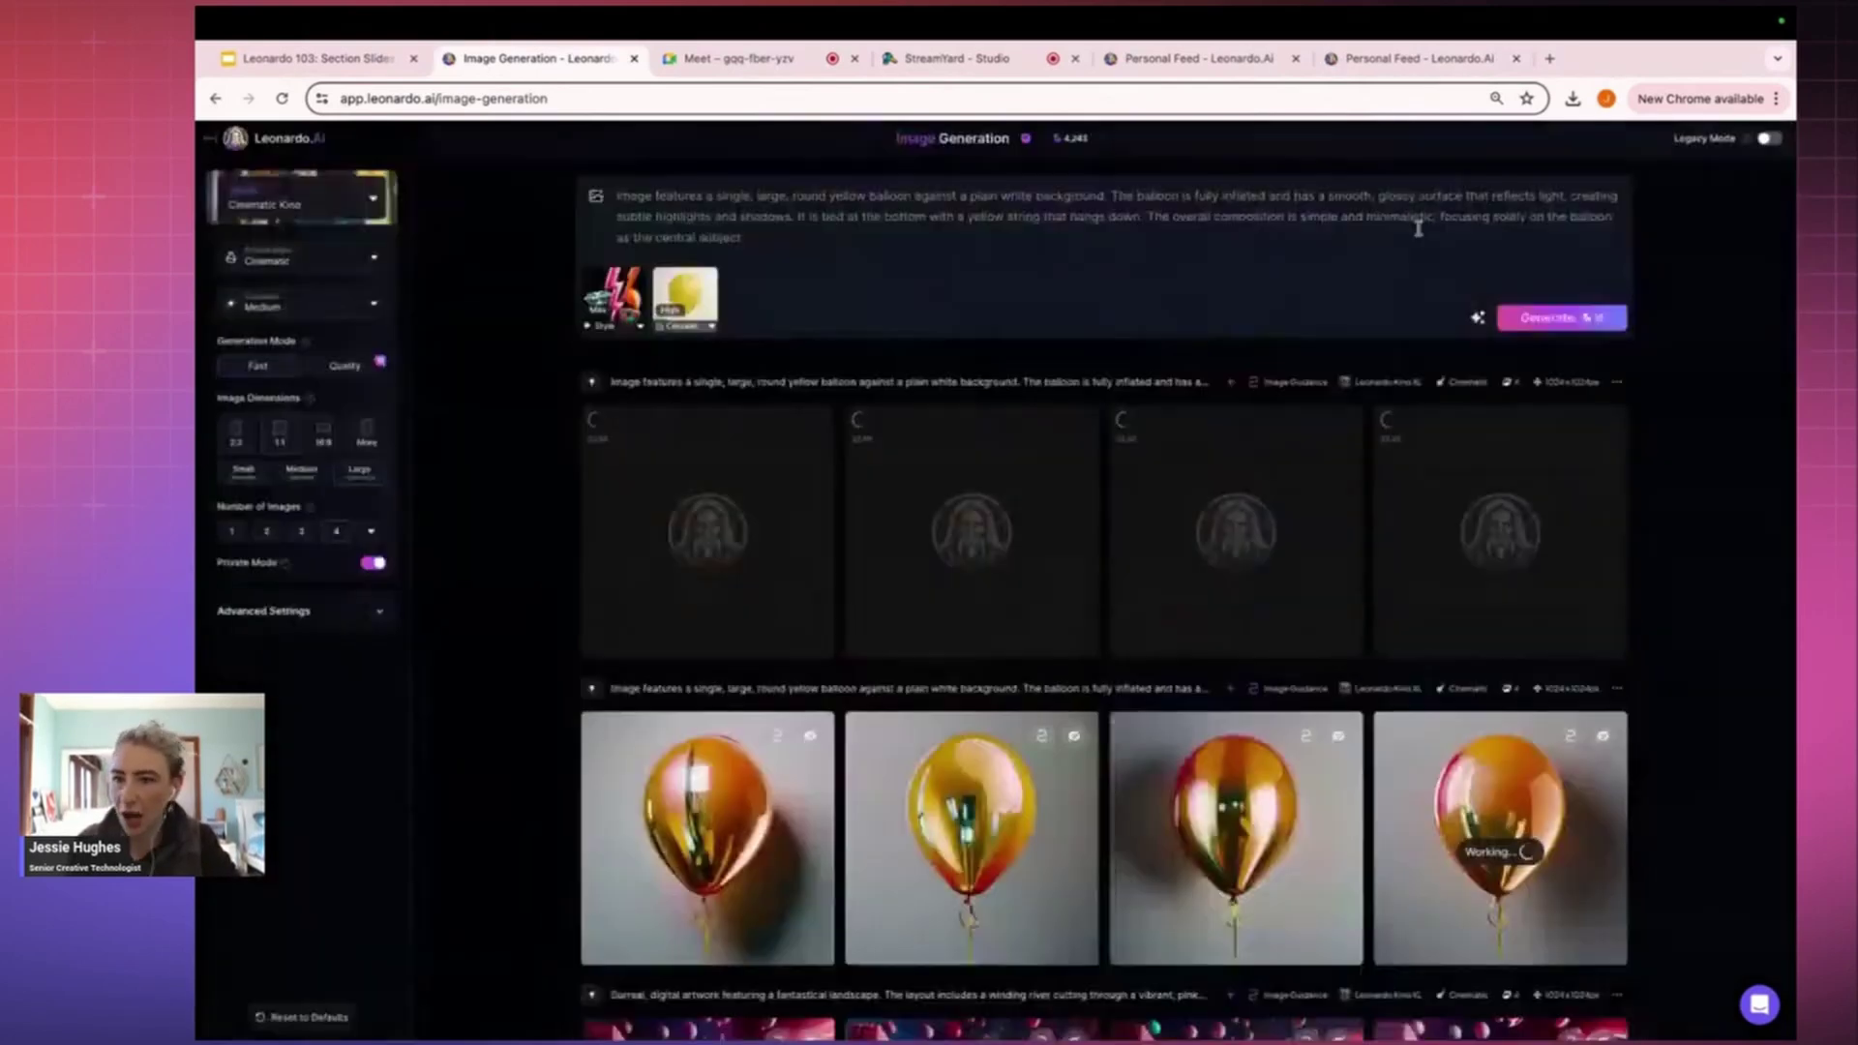
pyautogui.scroll(-1, 1729, 588)
pyautogui.scroll(1, 1729, 580)
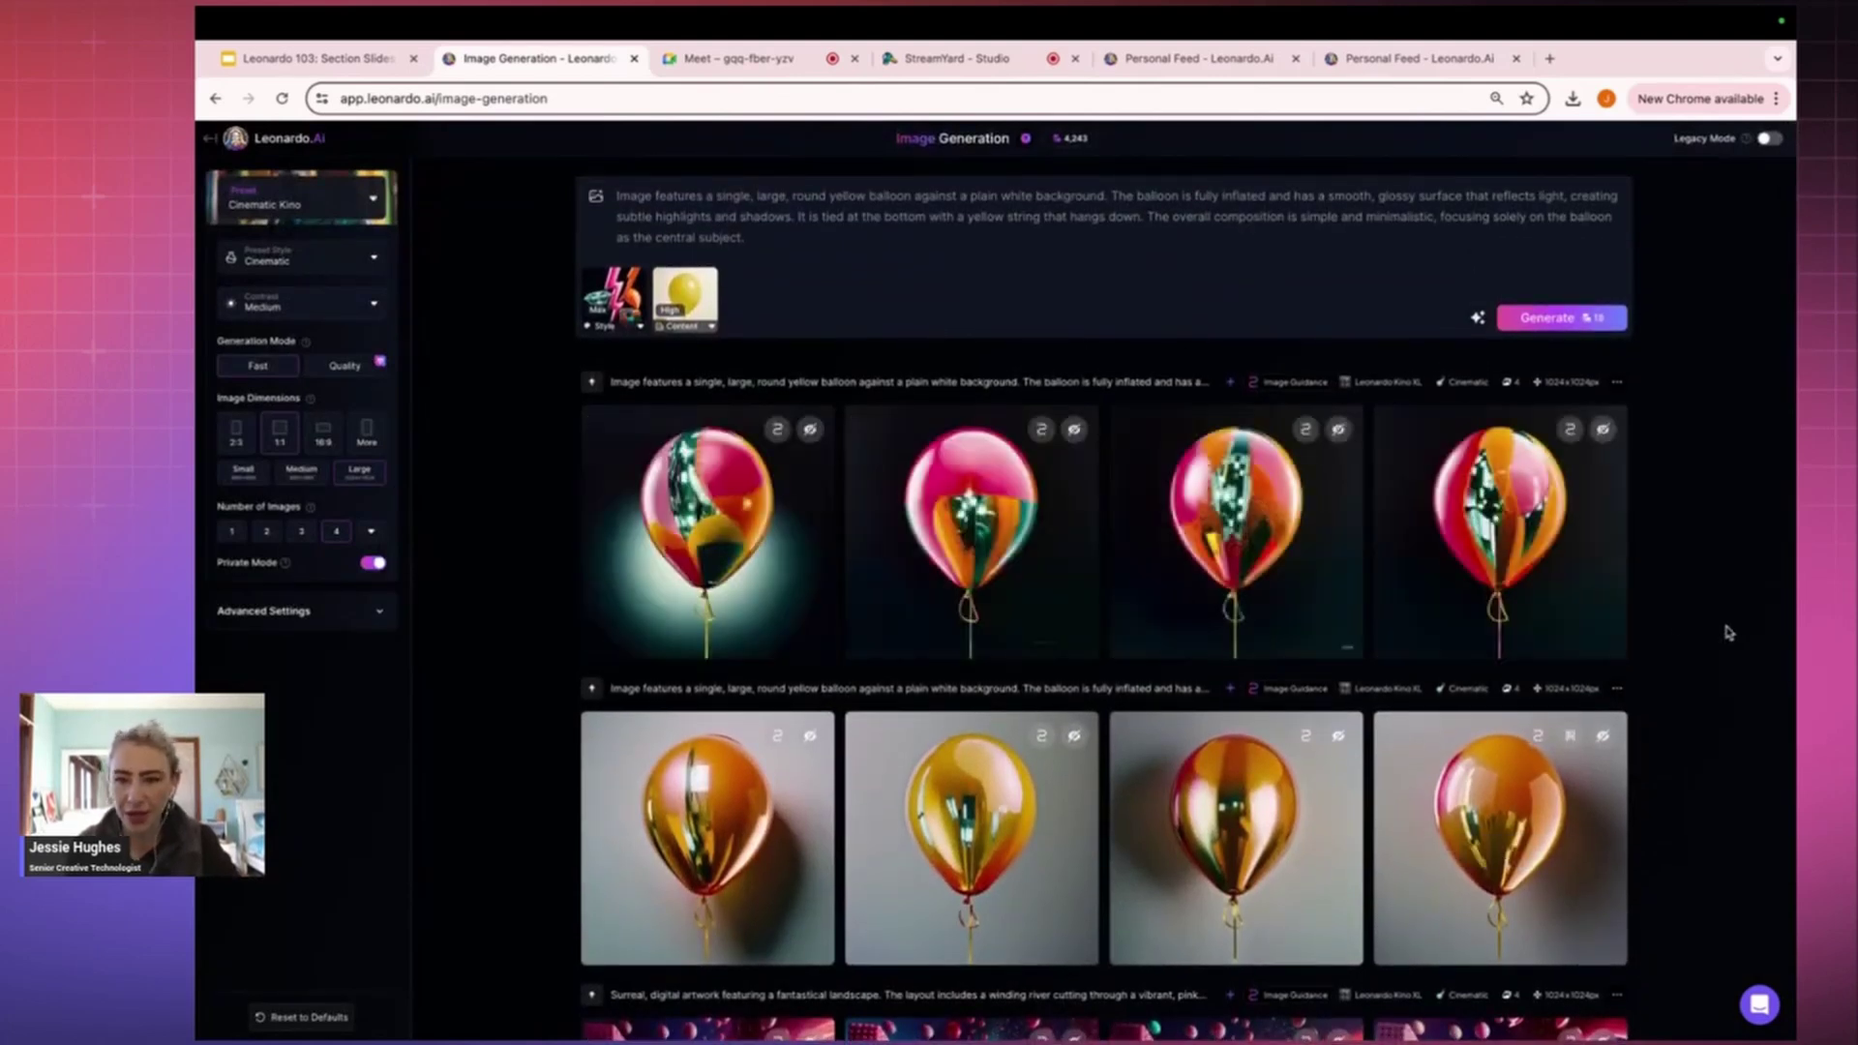
# Verify the orange-gold balloon shows its Alchemy Upscaler - Medium Normal version.
pyautogui.moveTo(1495, 873)
pyautogui.click(1495, 813)
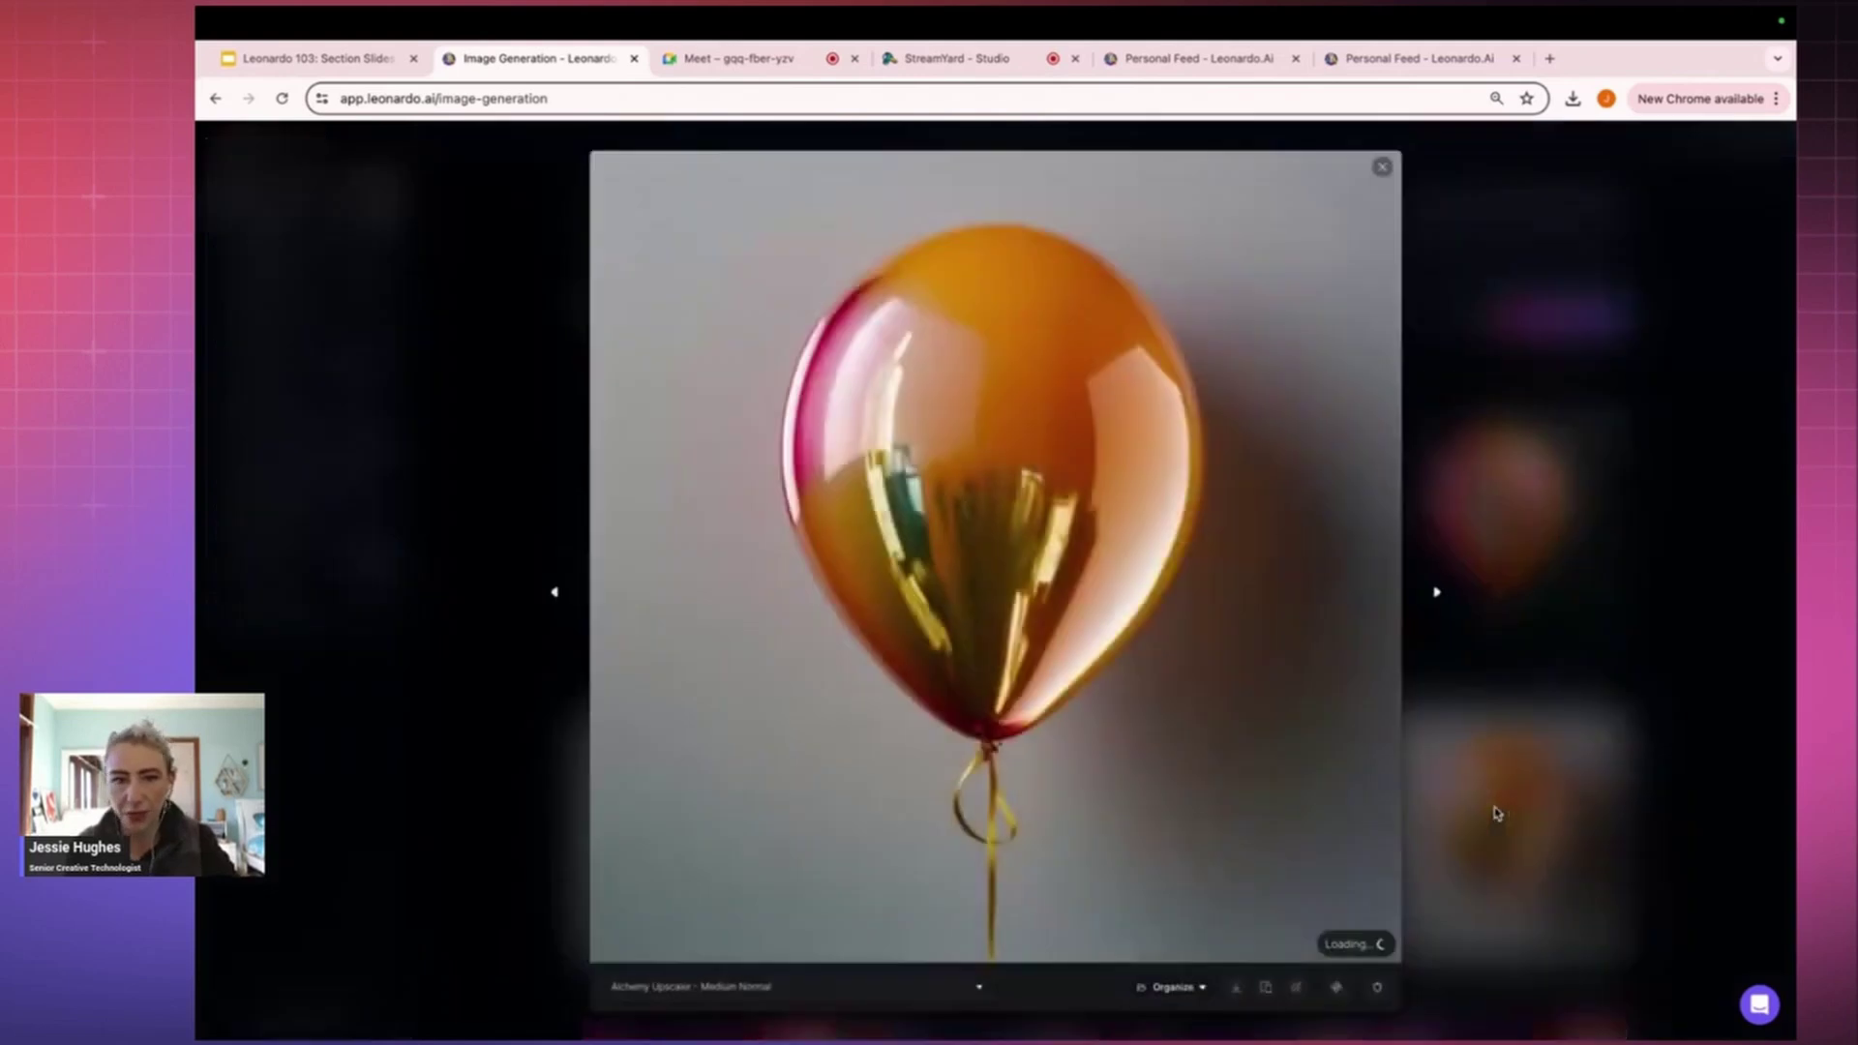
pyautogui.click(879, 986)
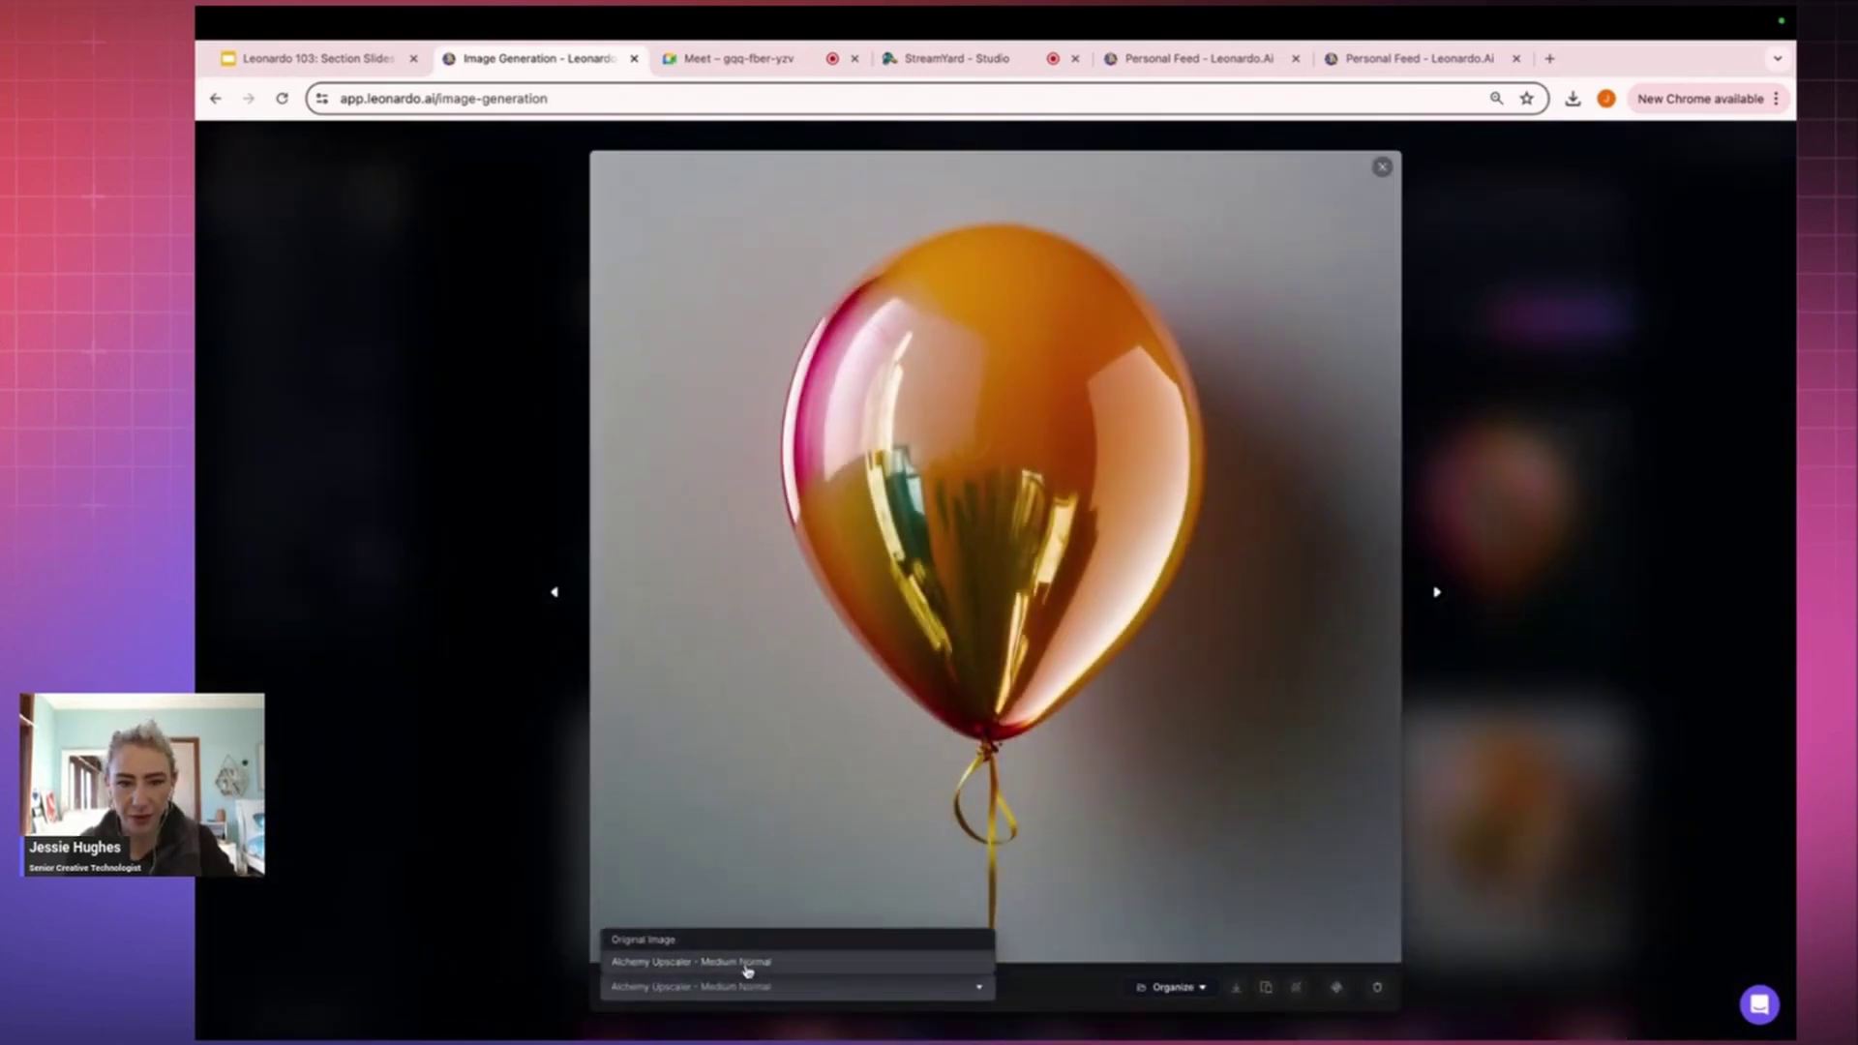
pyautogui.click(747, 963)
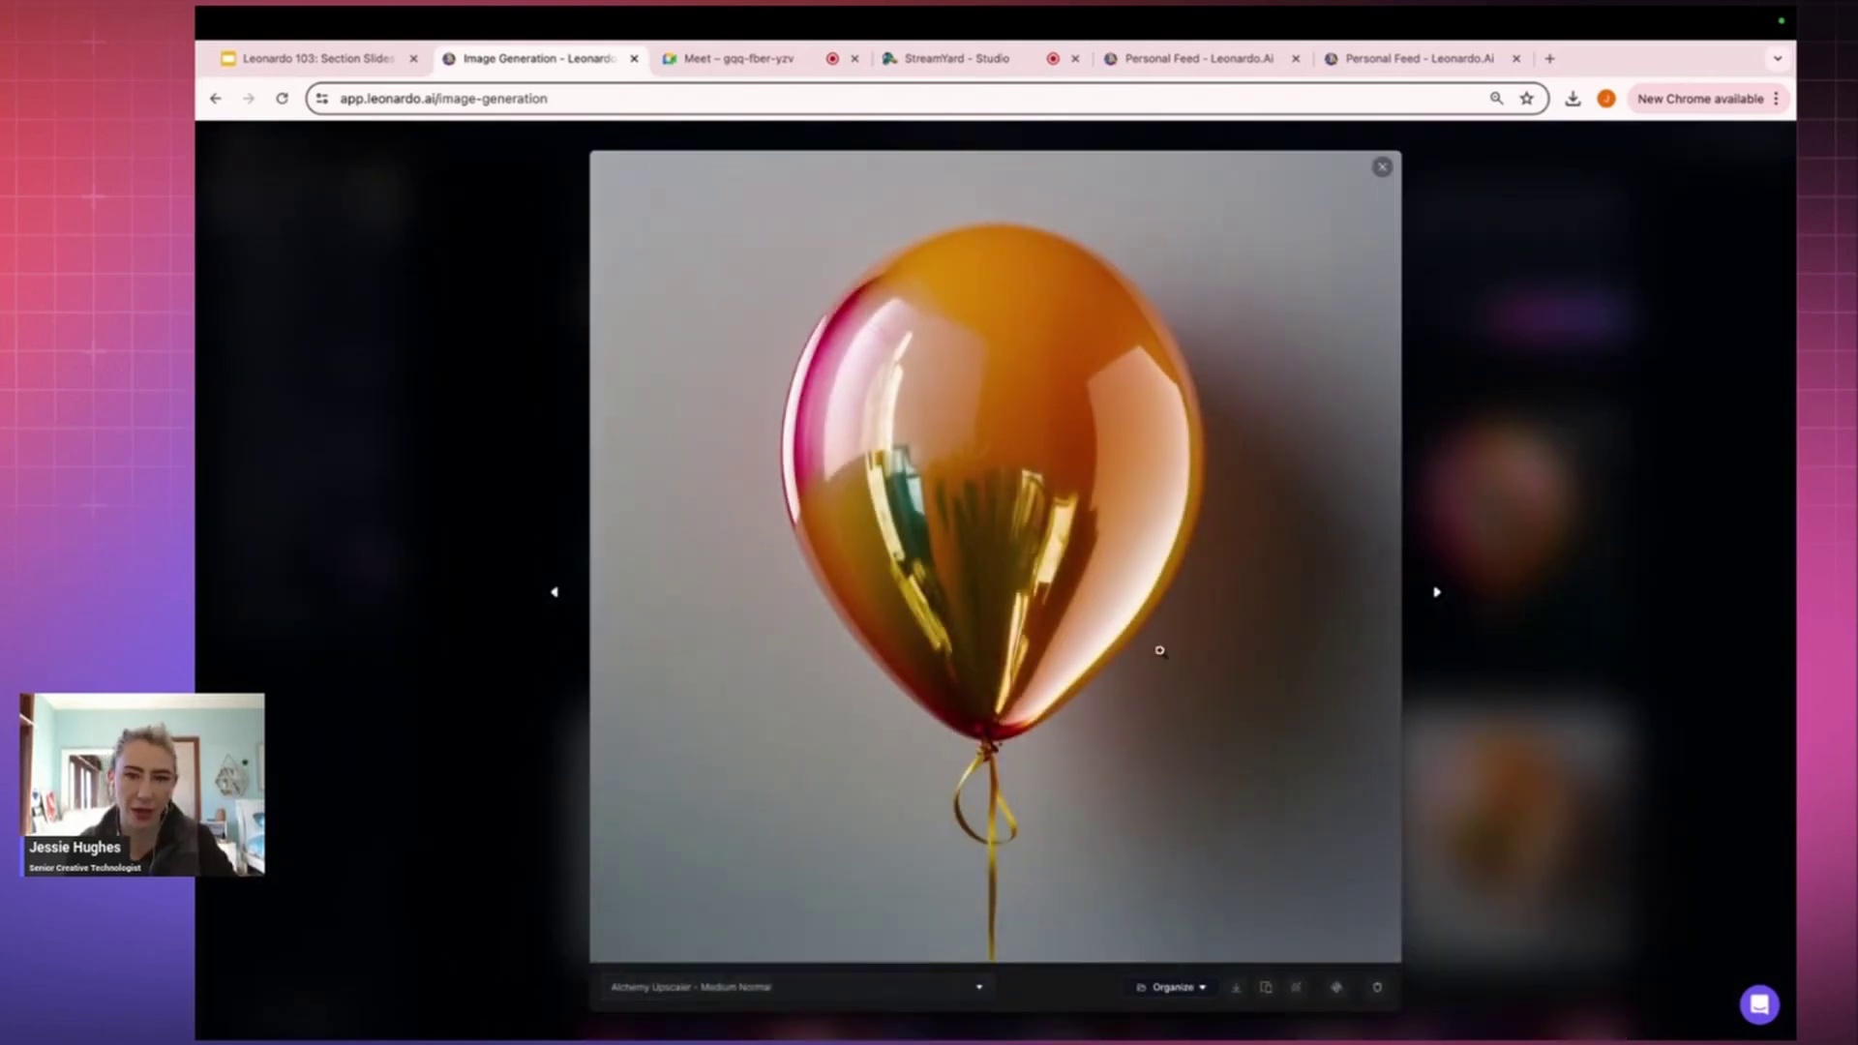
pyautogui.click(1590, 393)
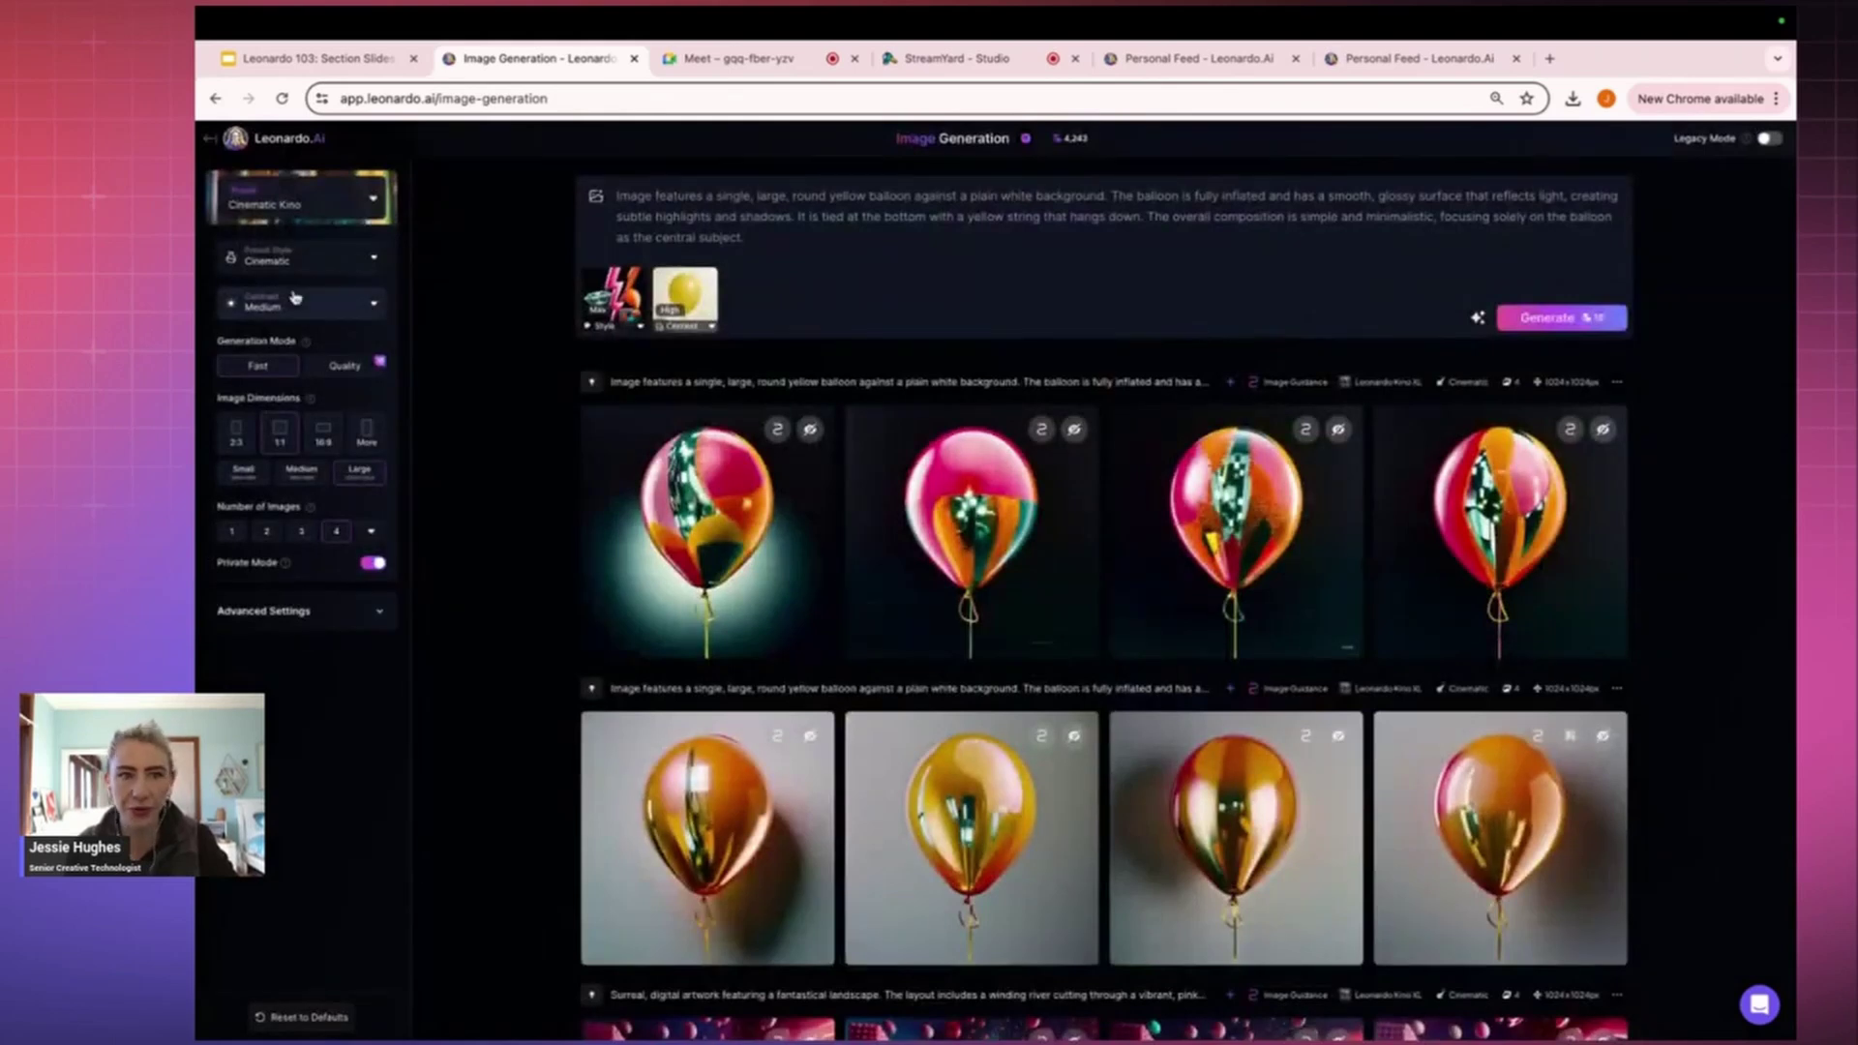
# Review the four pink-and-teal balloon results enlarged.
pyautogui.click(749, 463)
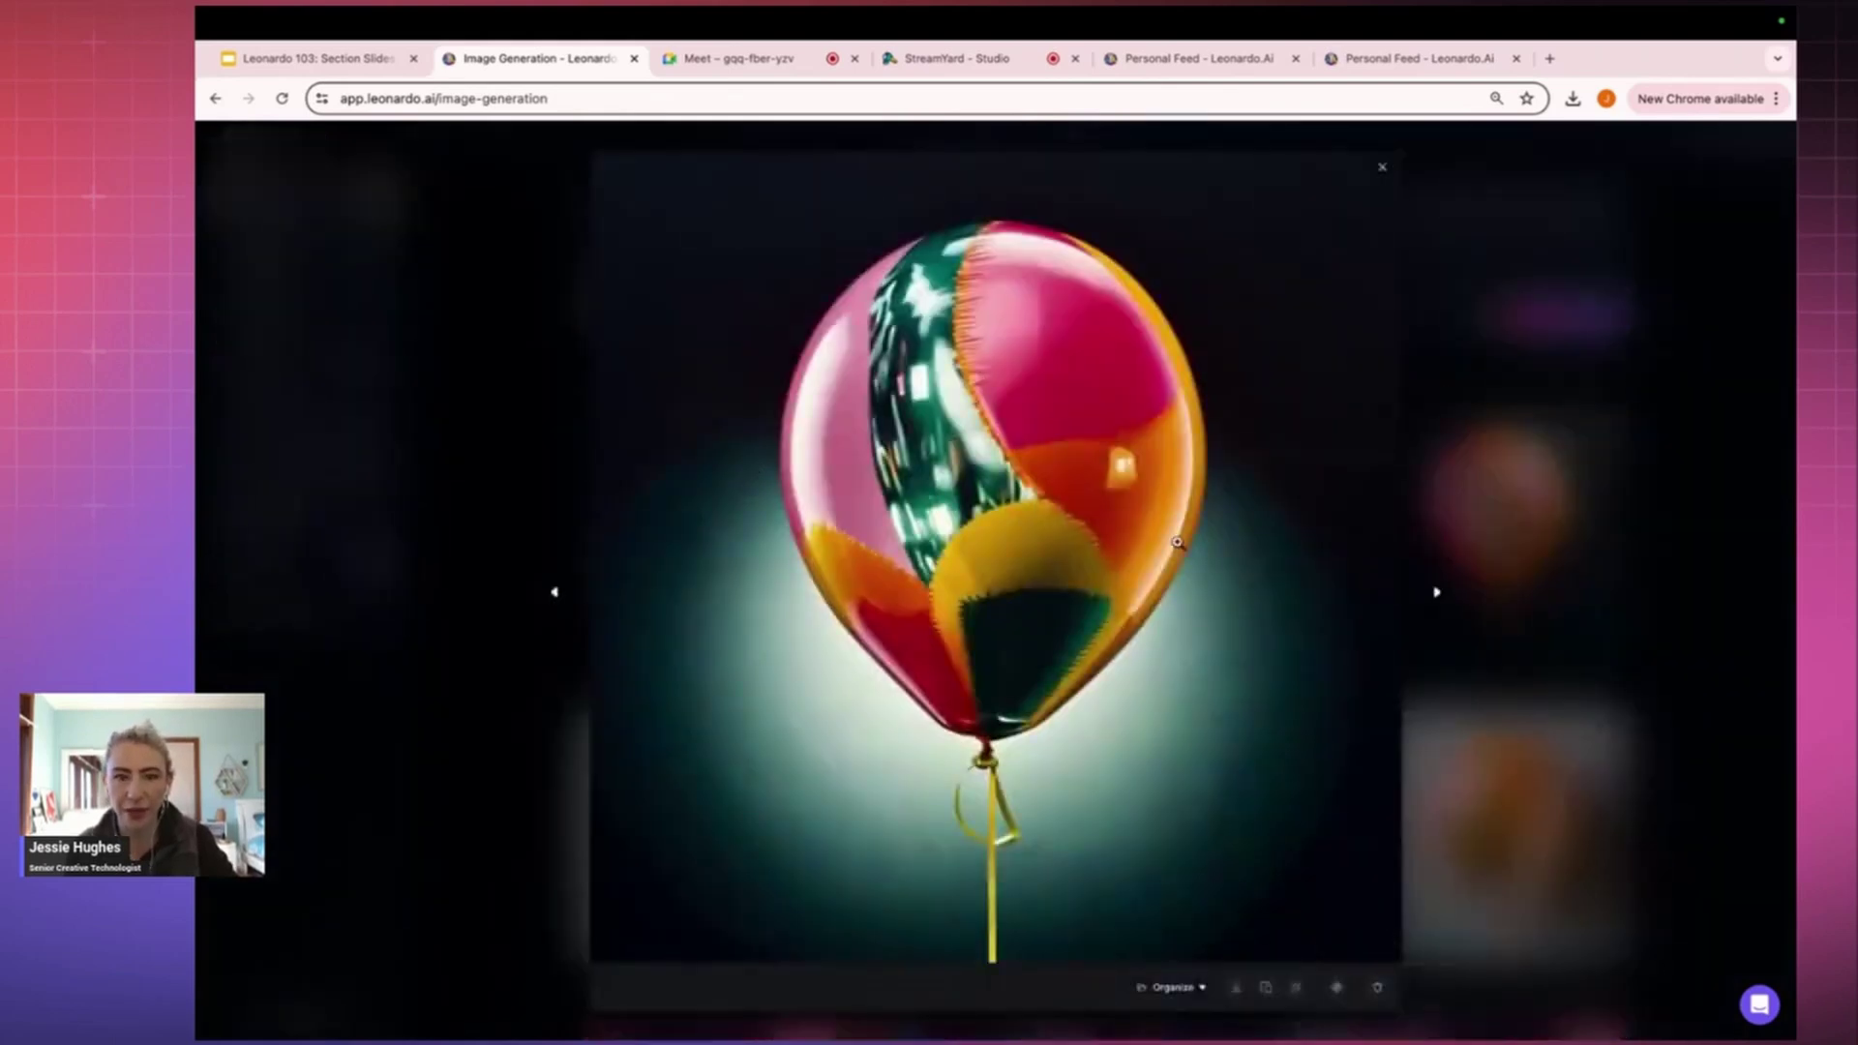
pyautogui.press('Left')
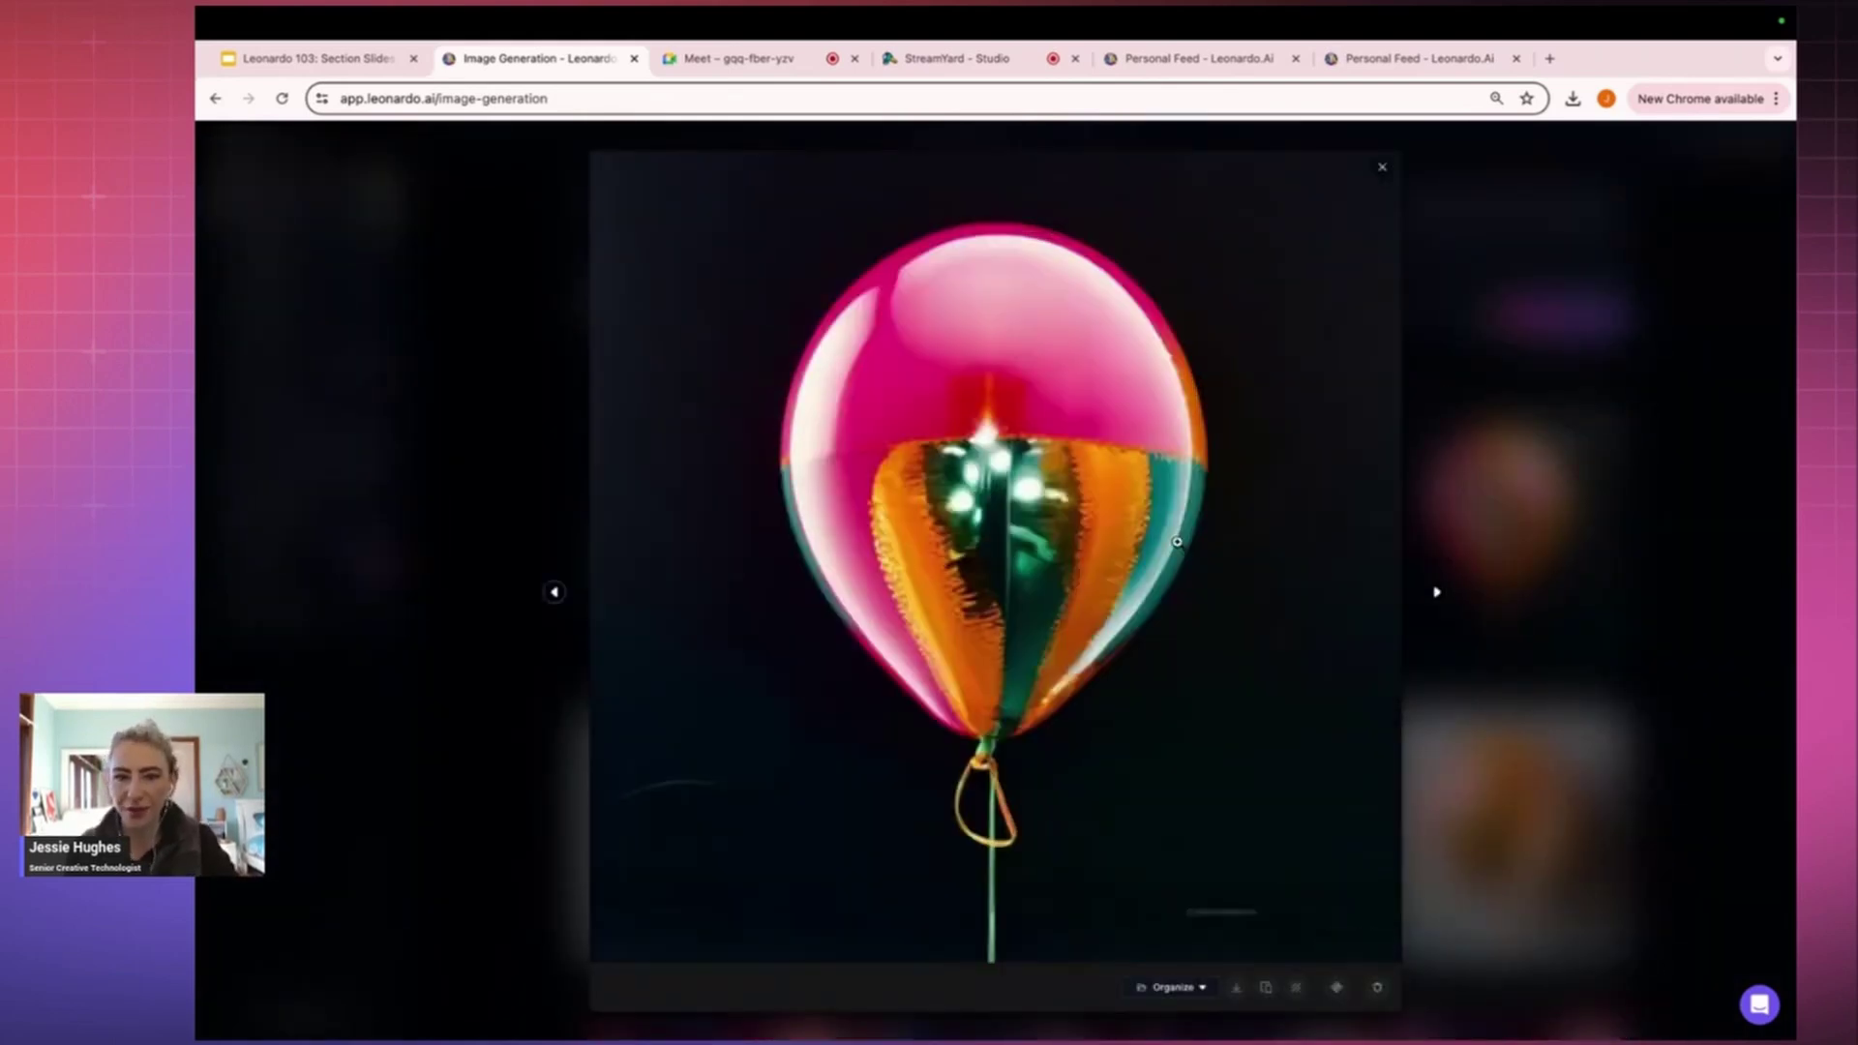
pyautogui.press('Left')
pyautogui.press('Left')
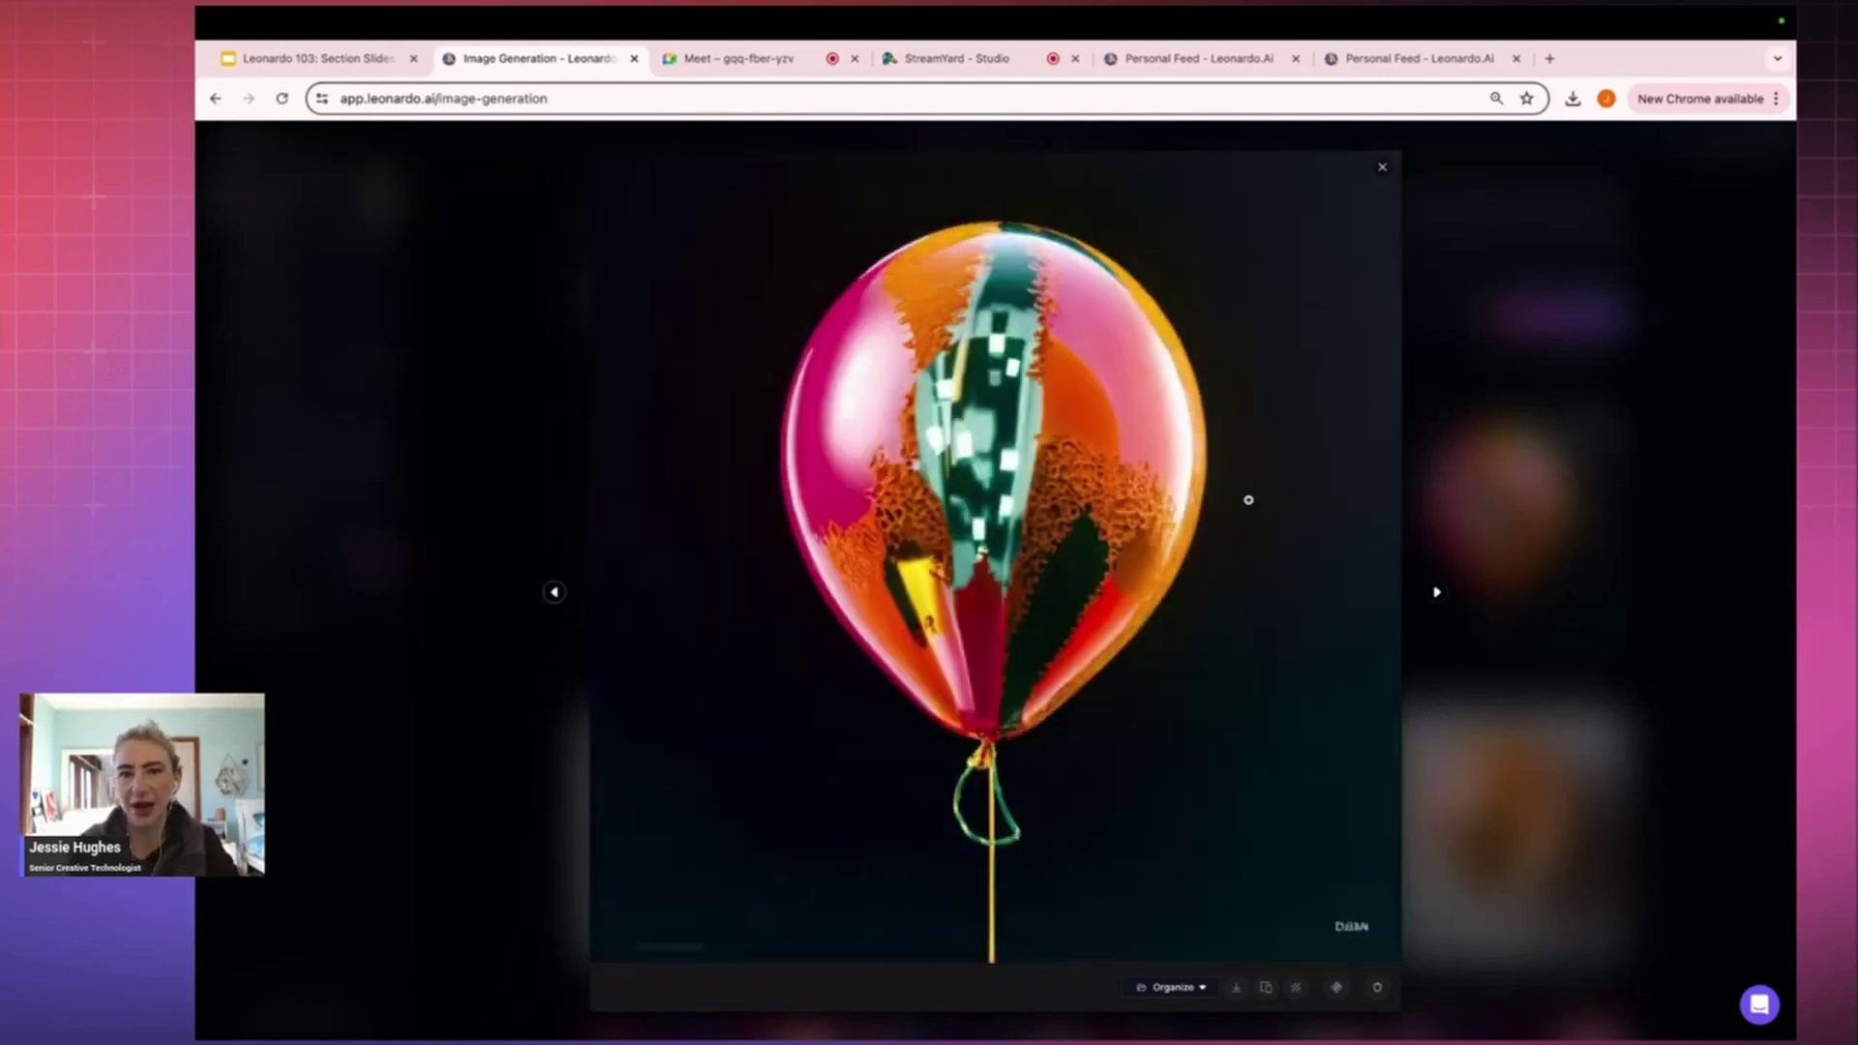
pyautogui.press('Left')
pyautogui.press('Left')
pyautogui.press('Escape')
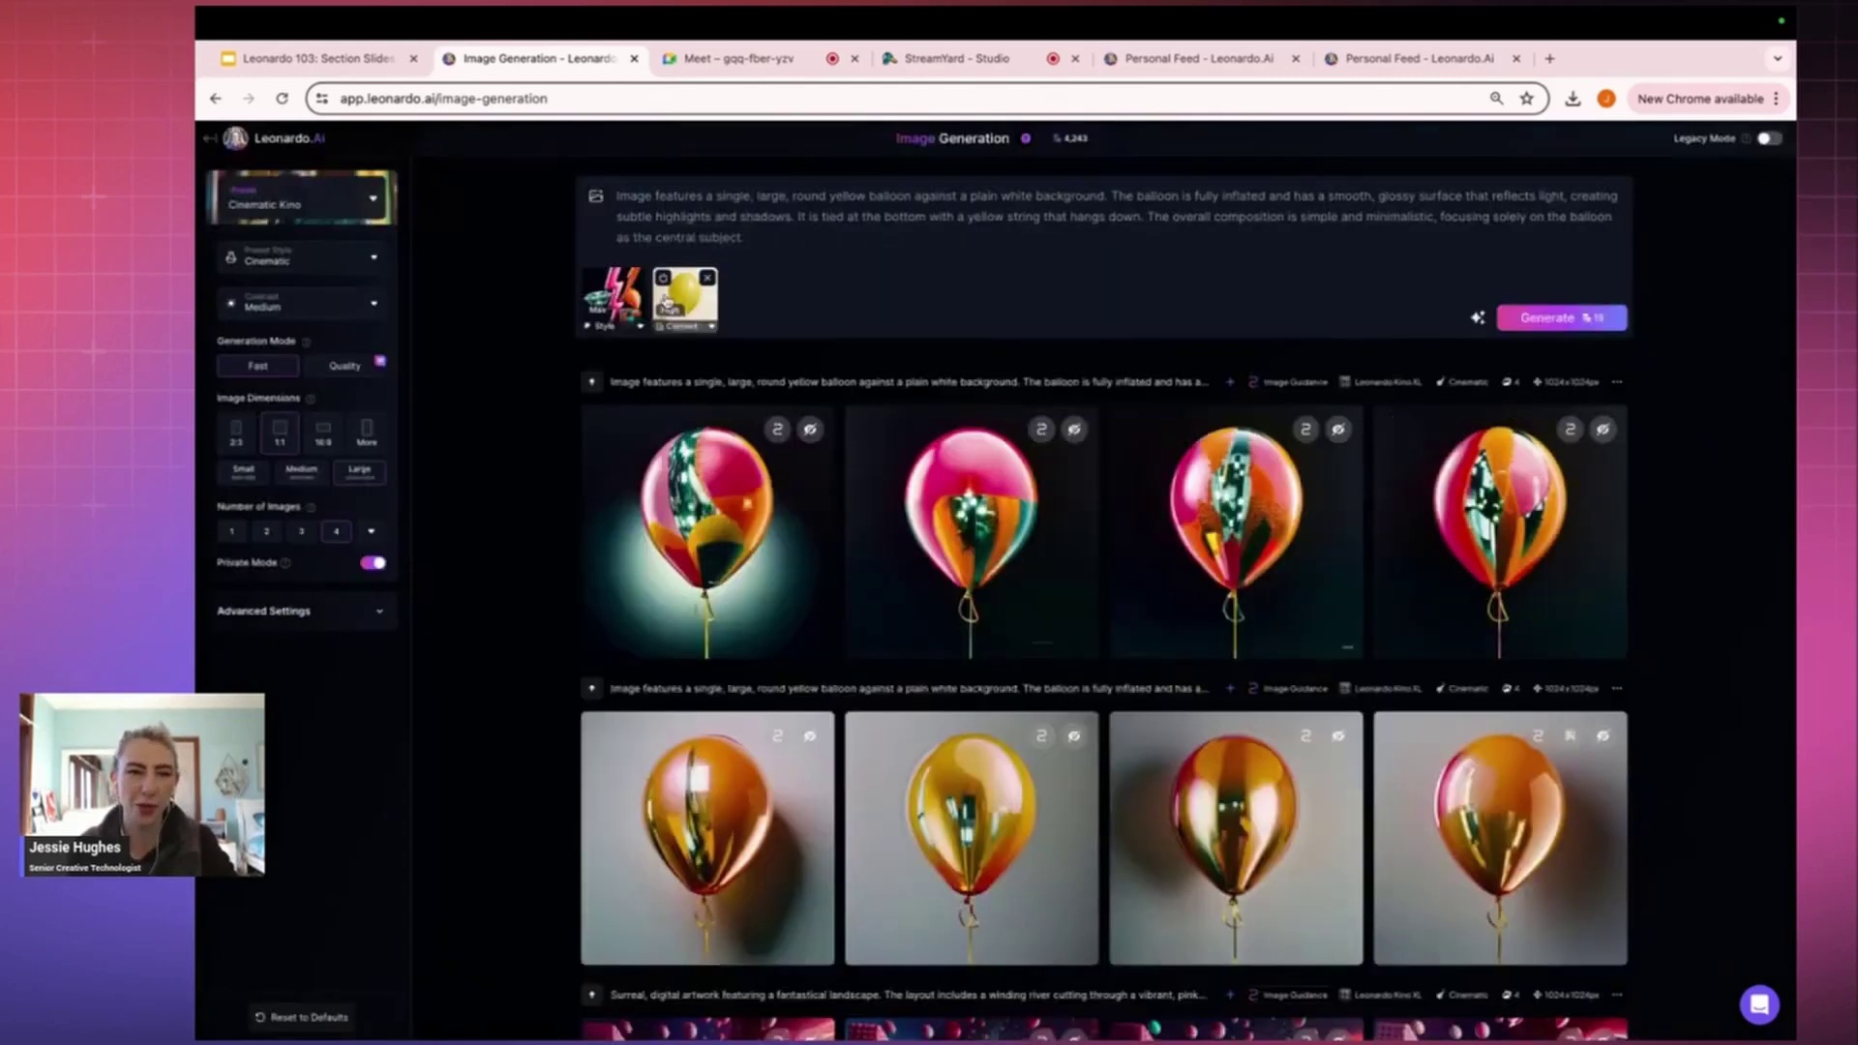
# Check the style reference strength, then remove the yellow balloon content reference.
pyautogui.click(611, 327)
pyautogui.click(770, 268)
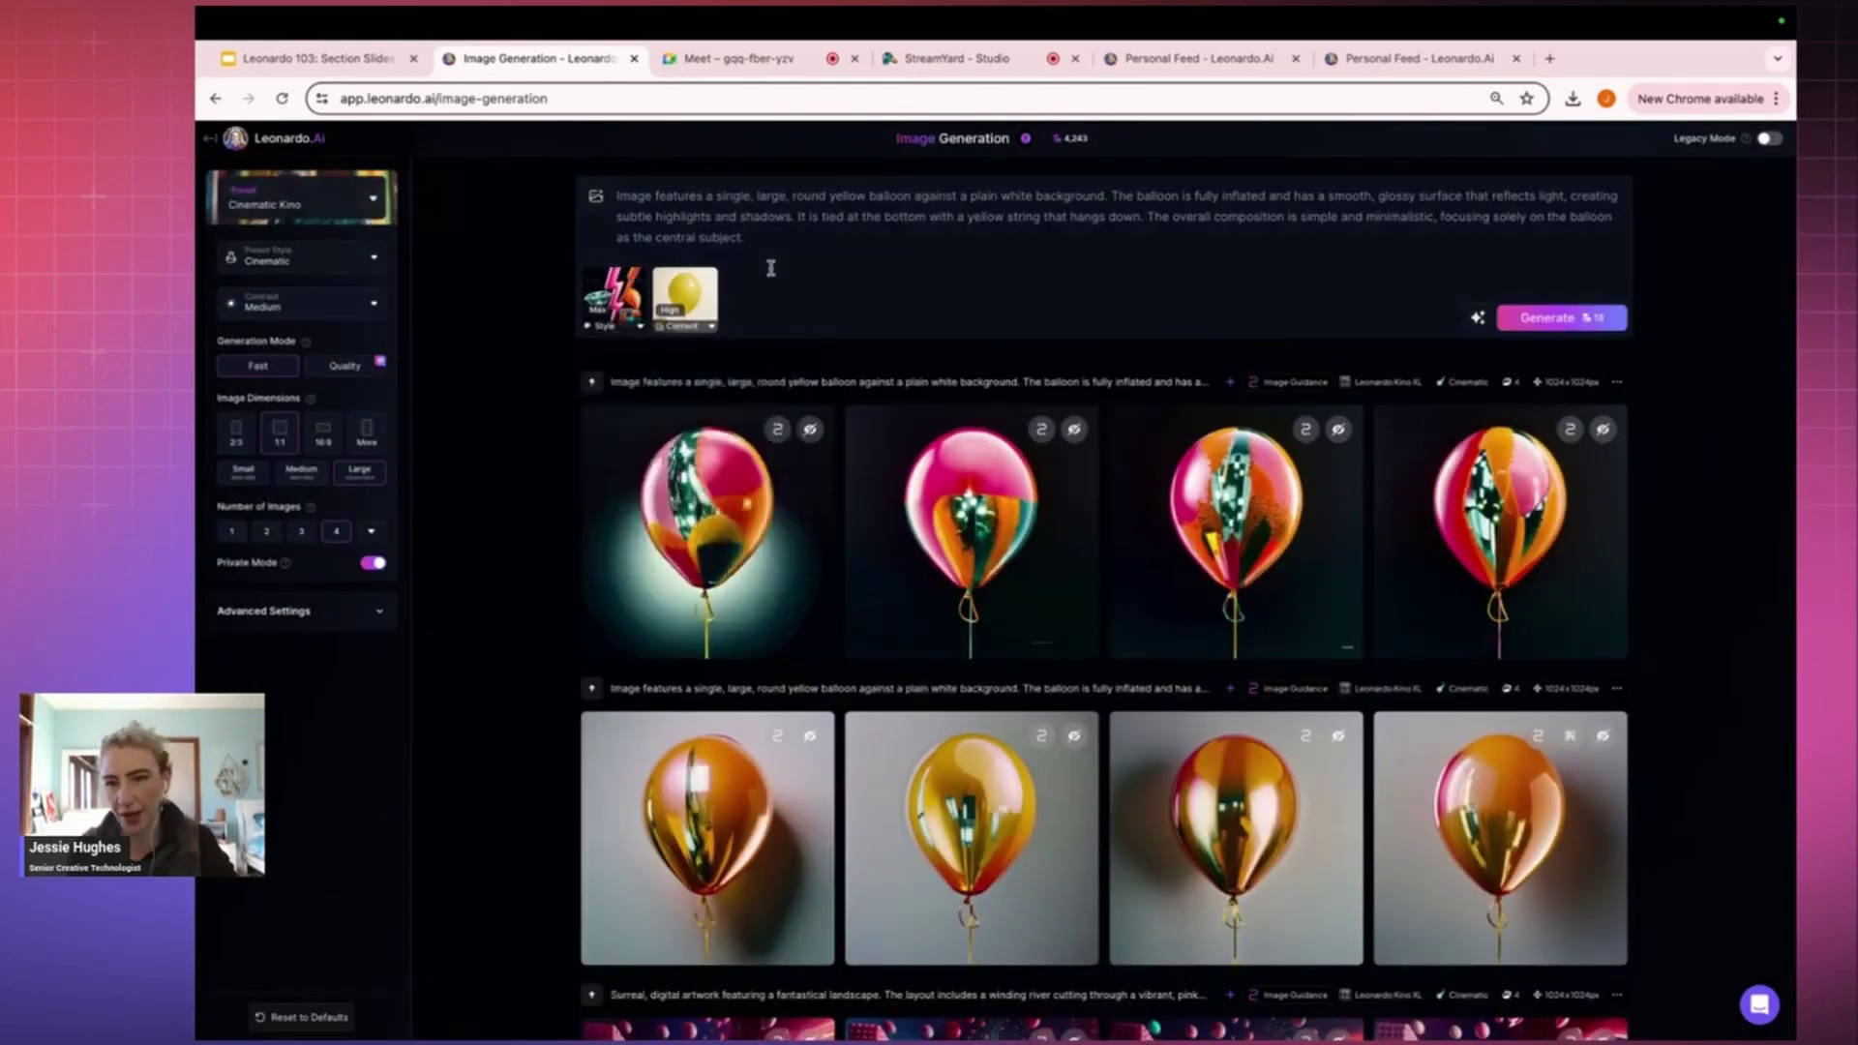
pyautogui.scroll(-2, 1113, 443)
pyautogui.scroll(2, 1258, 542)
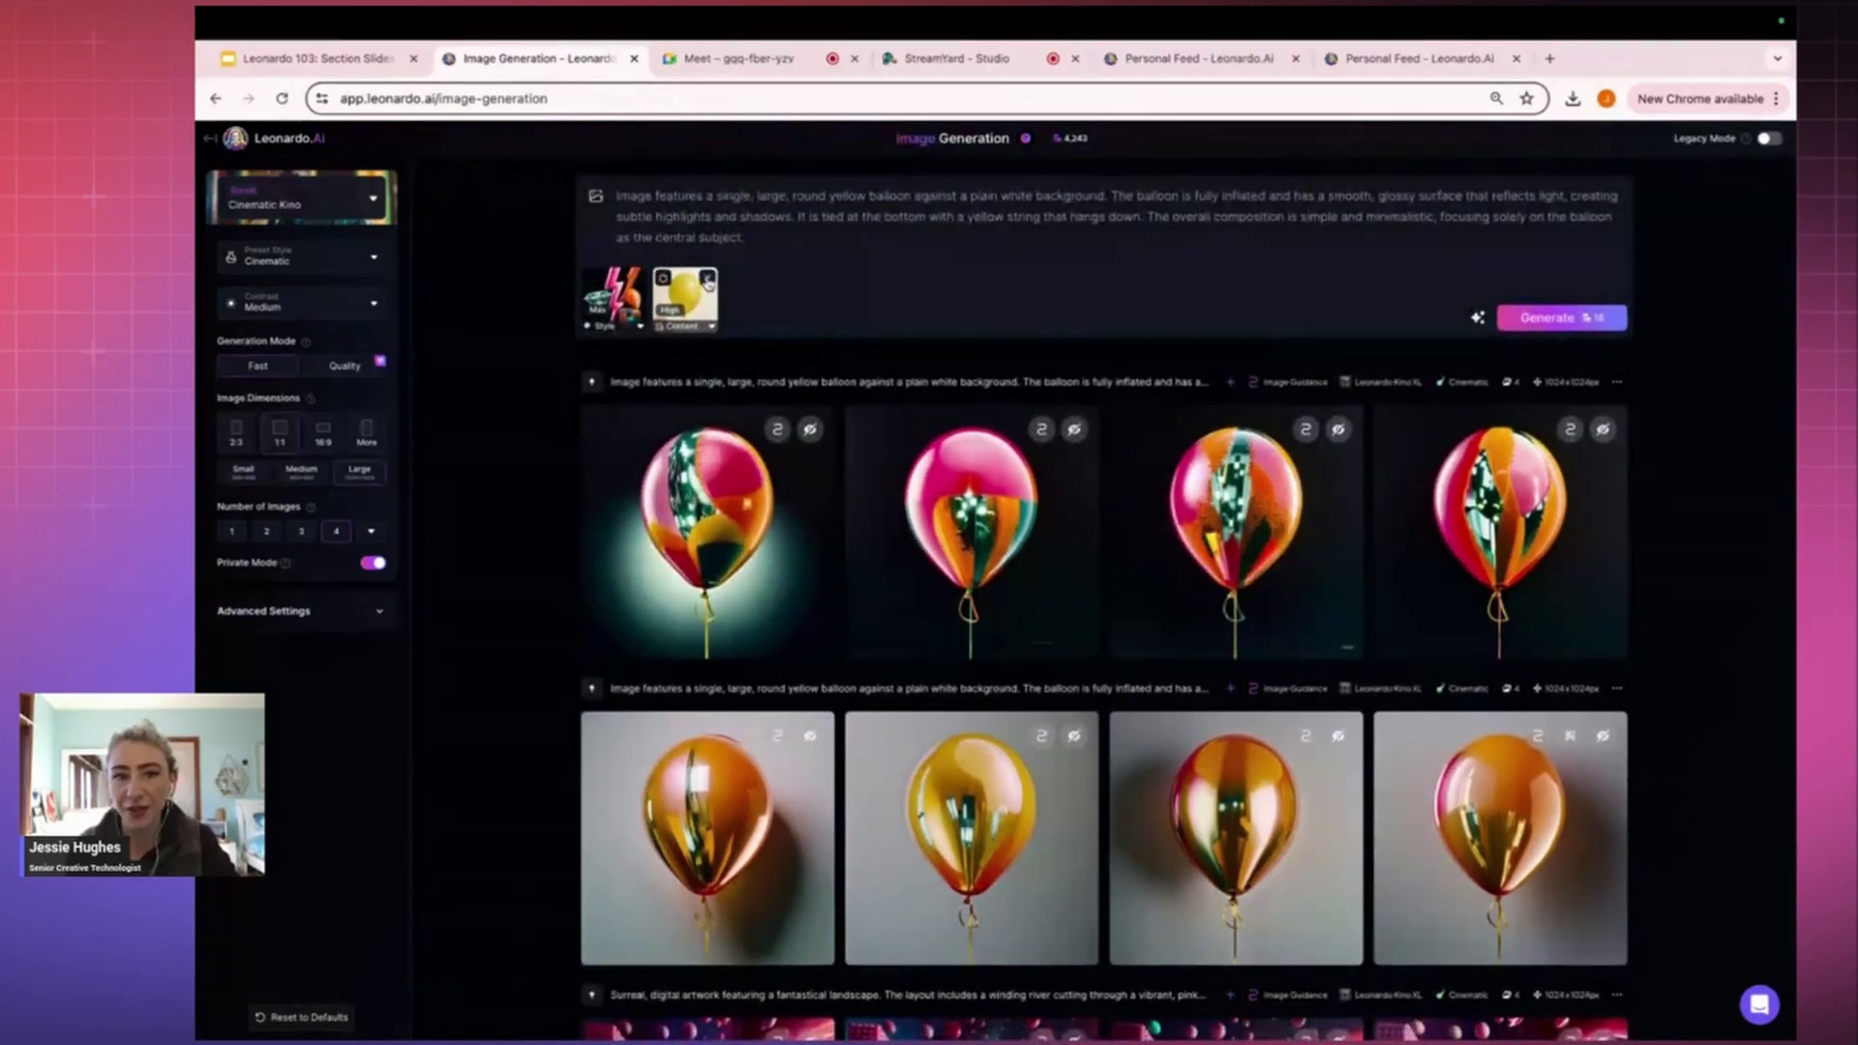
pyautogui.click(709, 280)
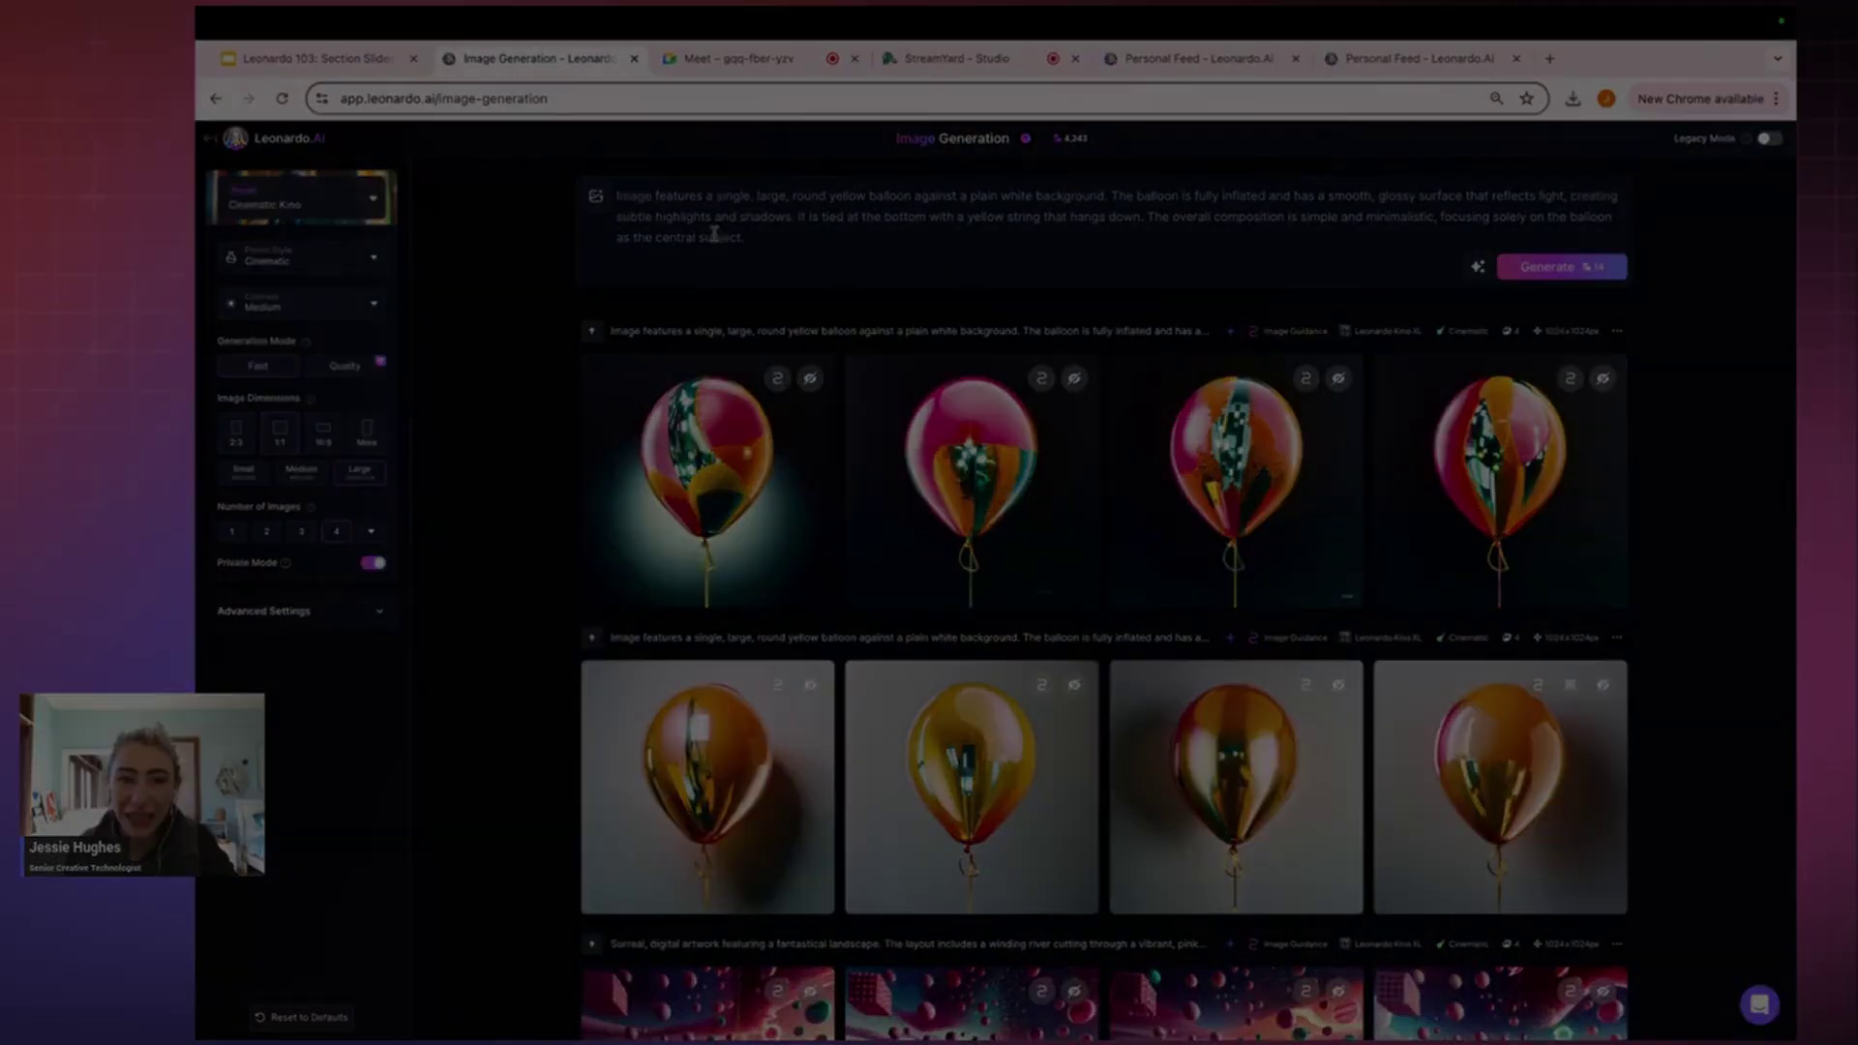